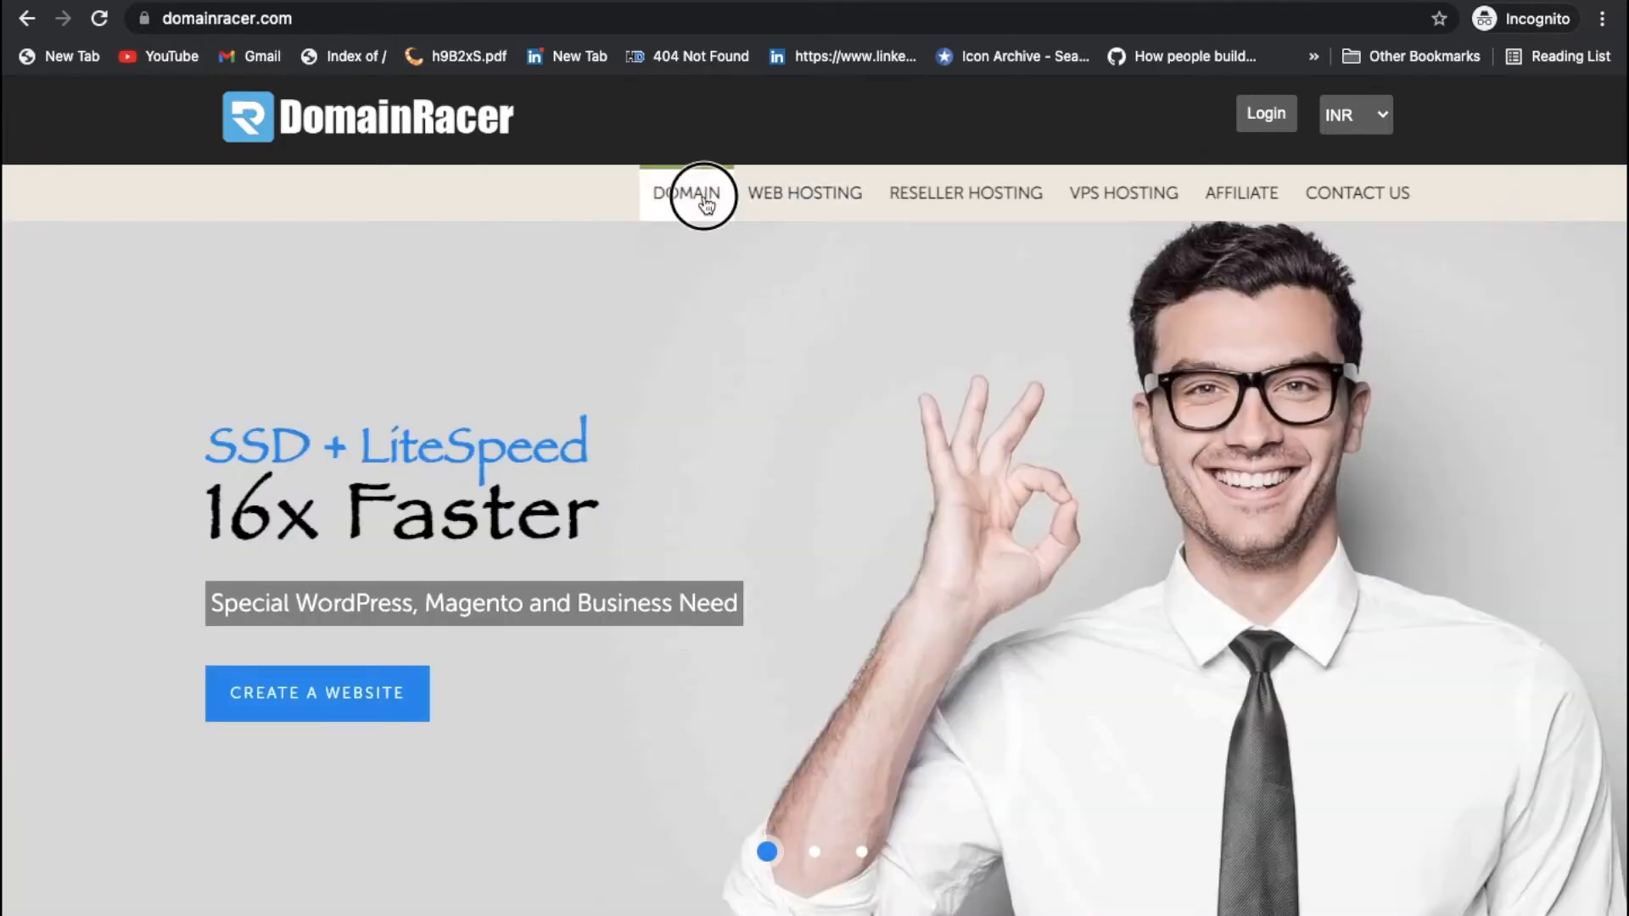
Step: Search for the wanted domain and switch DomainRacer's display currency to INR
{"action": "left_click", "coordinate": [706, 202]}
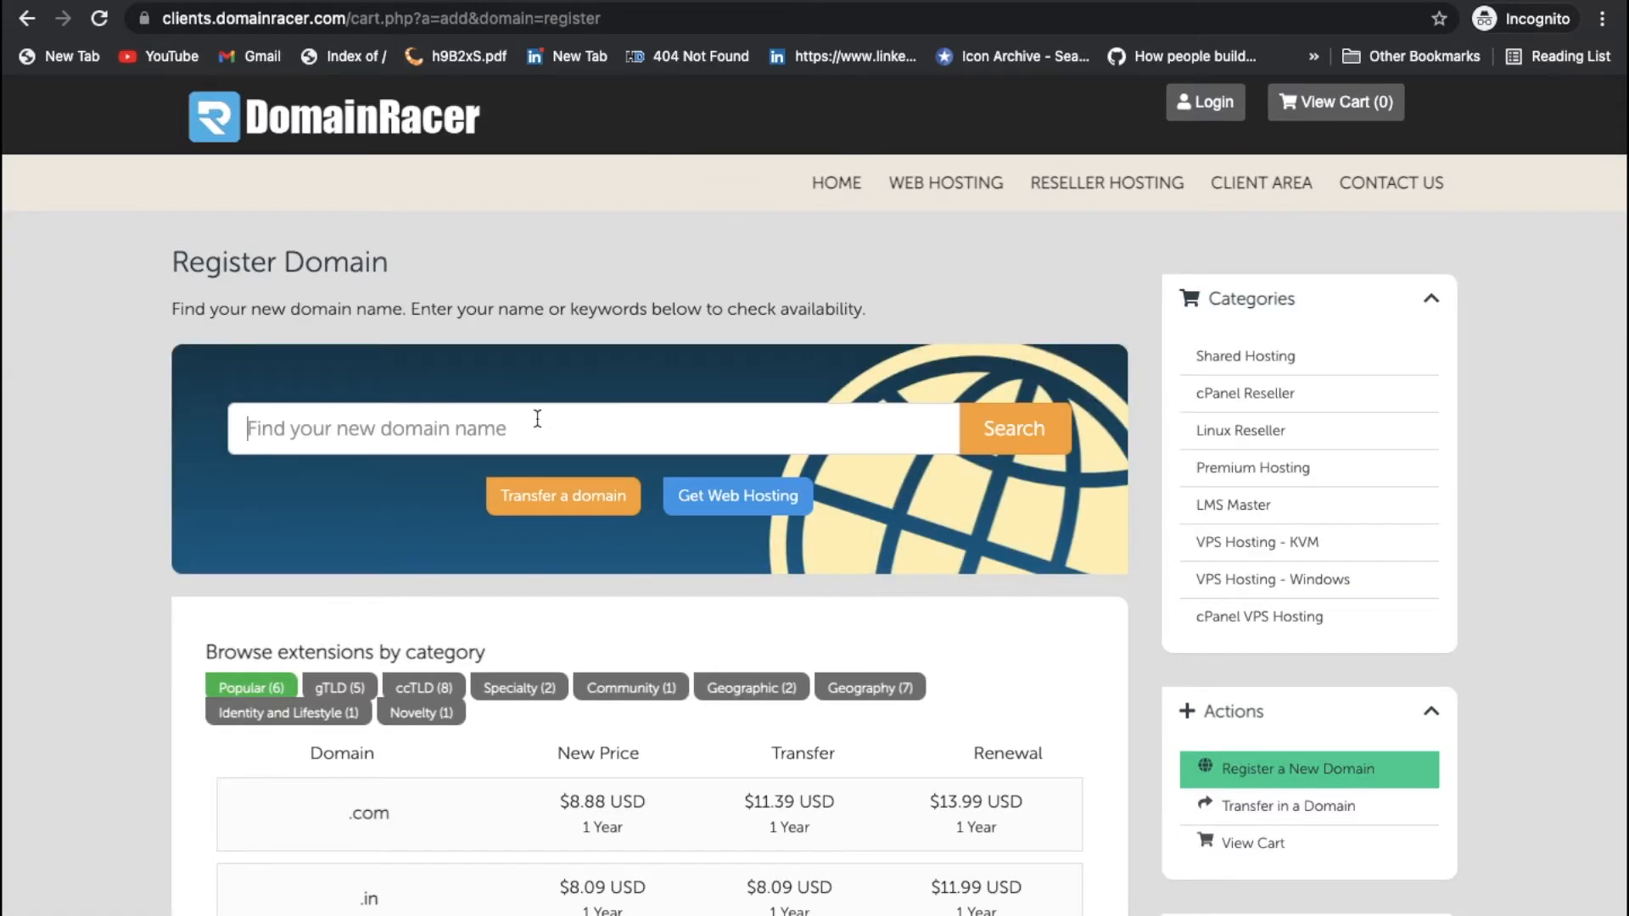
{"action": "type", "text": "interiordesignindia.com"}
{"action": "key", "text": "Return"}
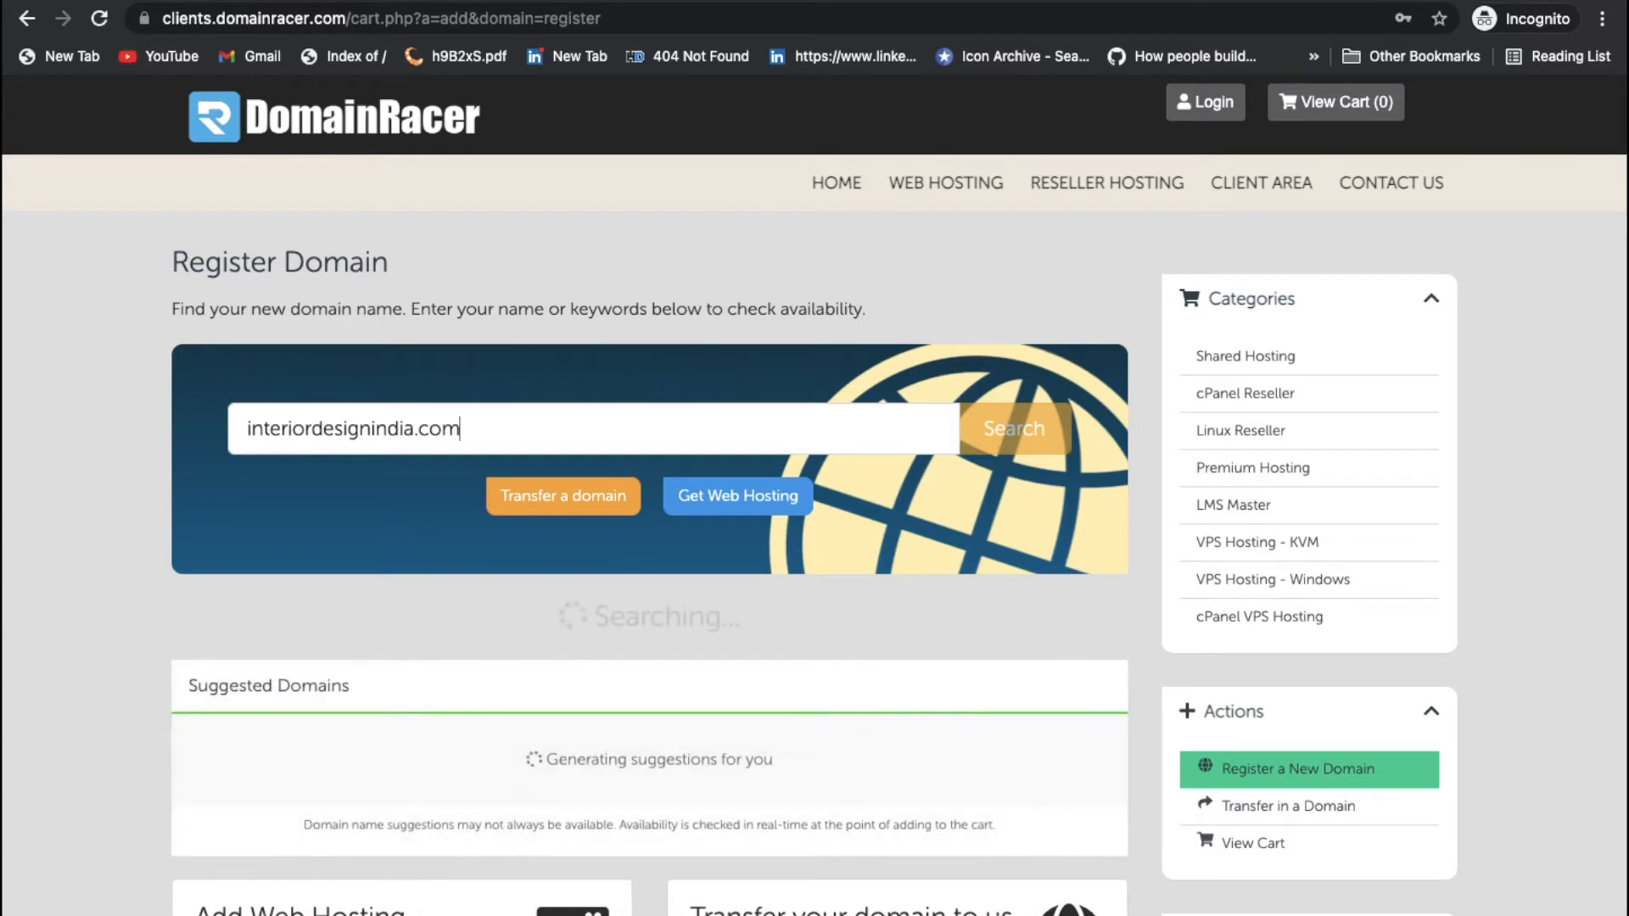
{"action": "scroll", "coordinate": [1019, 594], "scroll_direction": "down", "scroll_amount": 3}
{"action": "left_click", "coordinate": [1239, 789]}
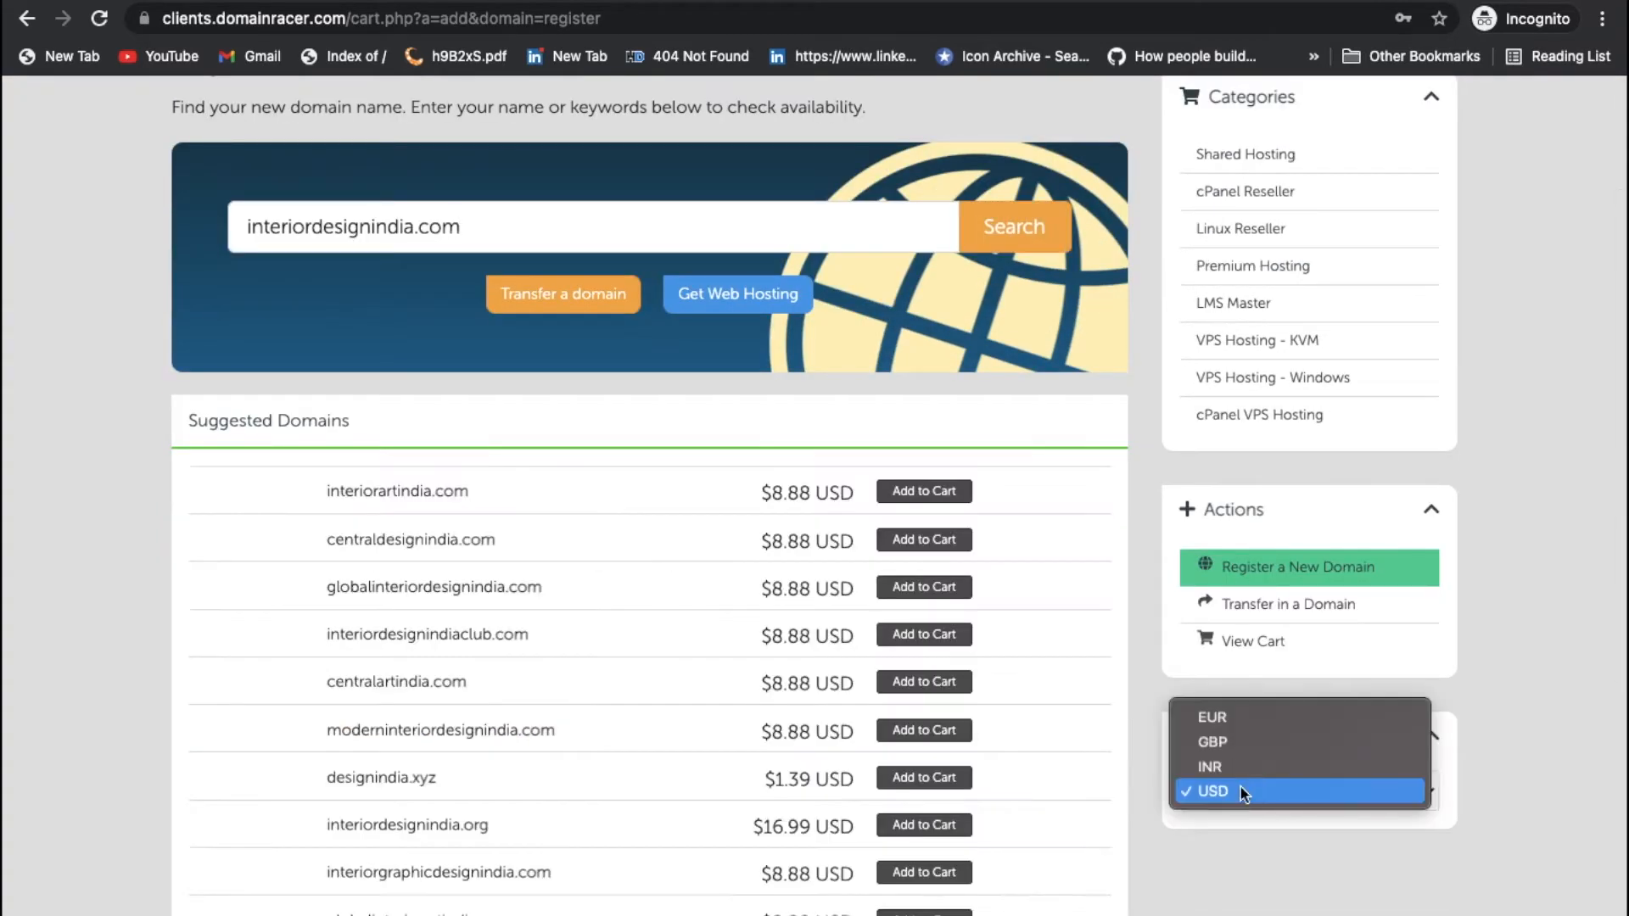
{"action": "left_click", "coordinate": [1231, 767]}
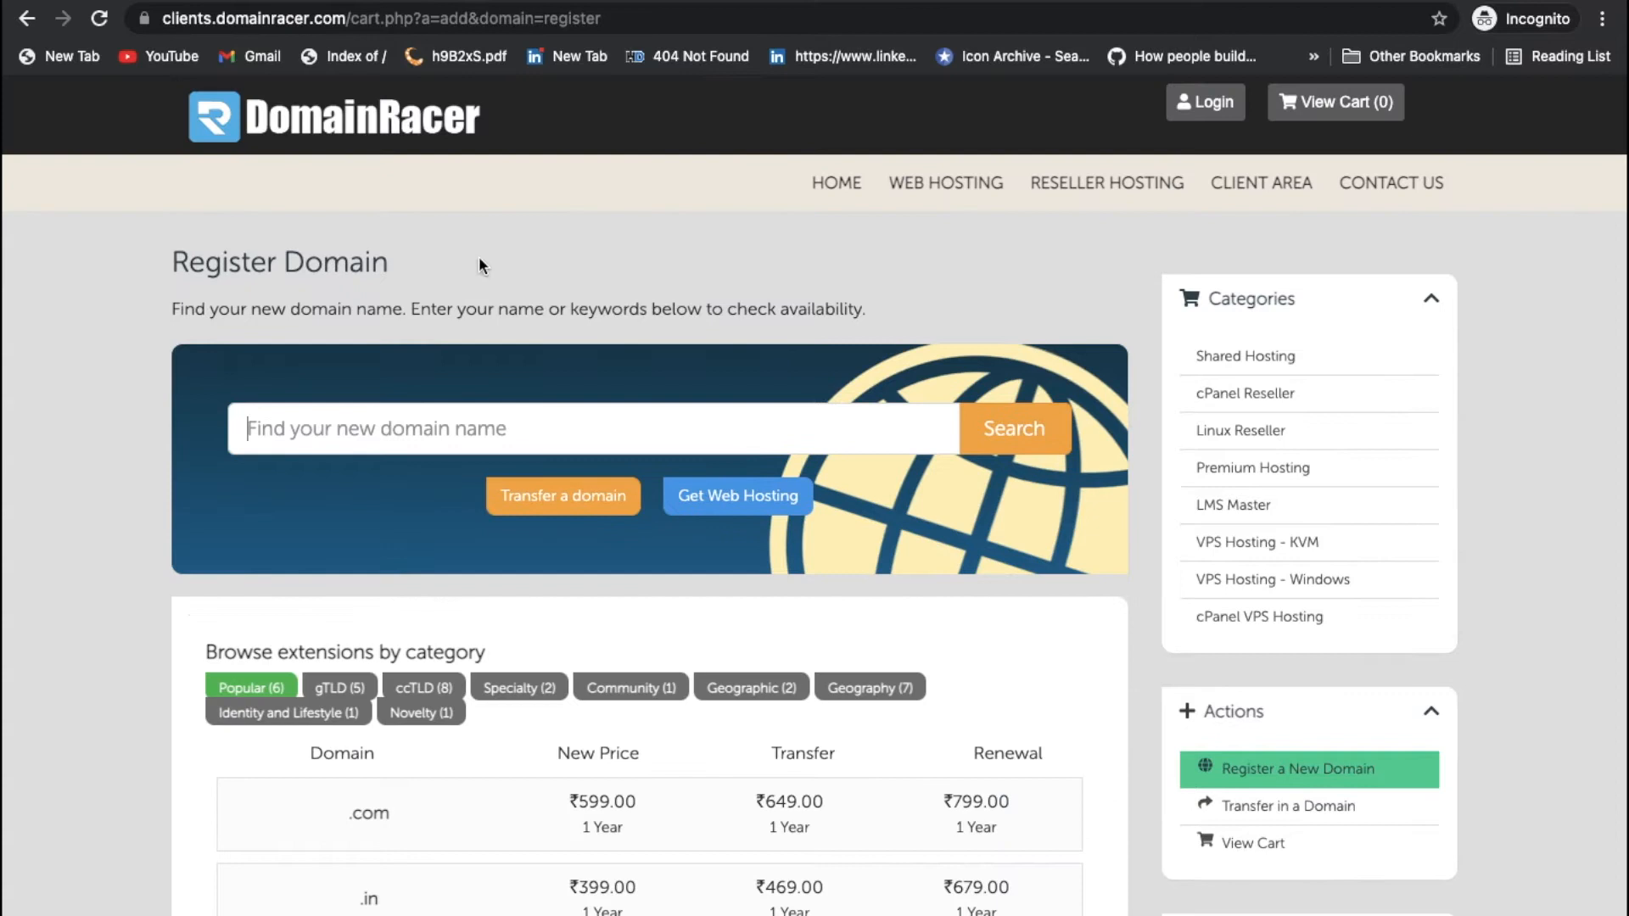
Step: Re-run the domain search and add interiorartindia.com to the cart at ₹599.00
{"action": "left_click", "coordinate": [437, 428]}
{"action": "type", "text": "interiordesignindia.com"}
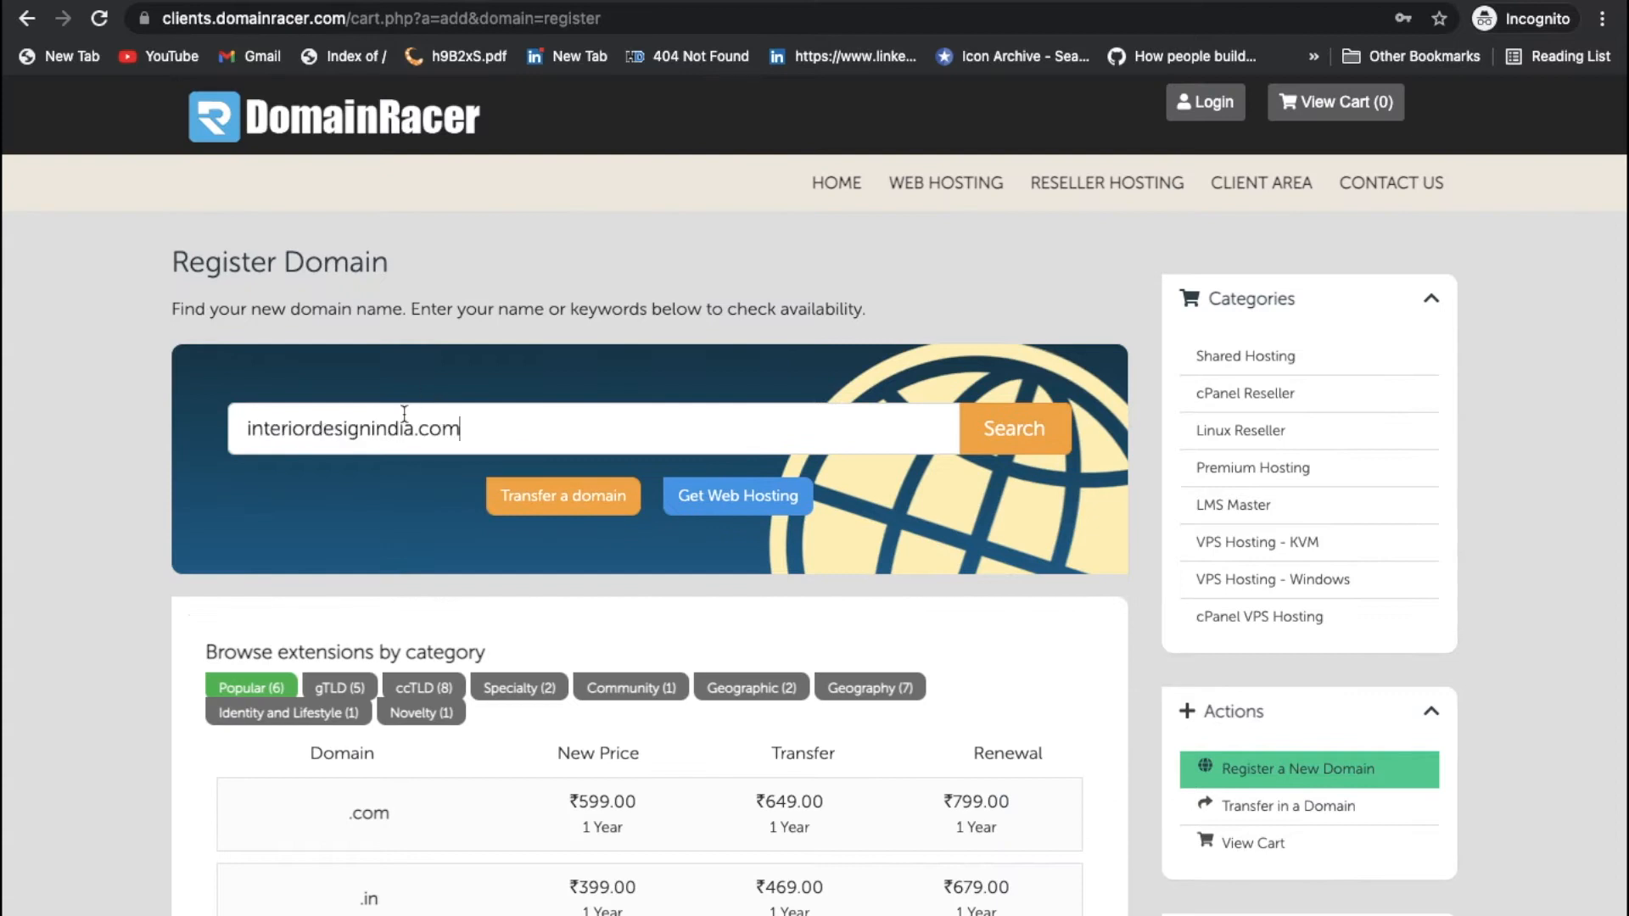
{"action": "key", "text": "Return"}
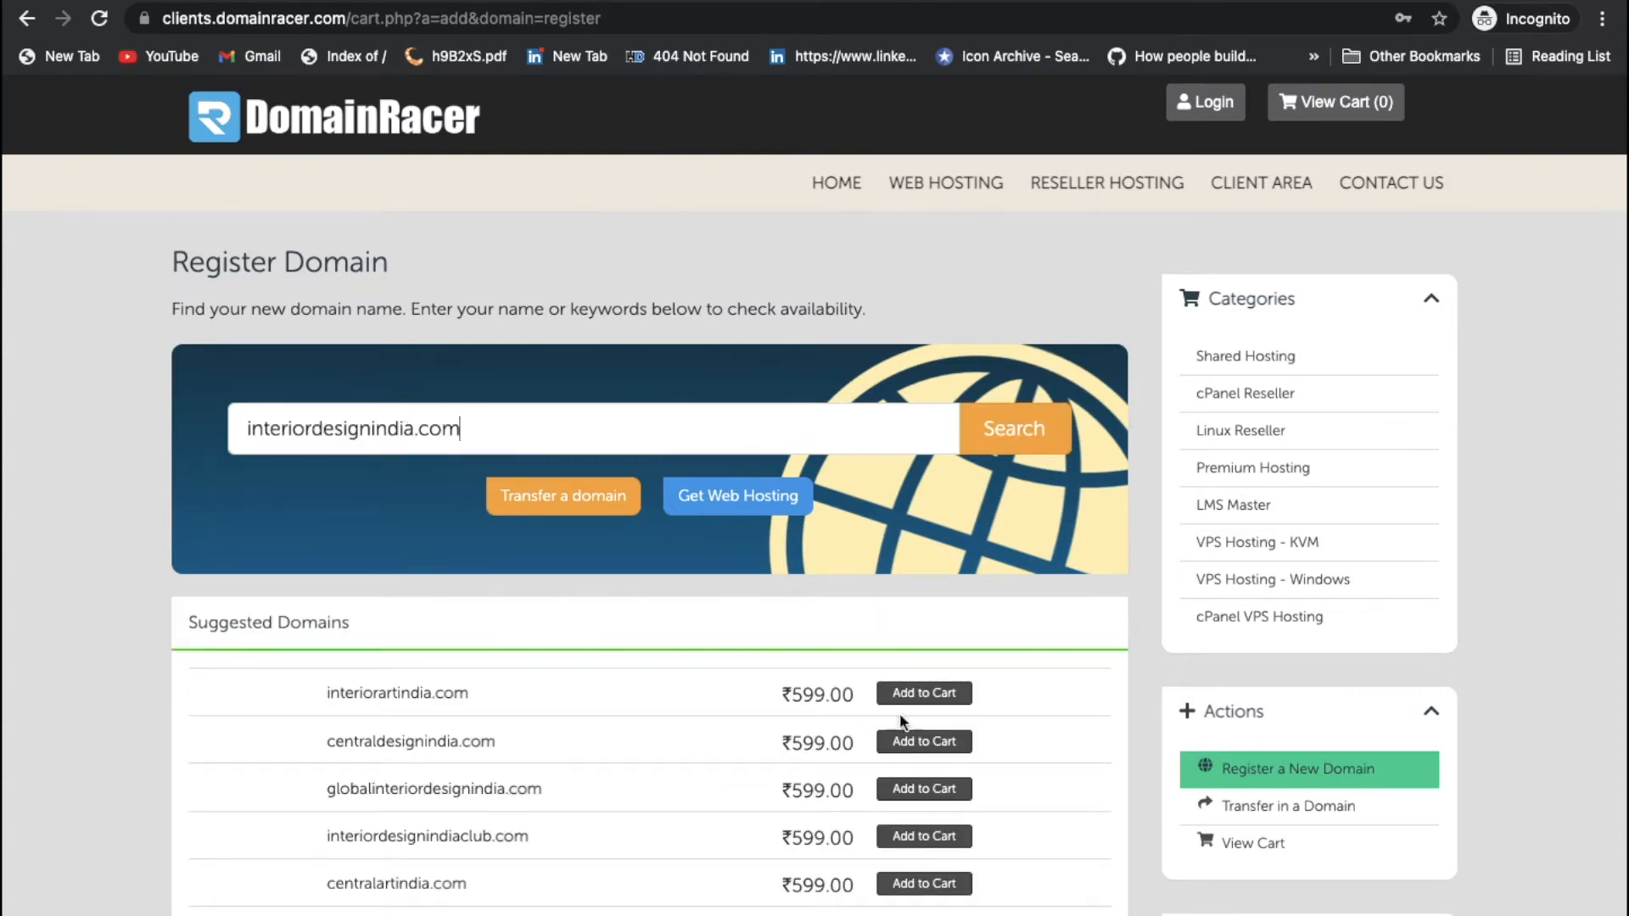
{"action": "left_click", "coordinate": [924, 693]}
{"action": "left_click", "coordinate": [1355, 103]}
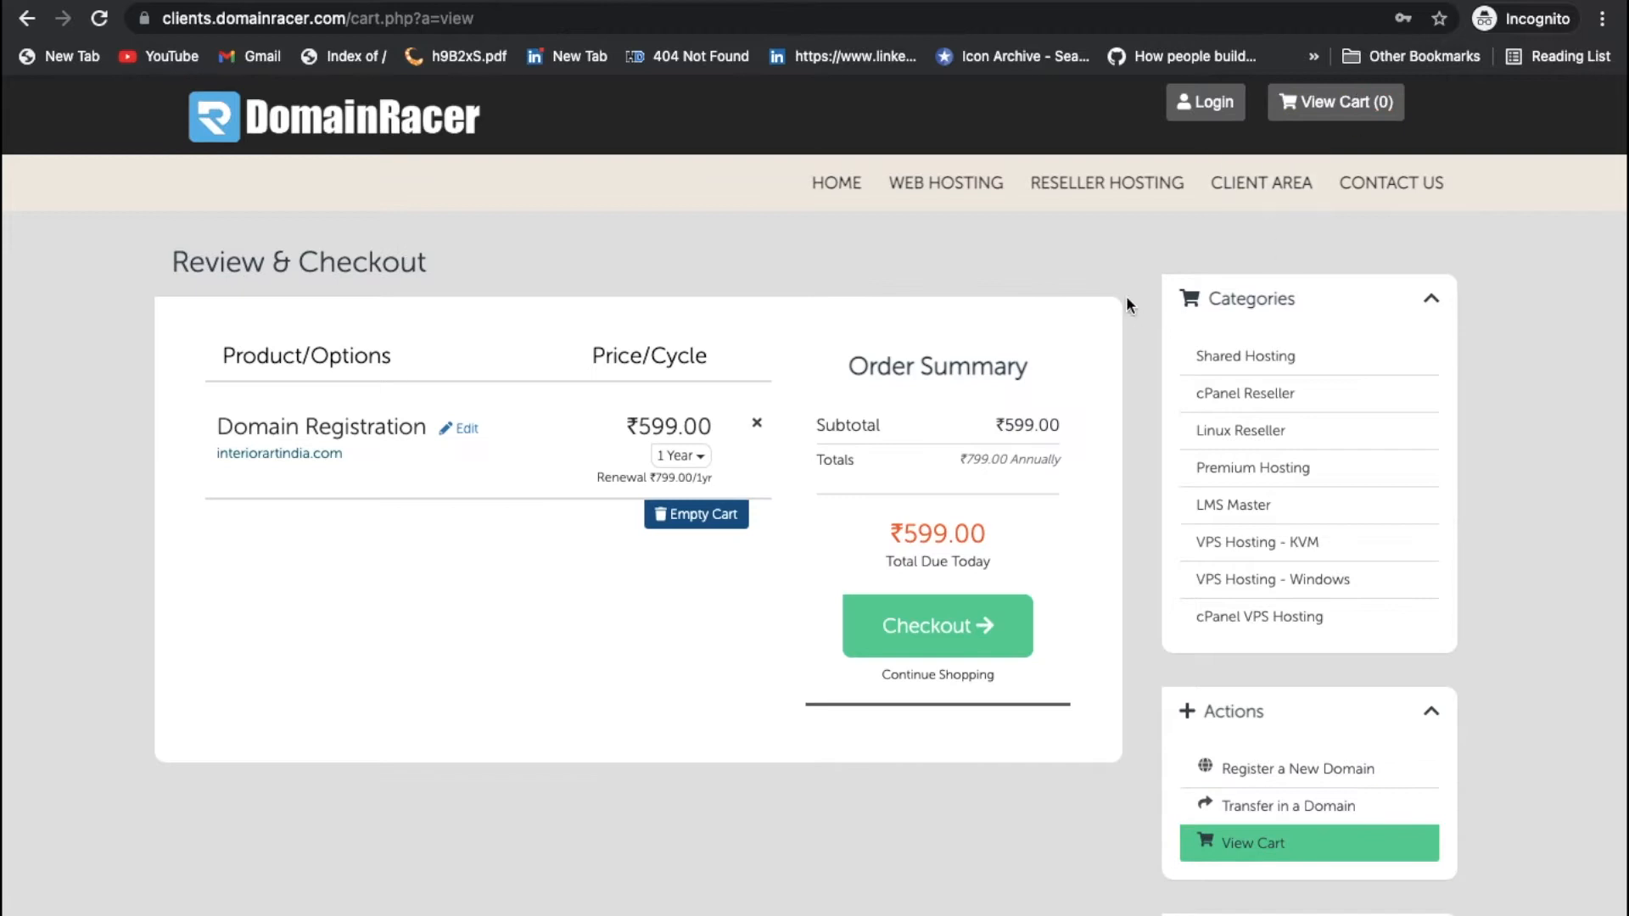
Step: Review the Shared Hosting plans and order the Personal plan at ₹1429.35 annually
{"action": "double_click", "coordinate": [944, 526]}
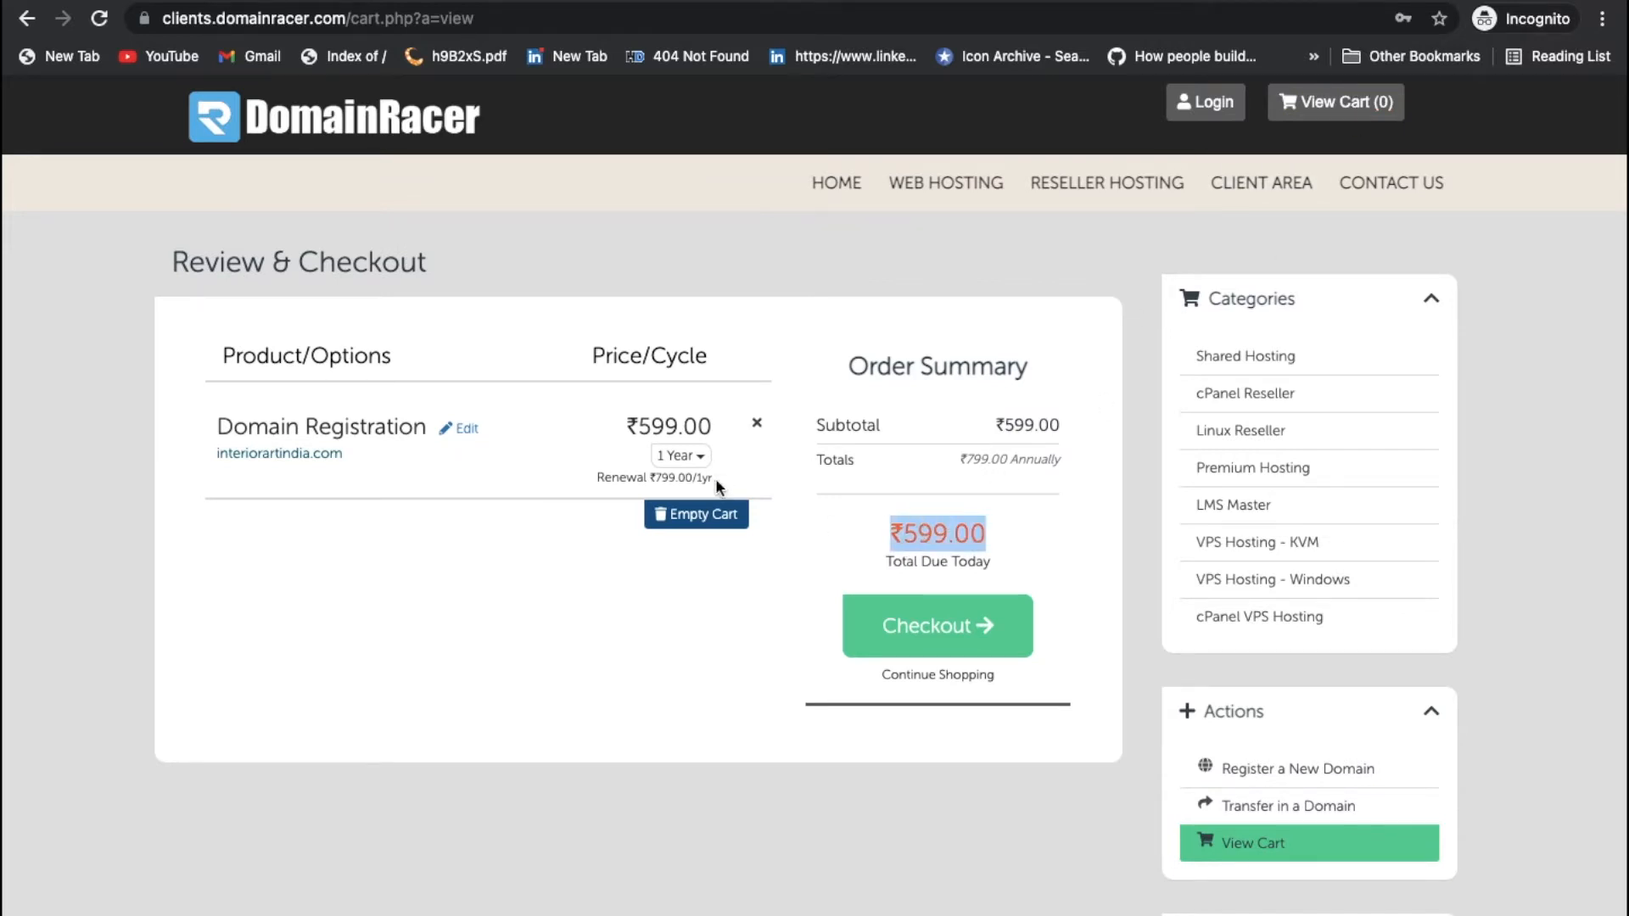
{"action": "left_click", "coordinate": [1247, 358]}
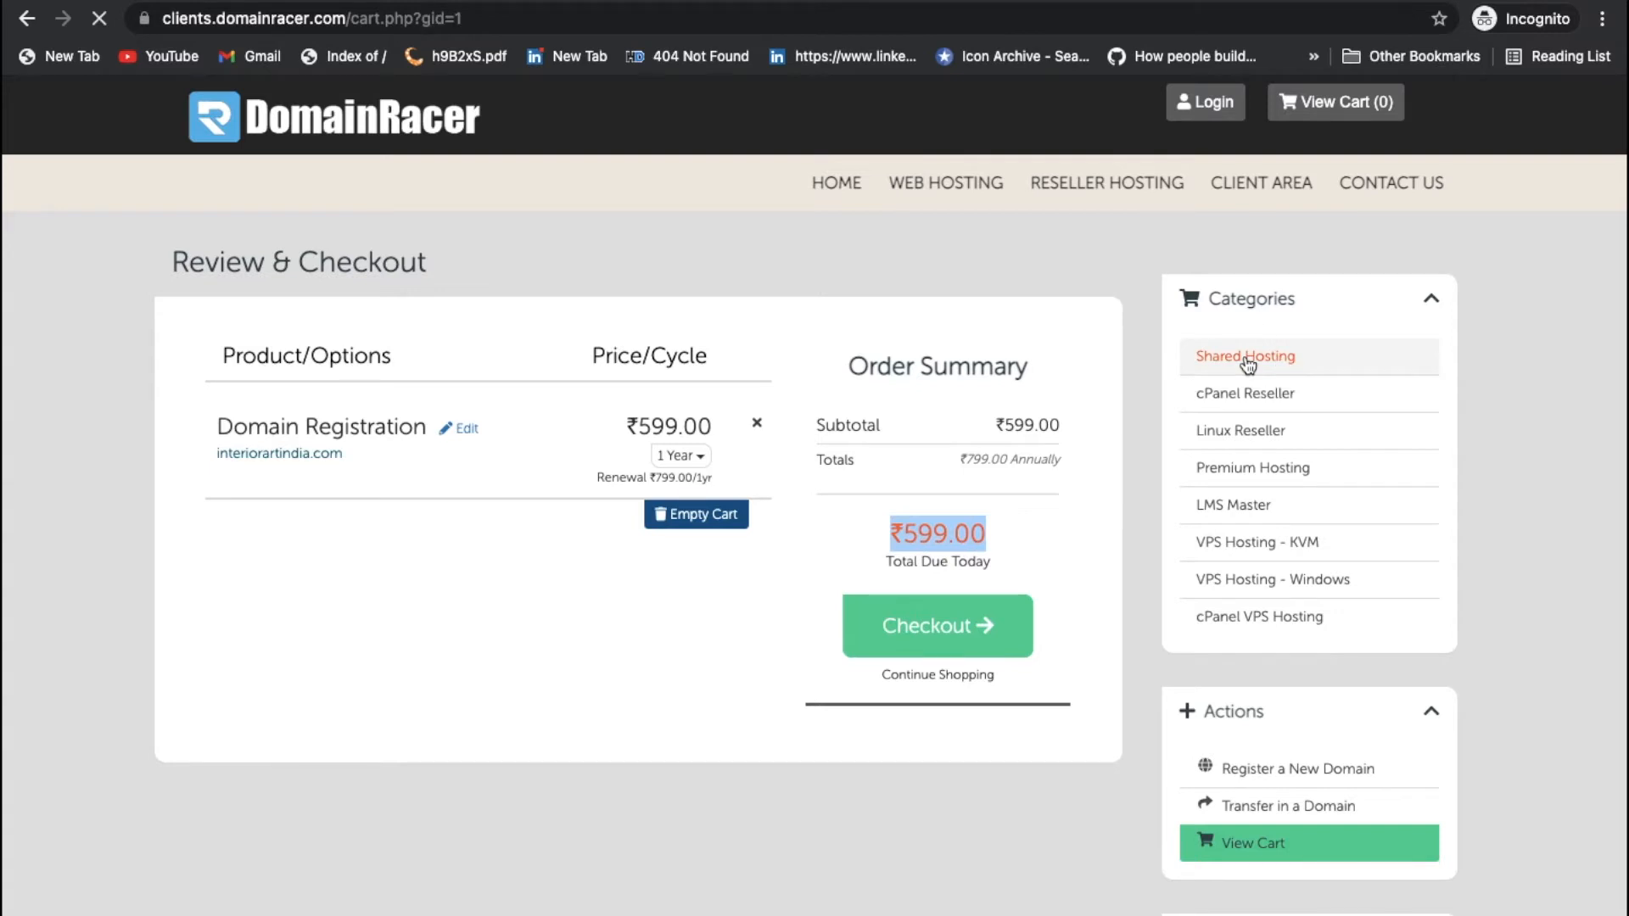
{"action": "scroll", "coordinate": [593, 599], "scroll_direction": "down", "scroll_amount": 1}
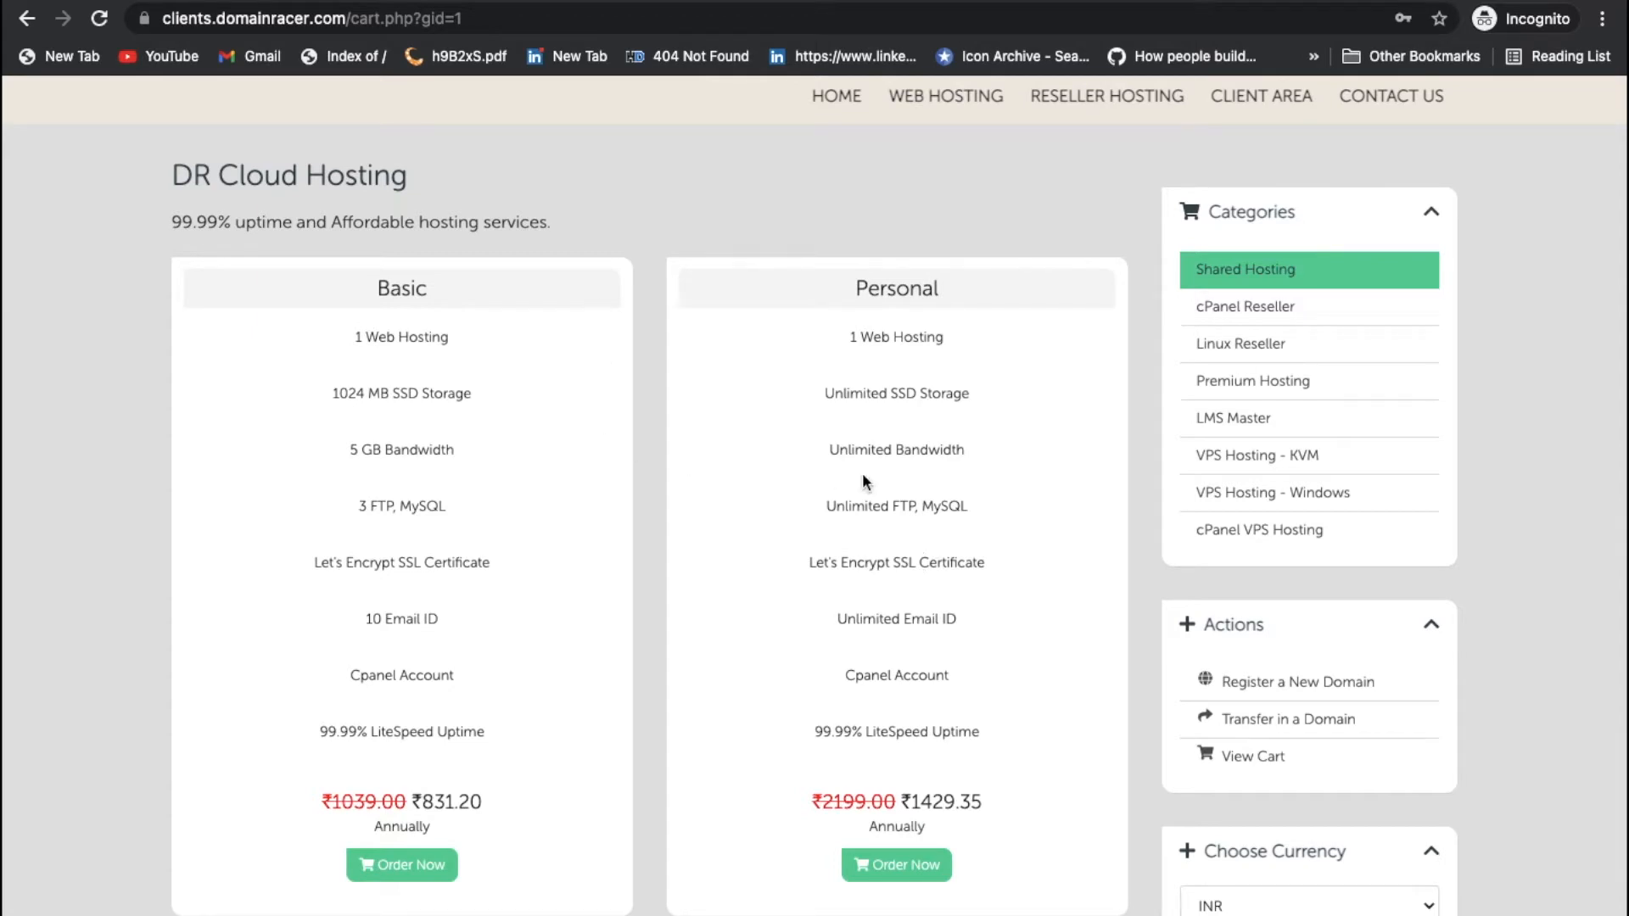
{"action": "triple_click", "coordinate": [869, 564]}
{"action": "triple_click", "coordinate": [873, 620]}
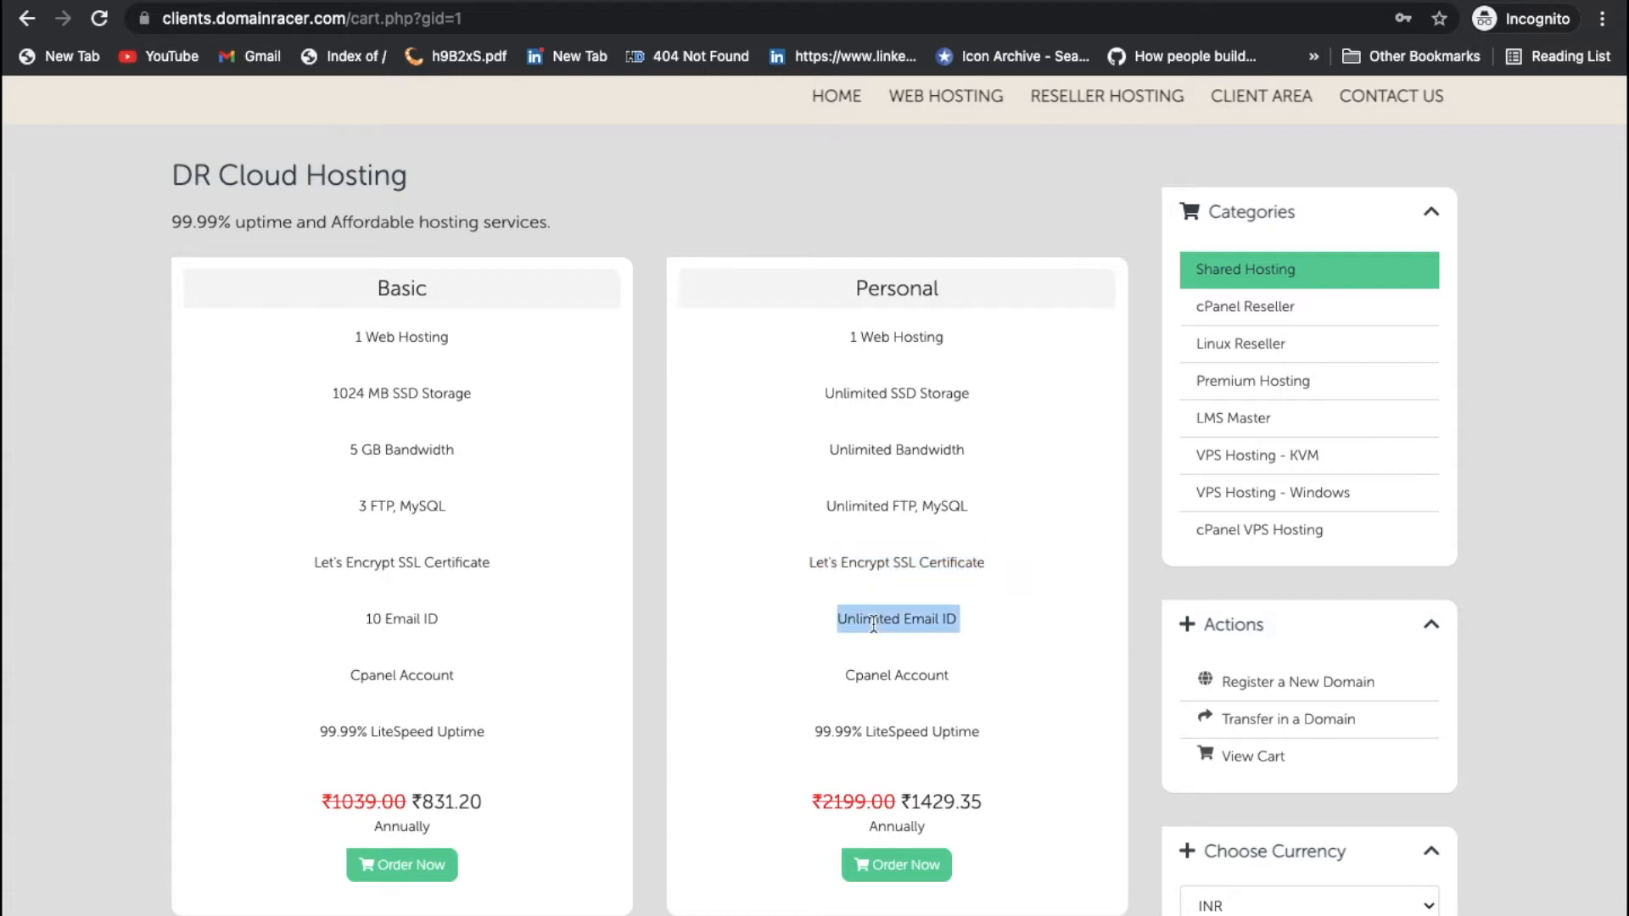
{"action": "triple_click", "coordinate": [883, 679]}
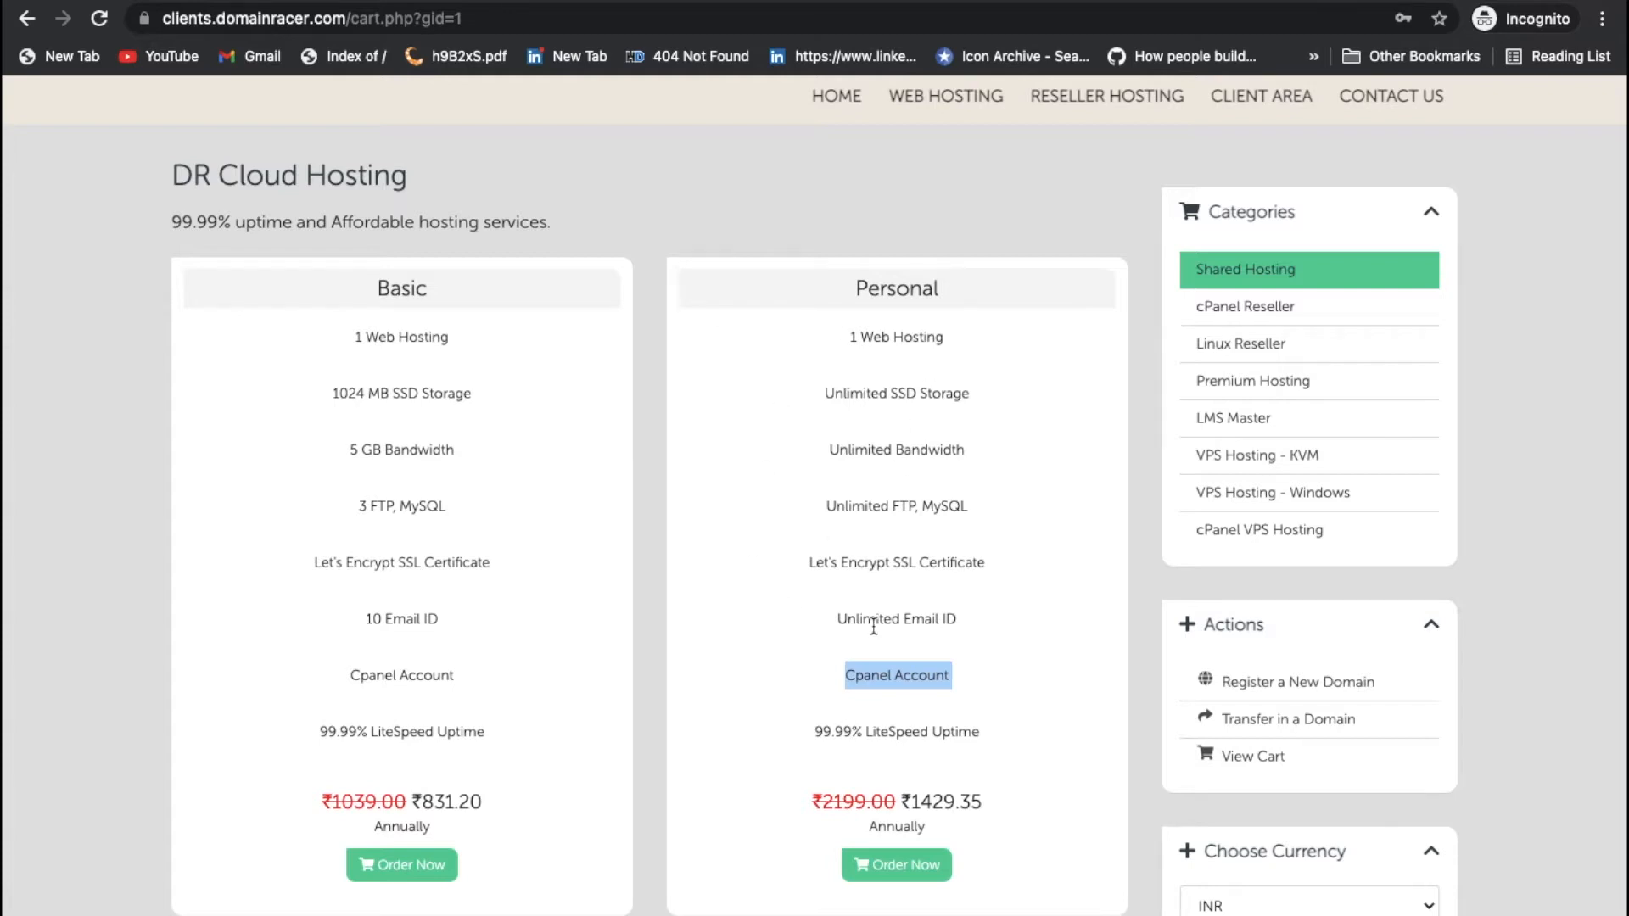
{"action": "scroll", "coordinate": [874, 626], "scroll_direction": "down", "scroll_amount": 3}
{"action": "triple_click", "coordinate": [890, 95]}
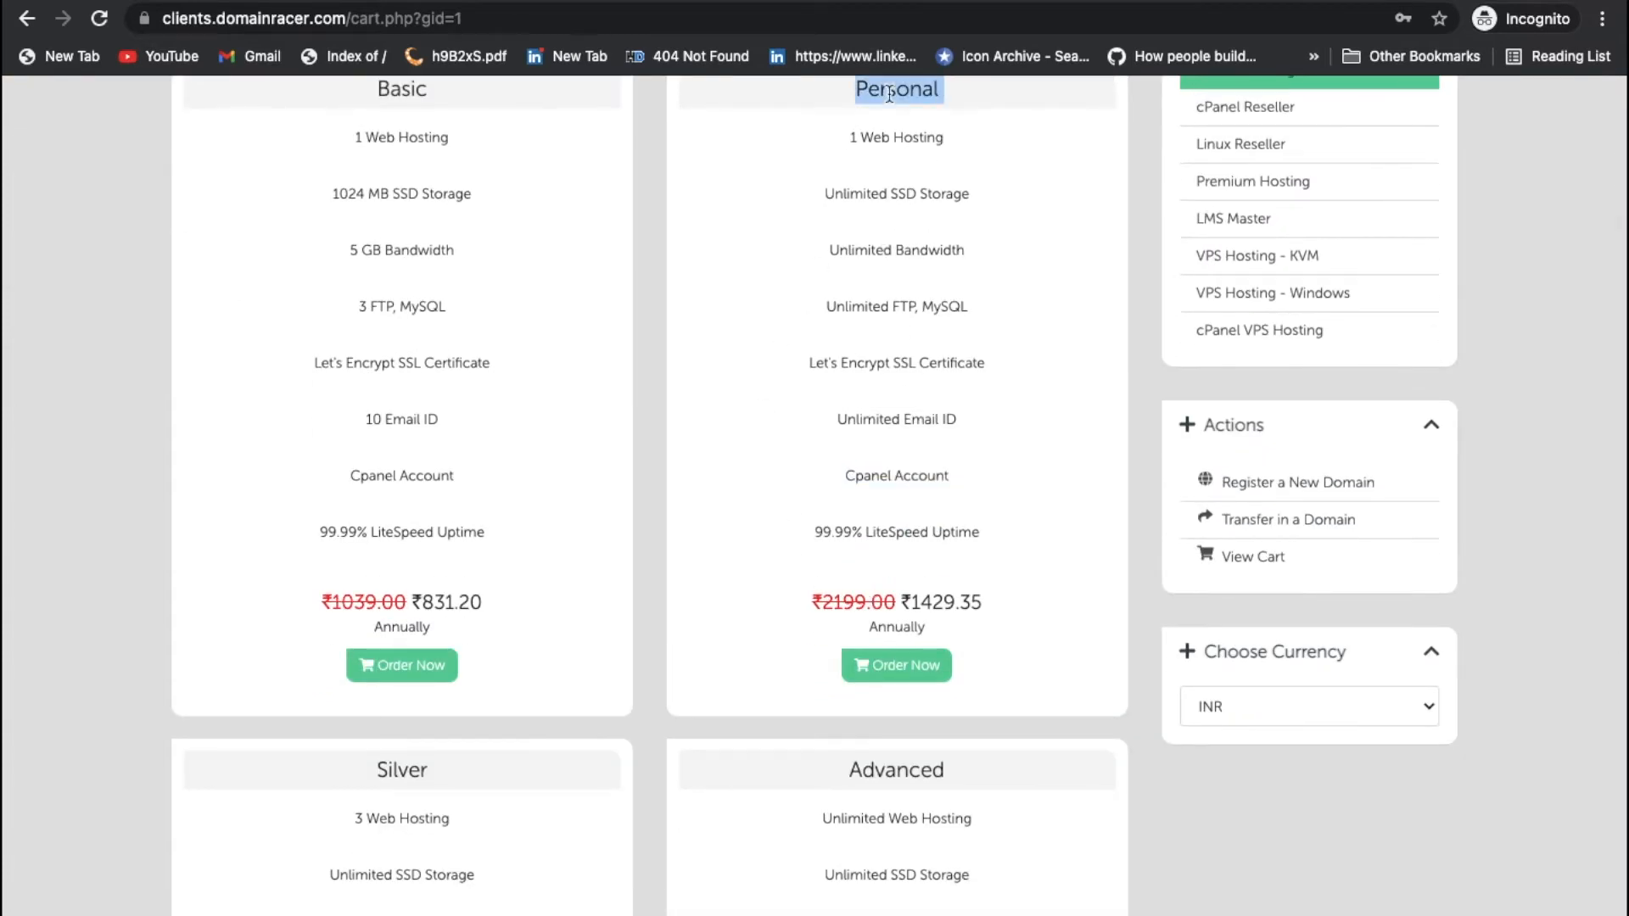
{"action": "left_click", "coordinate": [905, 667]}
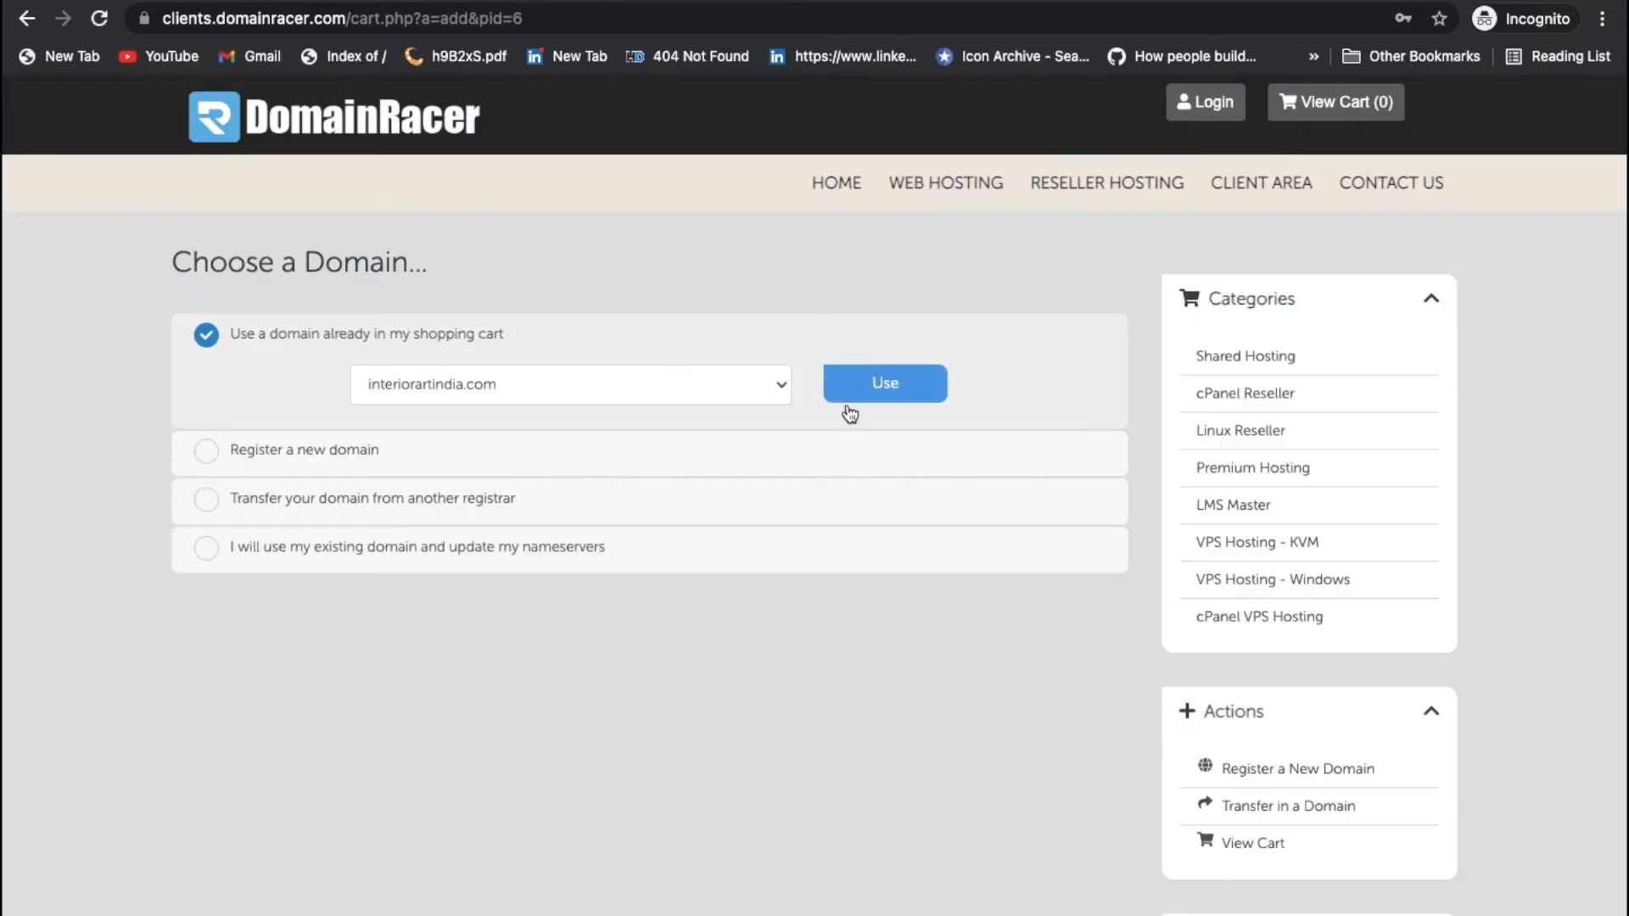
Step: Use interiorartindia.com for the order and add free DNS Management and ID Protection
{"action": "left_click", "coordinate": [885, 392]}
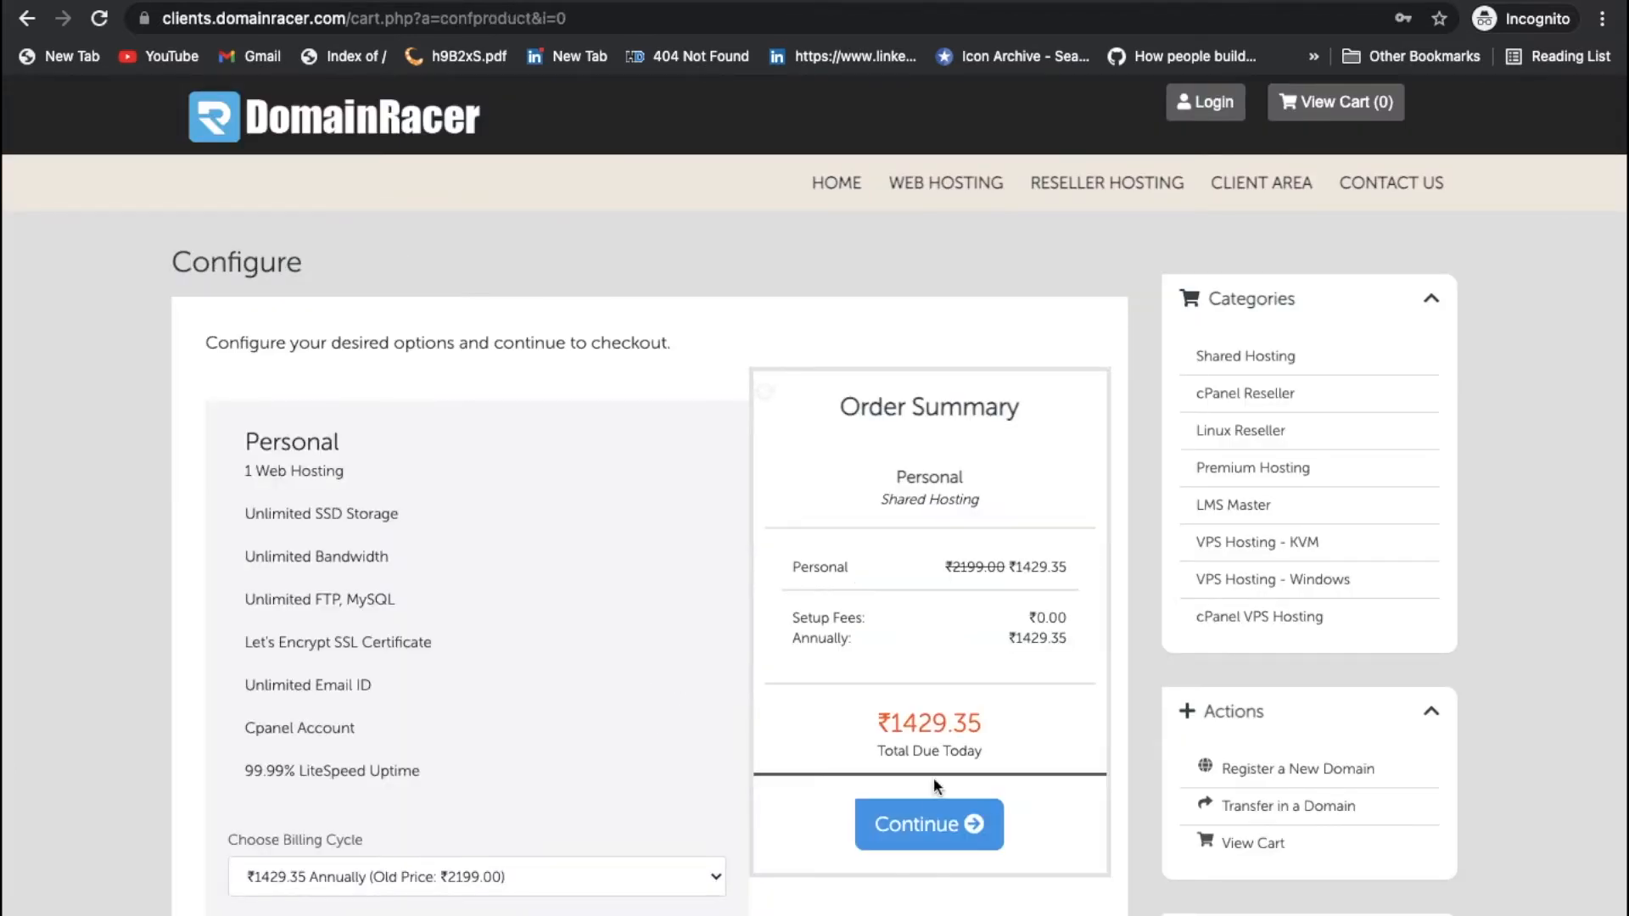
{"action": "left_click", "coordinate": [930, 823]}
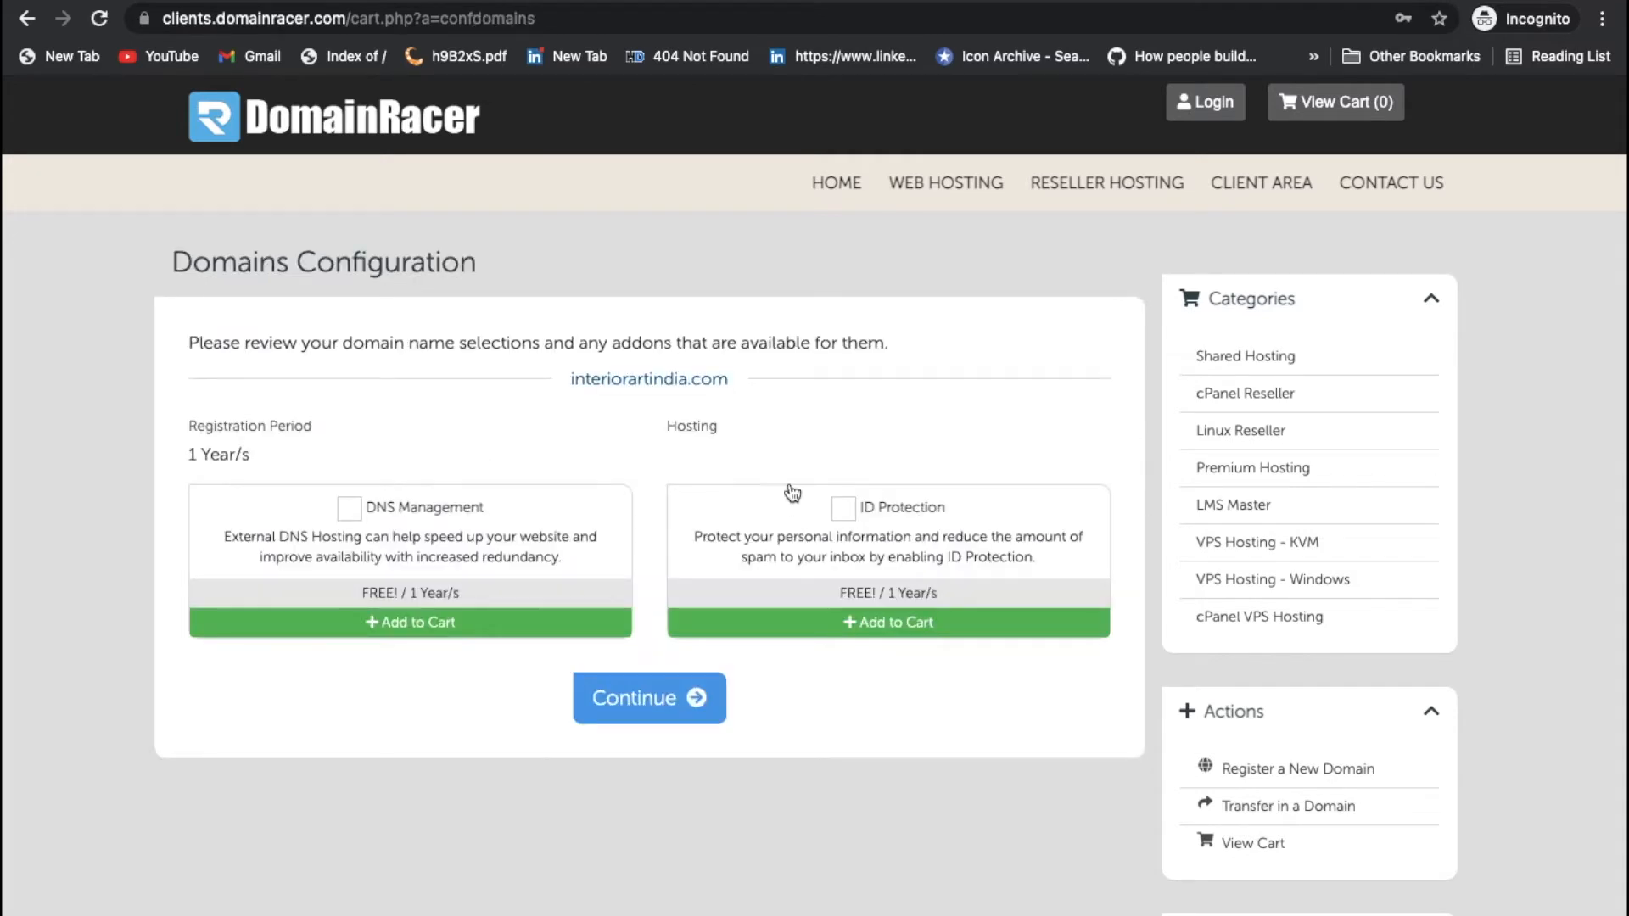
{"action": "left_click", "coordinate": [349, 509]}
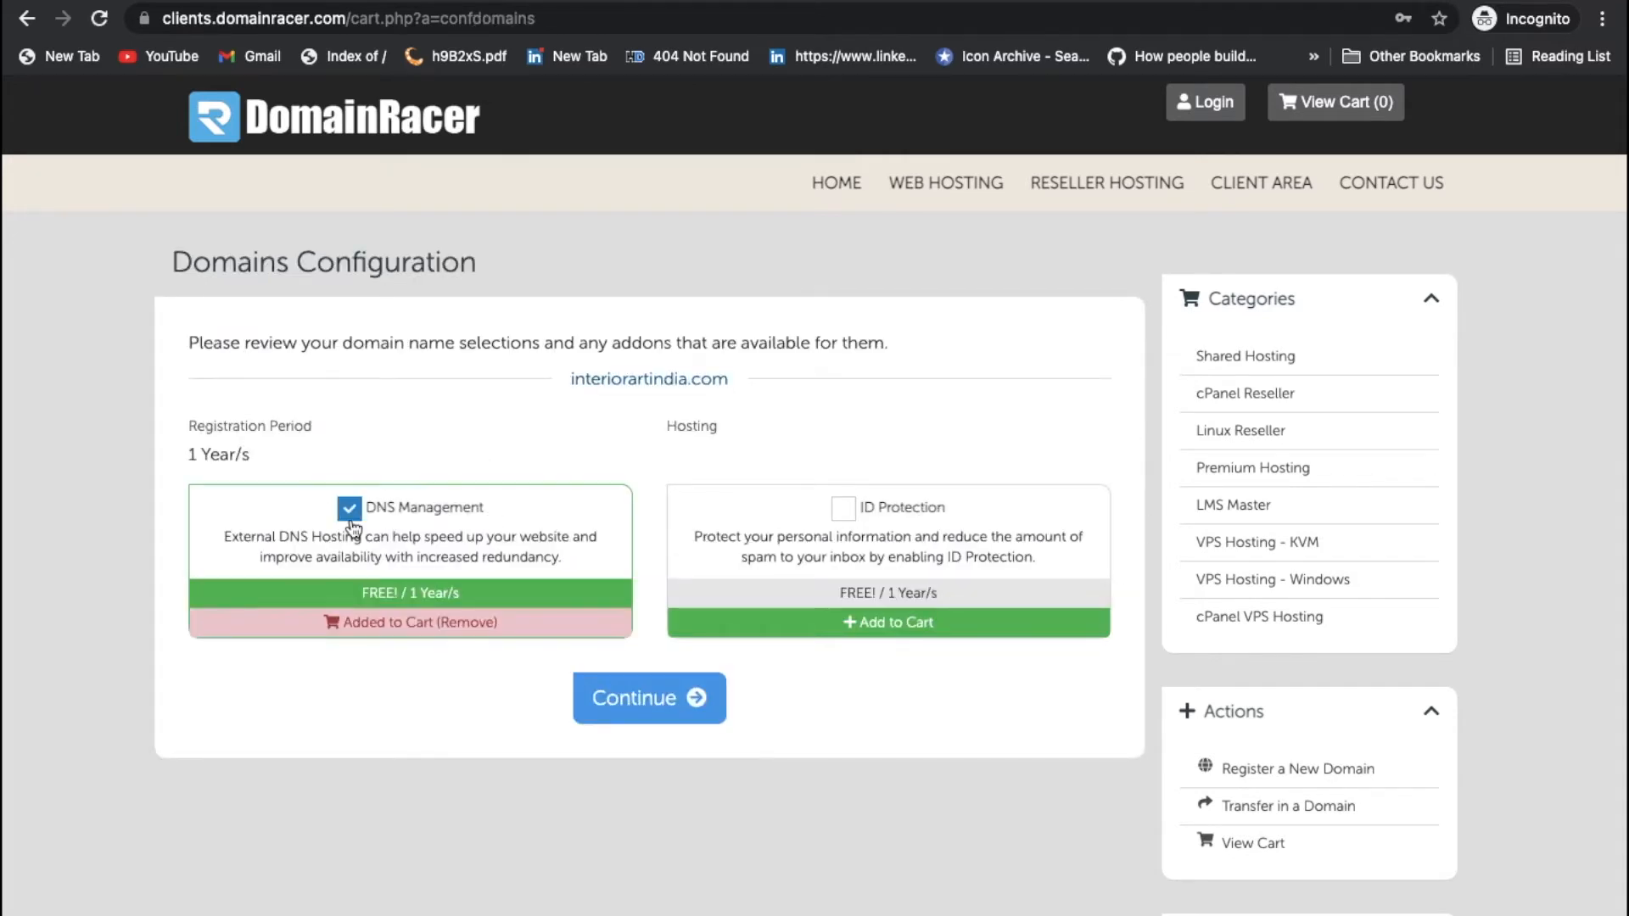
{"action": "left_click", "coordinate": [838, 514]}
{"action": "left_click", "coordinate": [667, 703]}
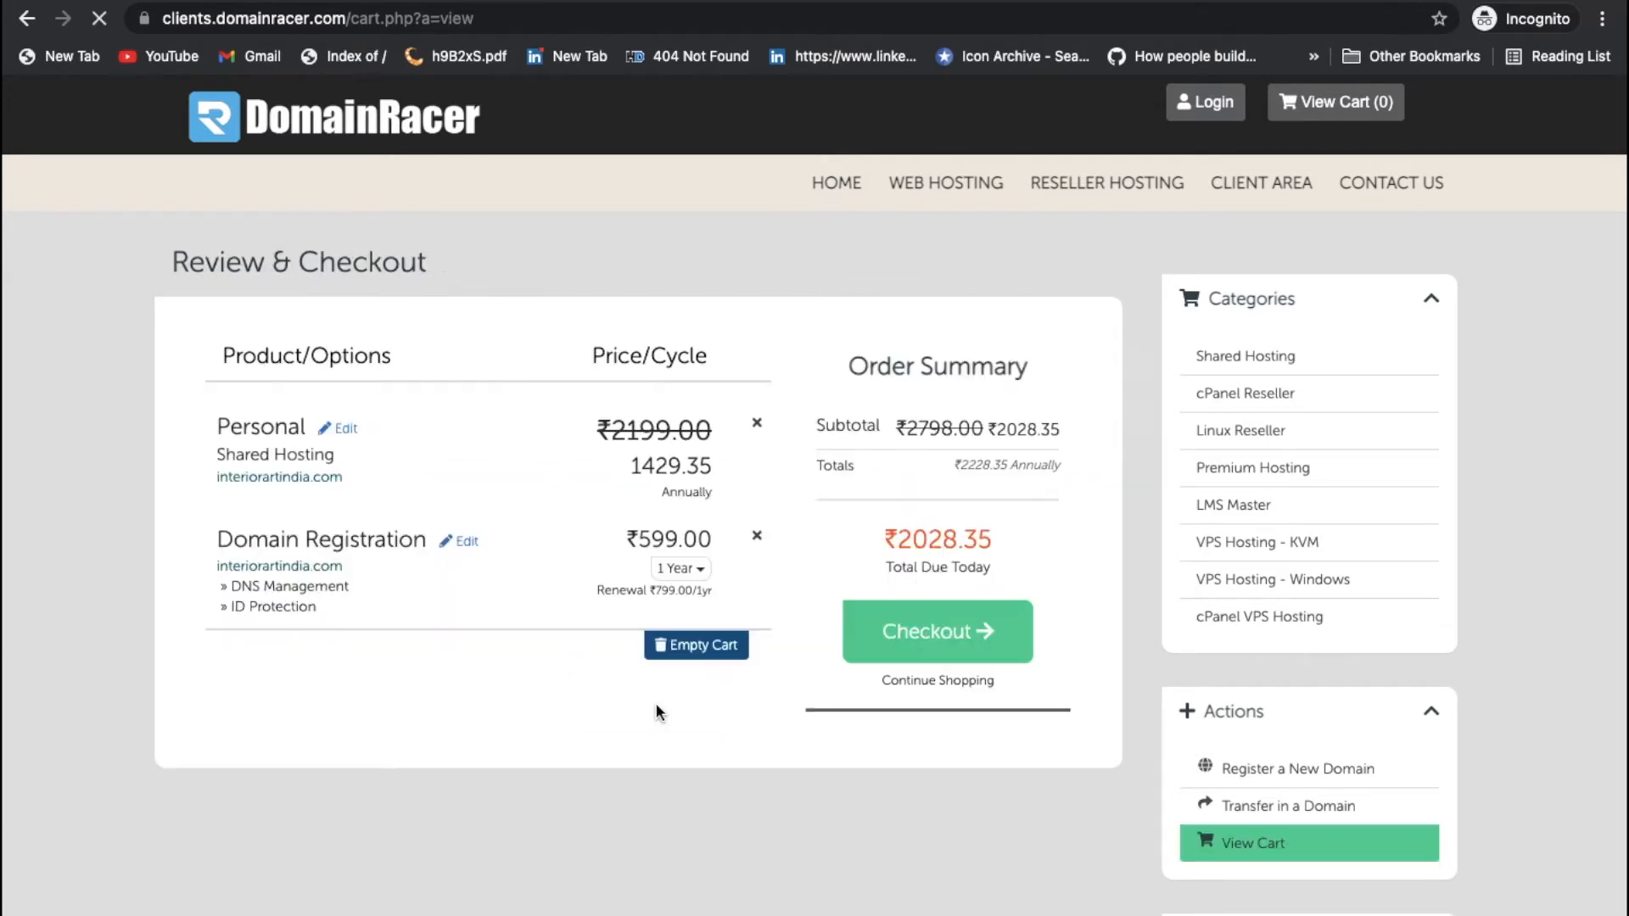
Step: Proceed to checkout and review the ₹2028.35 total due today
{"action": "left_click", "coordinate": [937, 632]}
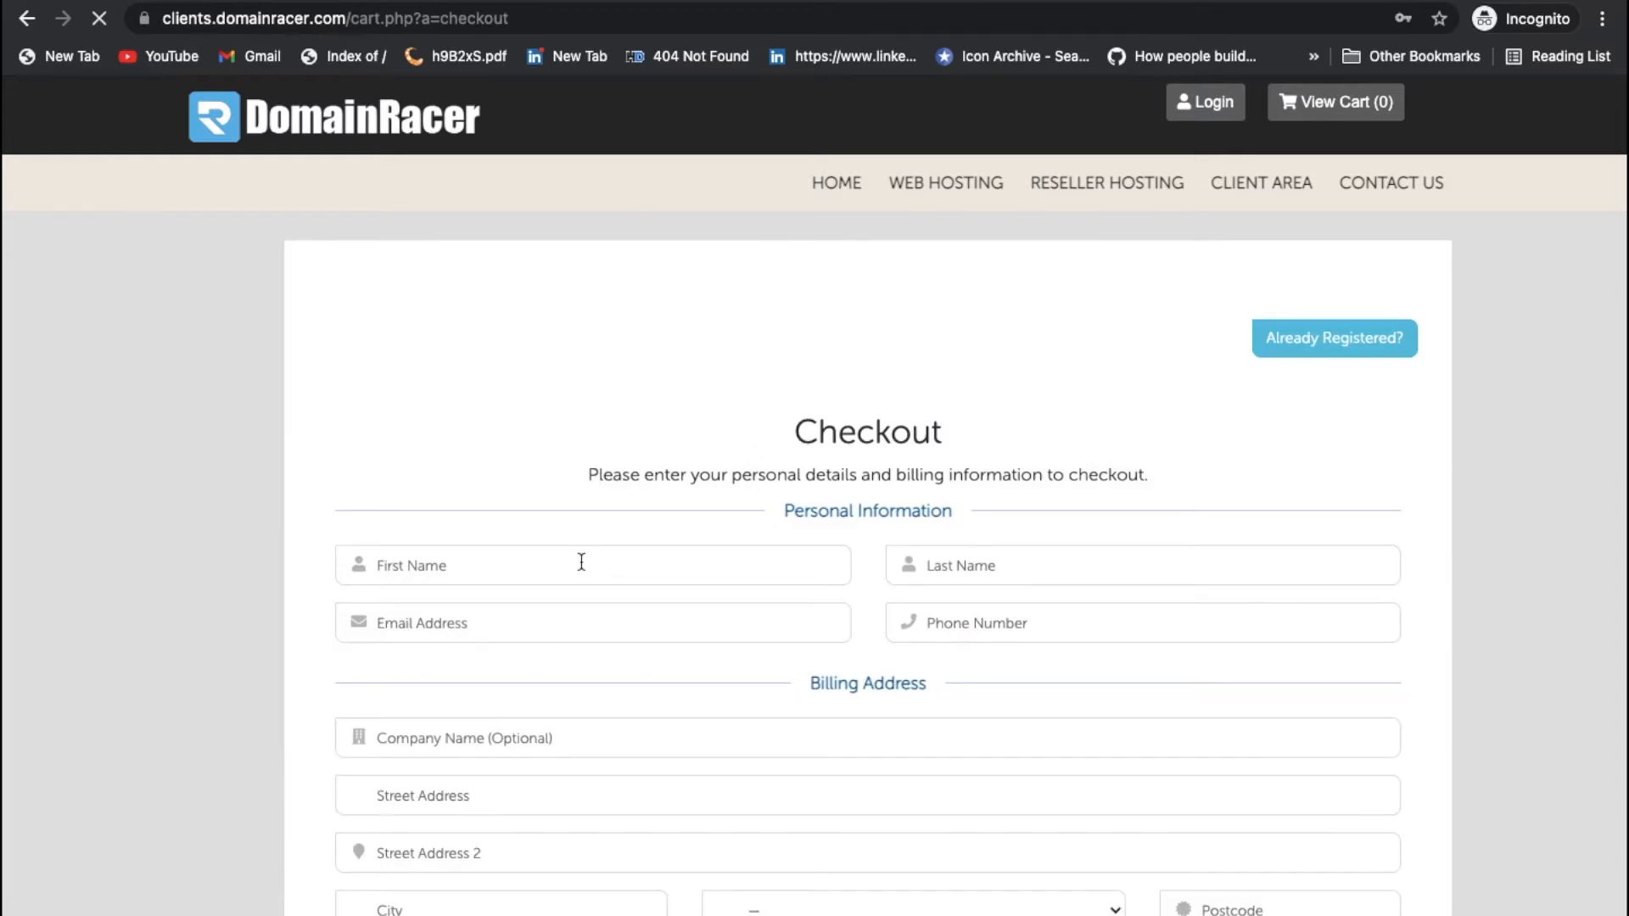
{"action": "scroll", "coordinate": [611, 847], "scroll_direction": "down", "scroll_amount": 6}
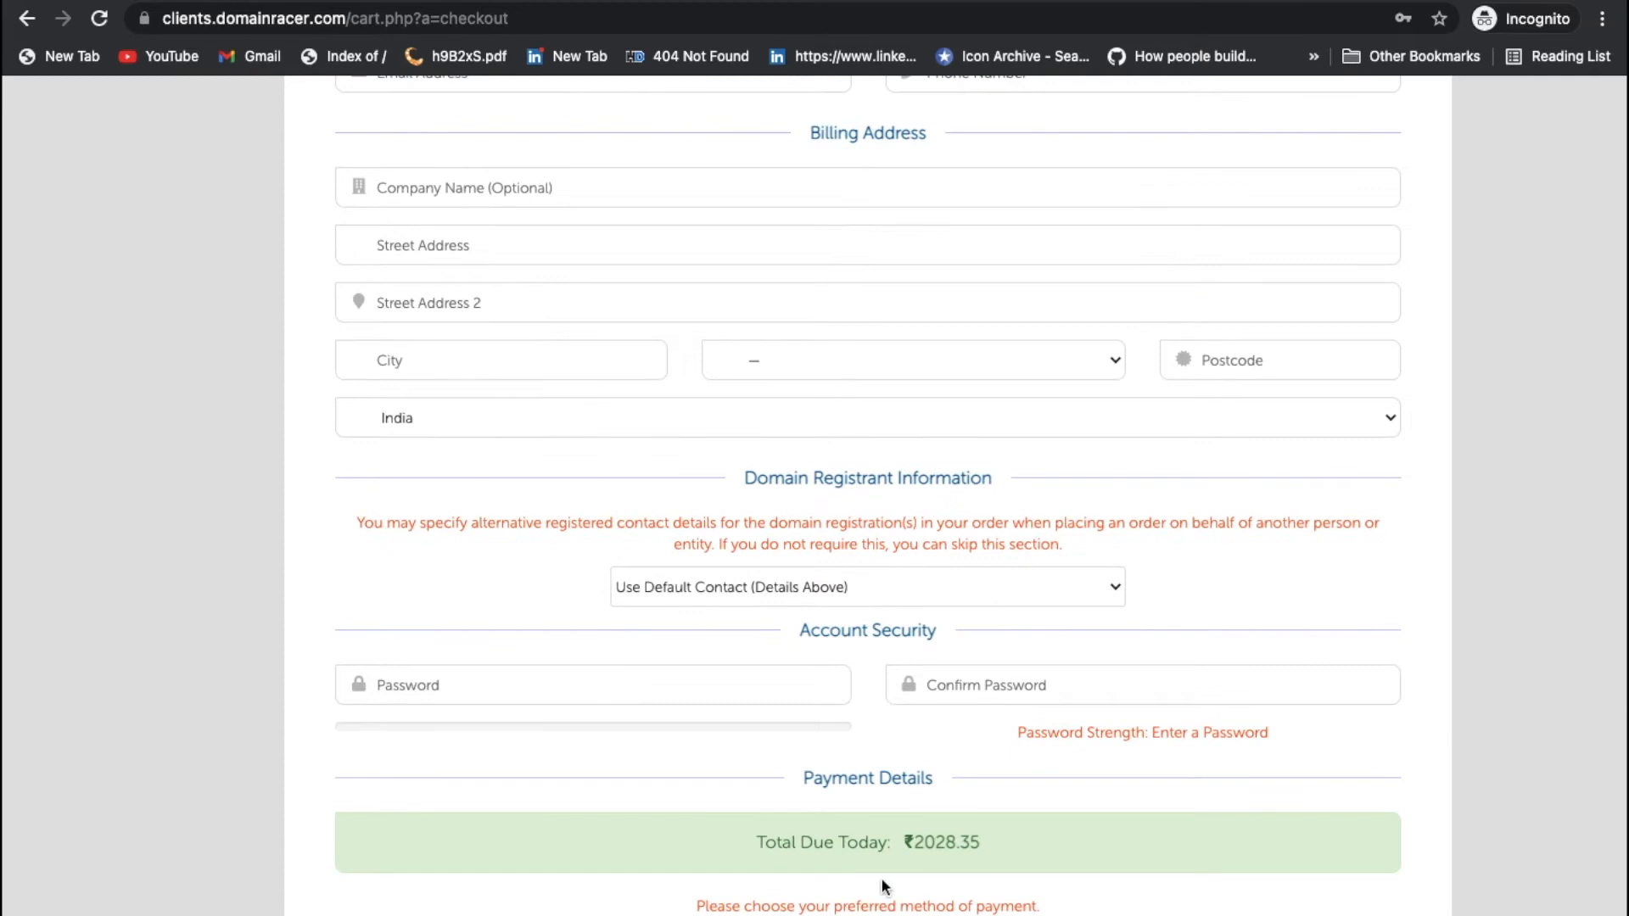
{"action": "triple_click", "coordinate": [933, 848]}
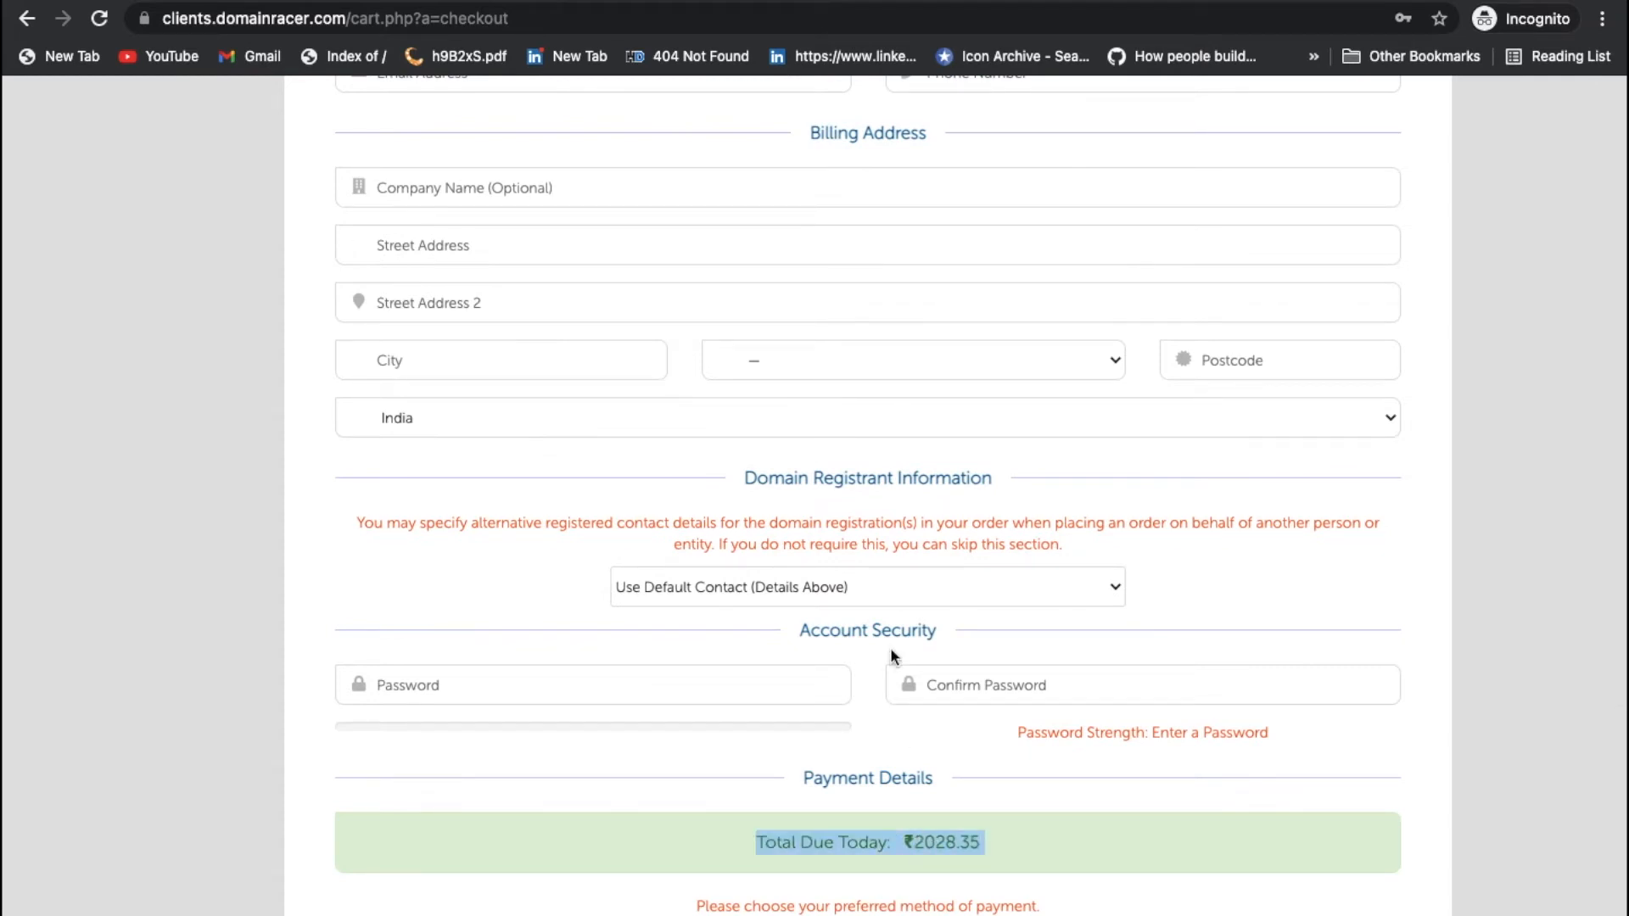
{"action": "scroll", "coordinate": [891, 654], "scroll_direction": "up", "scroll_amount": 4}
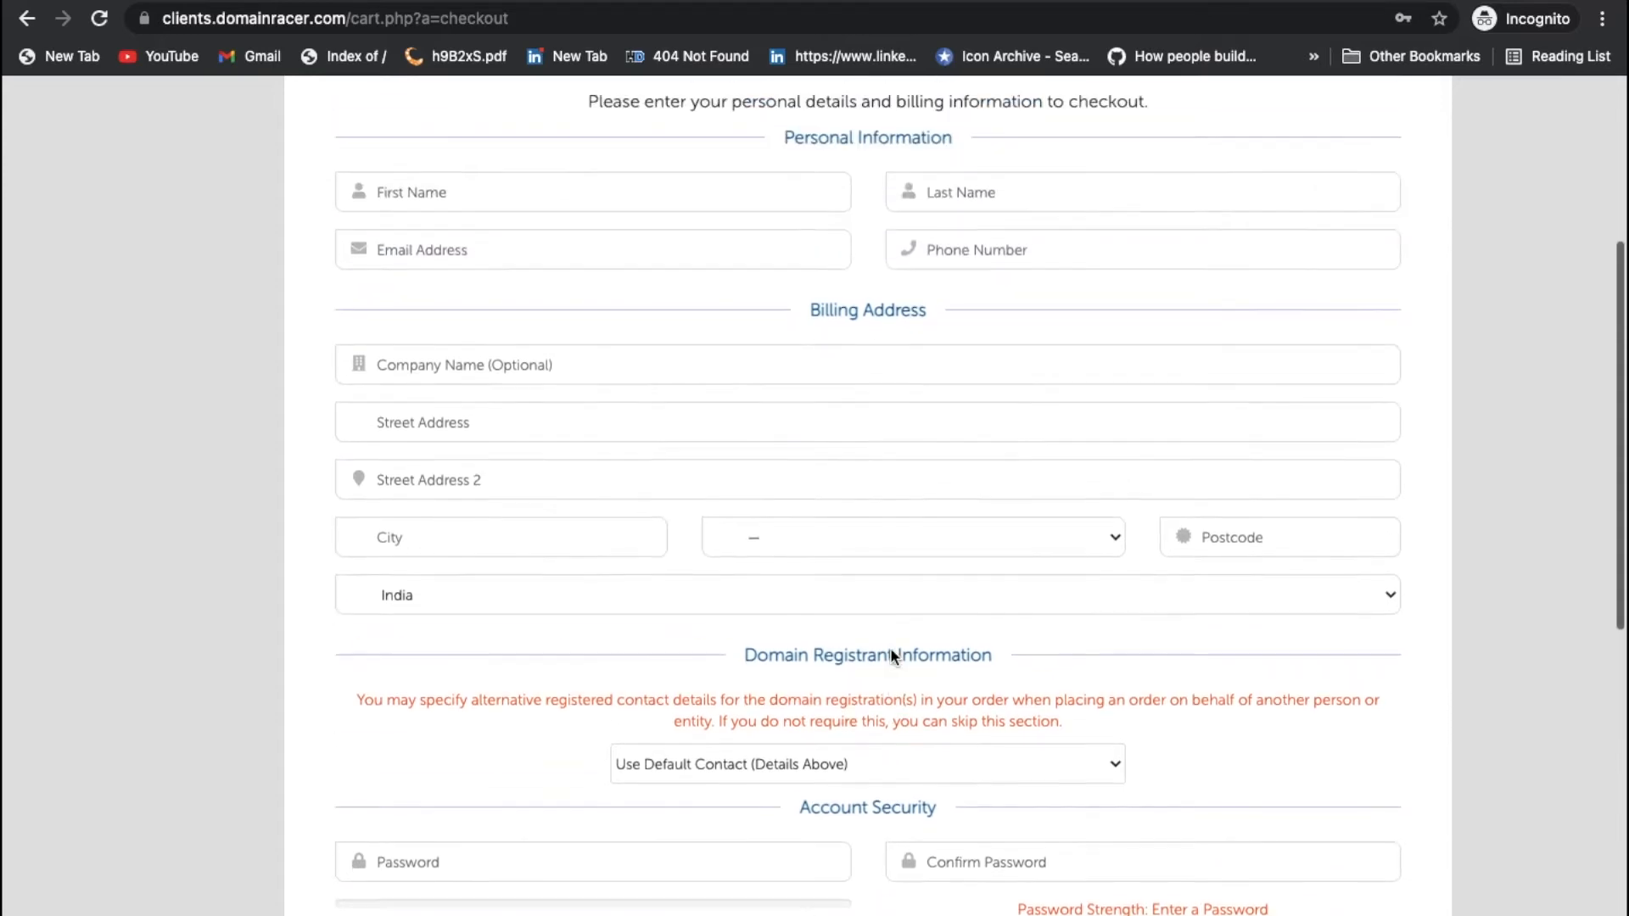
{"action": "scroll", "coordinate": [891, 655], "scroll_direction": "up", "scroll_amount": 3}
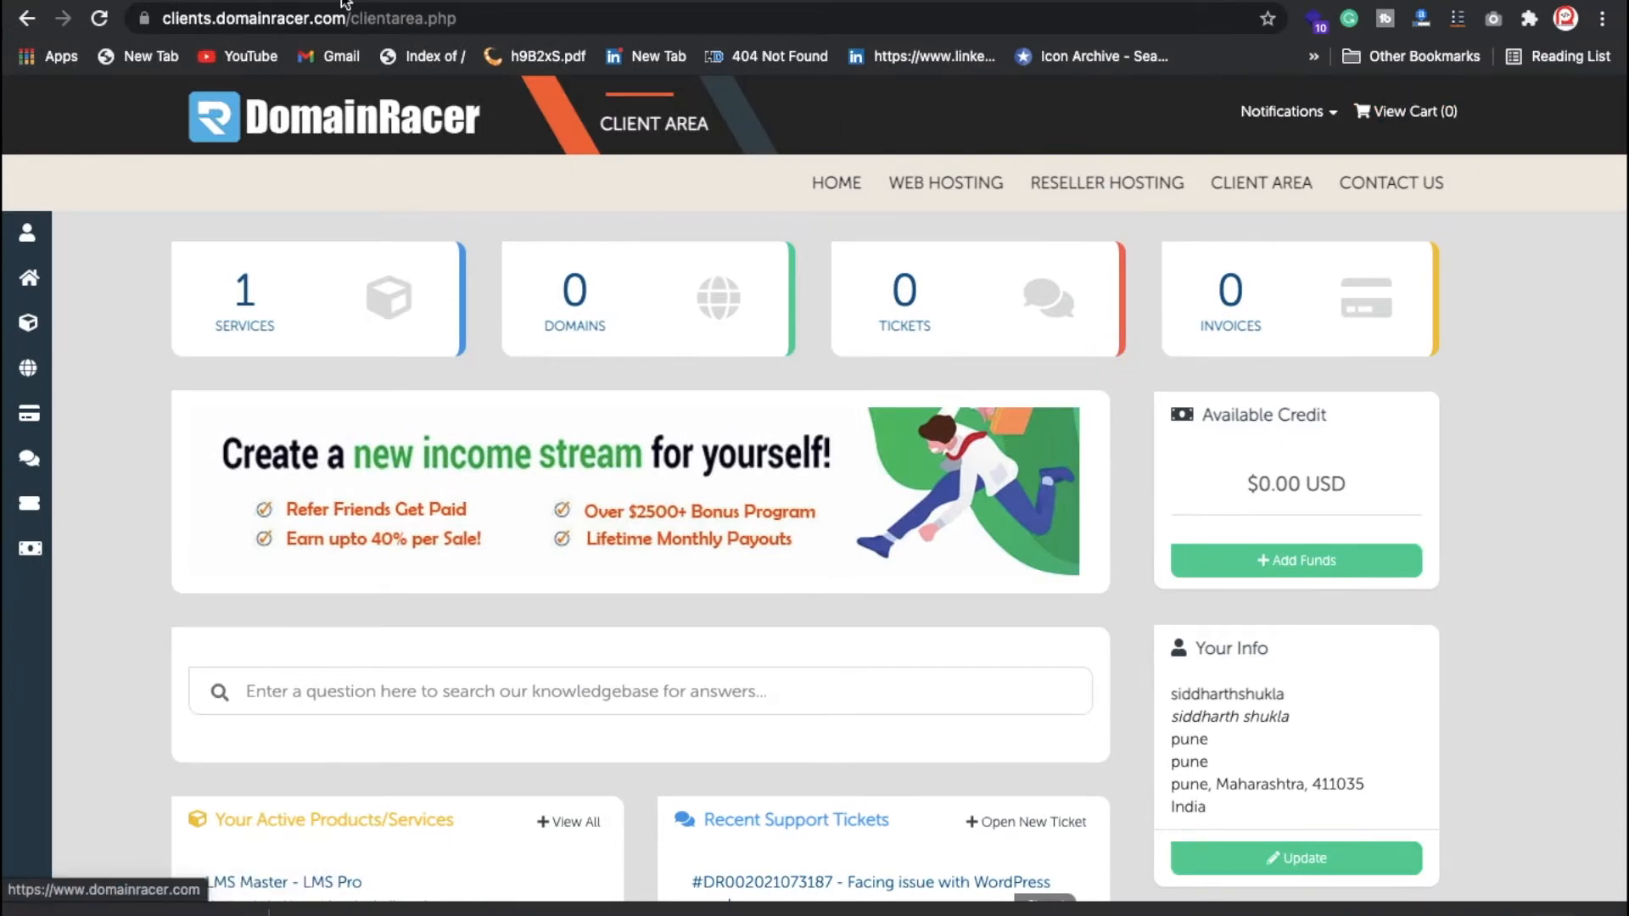
Step: Go to domainracer.com and sign in to the client area
{"action": "left_click_drag", "start_coordinate": [345, 17], "coordinate": [543, 100]}
{"action": "key", "text": "BackSpace"}
{"action": "key", "text": "Return"}
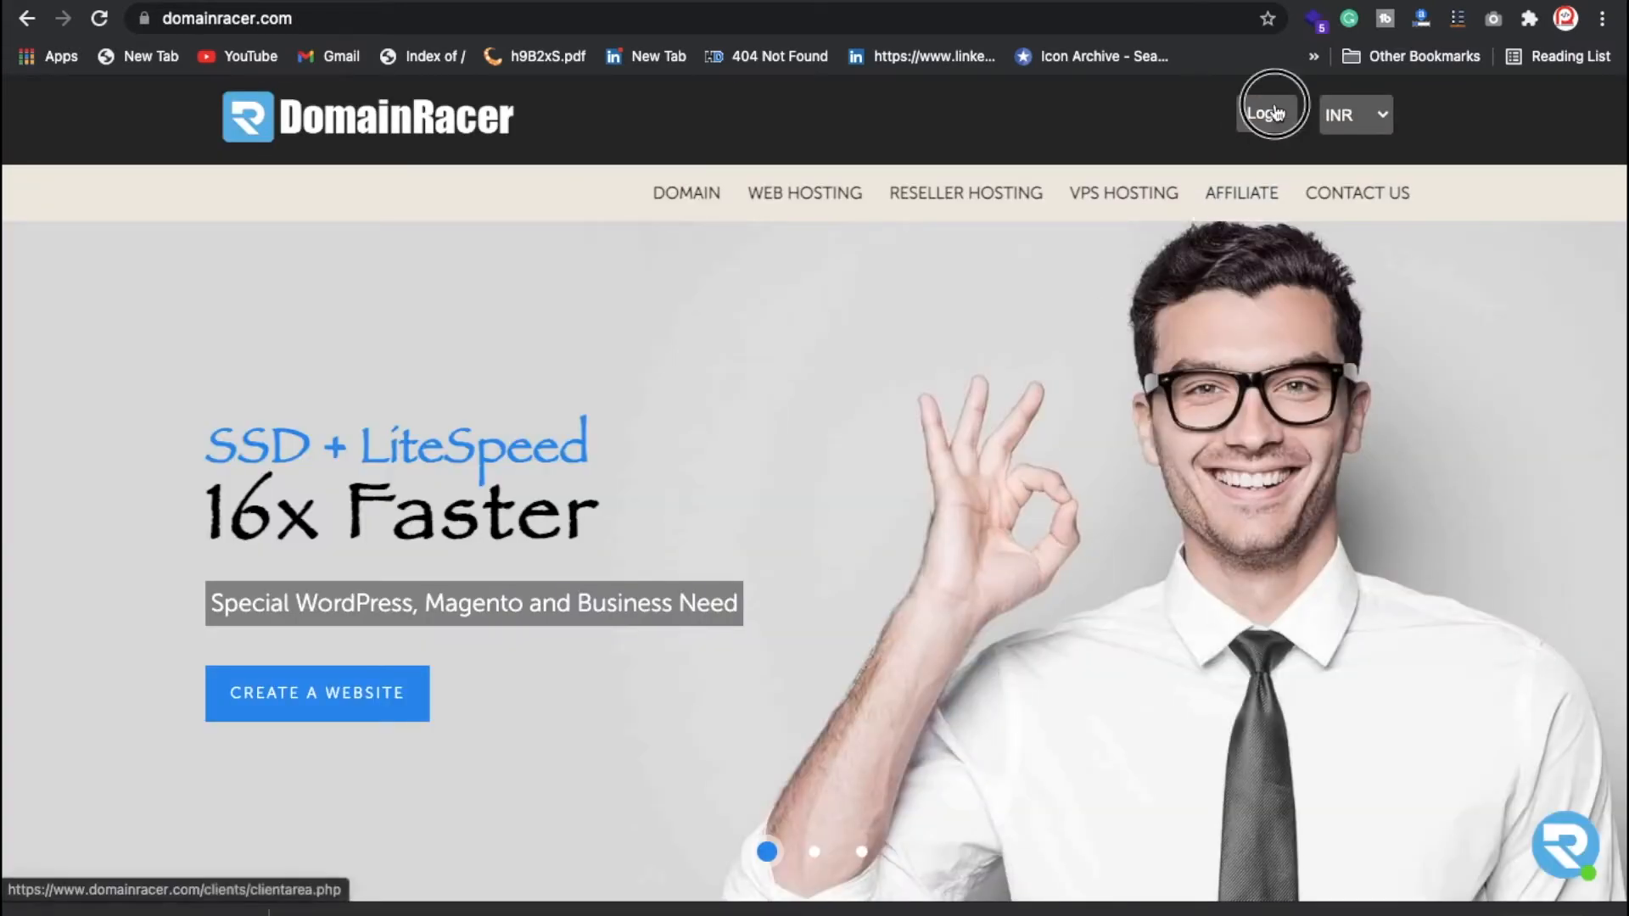
{"action": "left_click", "coordinate": [1029, 203]}
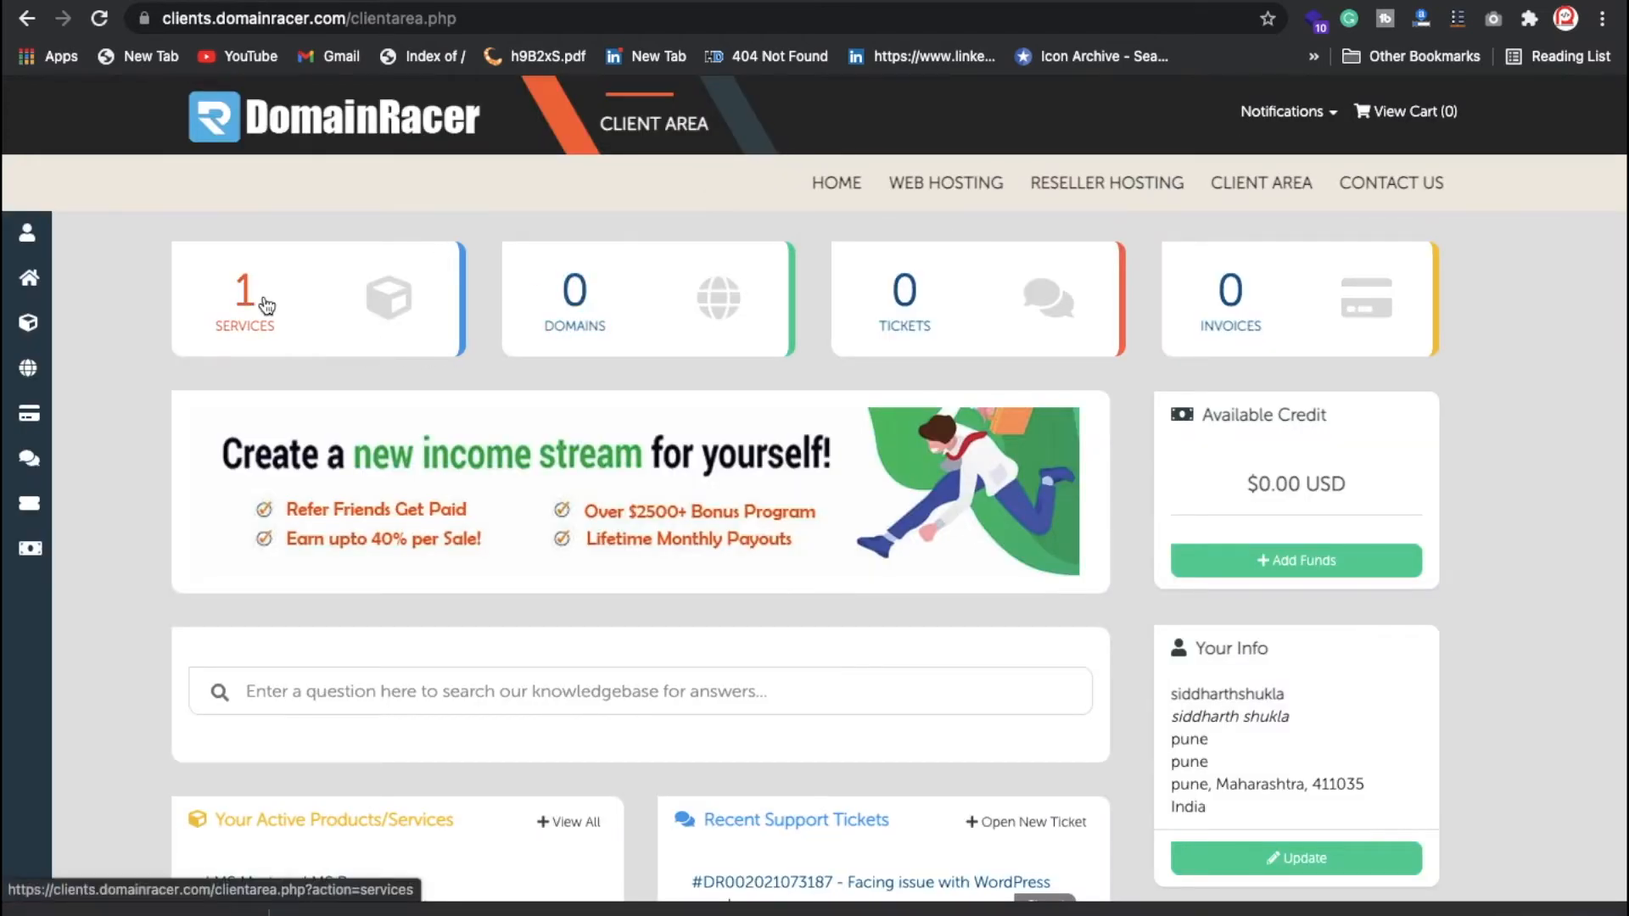
Step: Open the active LMS Pro service details and launch cPanel
{"action": "left_click", "coordinate": [314, 355]}
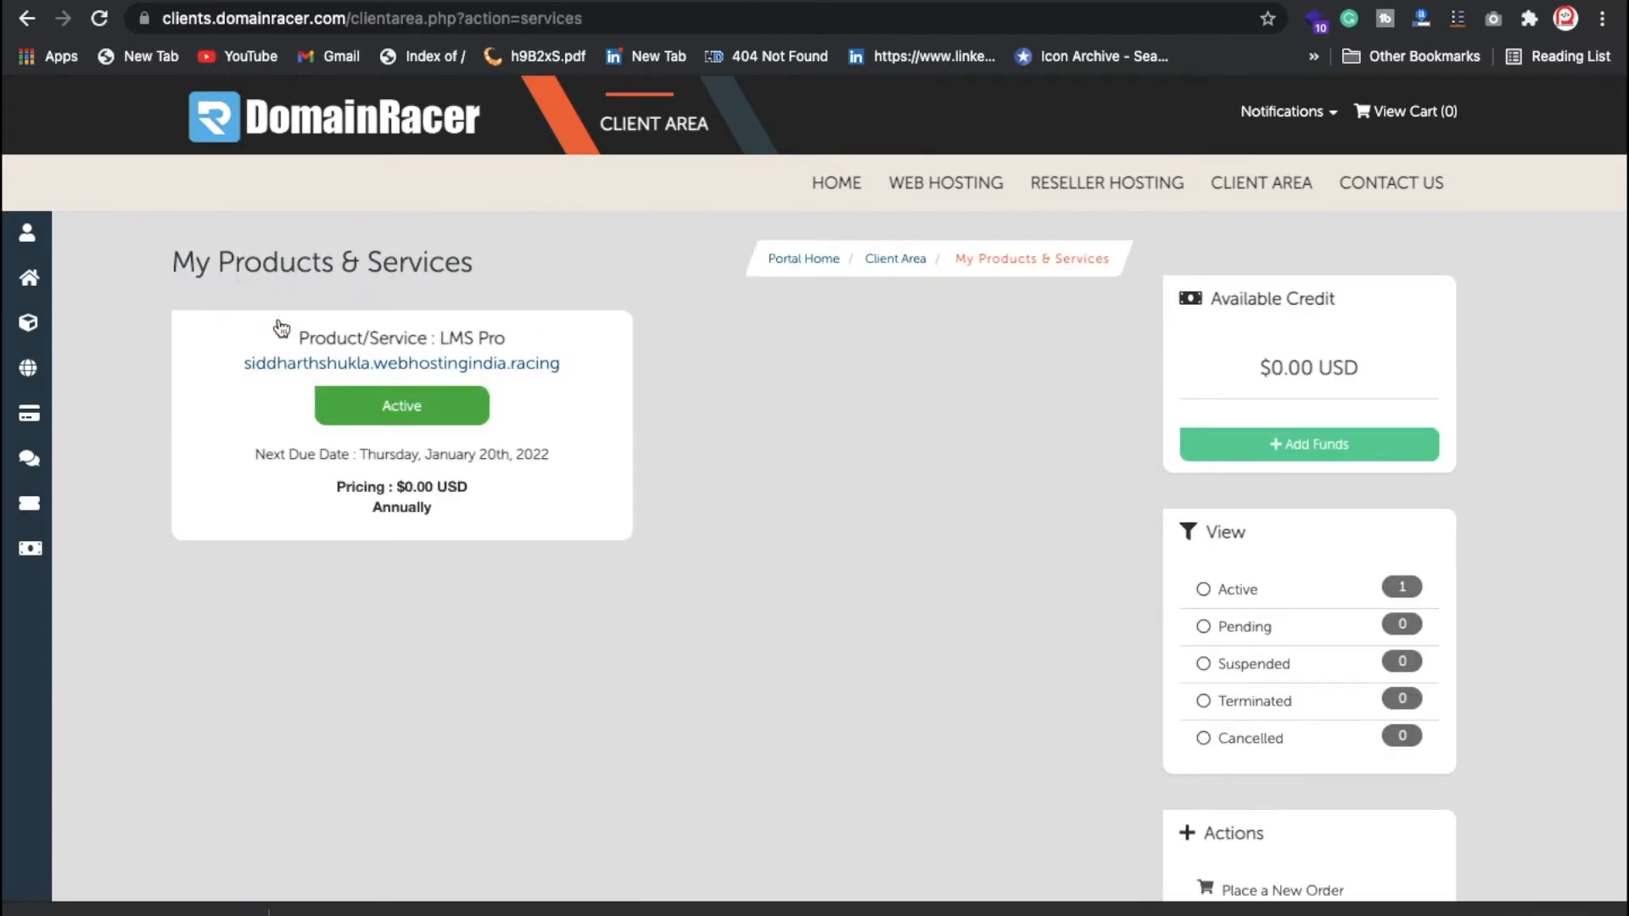
{"action": "left_click", "coordinate": [461, 415]}
{"action": "scroll", "coordinate": [1001, 560], "scroll_direction": "down", "scroll_amount": 3}
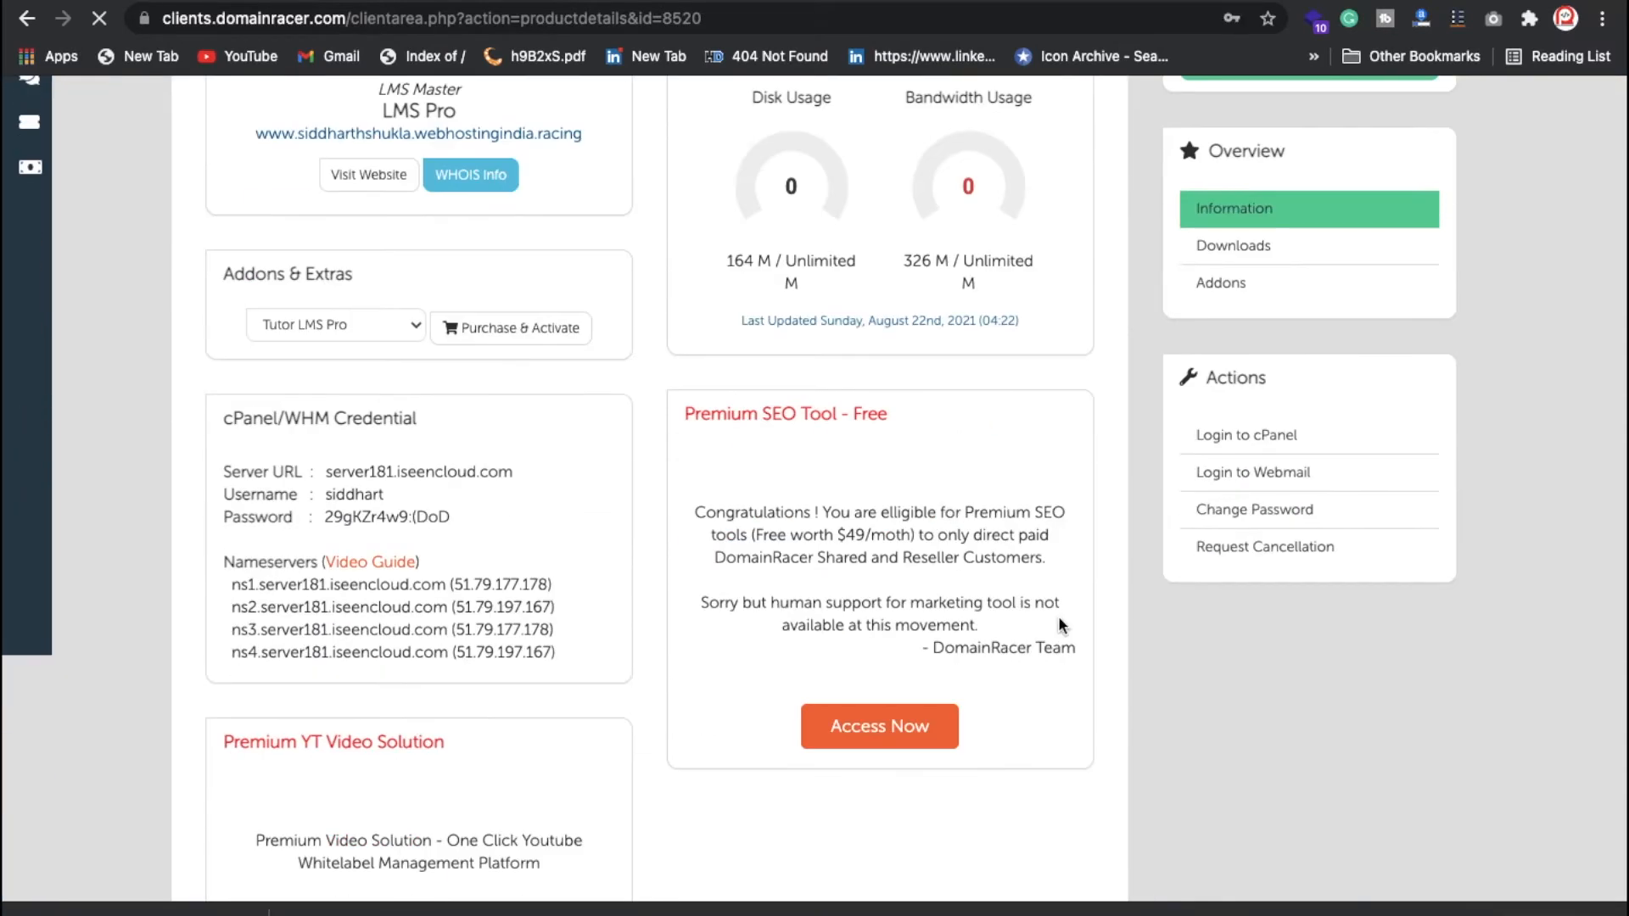
{"action": "left_click", "coordinate": [1246, 436]}
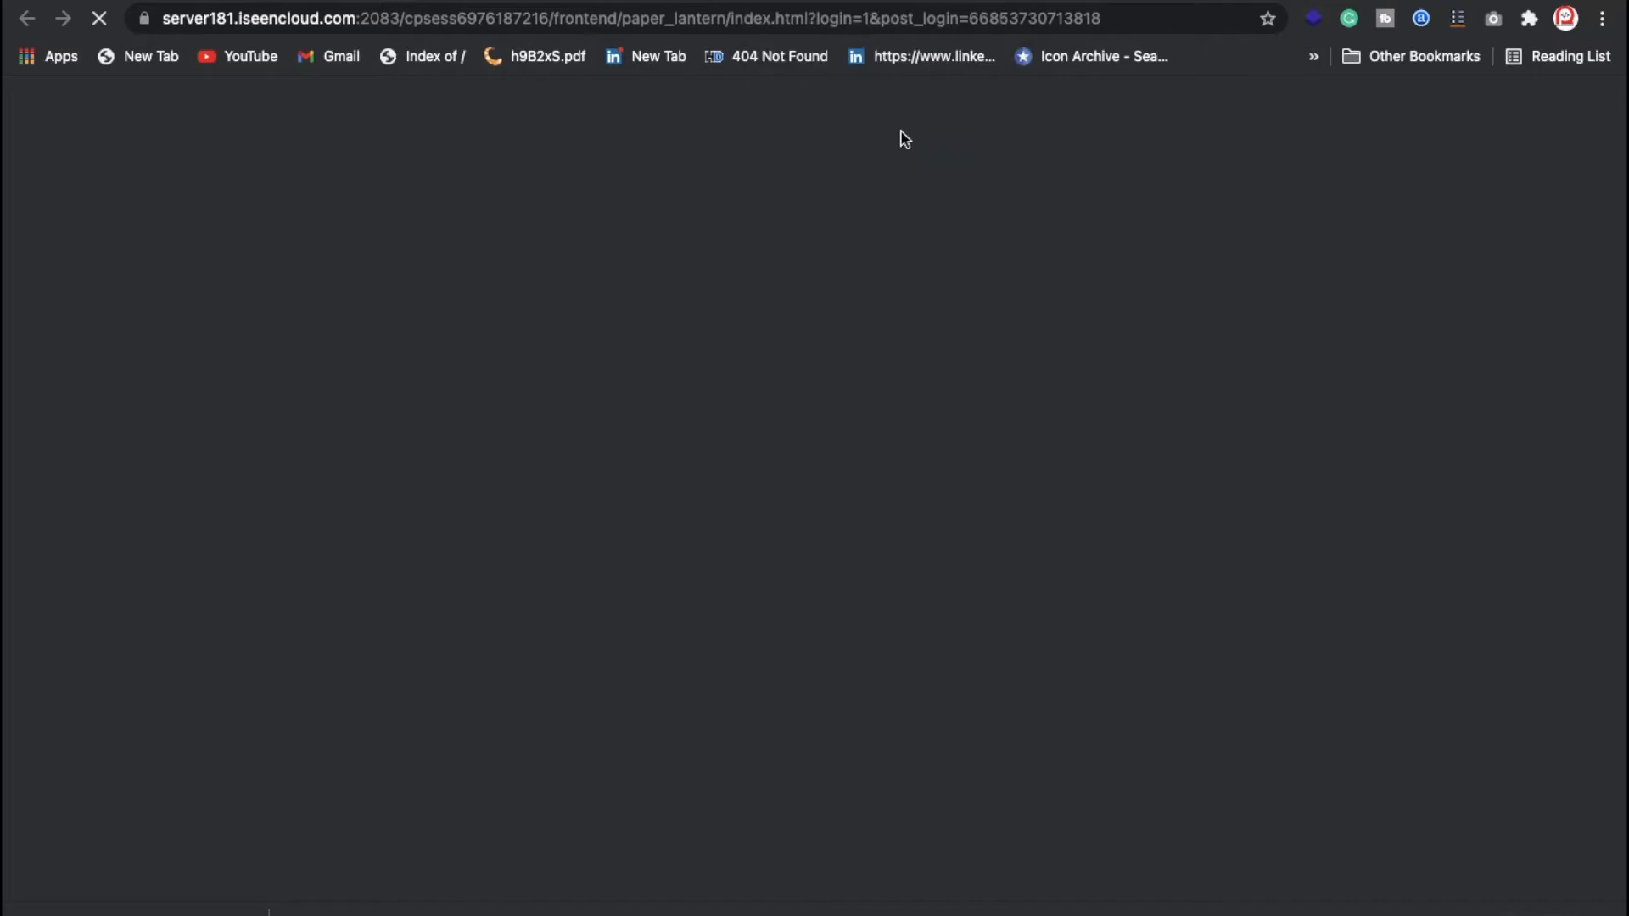
Step: Remove the existing WordPress 5.8 installation and return to the WordPress overview
{"action": "scroll", "coordinate": [461, 515], "scroll_direction": "down", "scroll_amount": 5}
{"action": "scroll", "coordinate": [461, 515], "scroll_direction": "down", "scroll_amount": 20}
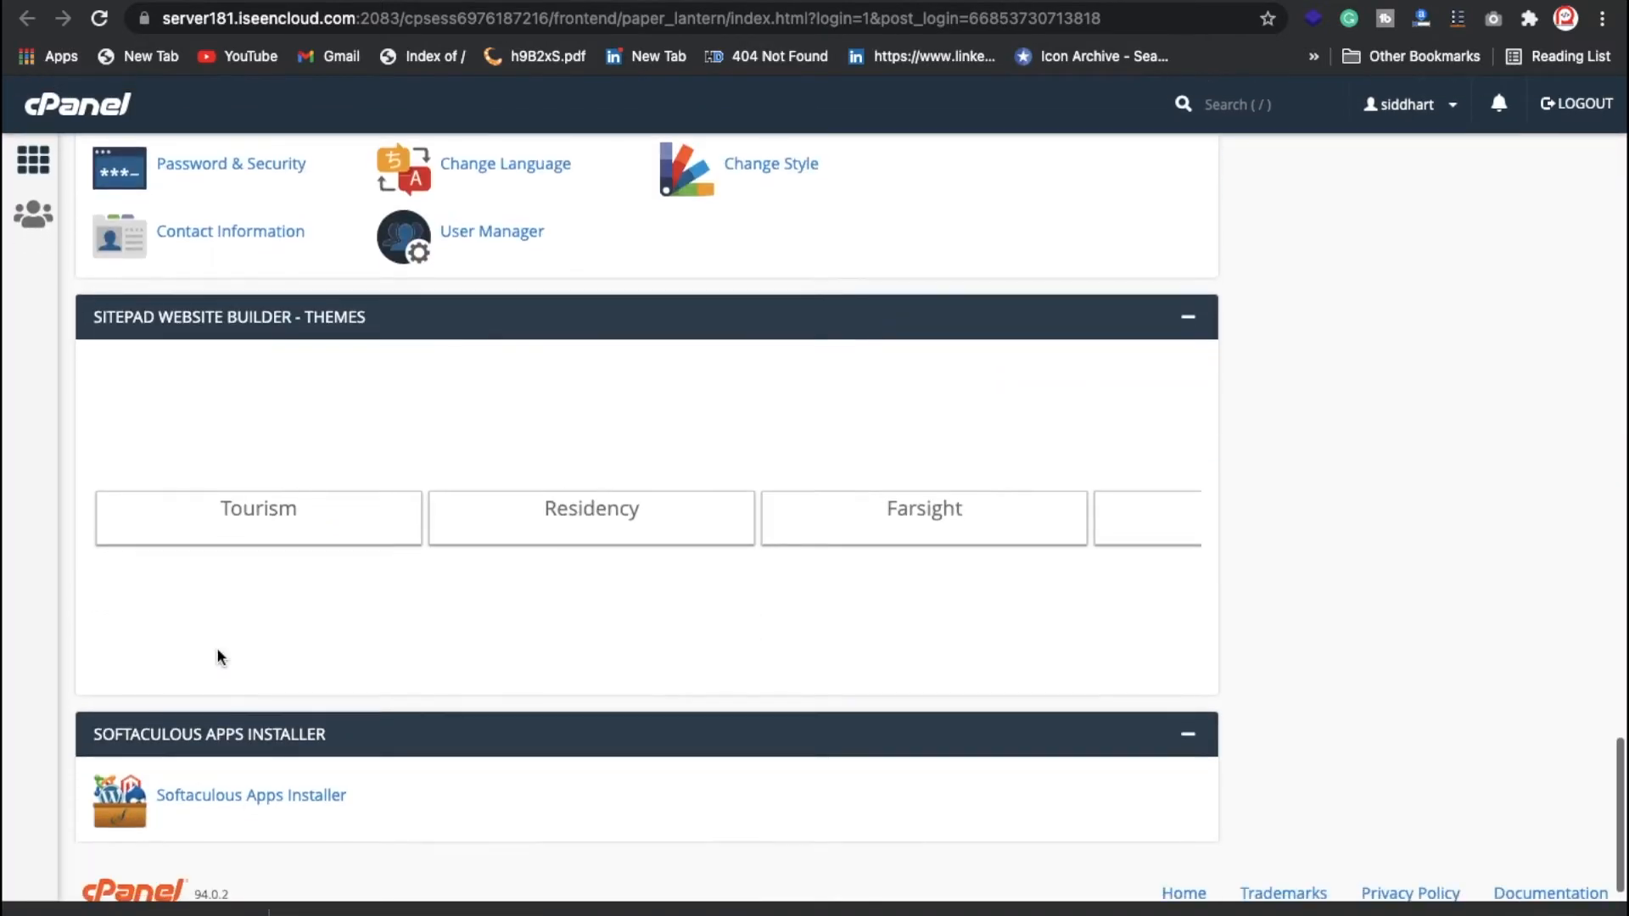
{"action": "scroll", "coordinate": [217, 652], "scroll_direction": "down", "scroll_amount": 3}
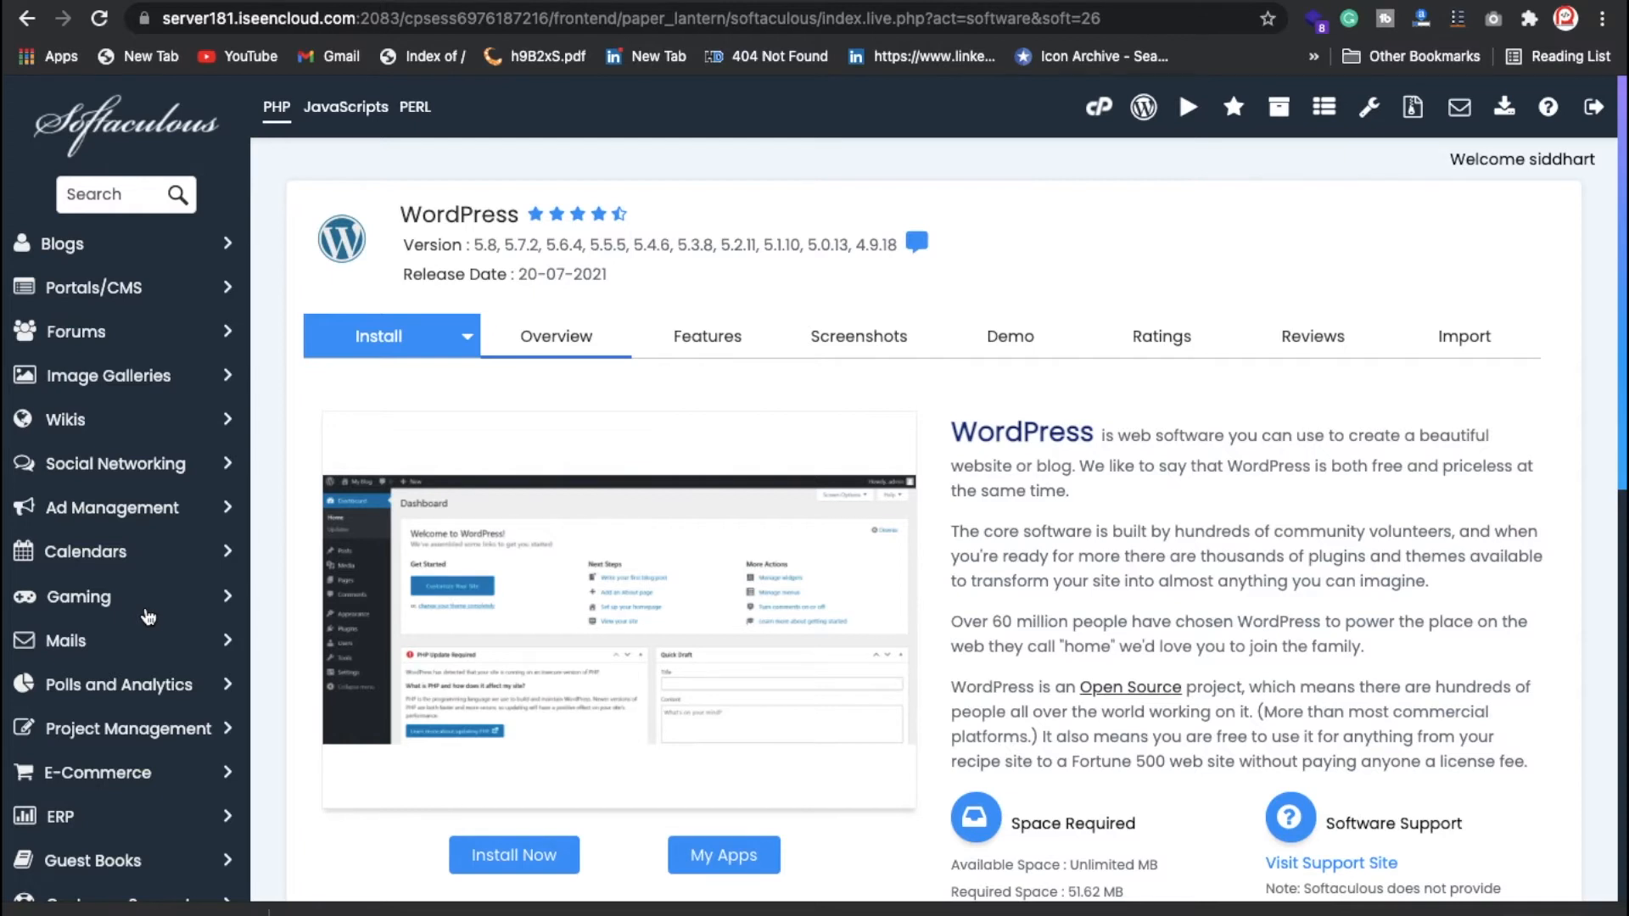
{"action": "scroll", "coordinate": [492, 657], "scroll_direction": "down", "scroll_amount": 10}
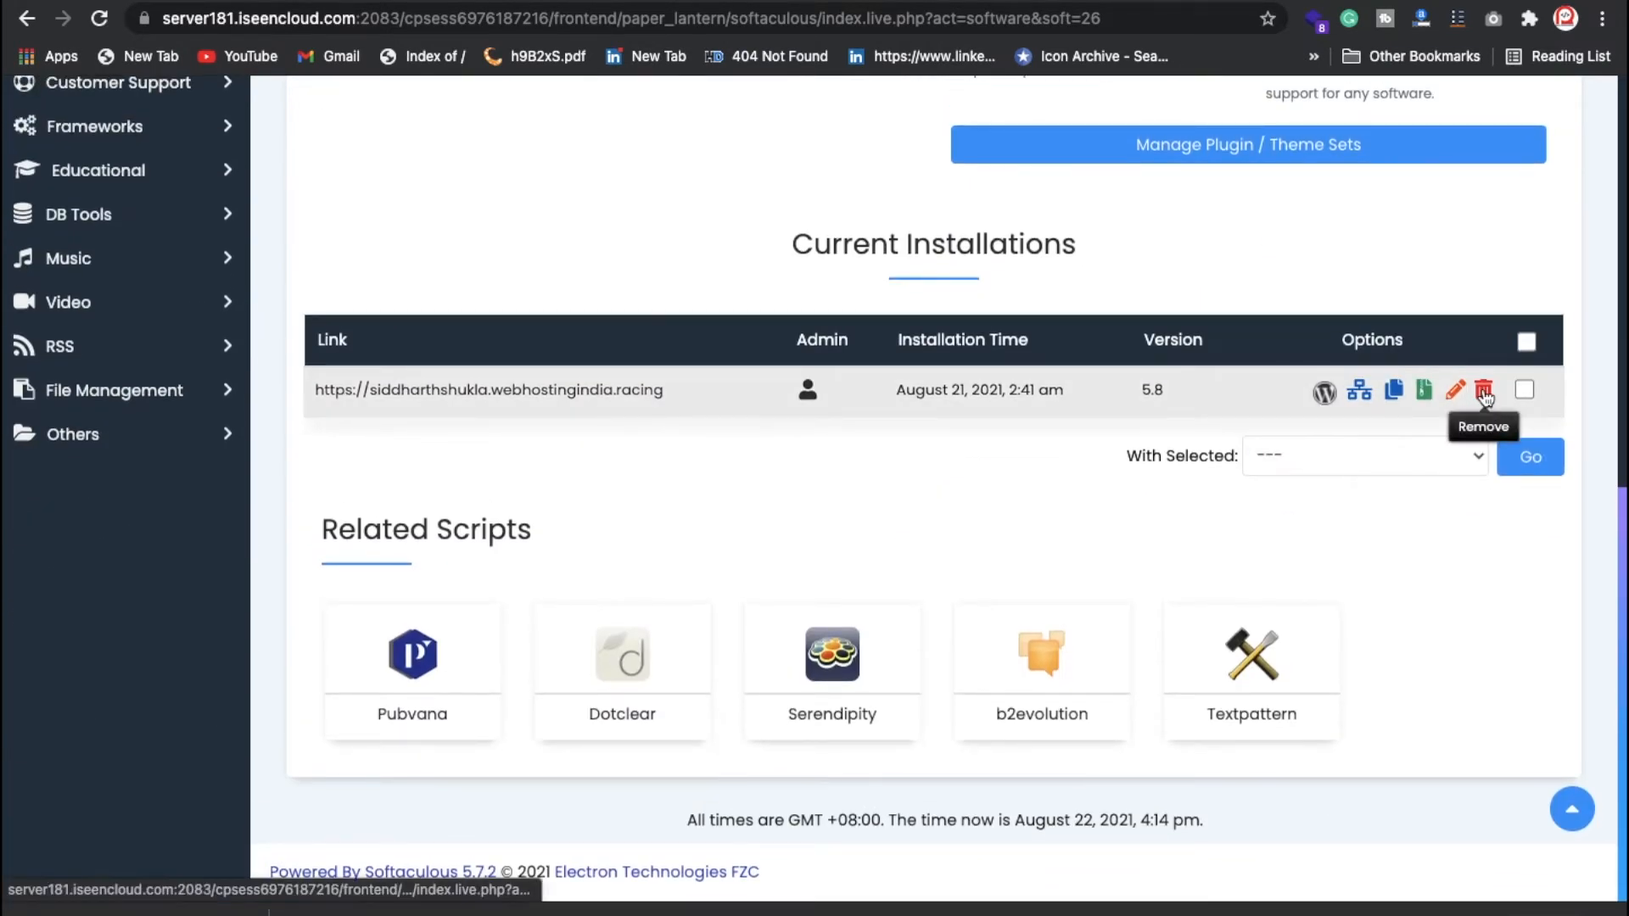
{"action": "left_click", "coordinate": [1484, 392]}
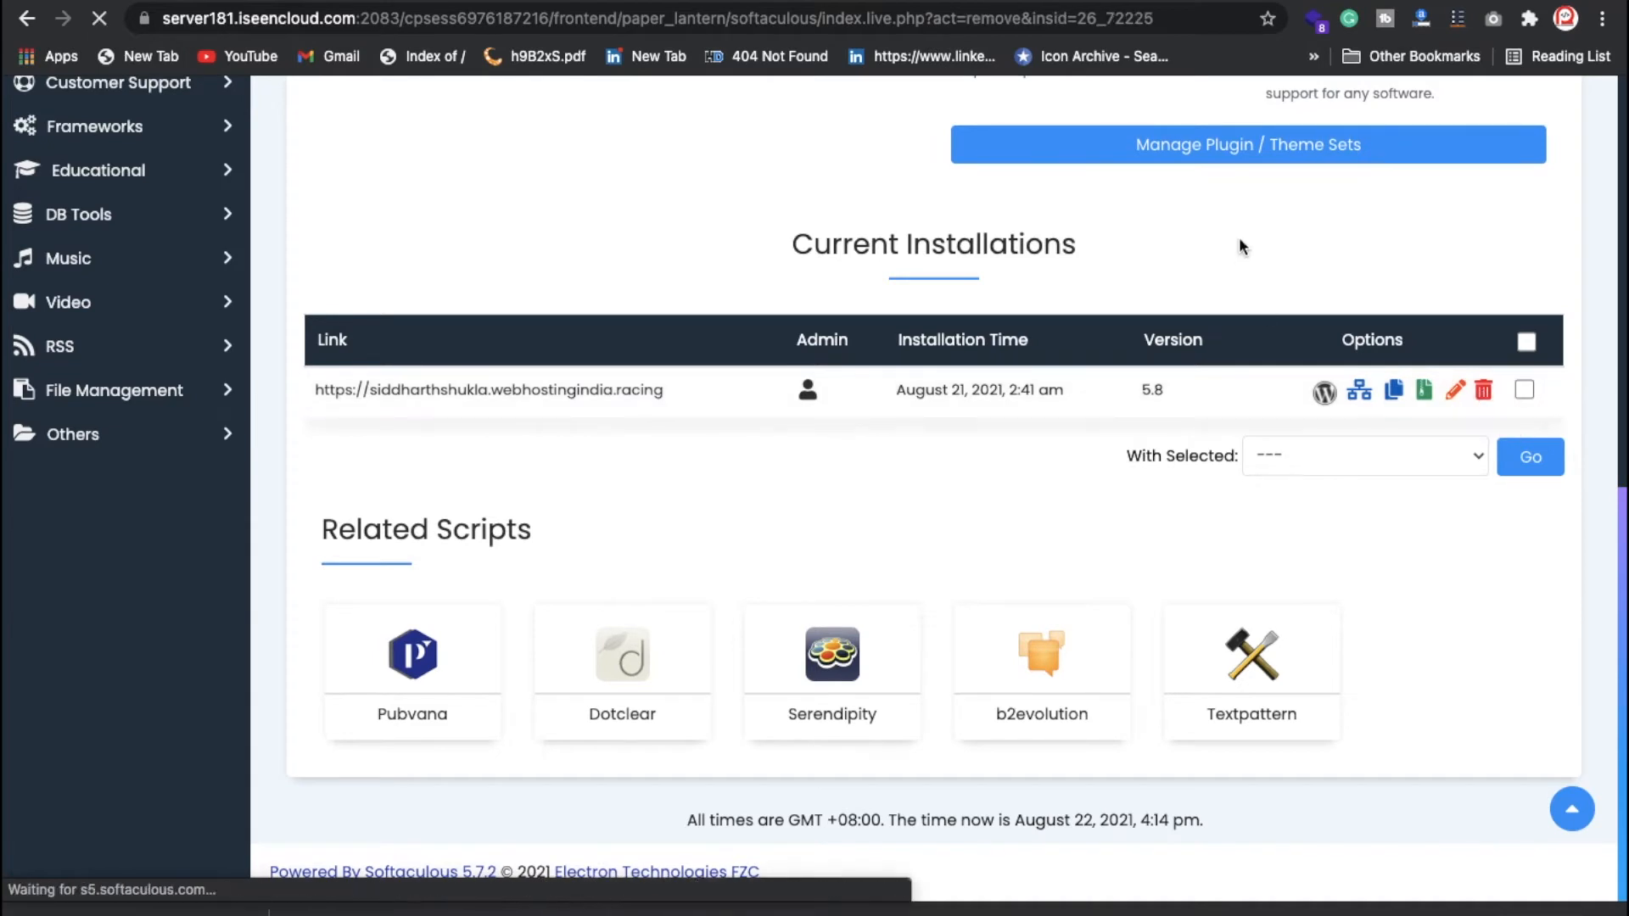
{"action": "scroll", "coordinate": [857, 464], "scroll_direction": "down", "scroll_amount": 7}
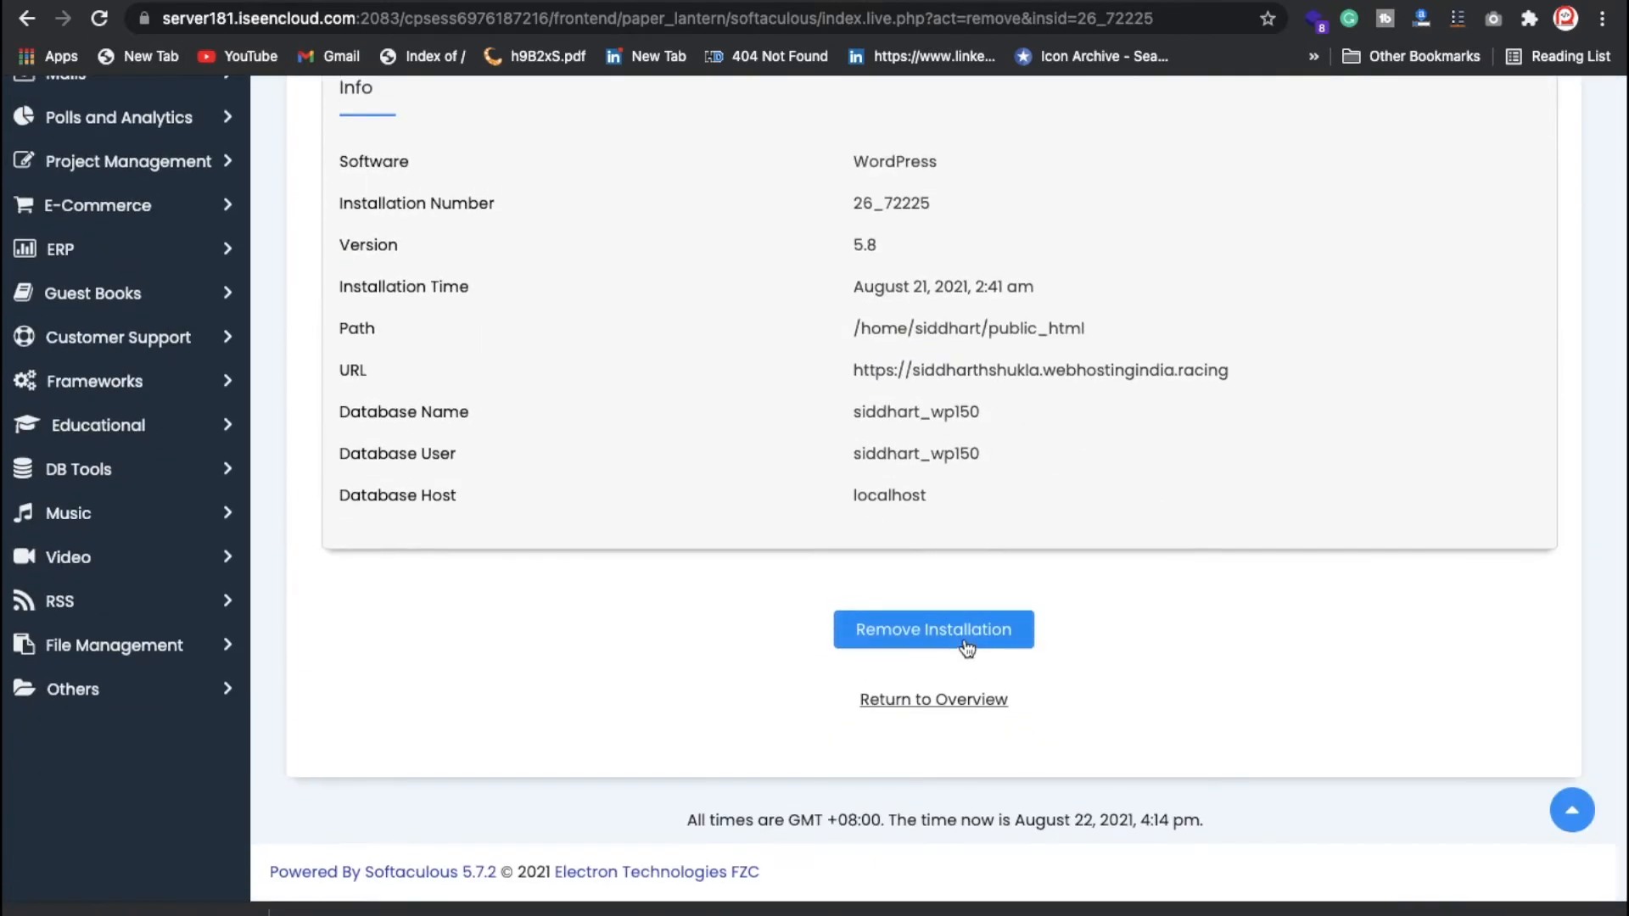
{"action": "left_click", "coordinate": [976, 647]}
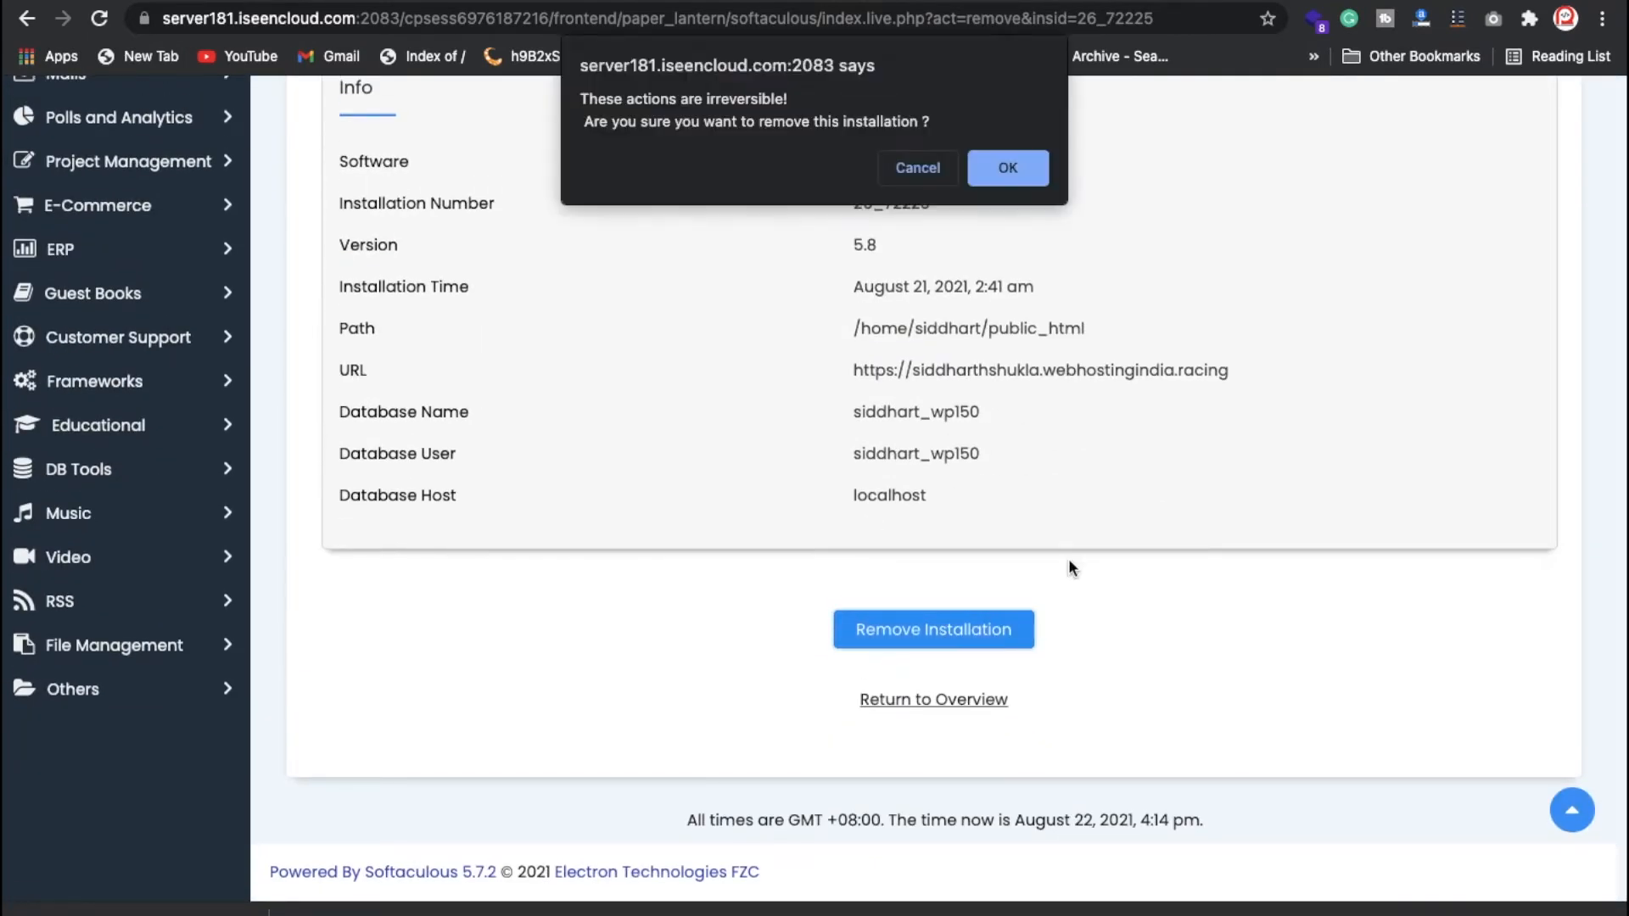
{"action": "left_click", "coordinate": [1046, 175]}
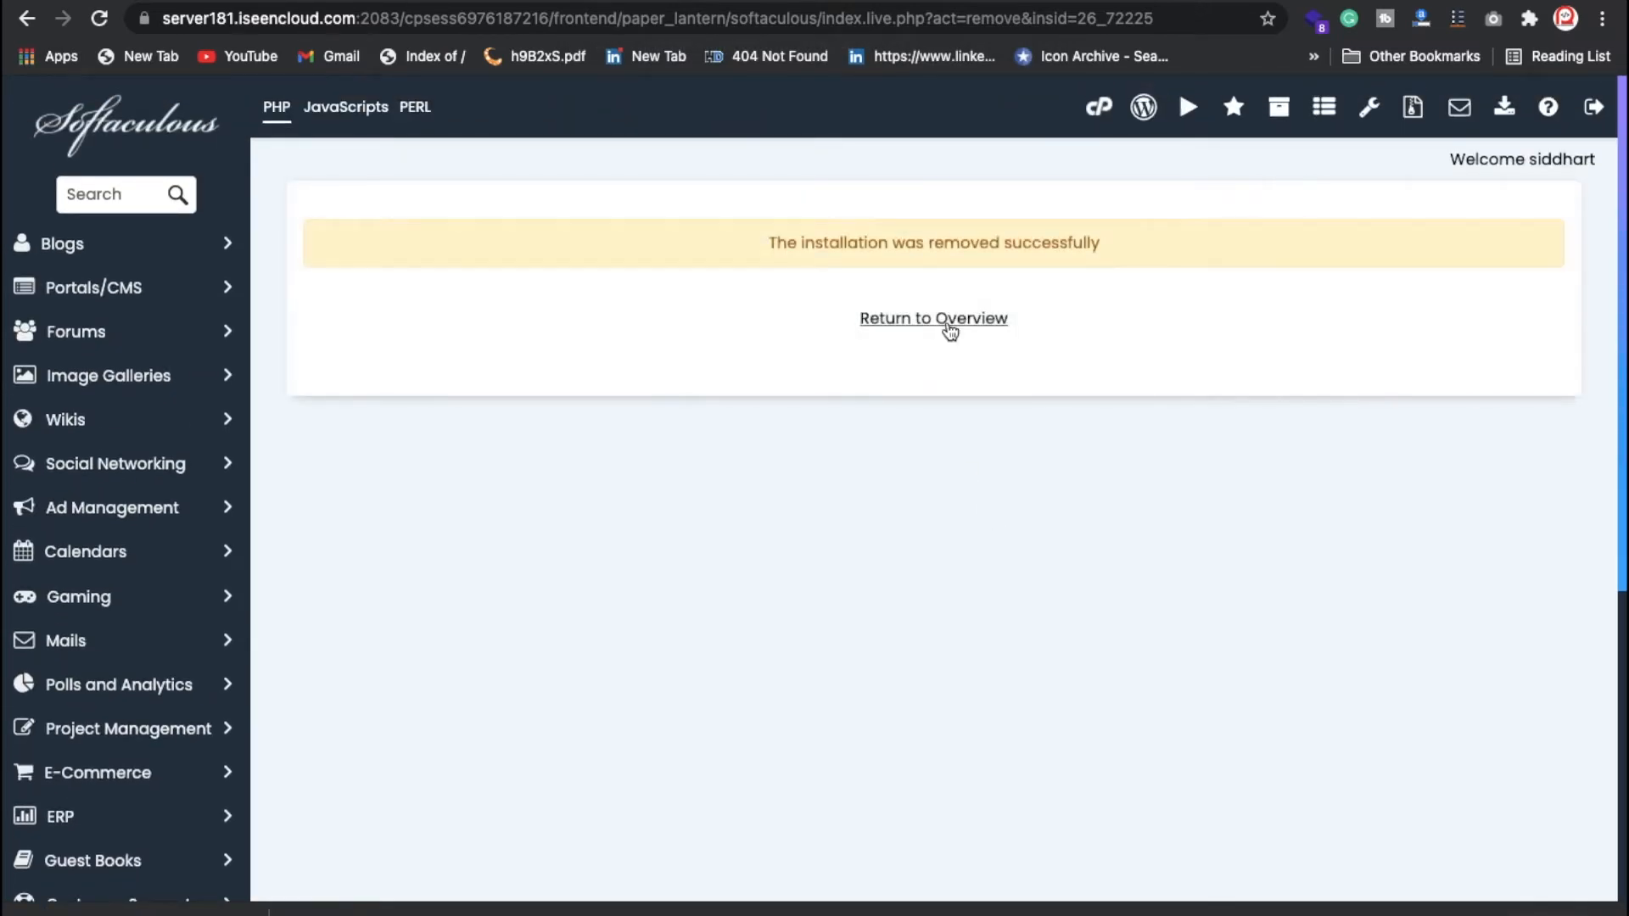
{"action": "left_click", "coordinate": [950, 330]}
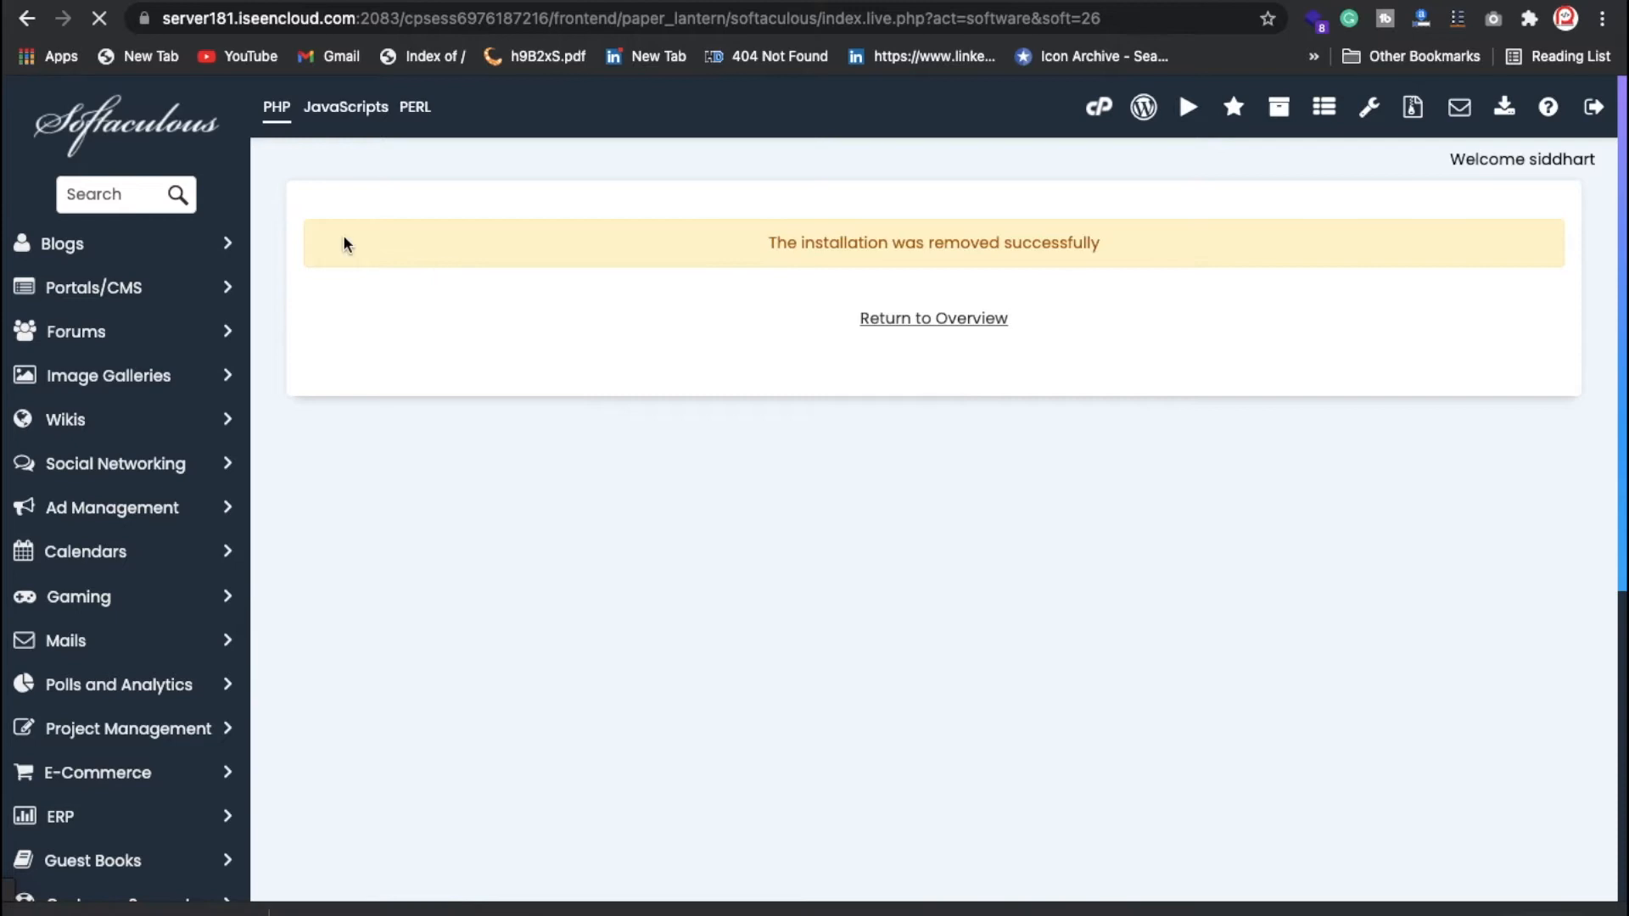
{"action": "scroll", "coordinate": [577, 509], "scroll_direction": "down", "scroll_amount": 3}
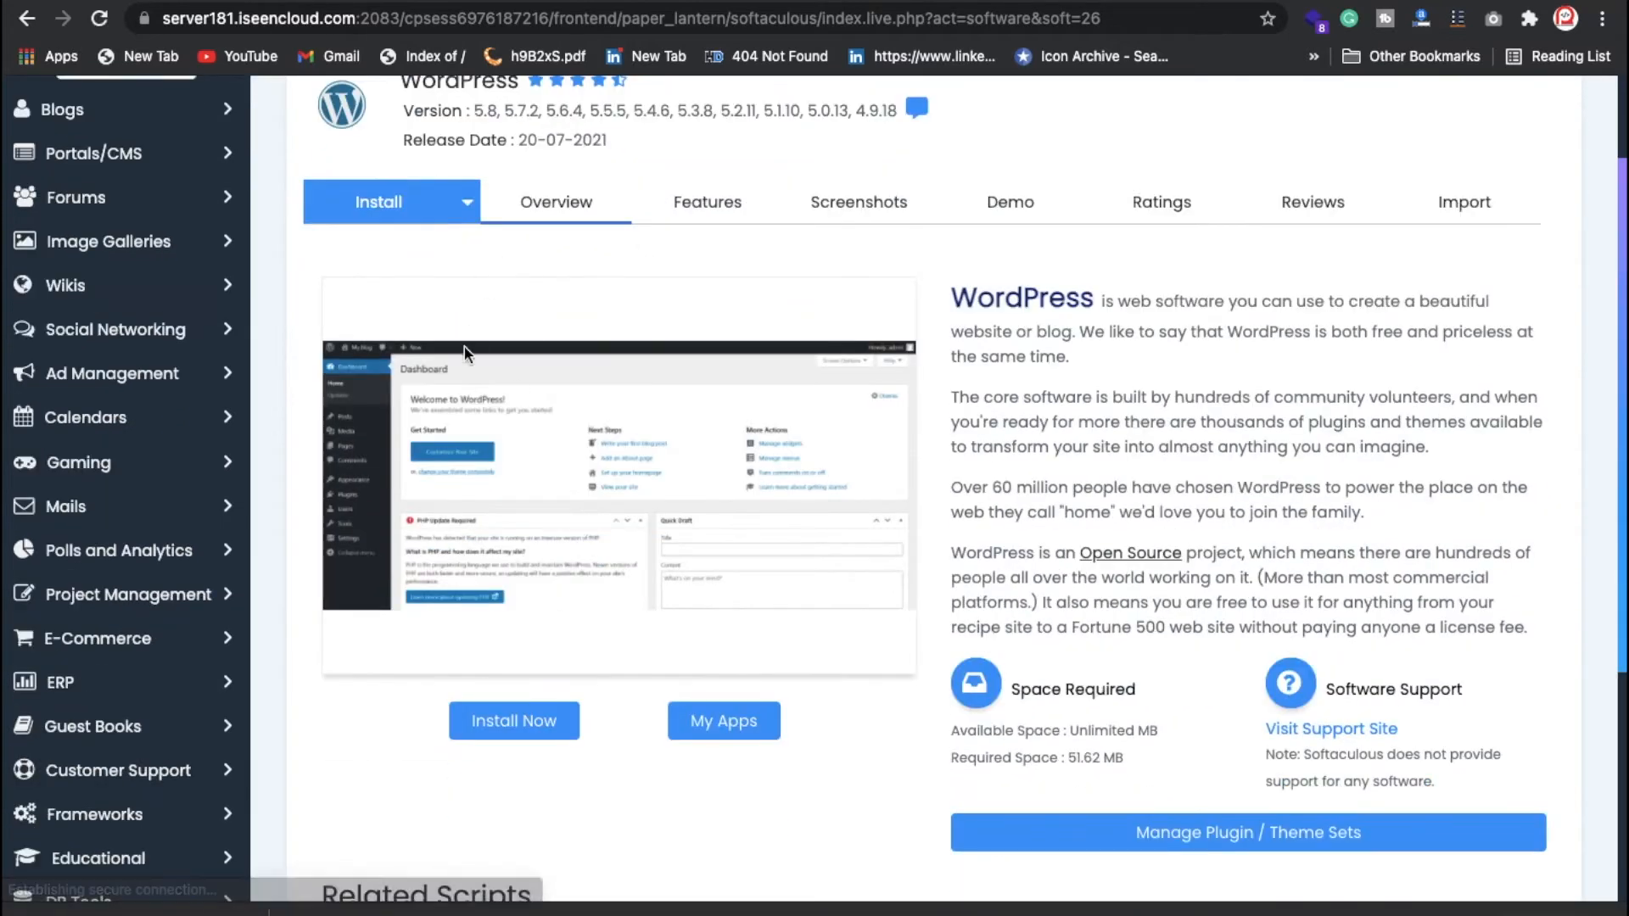
Step: Start a new WordPress install at the domain root by clearing the wp directory
{"action": "left_click", "coordinate": [540, 723]}
{"action": "left_click", "coordinate": [882, 443]}
{"action": "key", "text": "BackSpace"}
{"action": "key", "text": "BackSpace"}
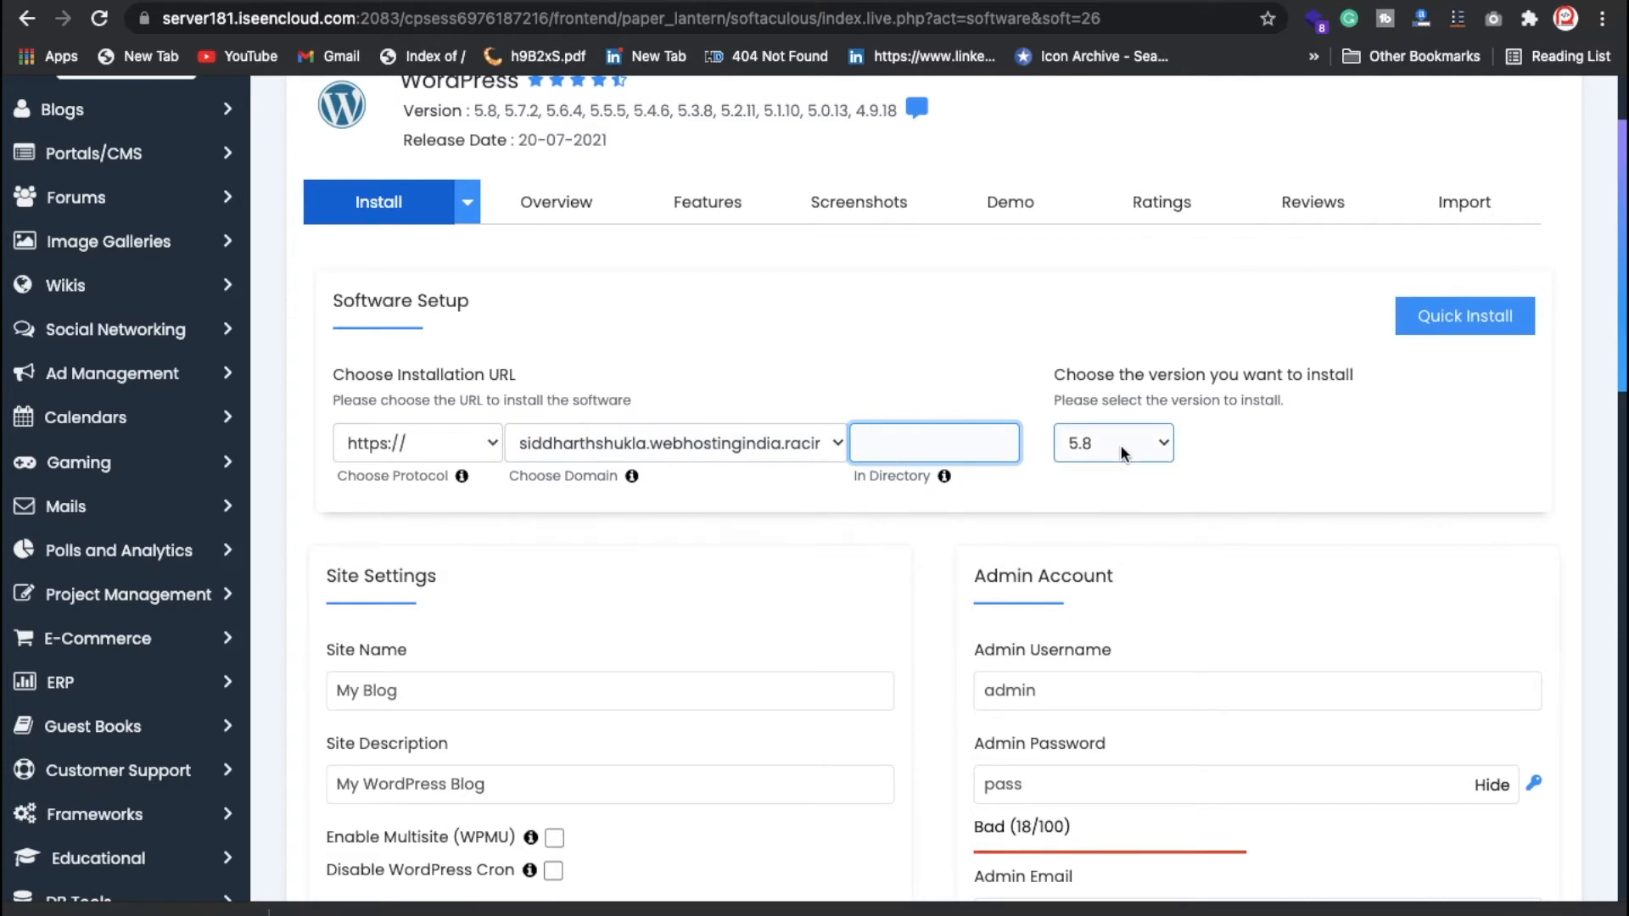
{"action": "scroll", "coordinate": [959, 484], "scroll_direction": "down", "scroll_amount": 3}
{"action": "scroll", "coordinate": [819, 466], "scroll_direction": "up", "scroll_amount": 2}
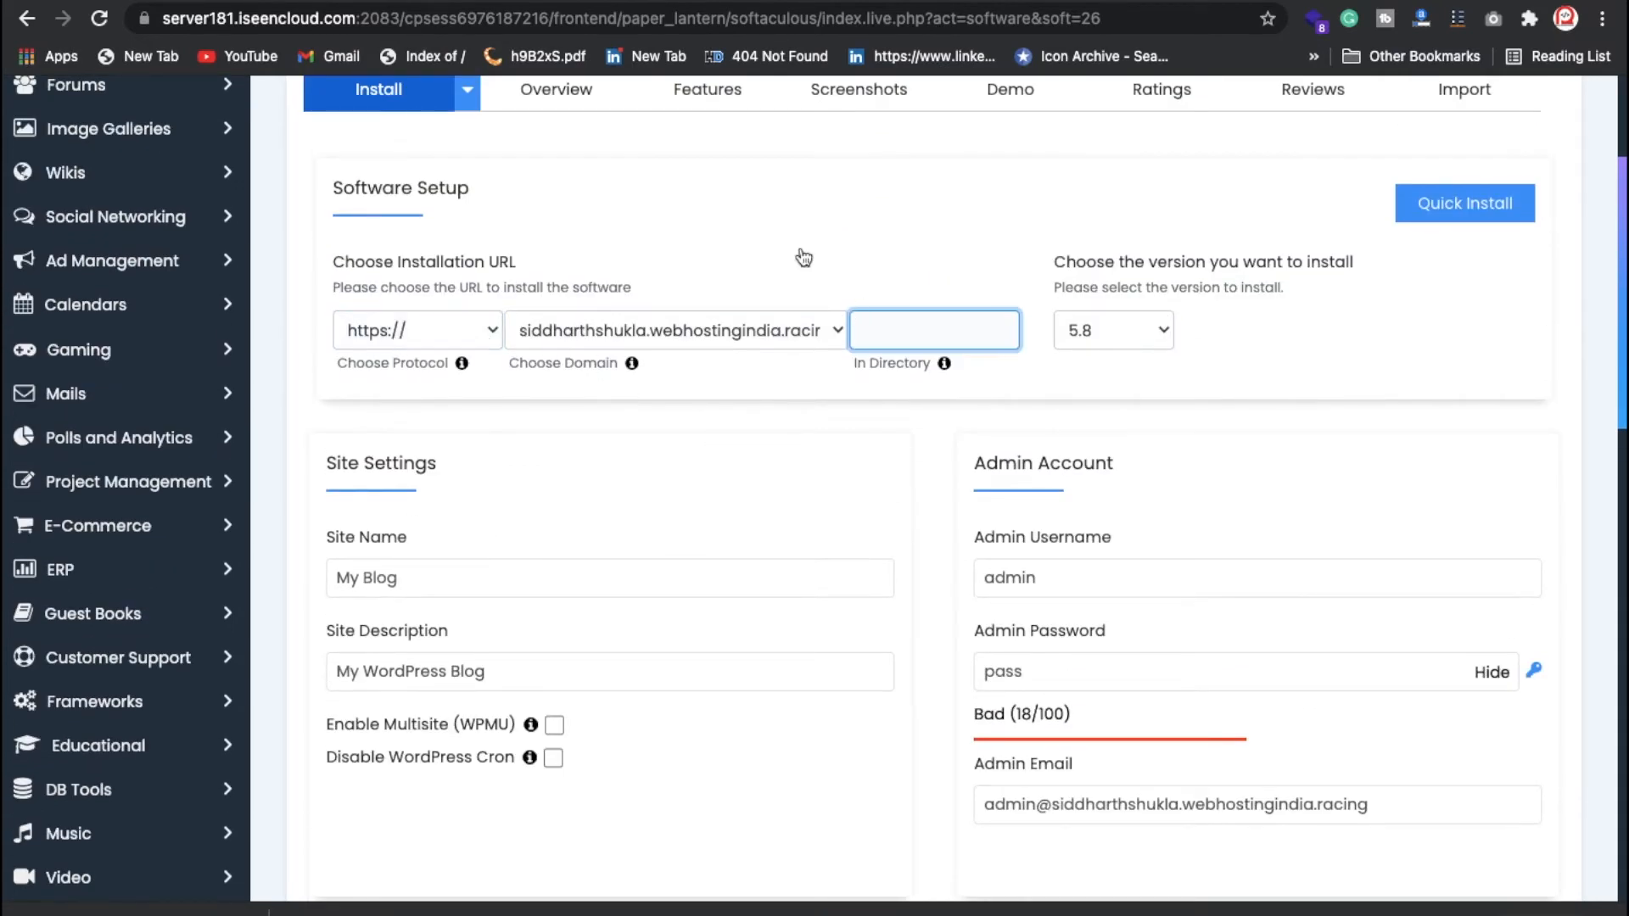
Step: Replace the admin username with admin and set a new admin password
{"action": "left_click", "coordinate": [1117, 578]}
{"action": "key", "text": "BackSpace"}
{"action": "key", "text": "BackSpace"}
{"action": "key", "text": "BackSpace"}
{"action": "key", "text": "BackSpace"}
{"action": "key", "text": "BackSpace"}
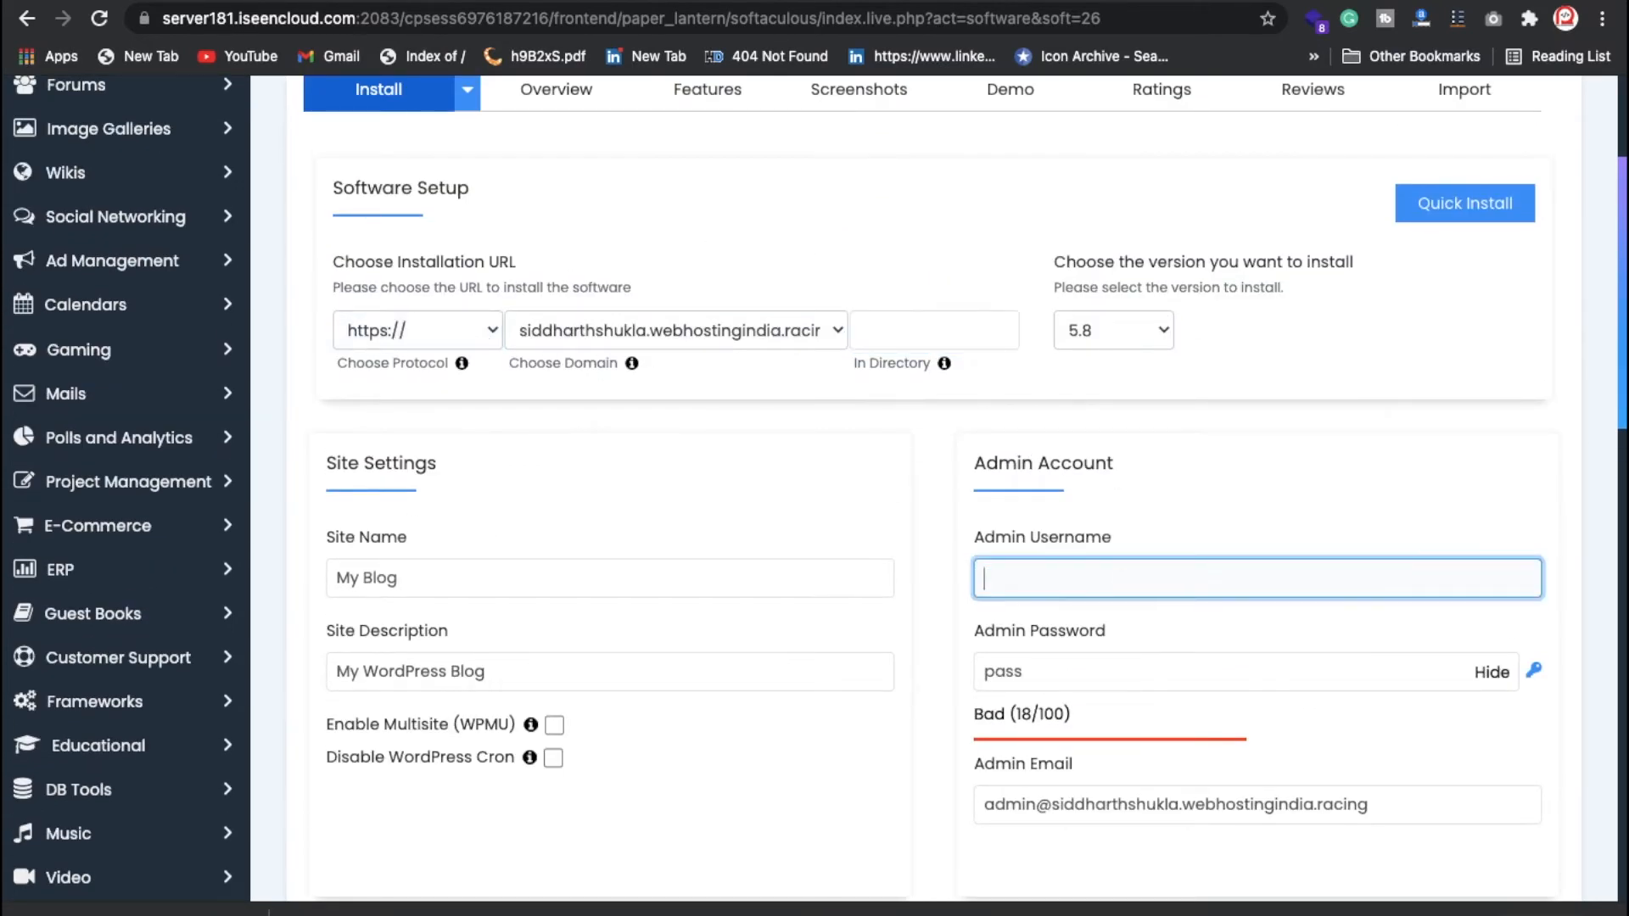
{"action": "type", "text": "admibn"}
{"action": "key", "text": "Tab"}
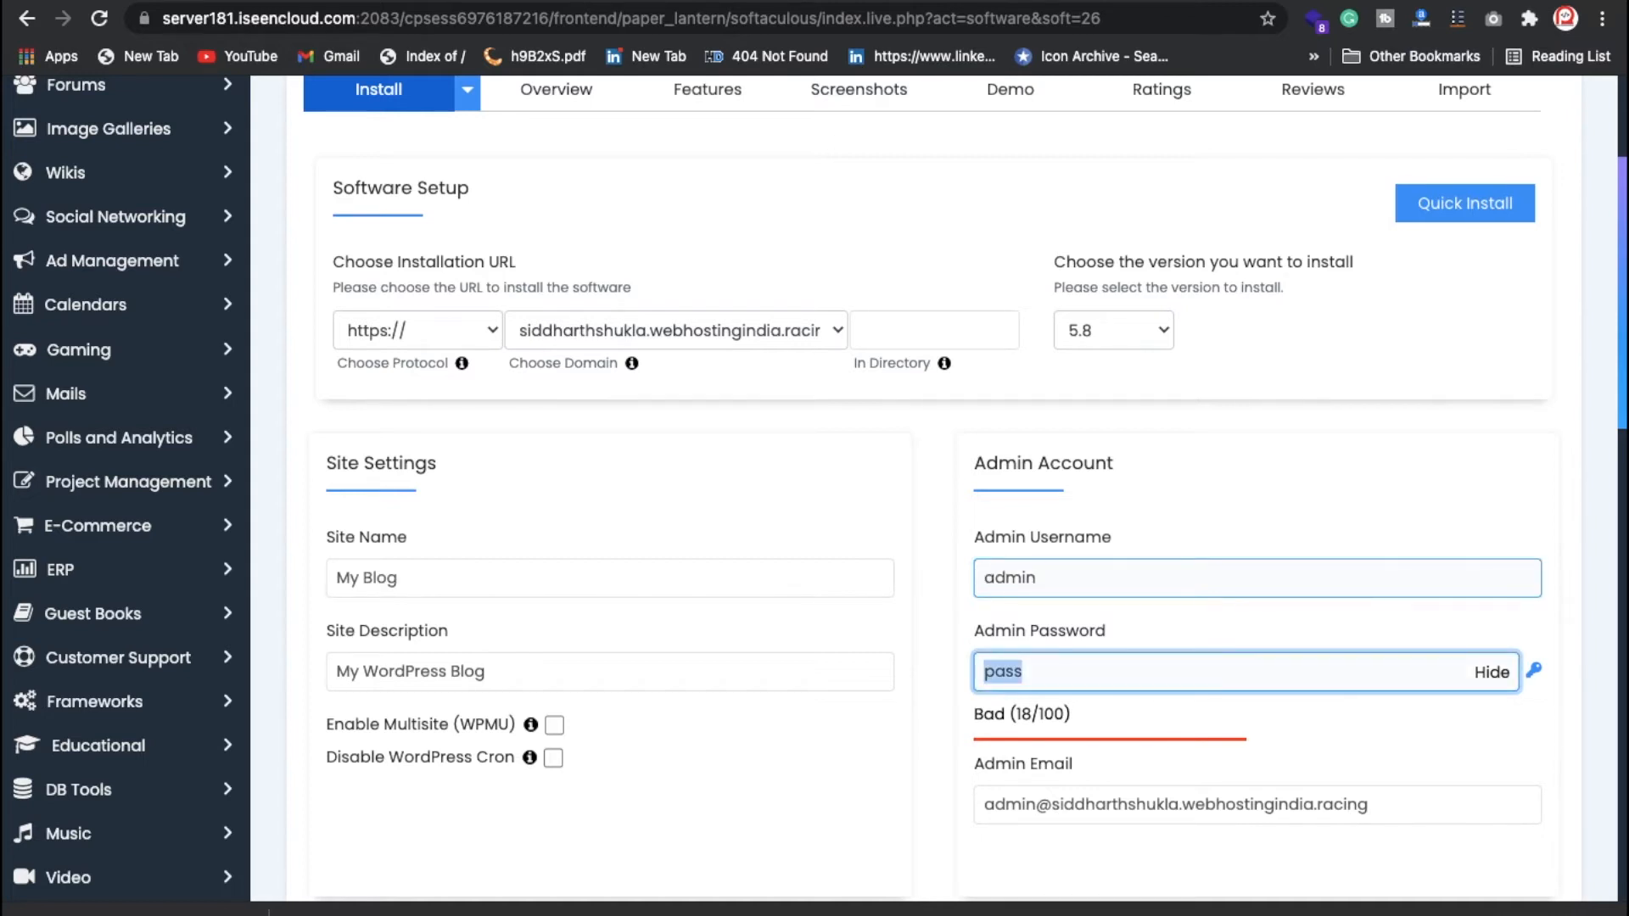
{"action": "key", "text": "BackSpace"}
{"action": "left_click", "coordinate": [1491, 673]}
{"action": "left_click", "coordinate": [1112, 668]}
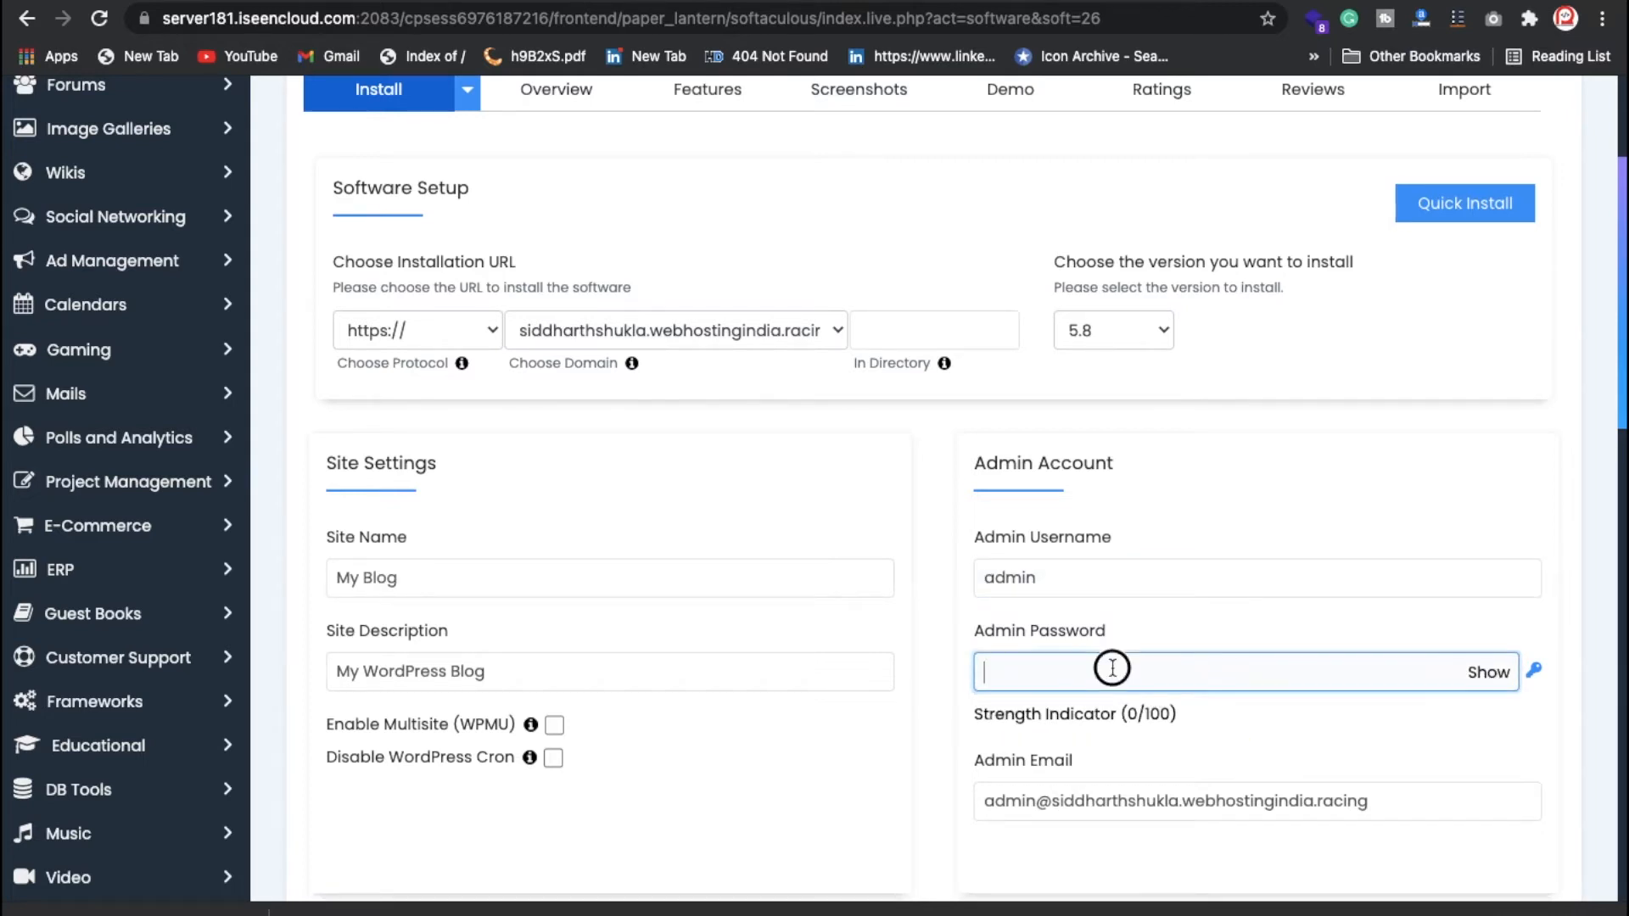
{"action": "type", "text": "•••••"}
{"action": "key", "text": "super+a"}
{"action": "key", "text": "BackSpace"}
{"action": "type", "text": "••••••"}
Step: Enter the admin email address, run the installation, and open the new site
{"action": "triple_click", "coordinate": [1146, 798]}
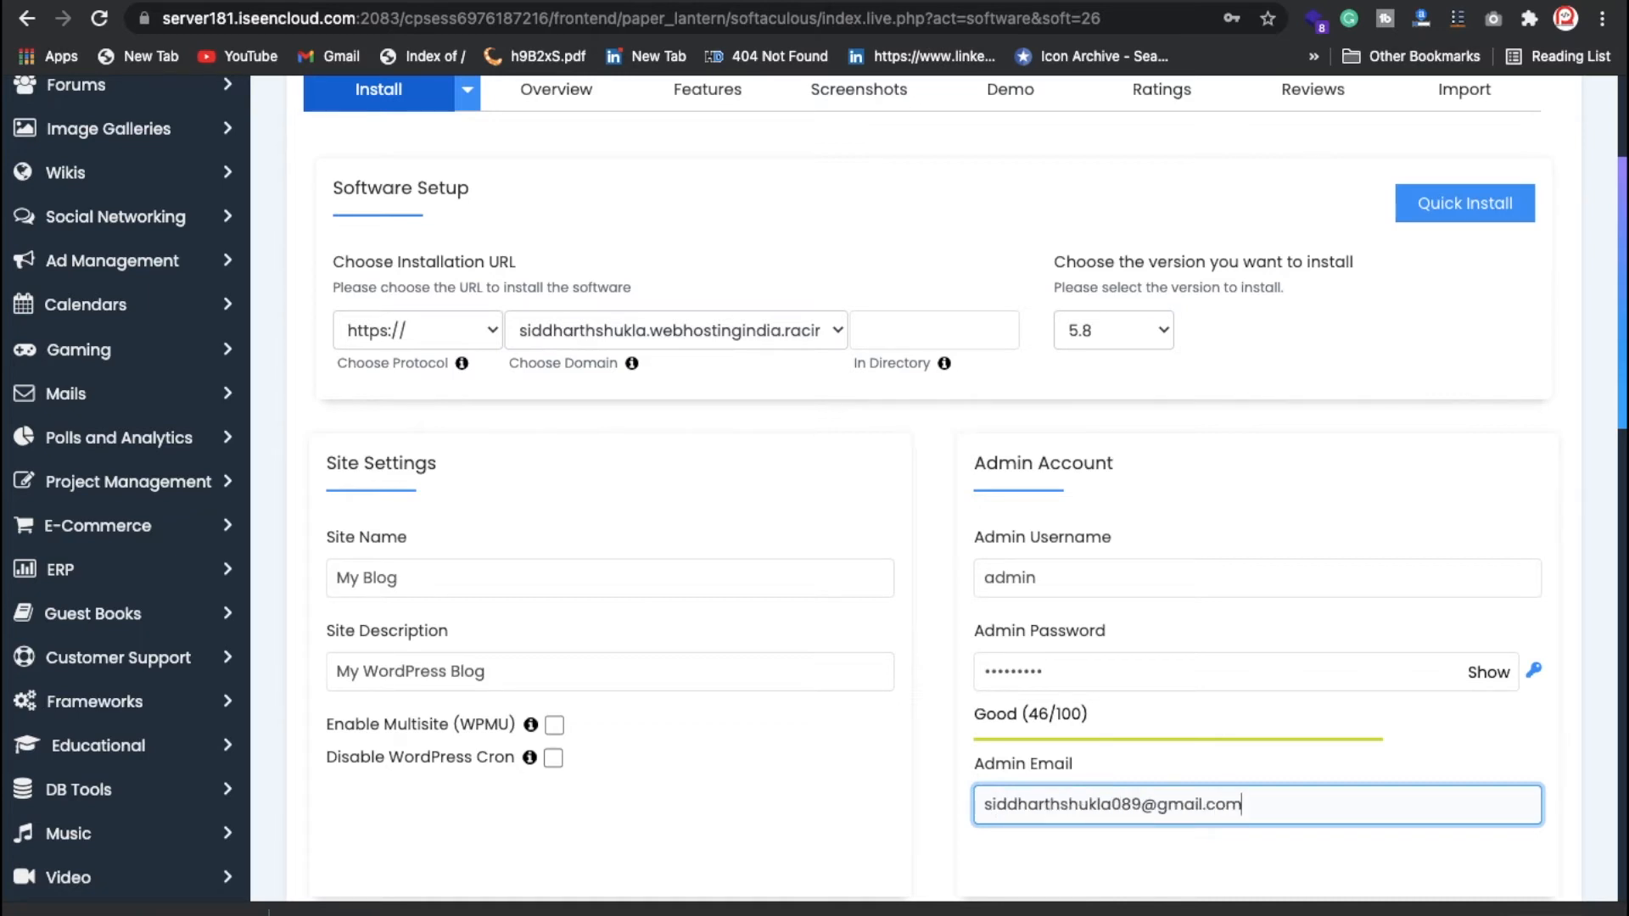
{"action": "key", "text": "Tab"}
{"action": "scroll", "coordinate": [891, 768], "scroll_direction": "down", "scroll_amount": 2}
{"action": "scroll", "coordinate": [644, 586], "scroll_direction": "down", "scroll_amount": 5}
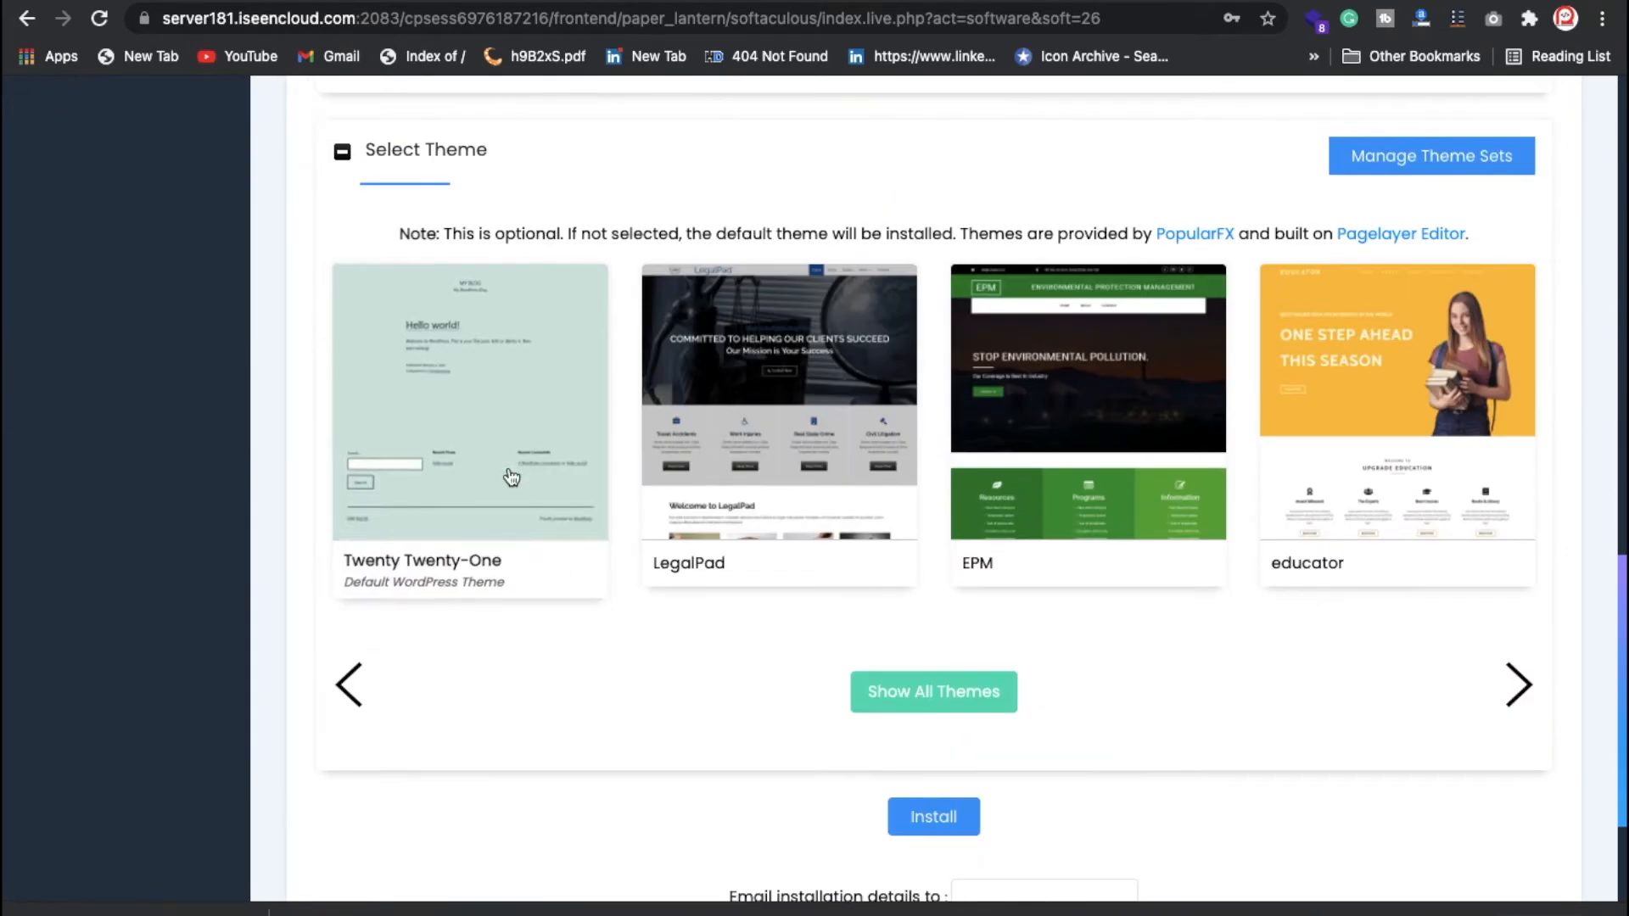
{"action": "left_click", "coordinate": [948, 825]}
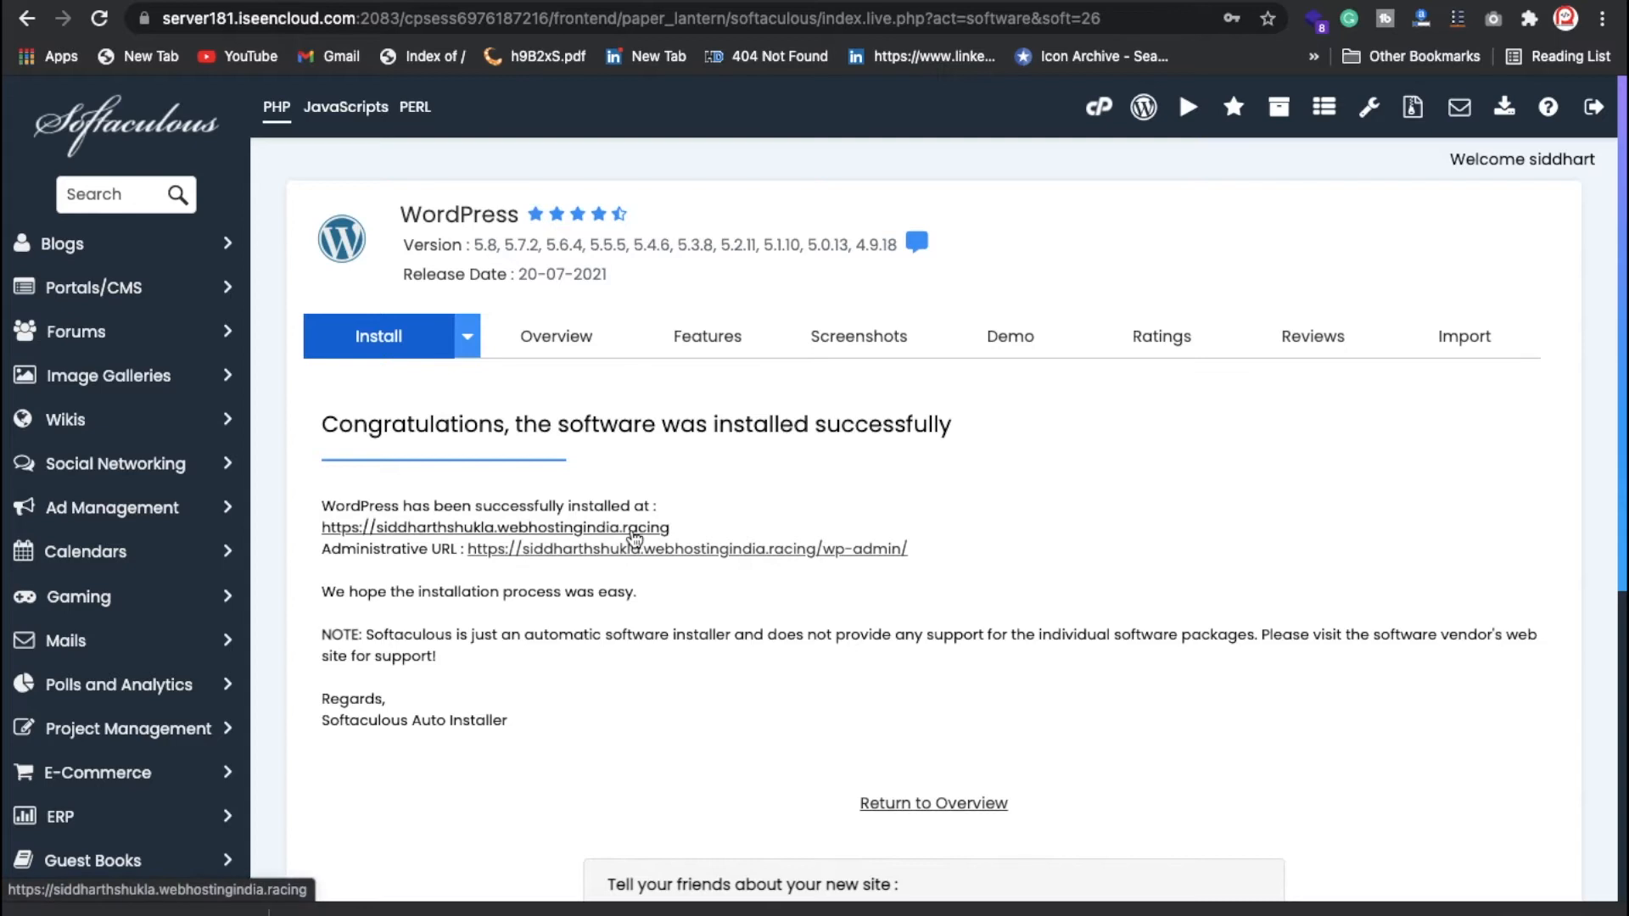
{"action": "left_click", "coordinate": [635, 535]}
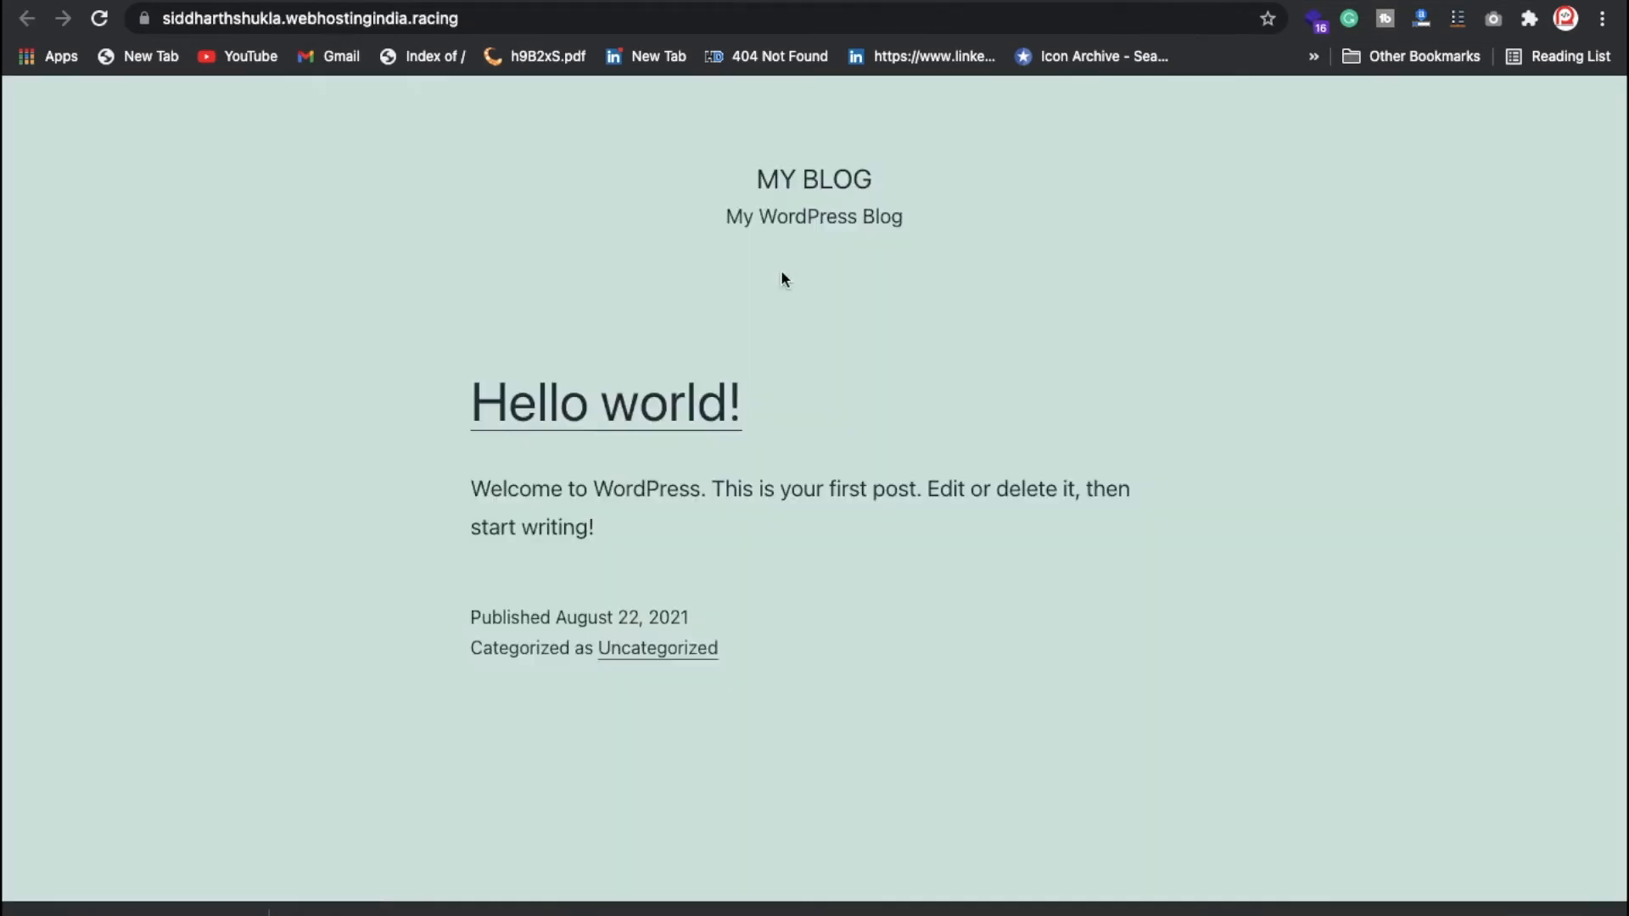
Step: Scroll through the new My Blog front page
{"action": "scroll", "coordinate": [670, 578], "scroll_direction": "down", "scroll_amount": 7}
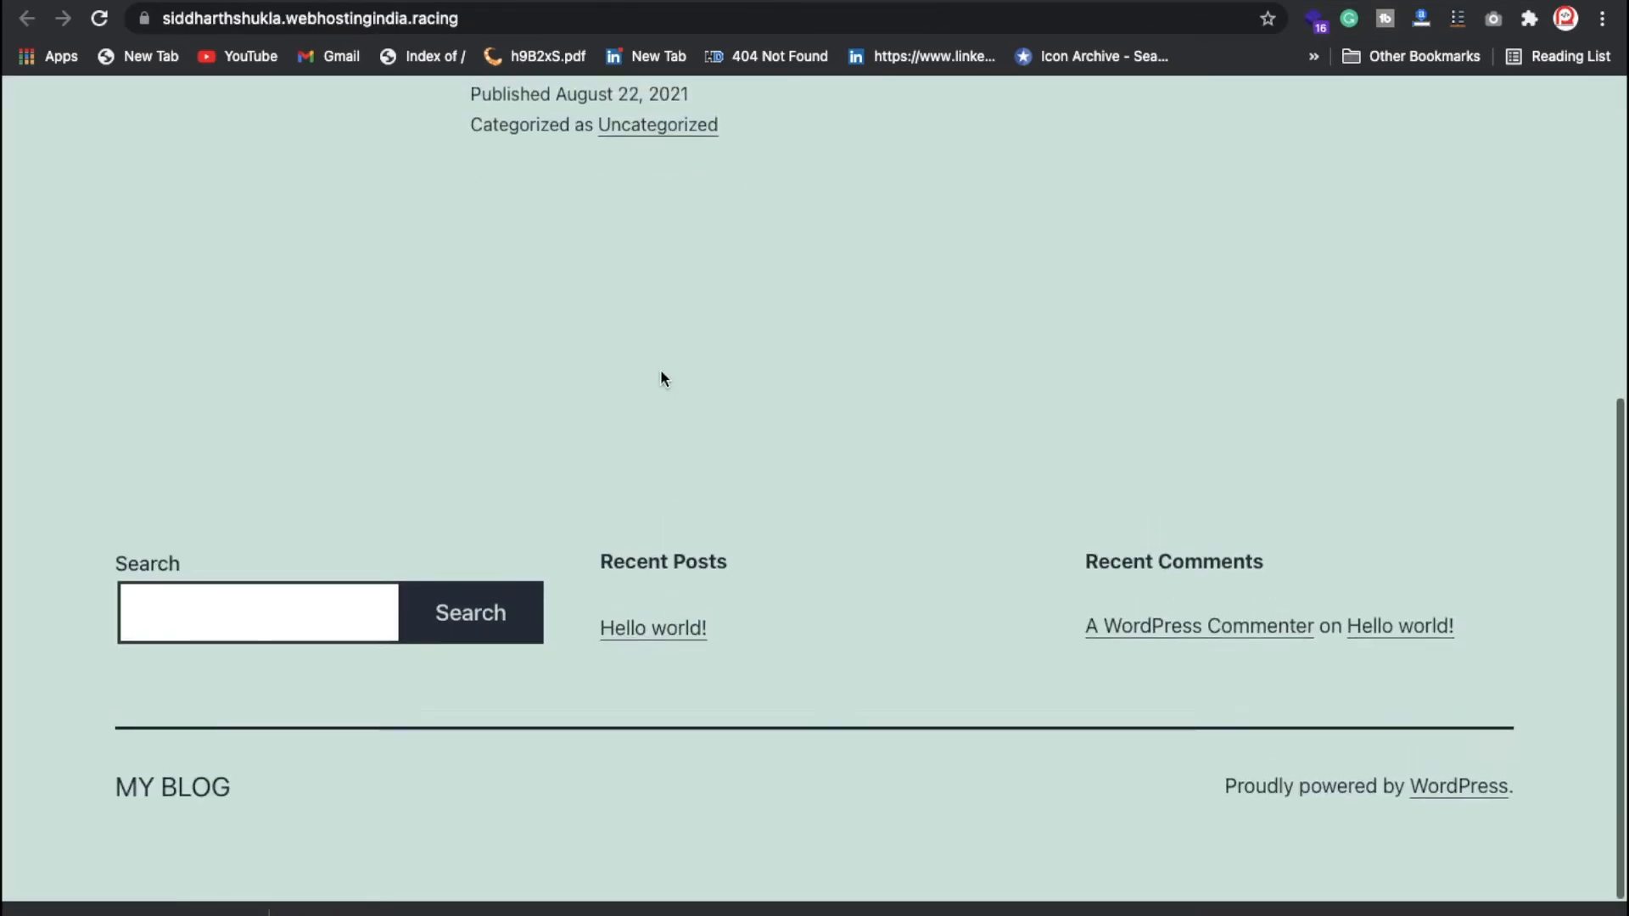
{"action": "scroll", "coordinate": [660, 368], "scroll_direction": "up", "scroll_amount": 7}
{"action": "scroll", "coordinate": [661, 374], "scroll_direction": "down", "scroll_amount": 1}
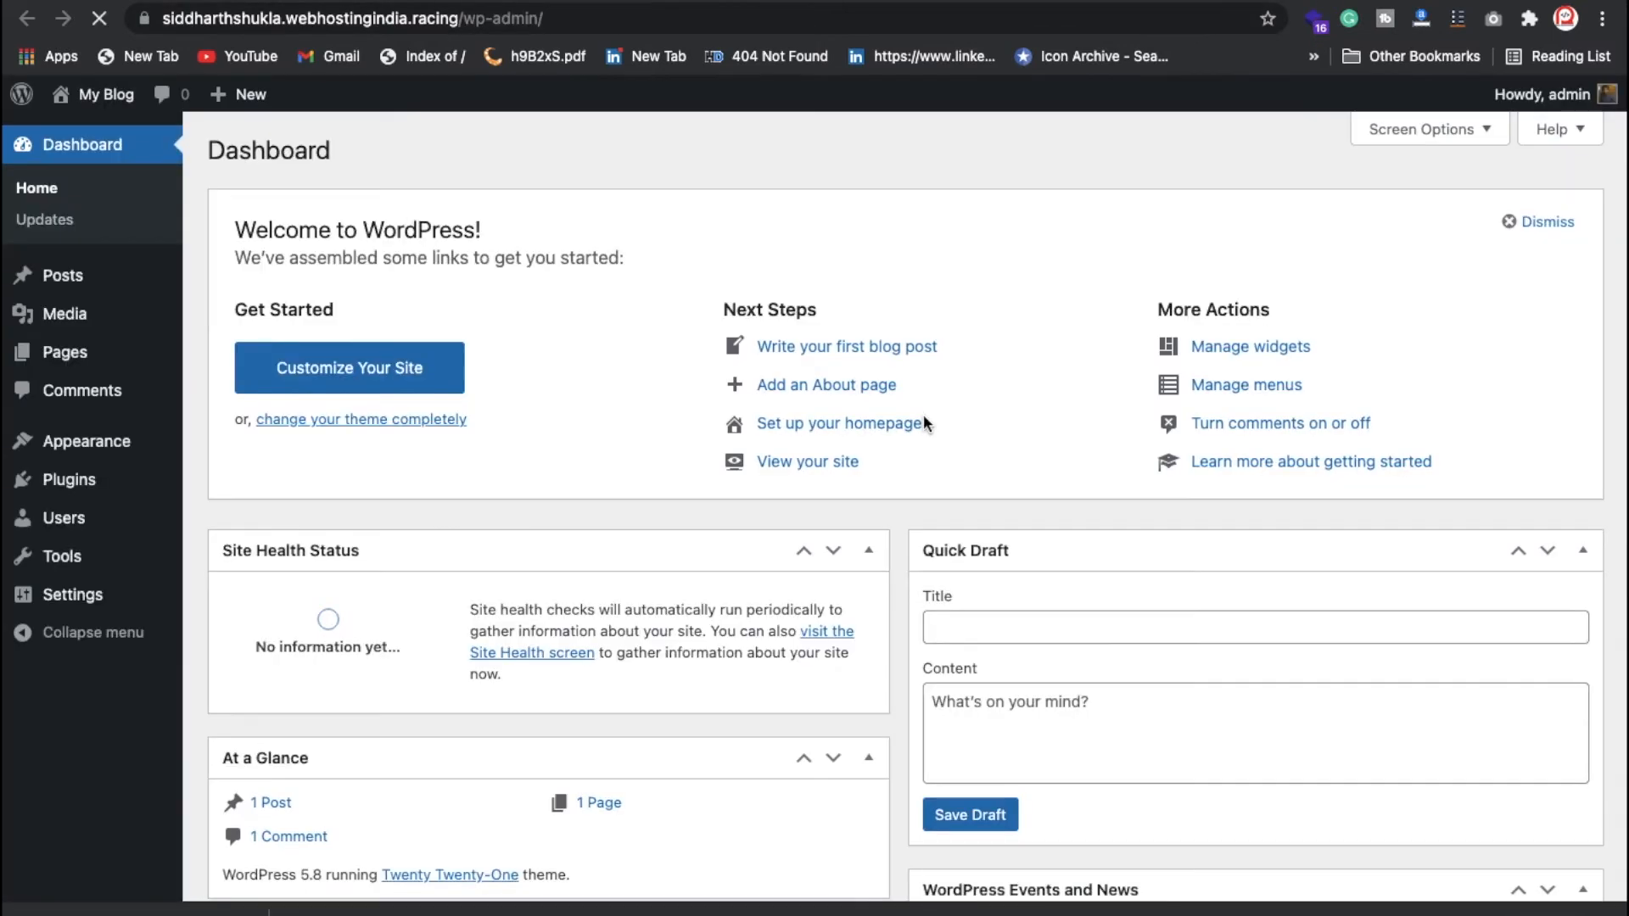
{"action": "scroll", "coordinate": [923, 415], "scroll_direction": "down", "scroll_amount": 5}
{"action": "scroll", "coordinate": [886, 579], "scroll_direction": "up", "scroll_amount": 1}
{"action": "scroll", "coordinate": [771, 626], "scroll_direction": "up", "scroll_amount": 4}
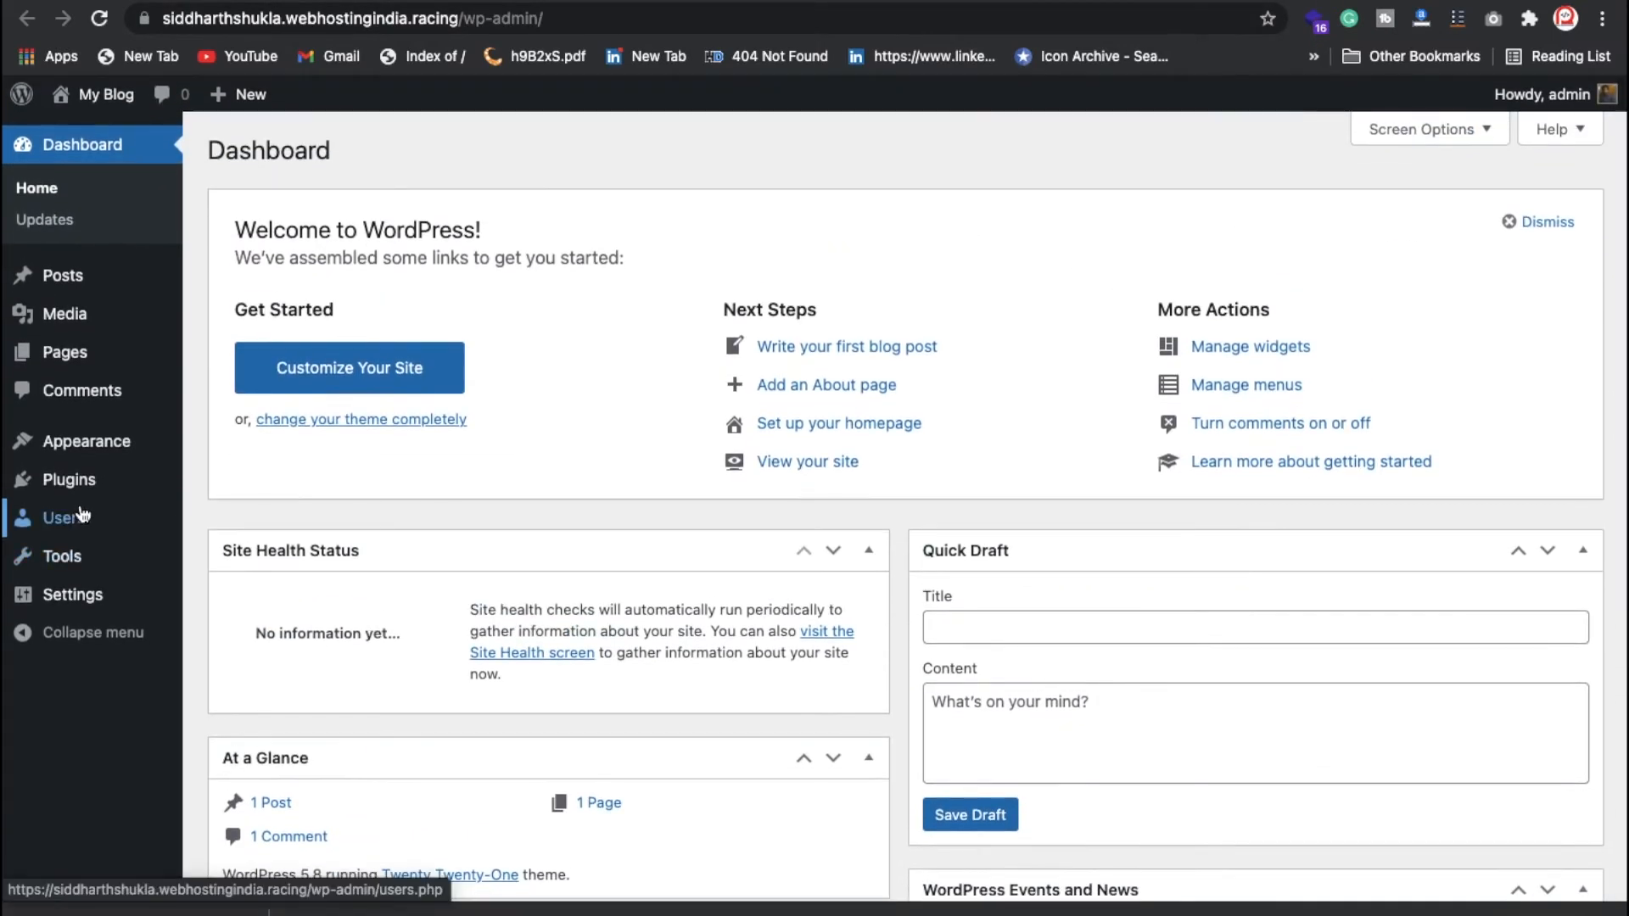
Step: Review General Settings: title My Blog, tagline My WordPress Blog, timezone UTC+0
{"action": "left_click", "coordinate": [73, 598]}
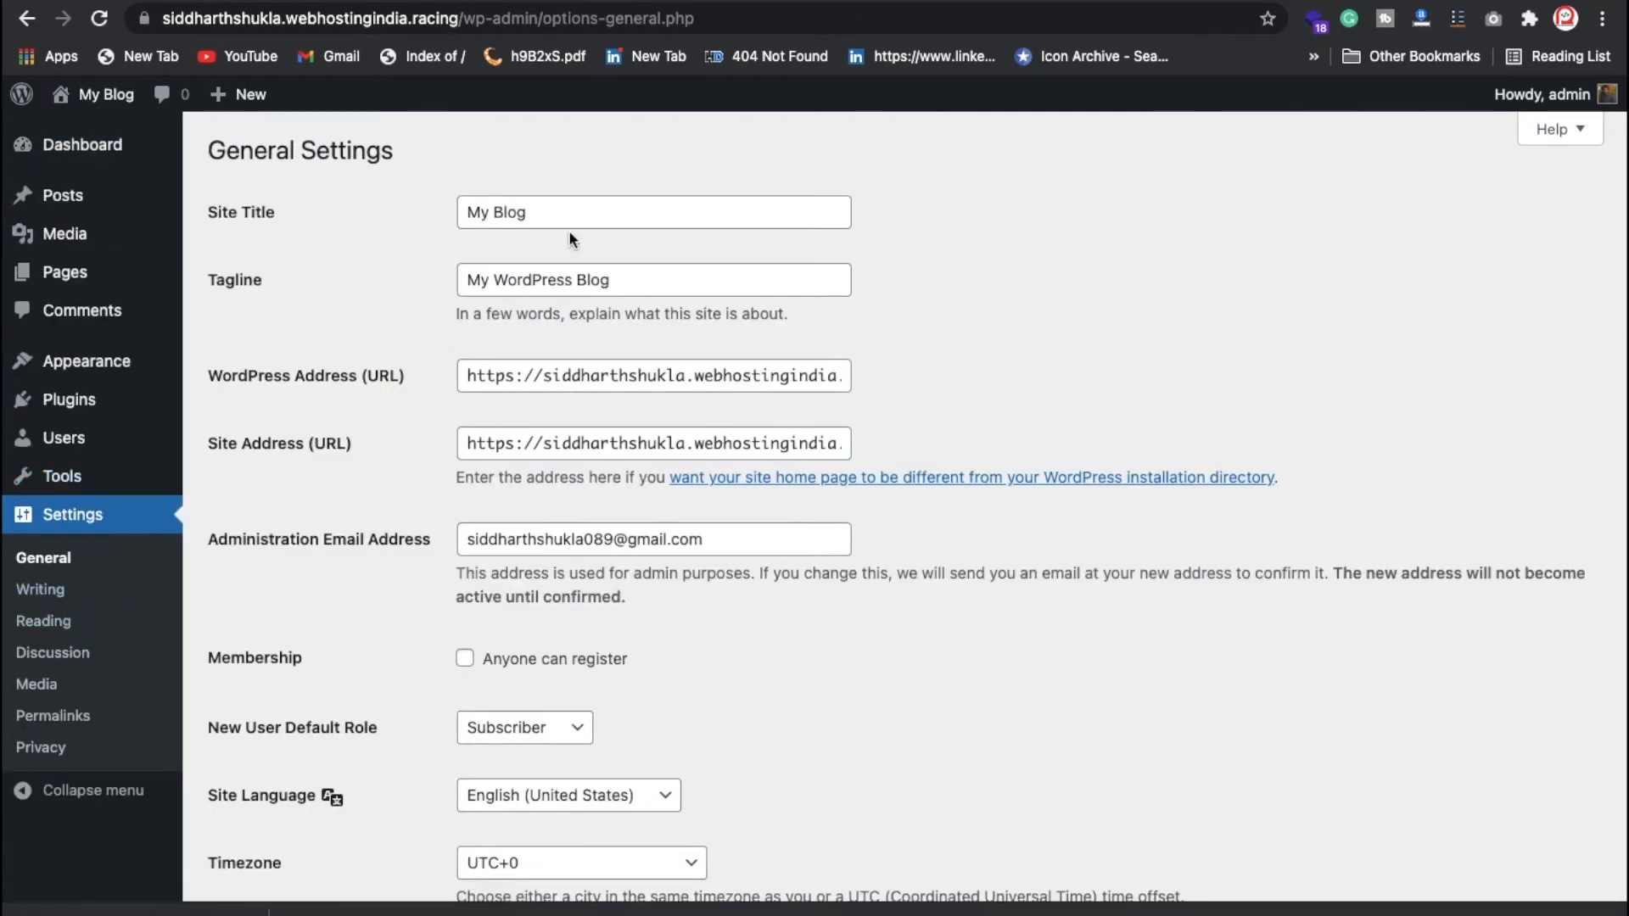
{"action": "scroll", "coordinate": [535, 662], "scroll_direction": "down", "scroll_amount": 8}
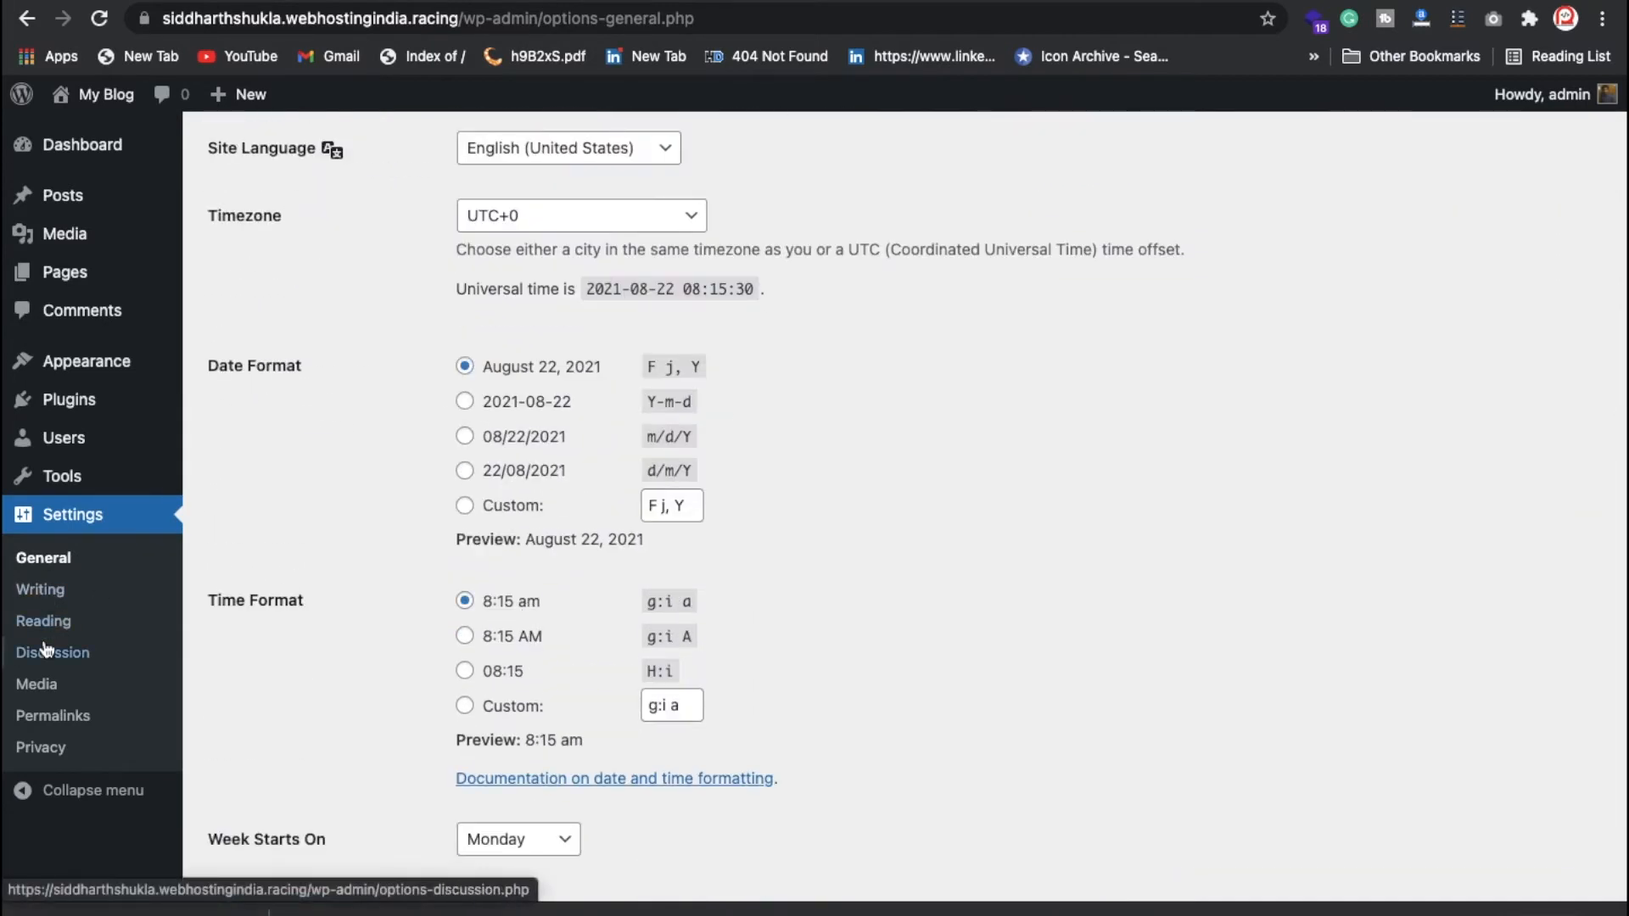
{"action": "scroll", "coordinate": [441, 597], "scroll_direction": "down", "scroll_amount": 1}
{"action": "scroll", "coordinate": [442, 589], "scroll_direction": "down", "scroll_amount": 2}
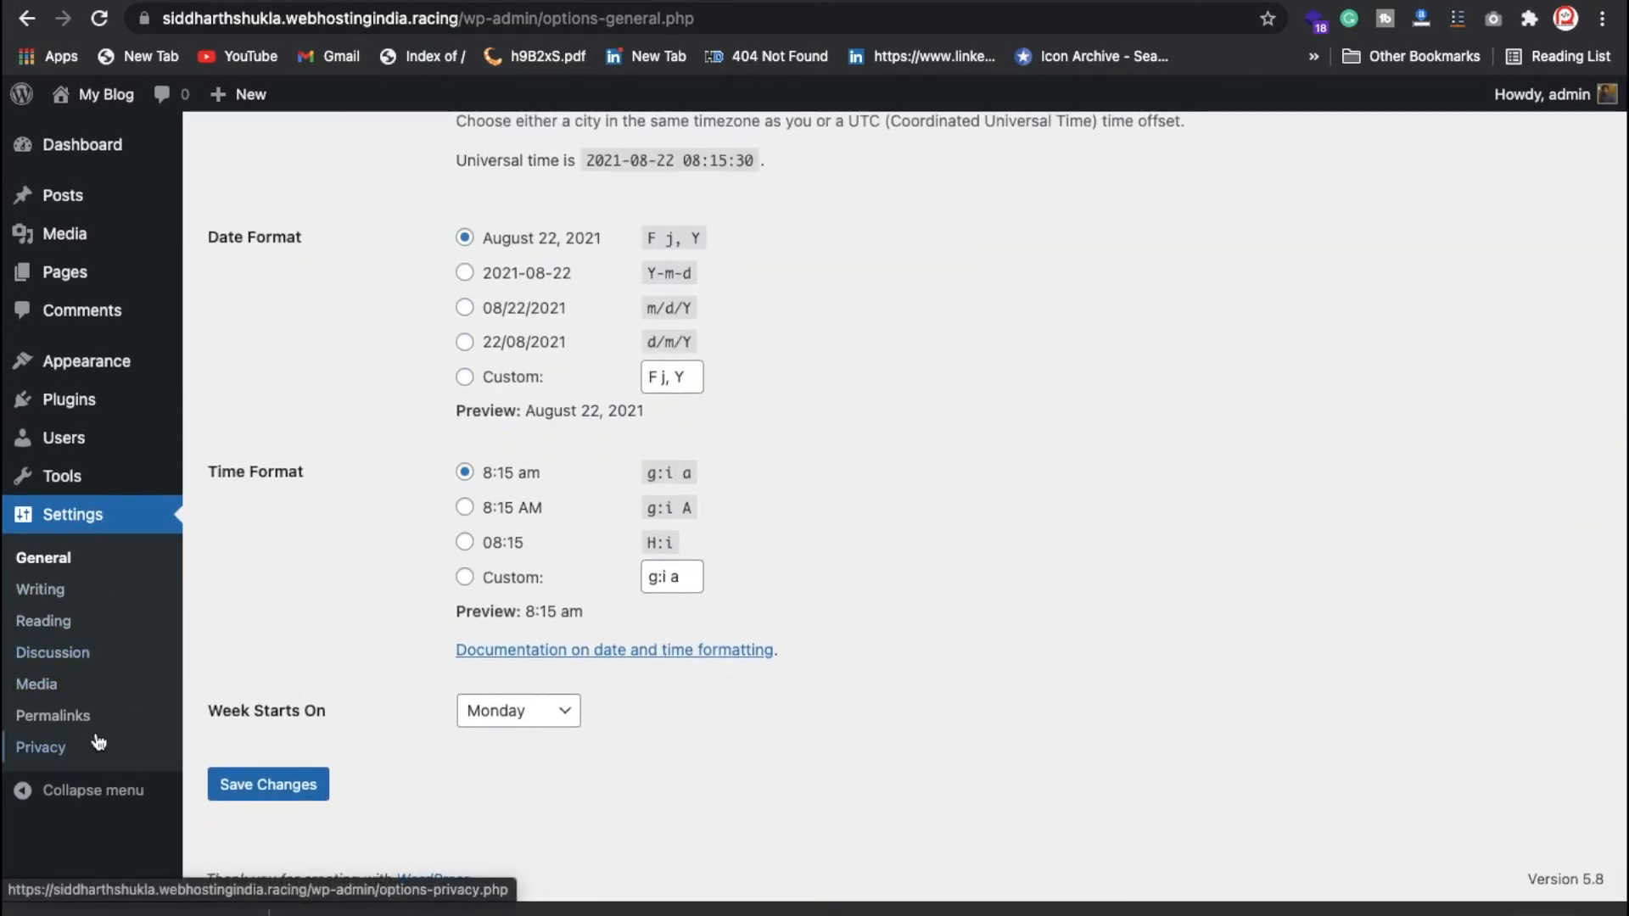
{"action": "mouse_move", "coordinate": [115, 421]}
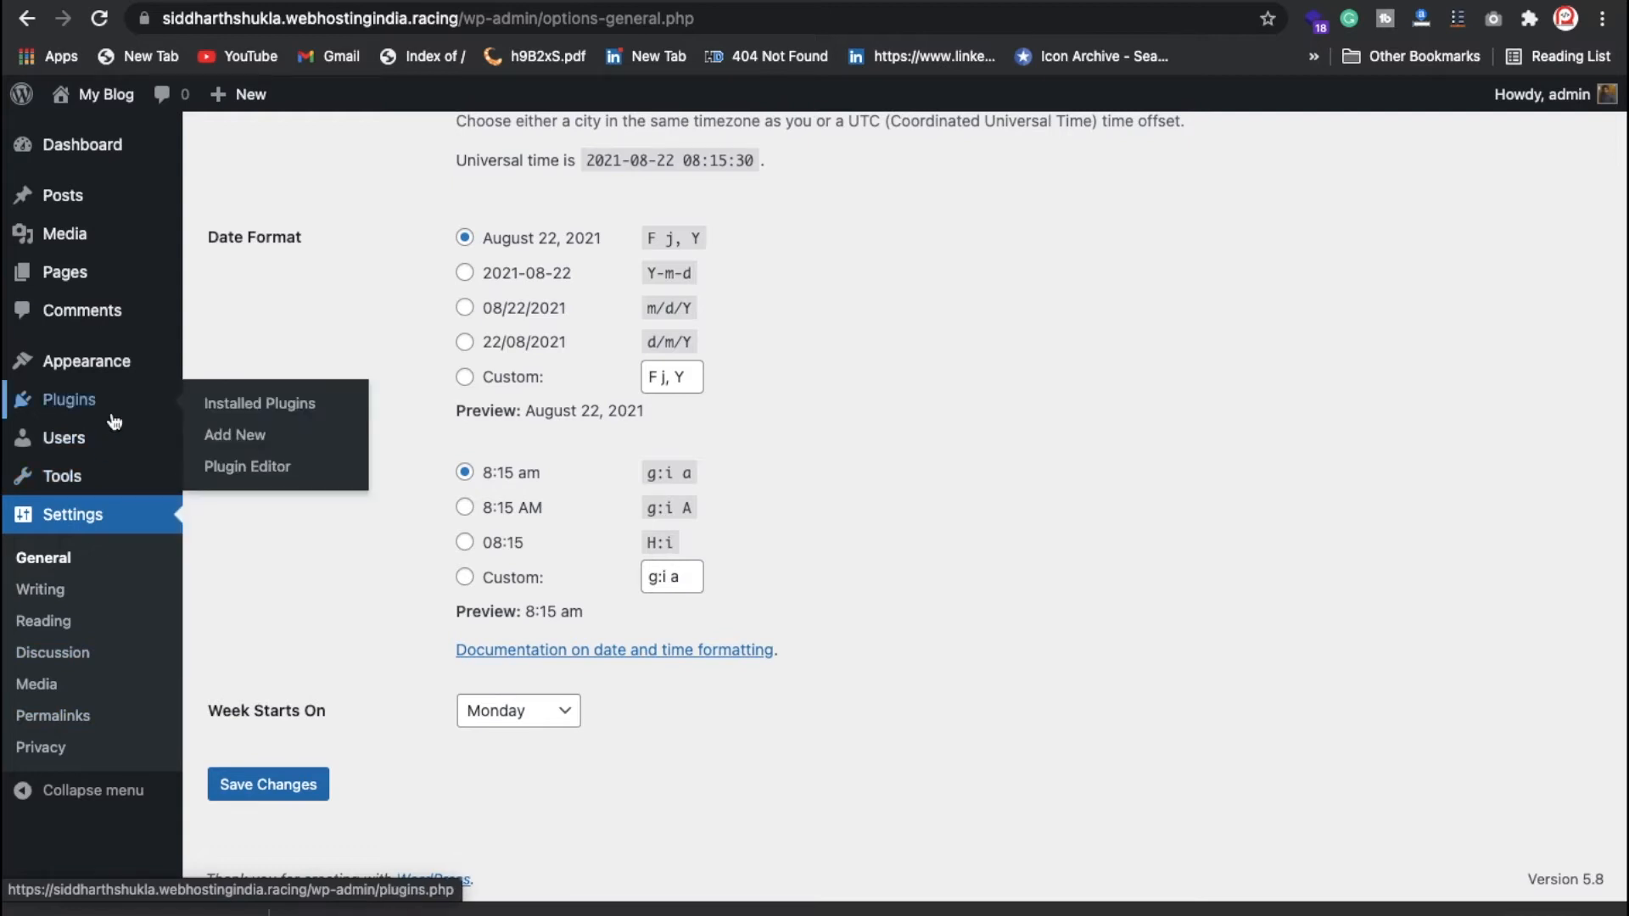
Step: Search the plugin directory for seo and install Yoast SEO
{"action": "left_click", "coordinate": [222, 431]}
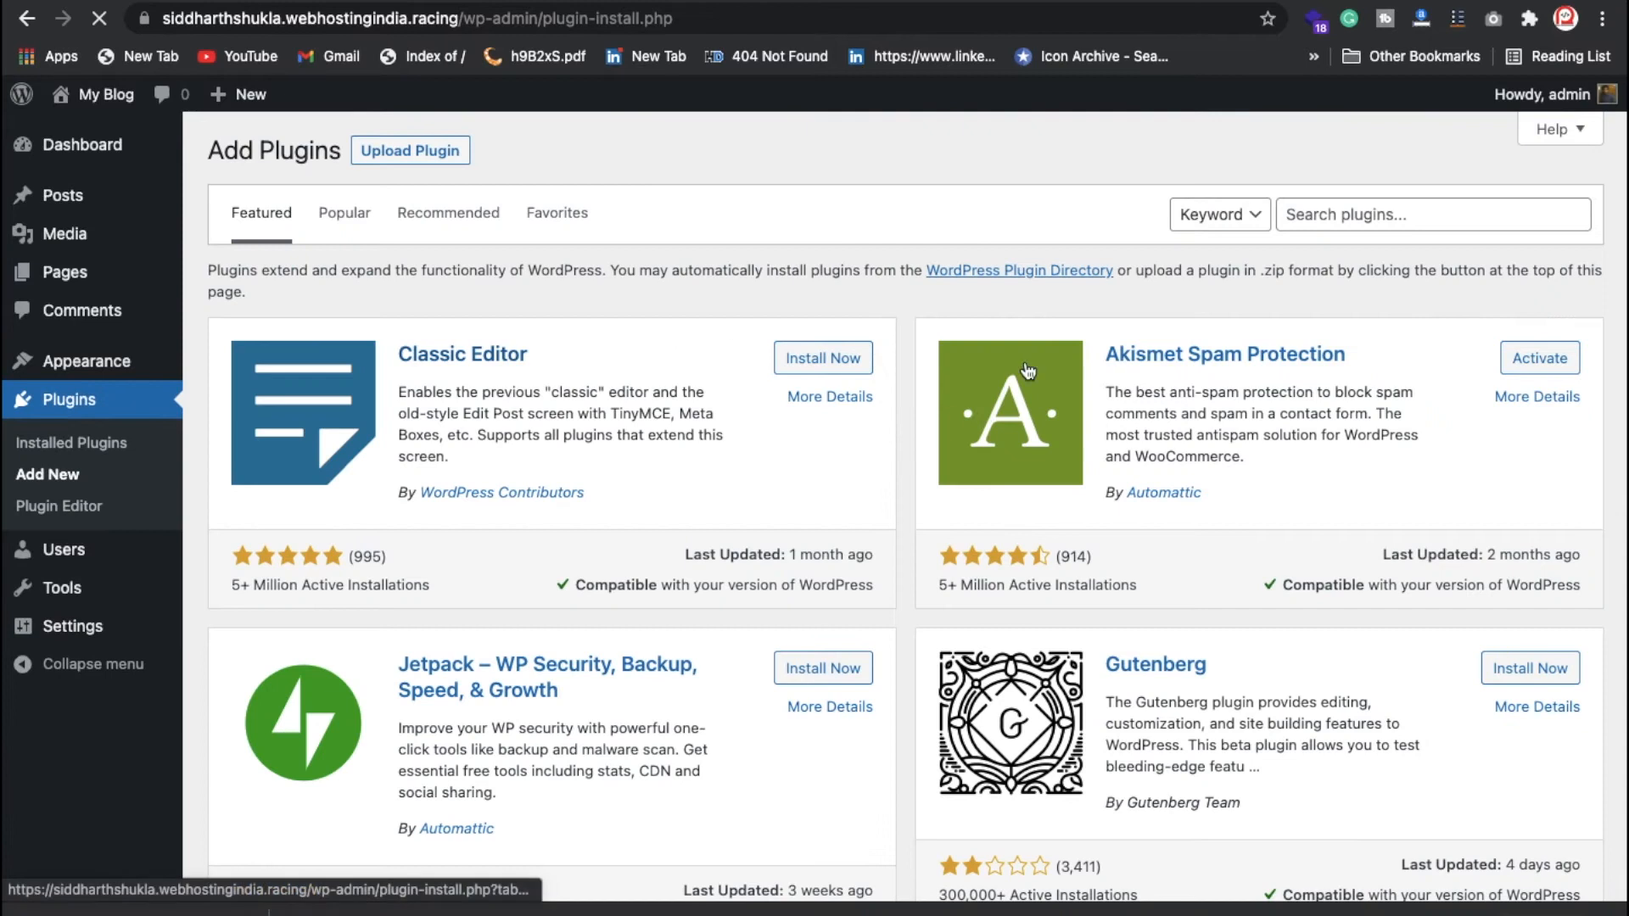
{"action": "left_click", "coordinate": [1429, 212]}
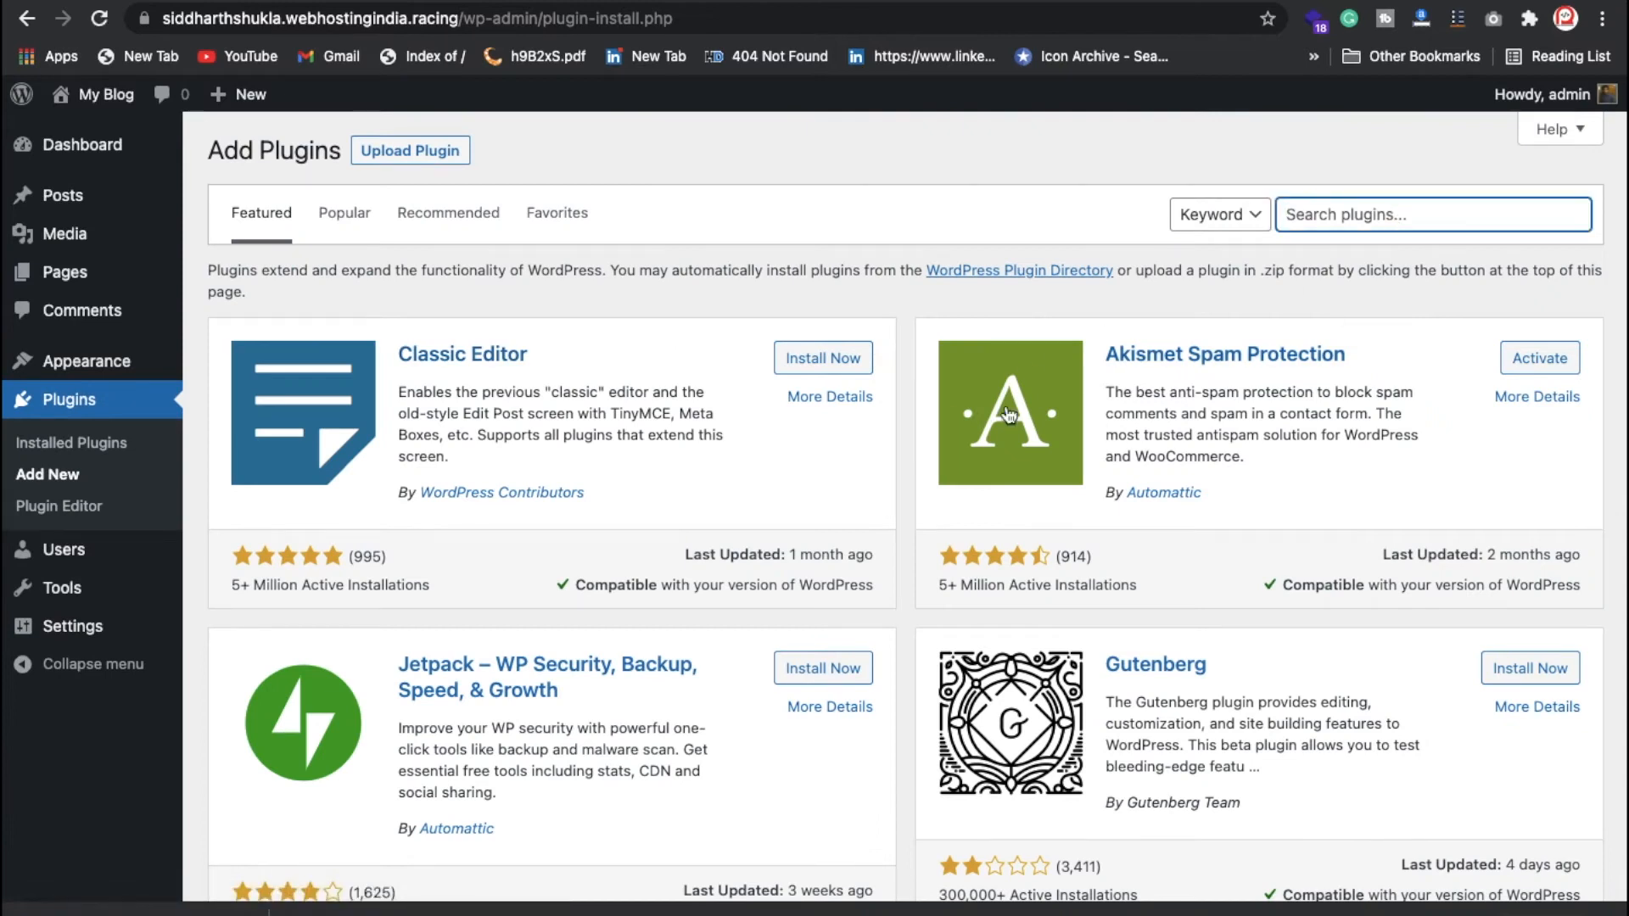
{"action": "type", "text": "seo"}
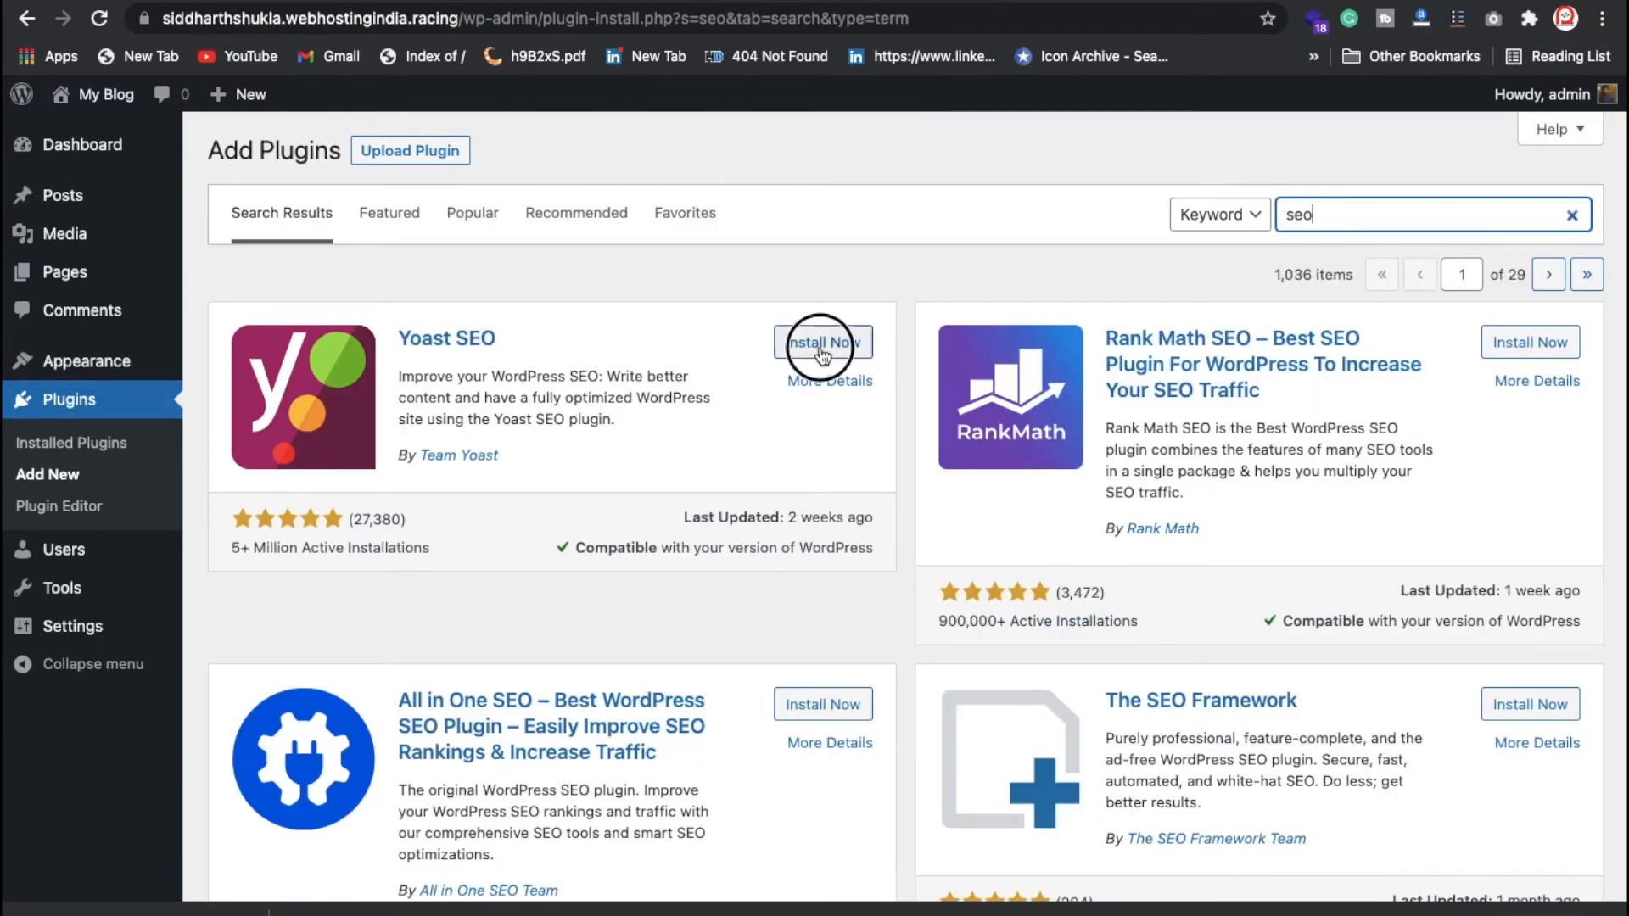
{"action": "left_click", "coordinate": [821, 348]}
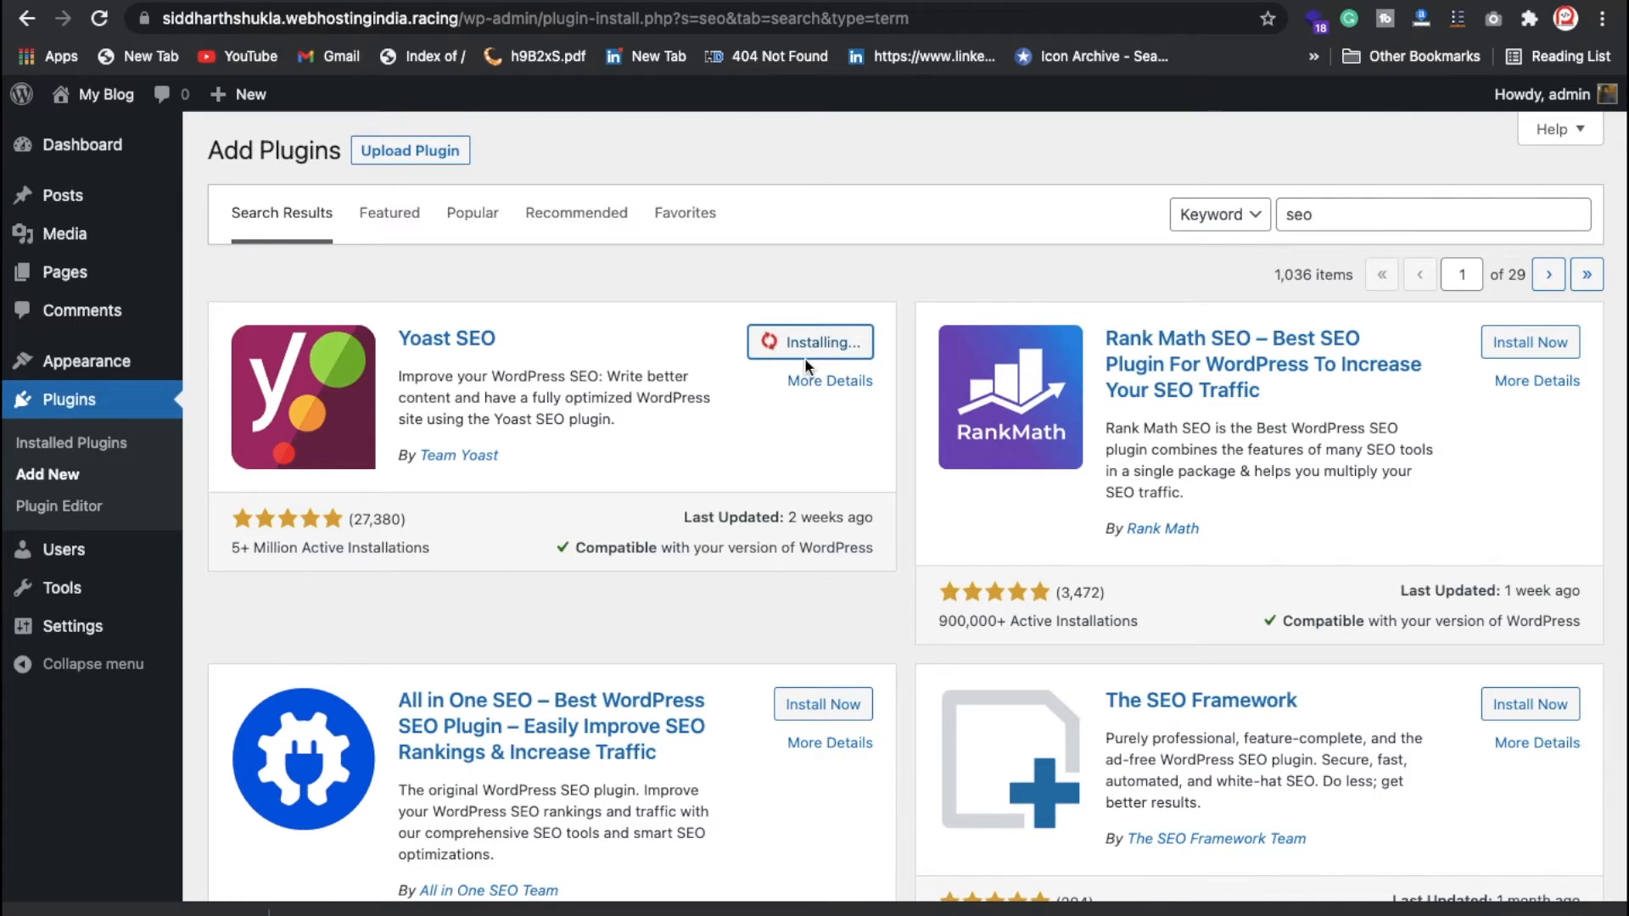
{"action": "mouse_move", "coordinate": [76, 365]}
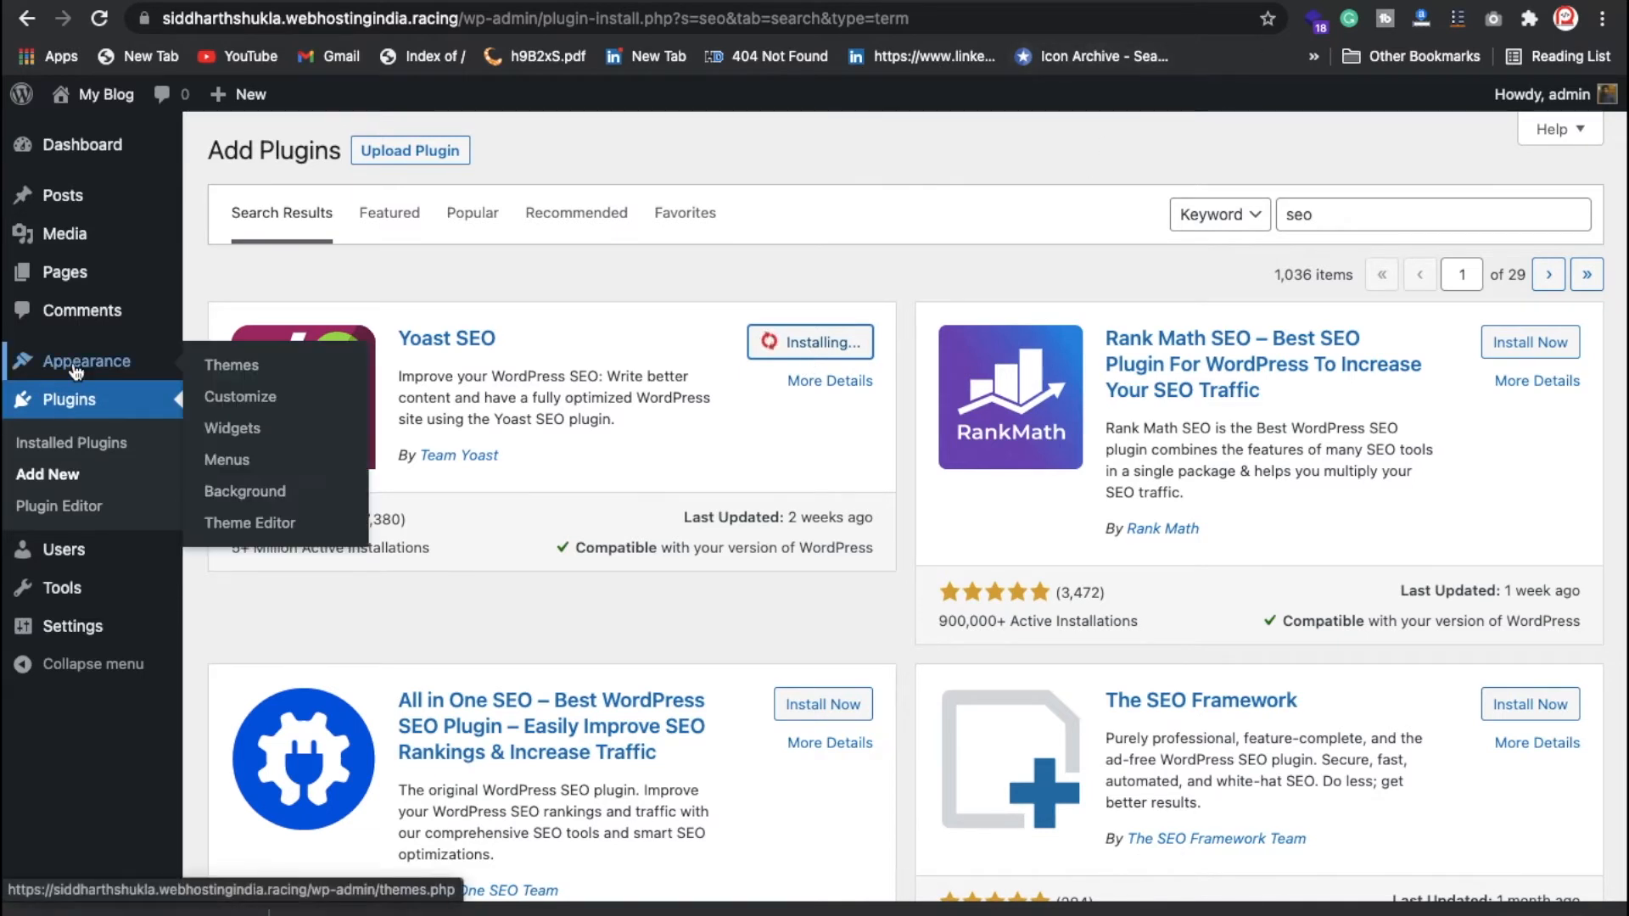
Step: Search the theme directory for Astra, install it, and activate it
{"action": "left_click", "coordinate": [252, 374]}
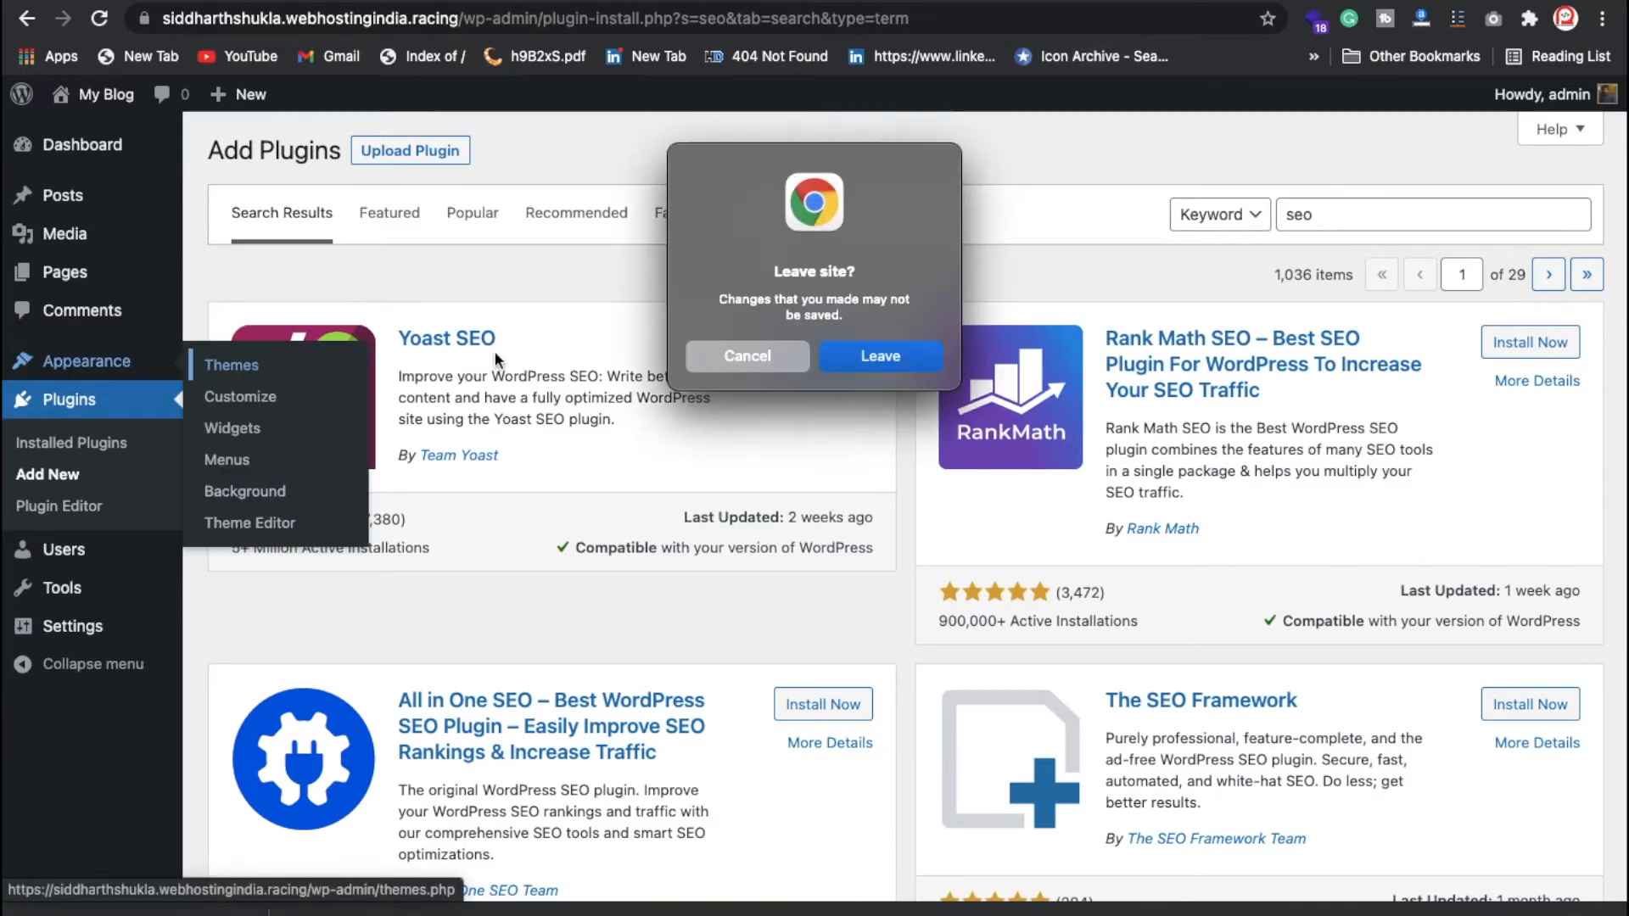
{"action": "key", "text": "Return"}
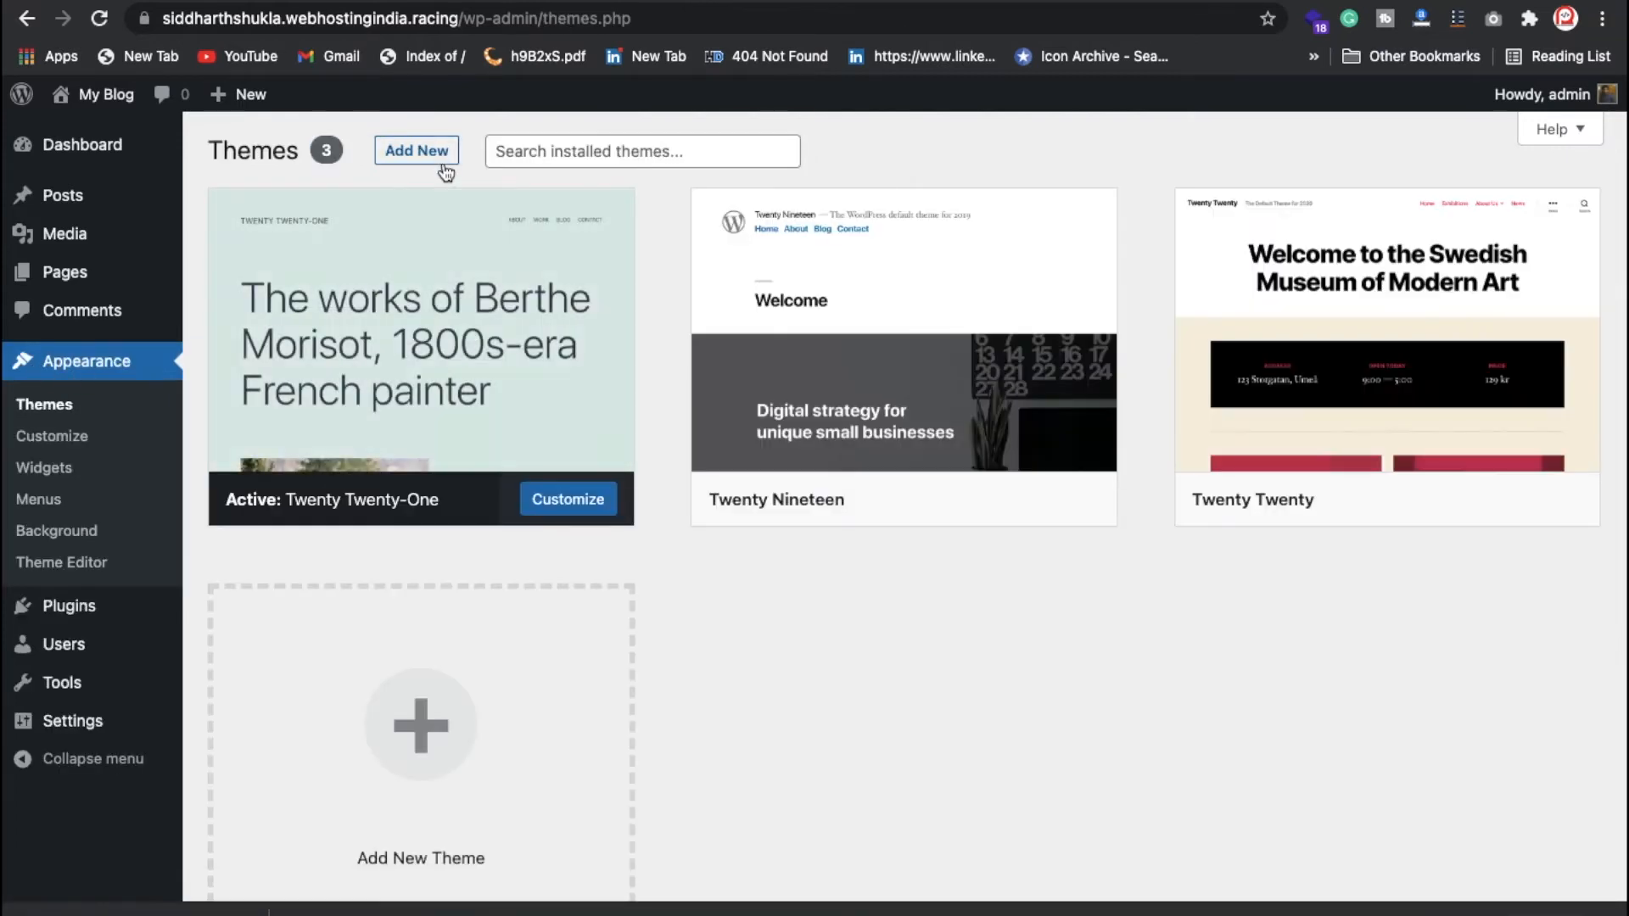
{"action": "left_click", "coordinate": [437, 159]}
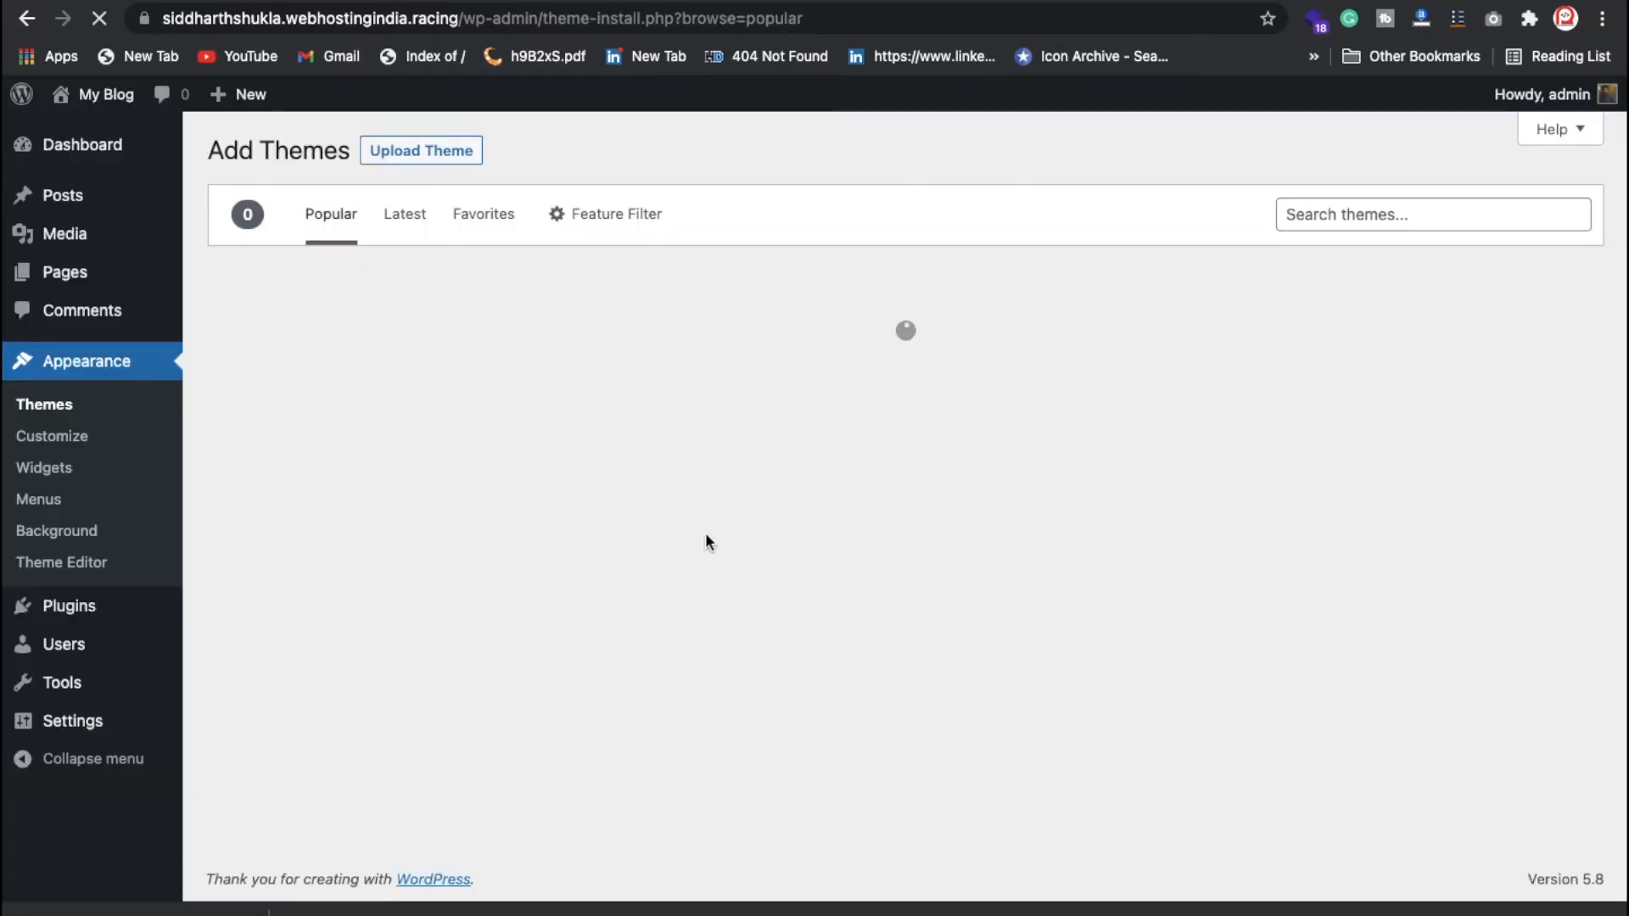
{"action": "left_click", "coordinate": [1346, 218]}
{"action": "type", "text": "astra"}
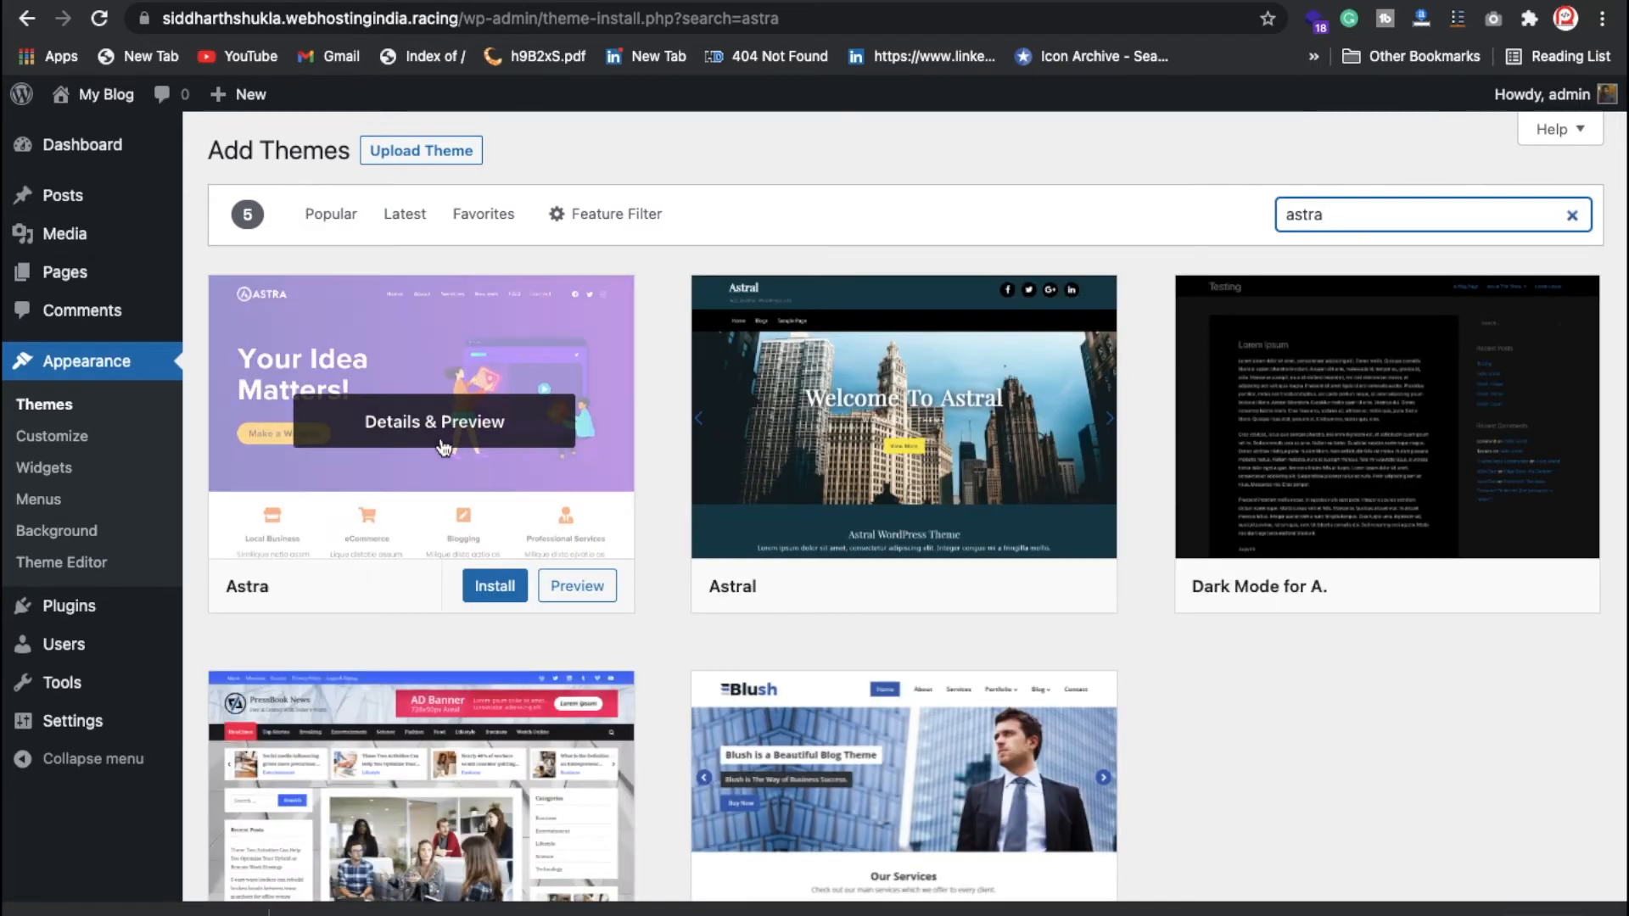
{"action": "left_click", "coordinate": [495, 585]}
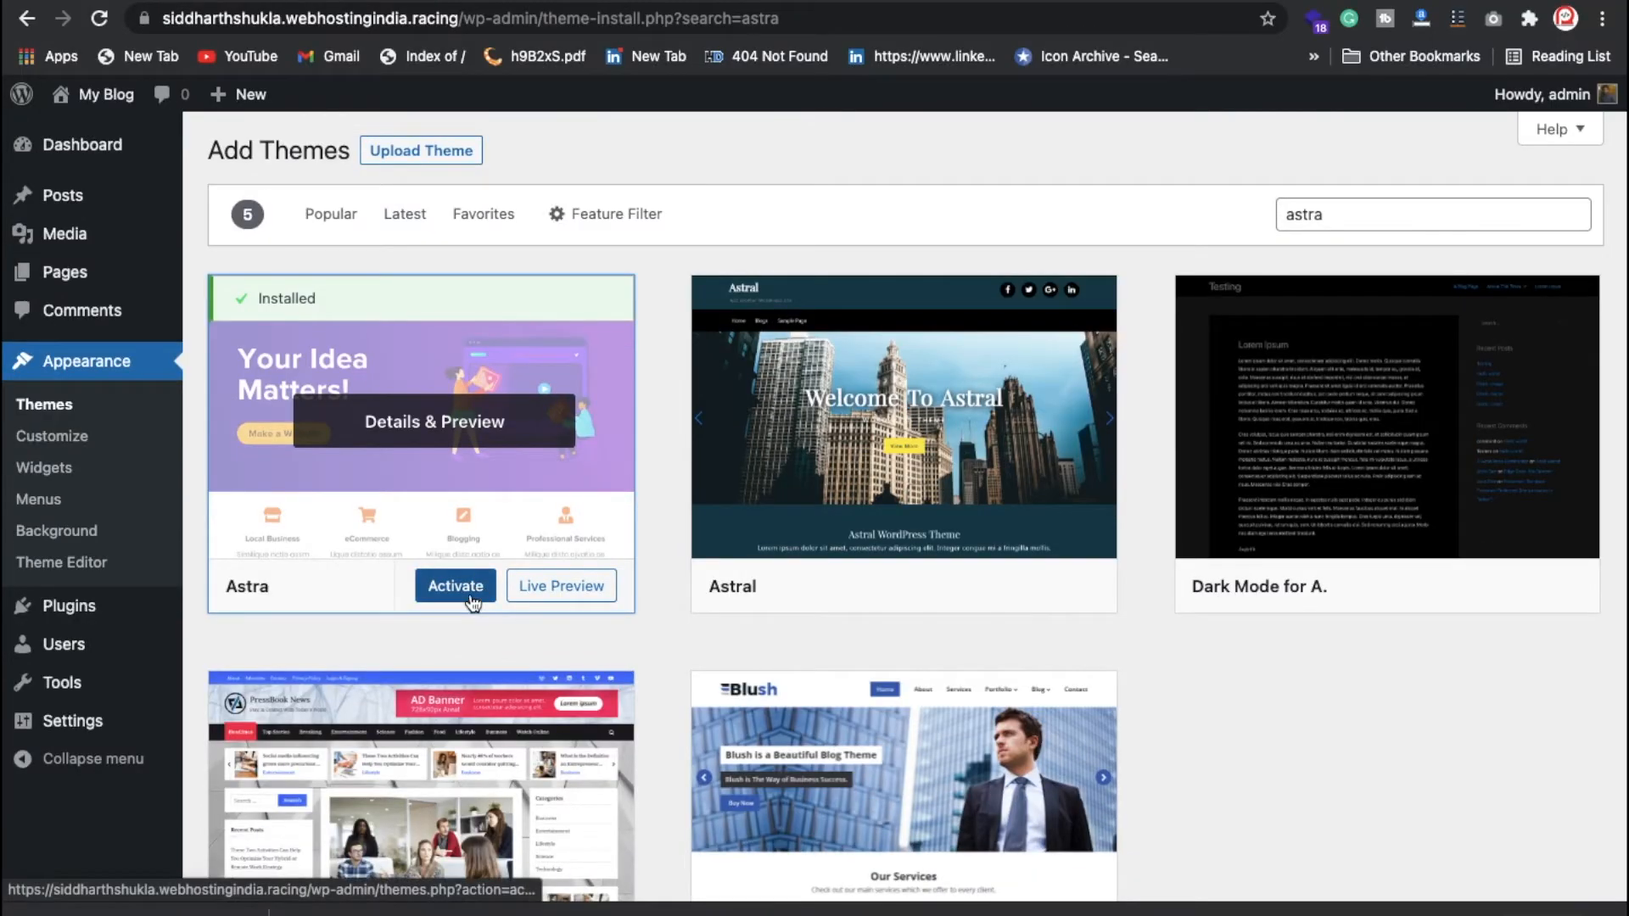
{"action": "left_click", "coordinate": [473, 647]}
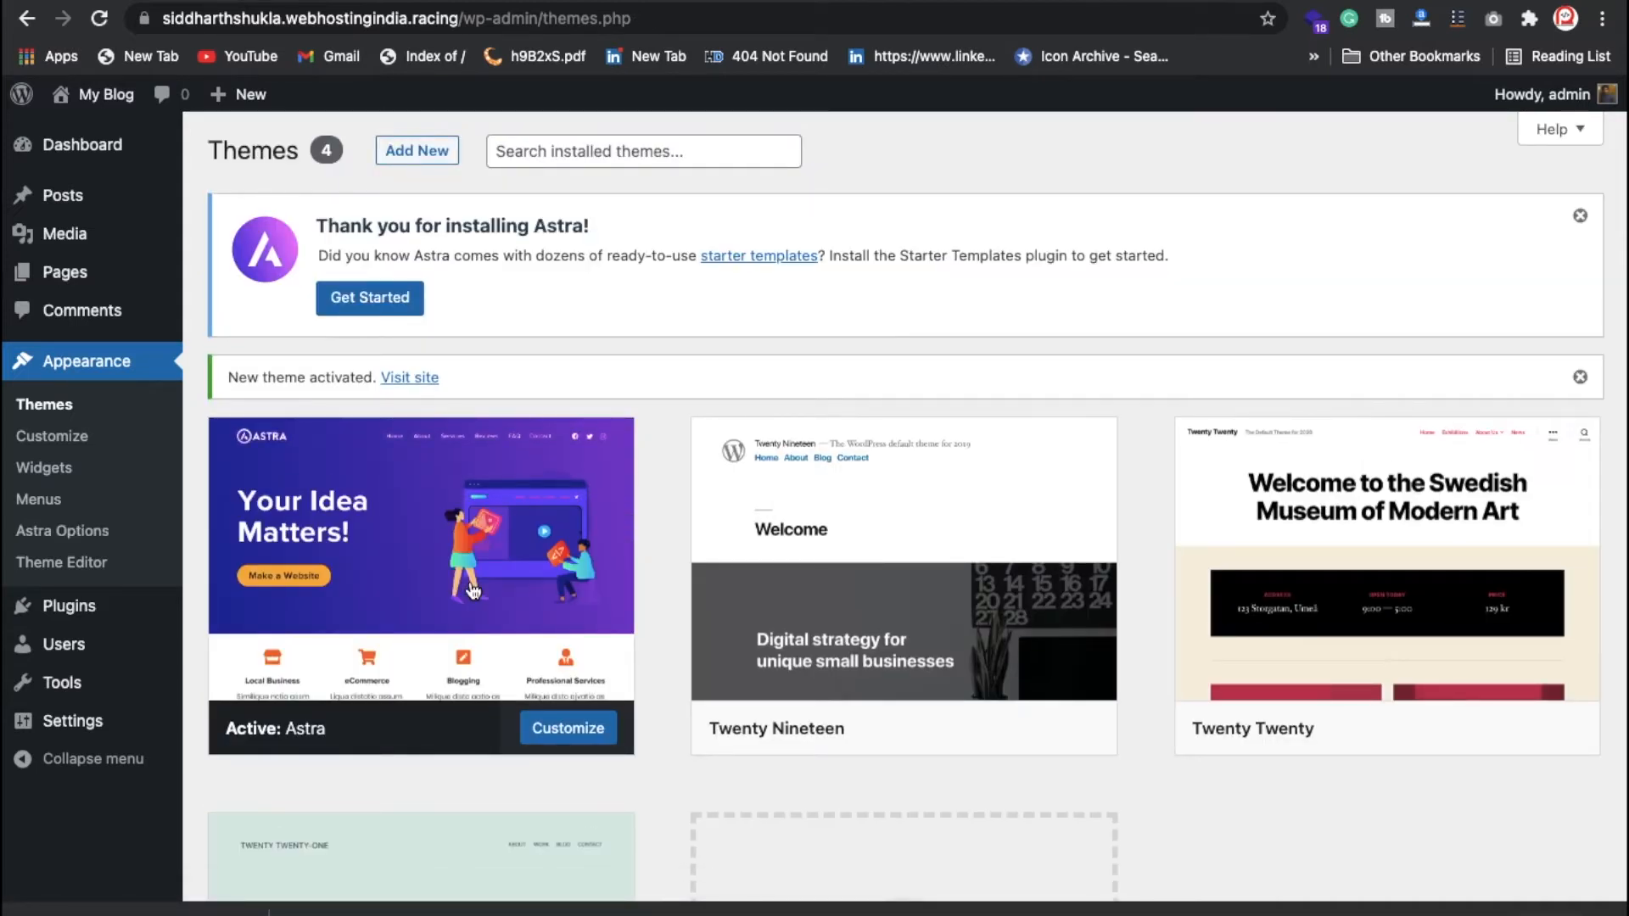
Step: Install the Astra starter templates importer and choose Elementor as the page builder
{"action": "left_click", "coordinate": [93, 541]}
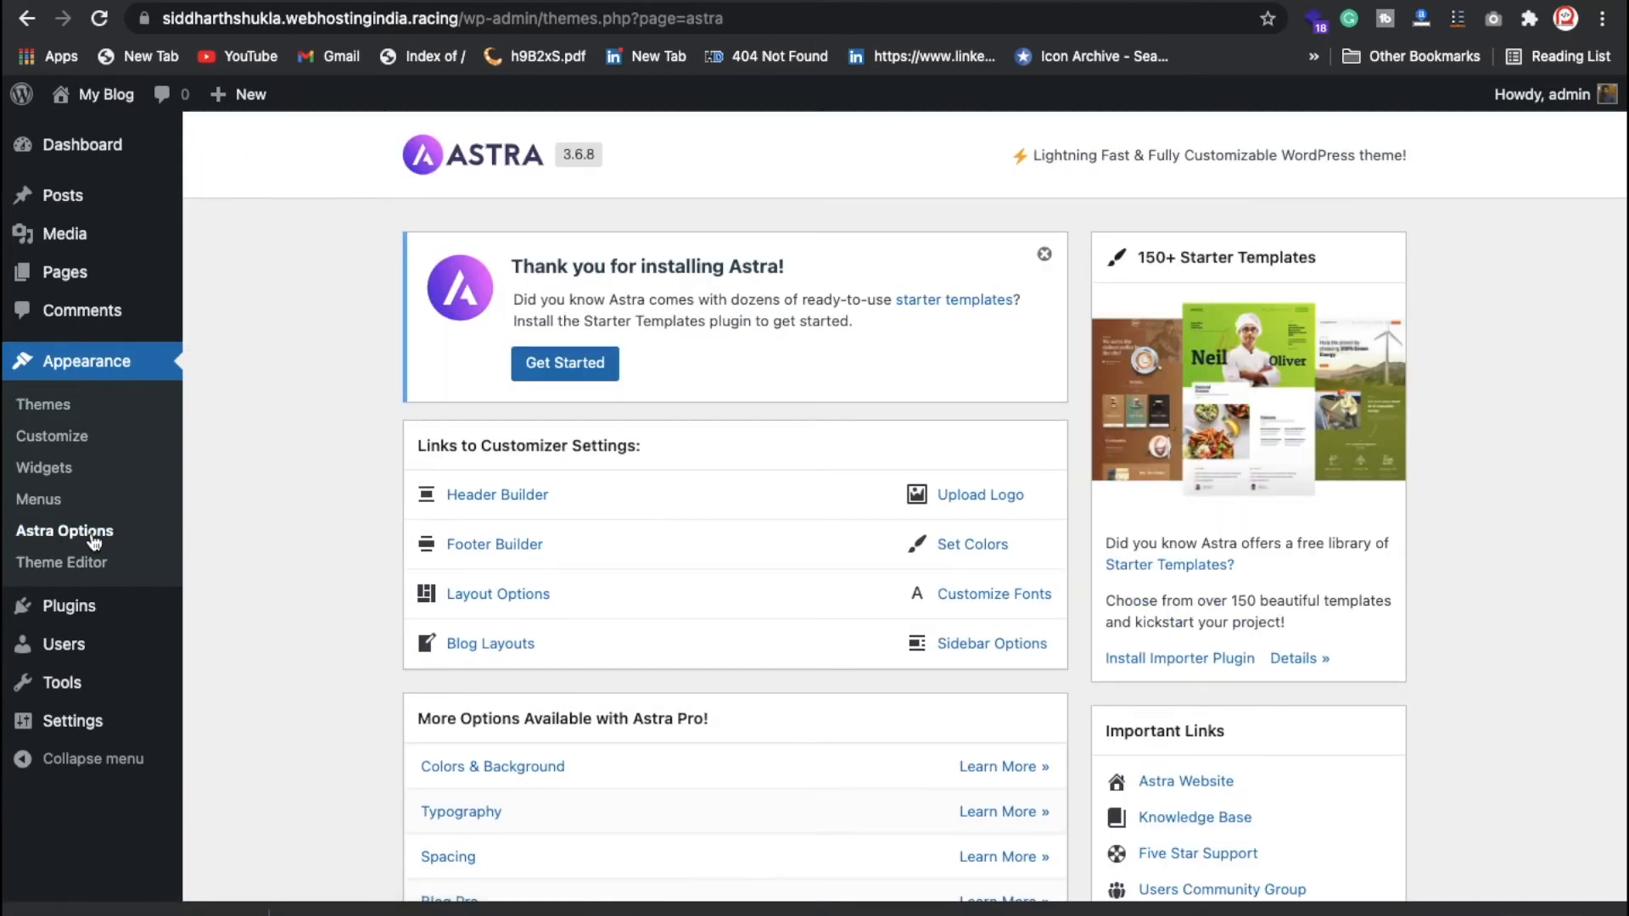
{"action": "left_click", "coordinate": [1178, 660]}
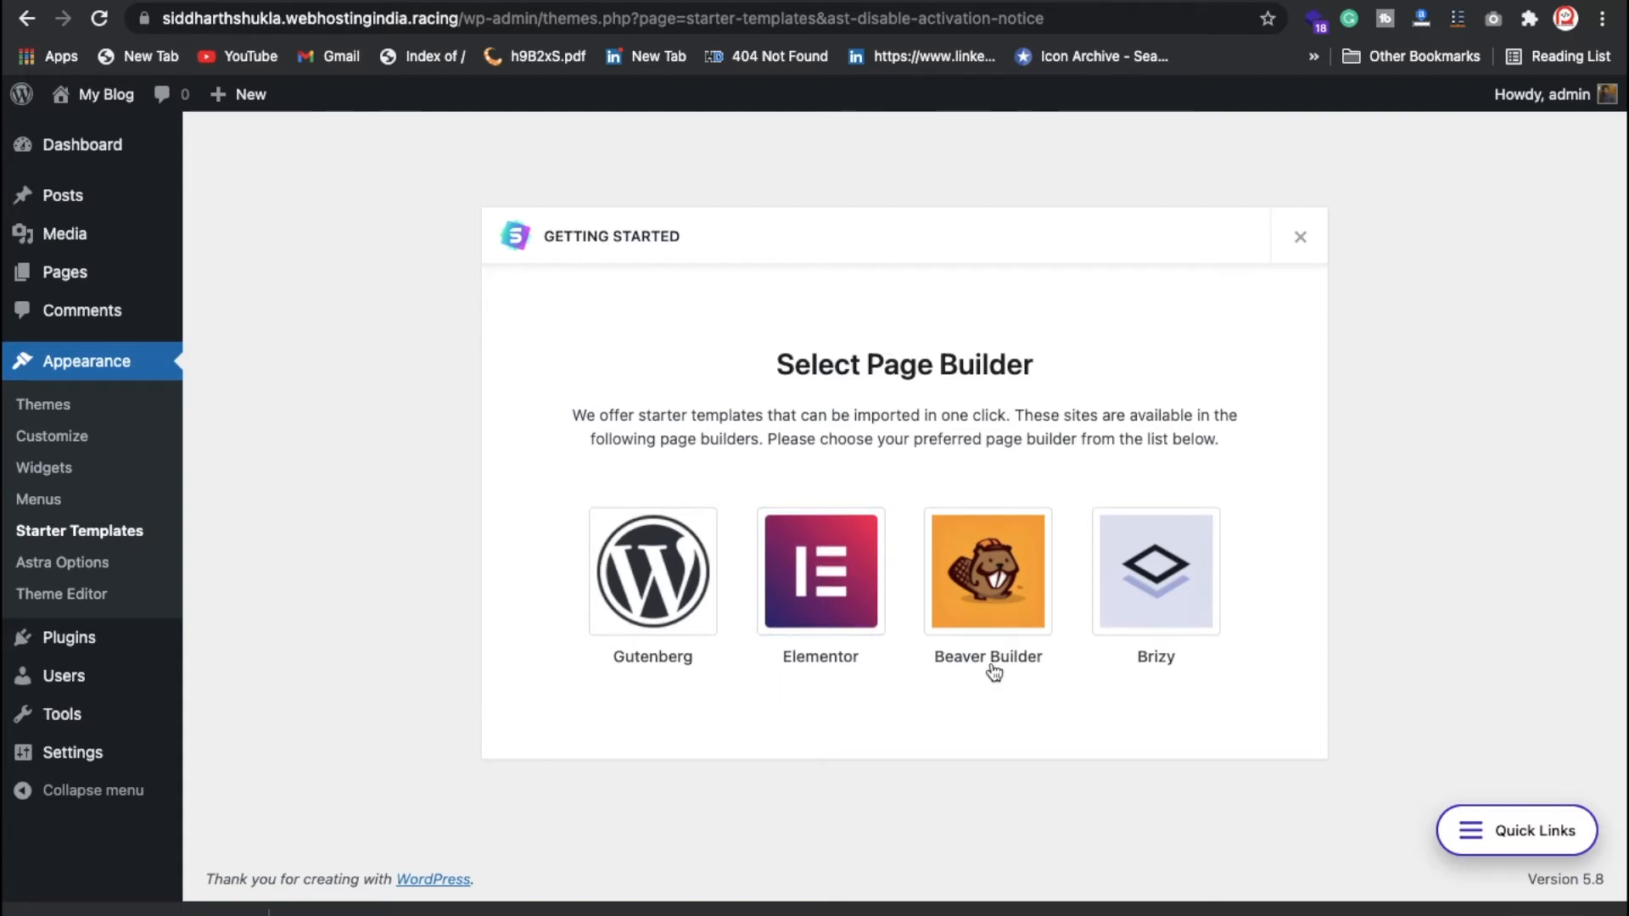
{"action": "left_click", "coordinate": [789, 616]}
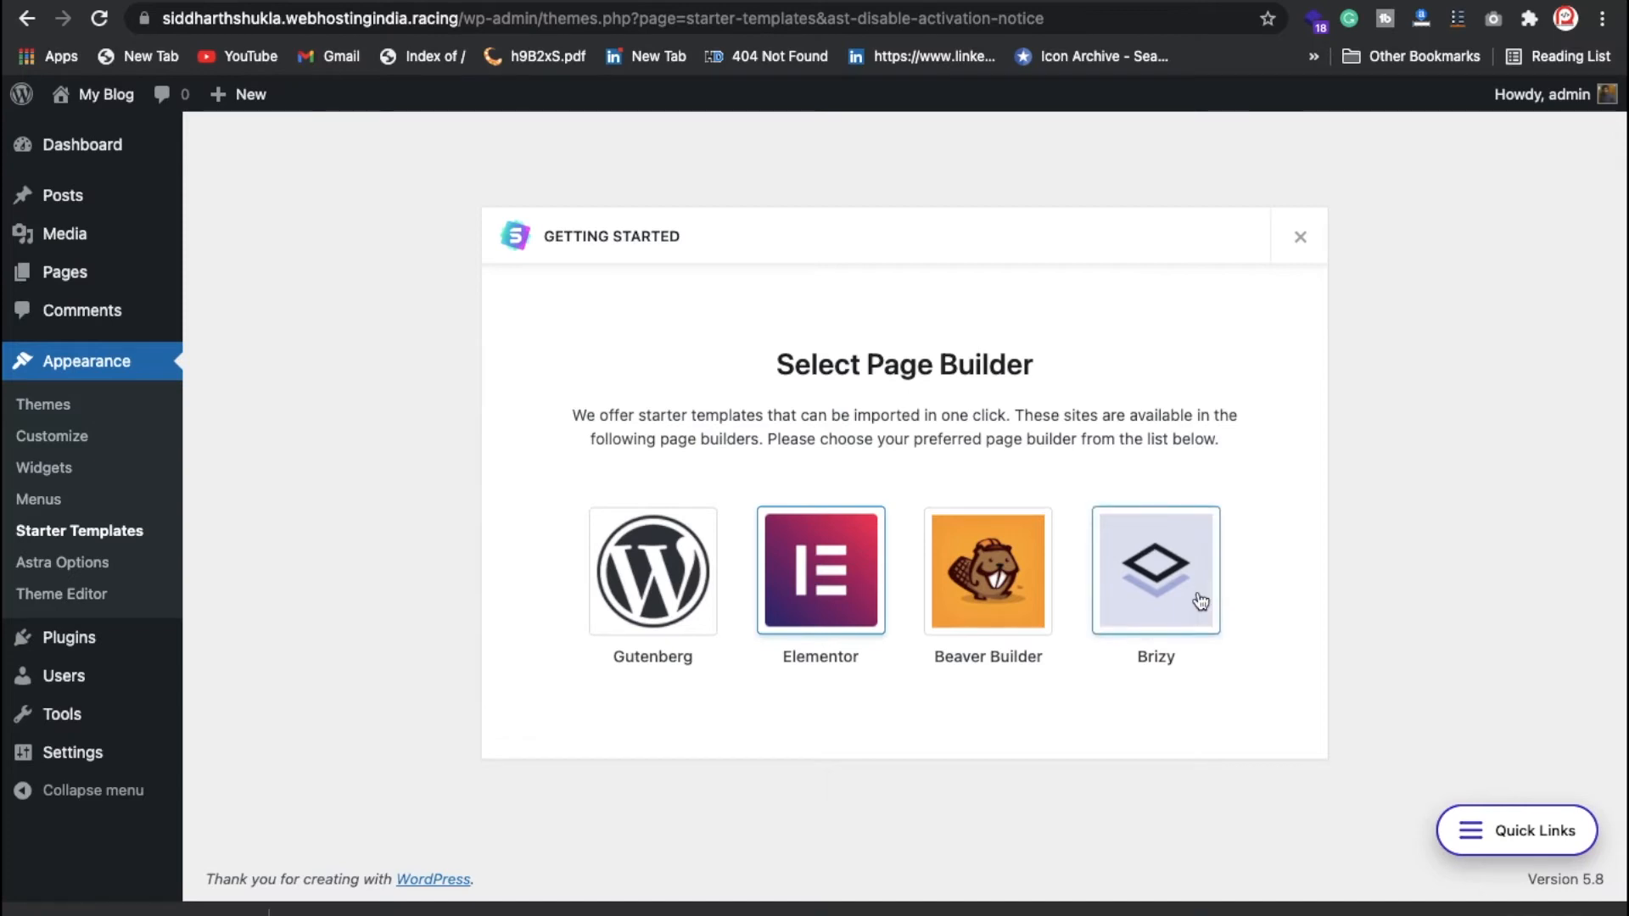
{"action": "left_click", "coordinate": [851, 577]}
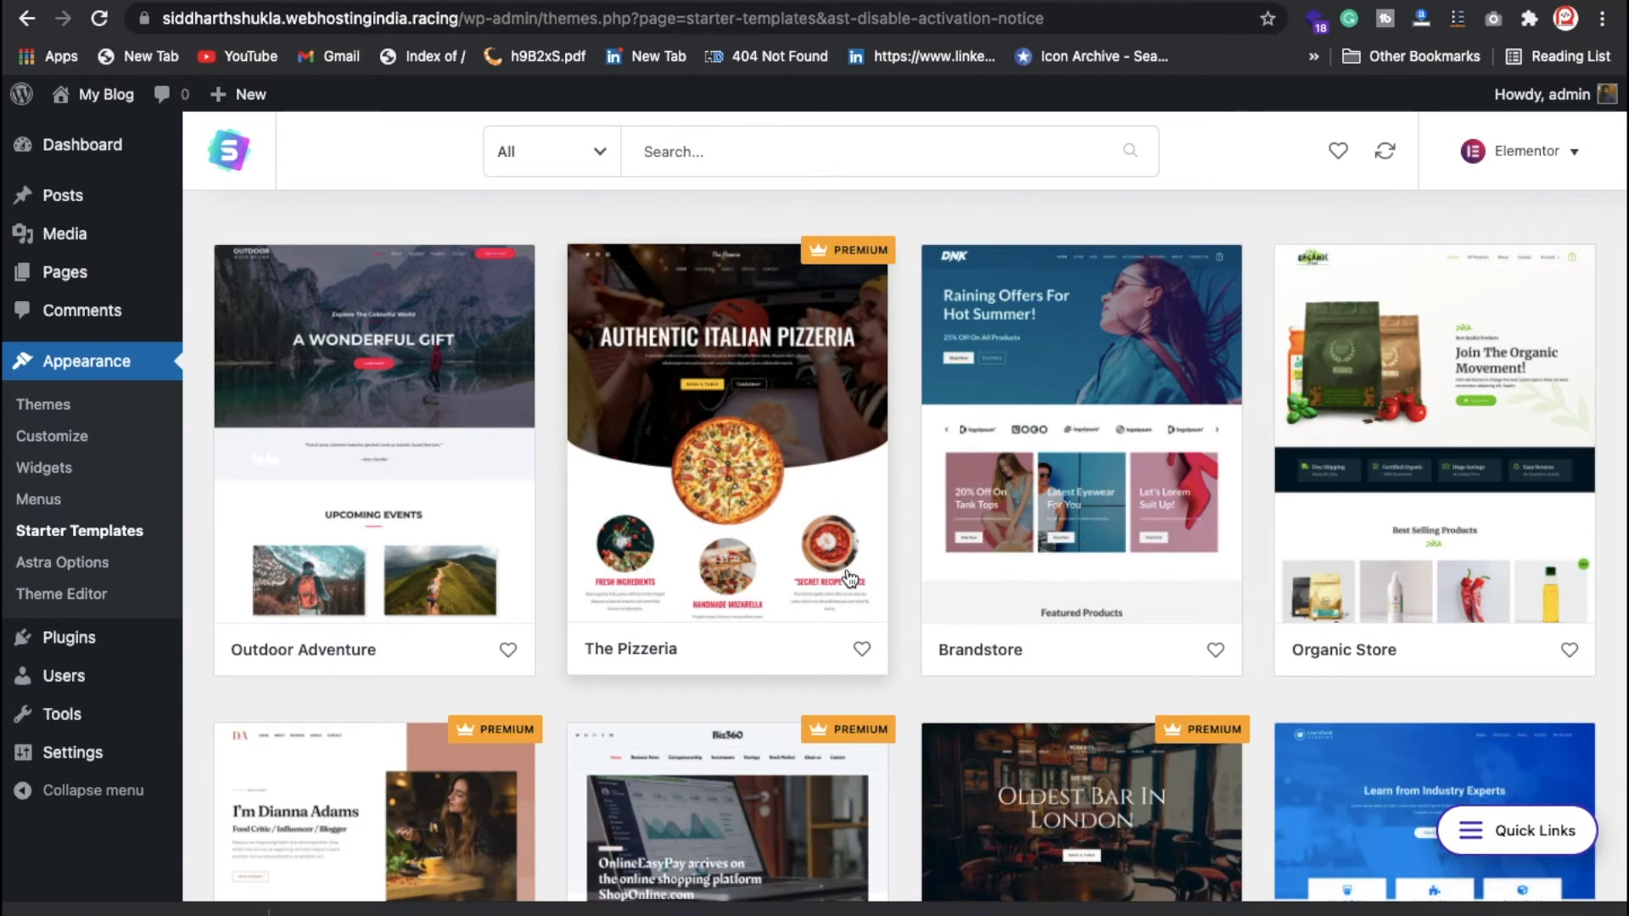
Step: Filter the starter templates to Free and search for 'inter'
{"action": "left_click", "coordinate": [582, 154]}
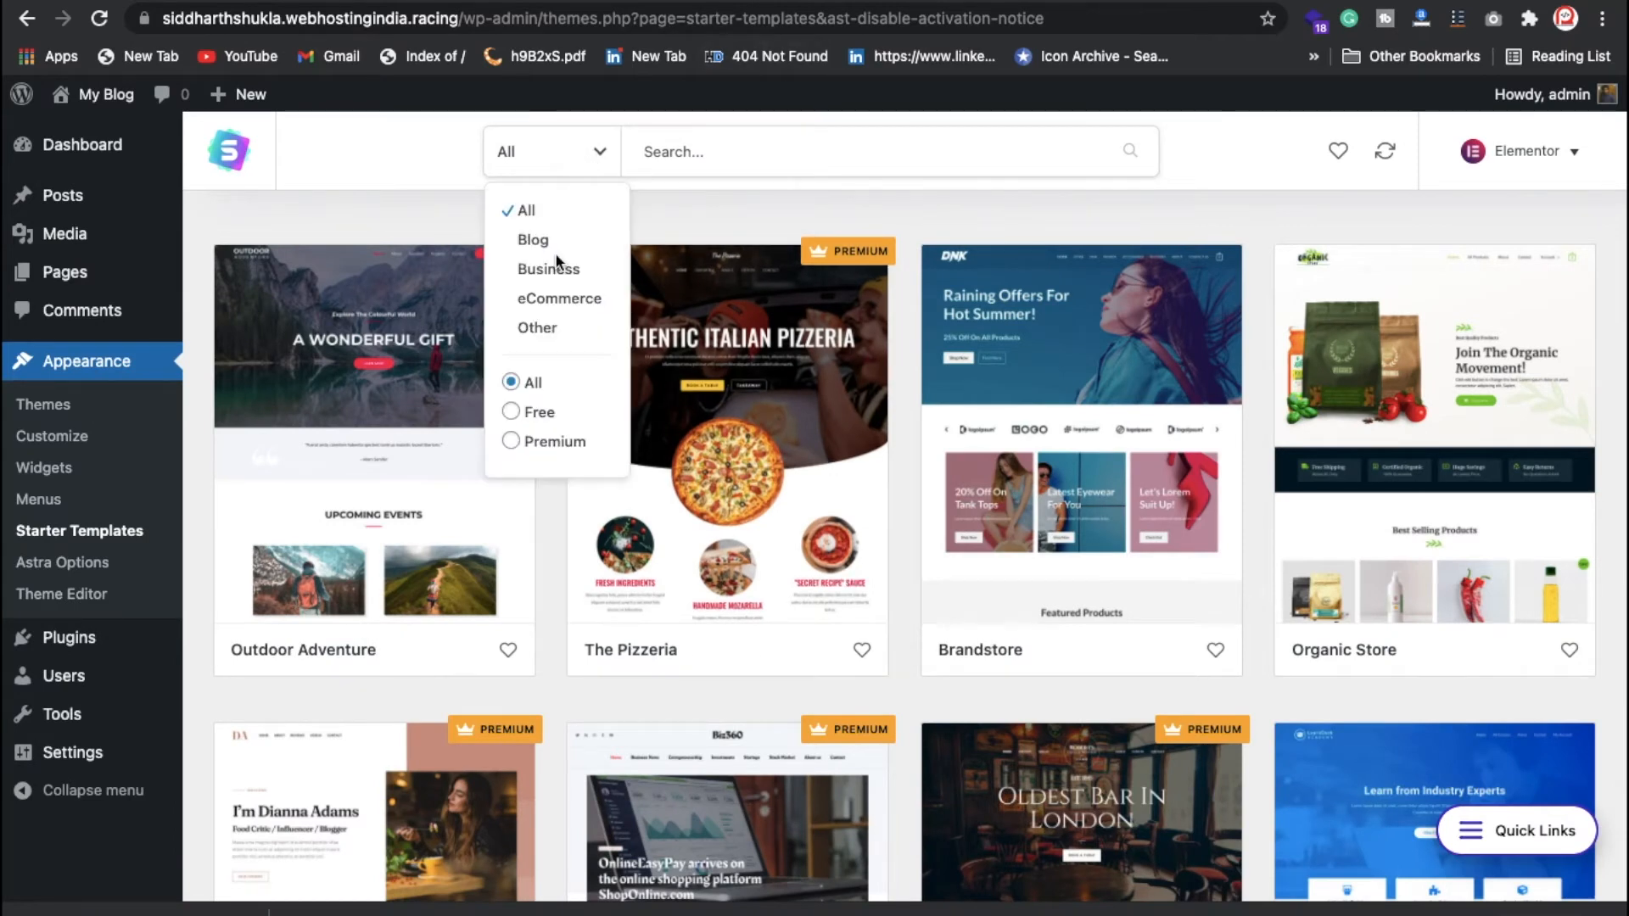
{"action": "left_click", "coordinate": [538, 414]}
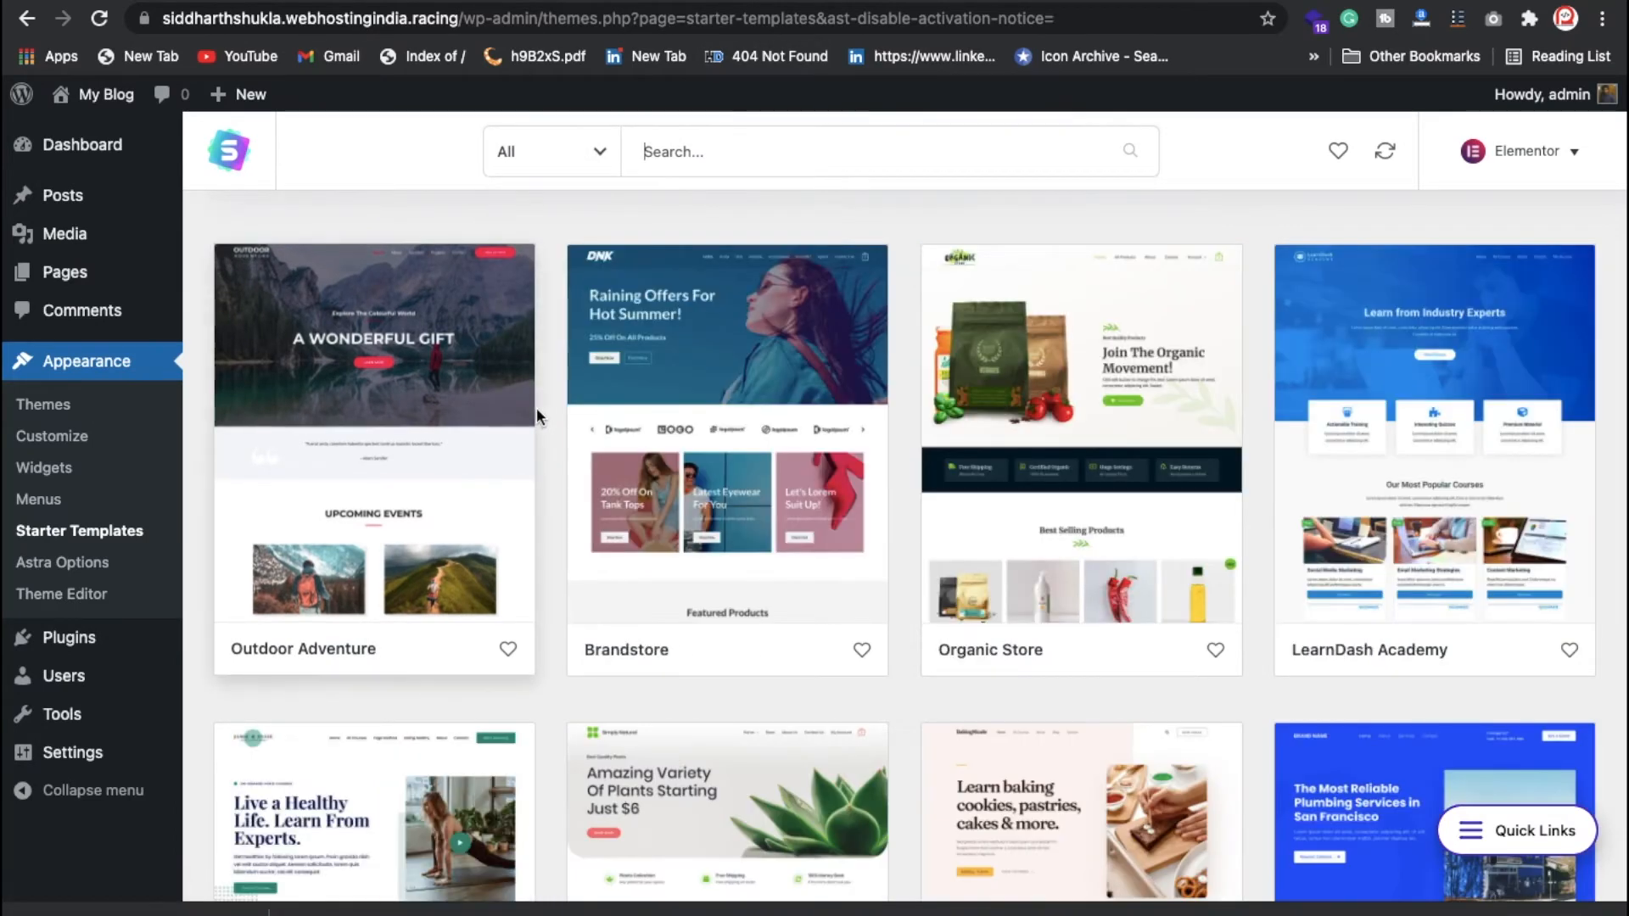
{"action": "left_click", "coordinate": [732, 158]}
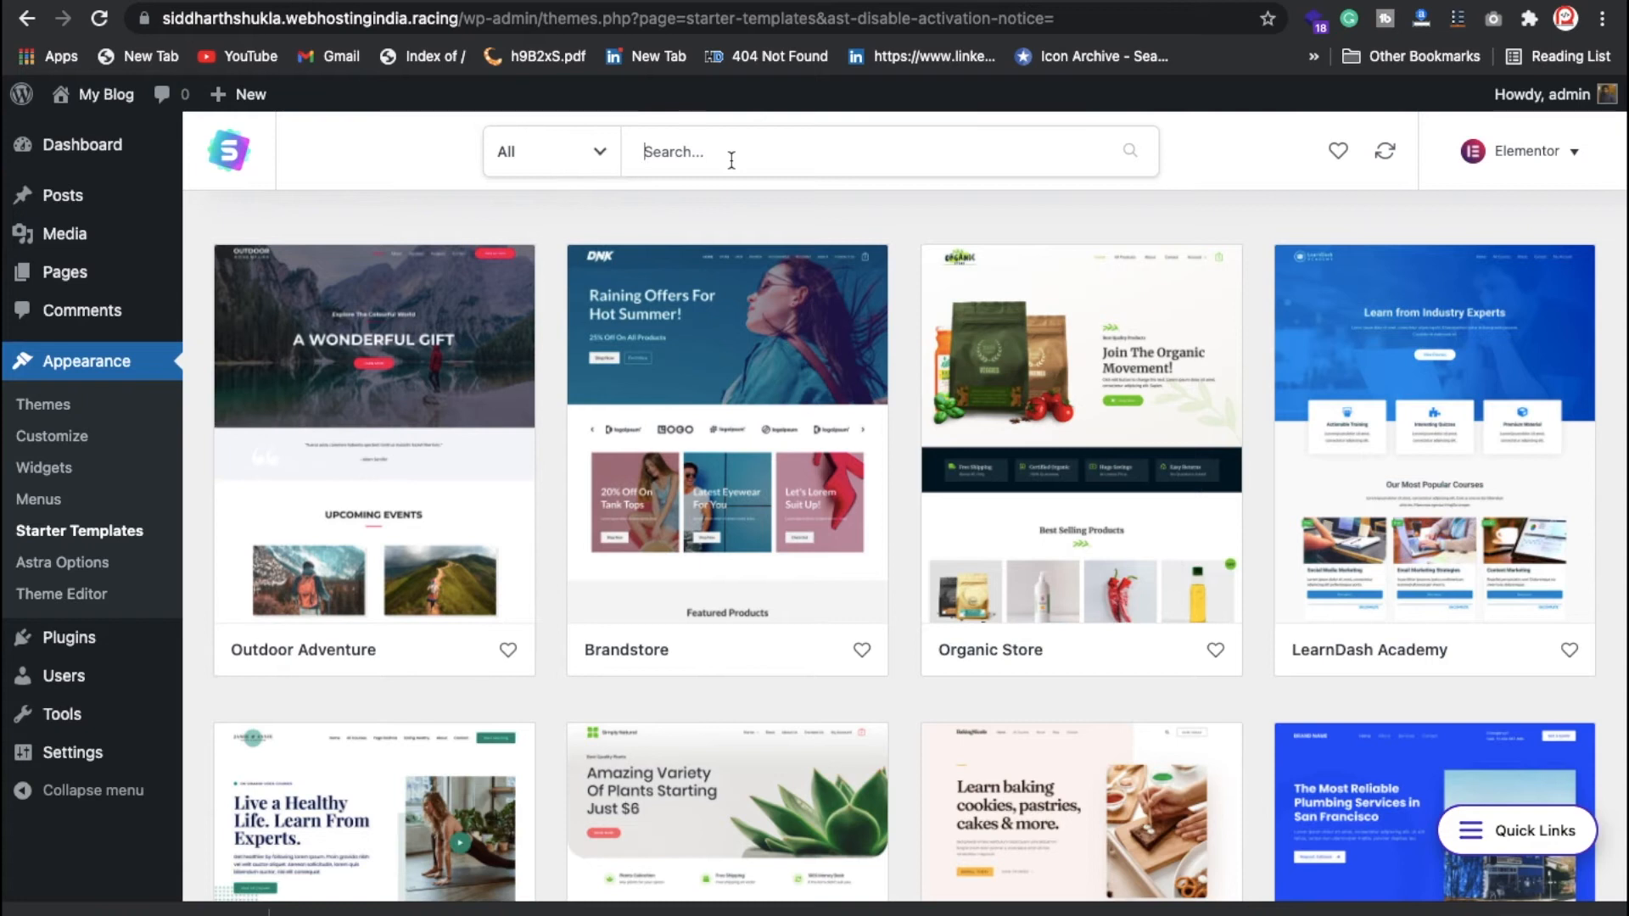
{"action": "type", "text": "inter"}
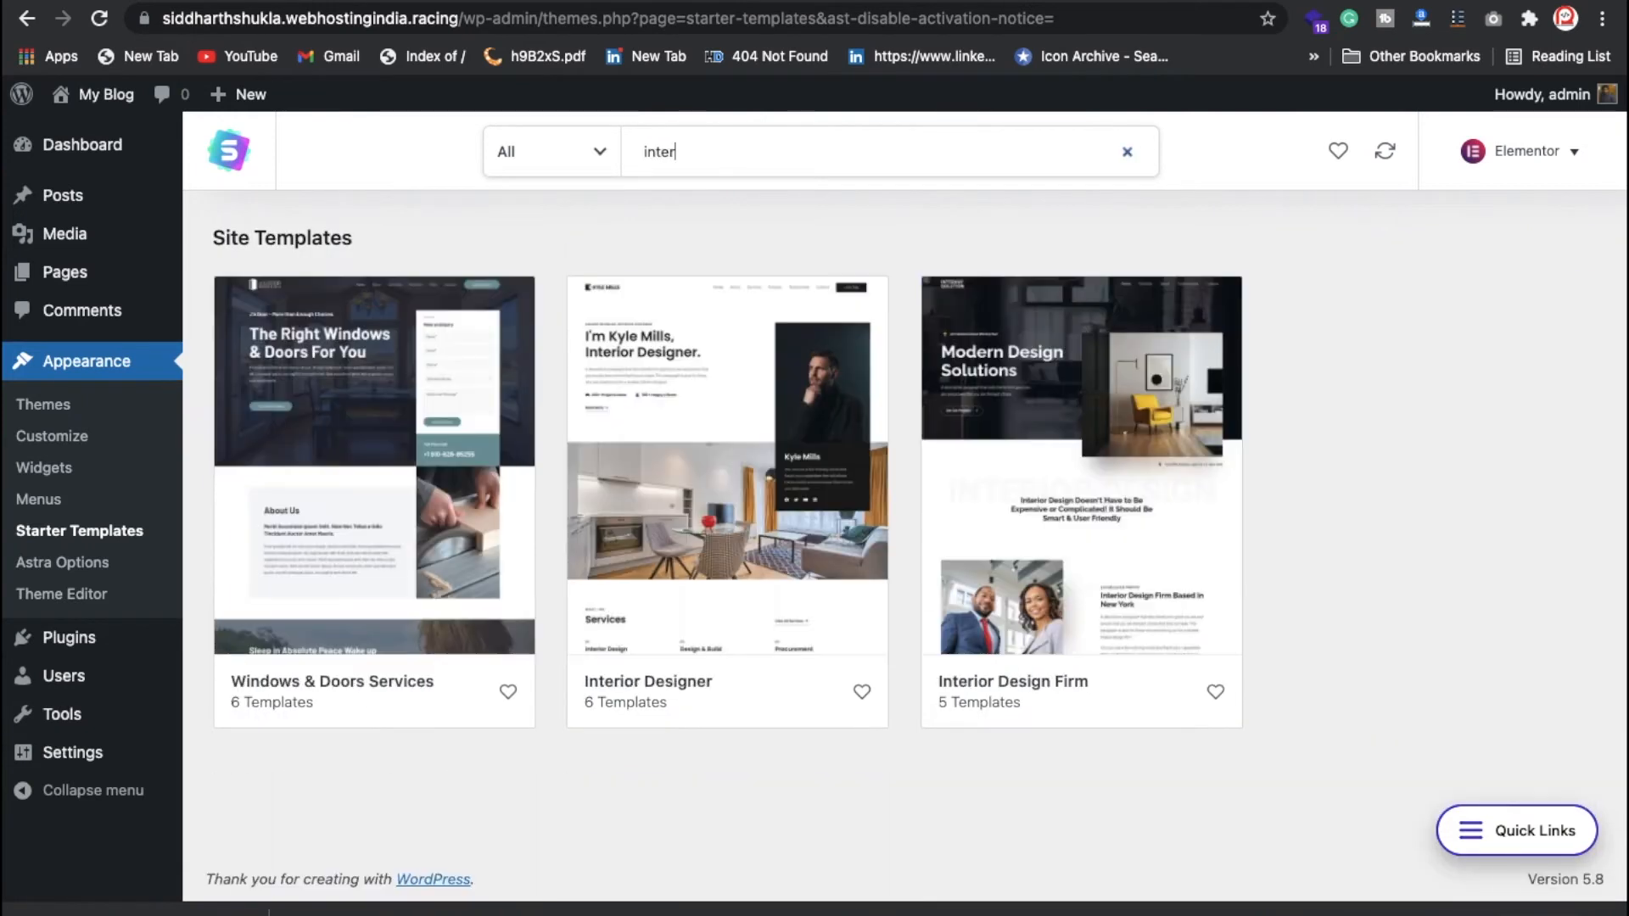
{"action": "key", "text": "Return"}
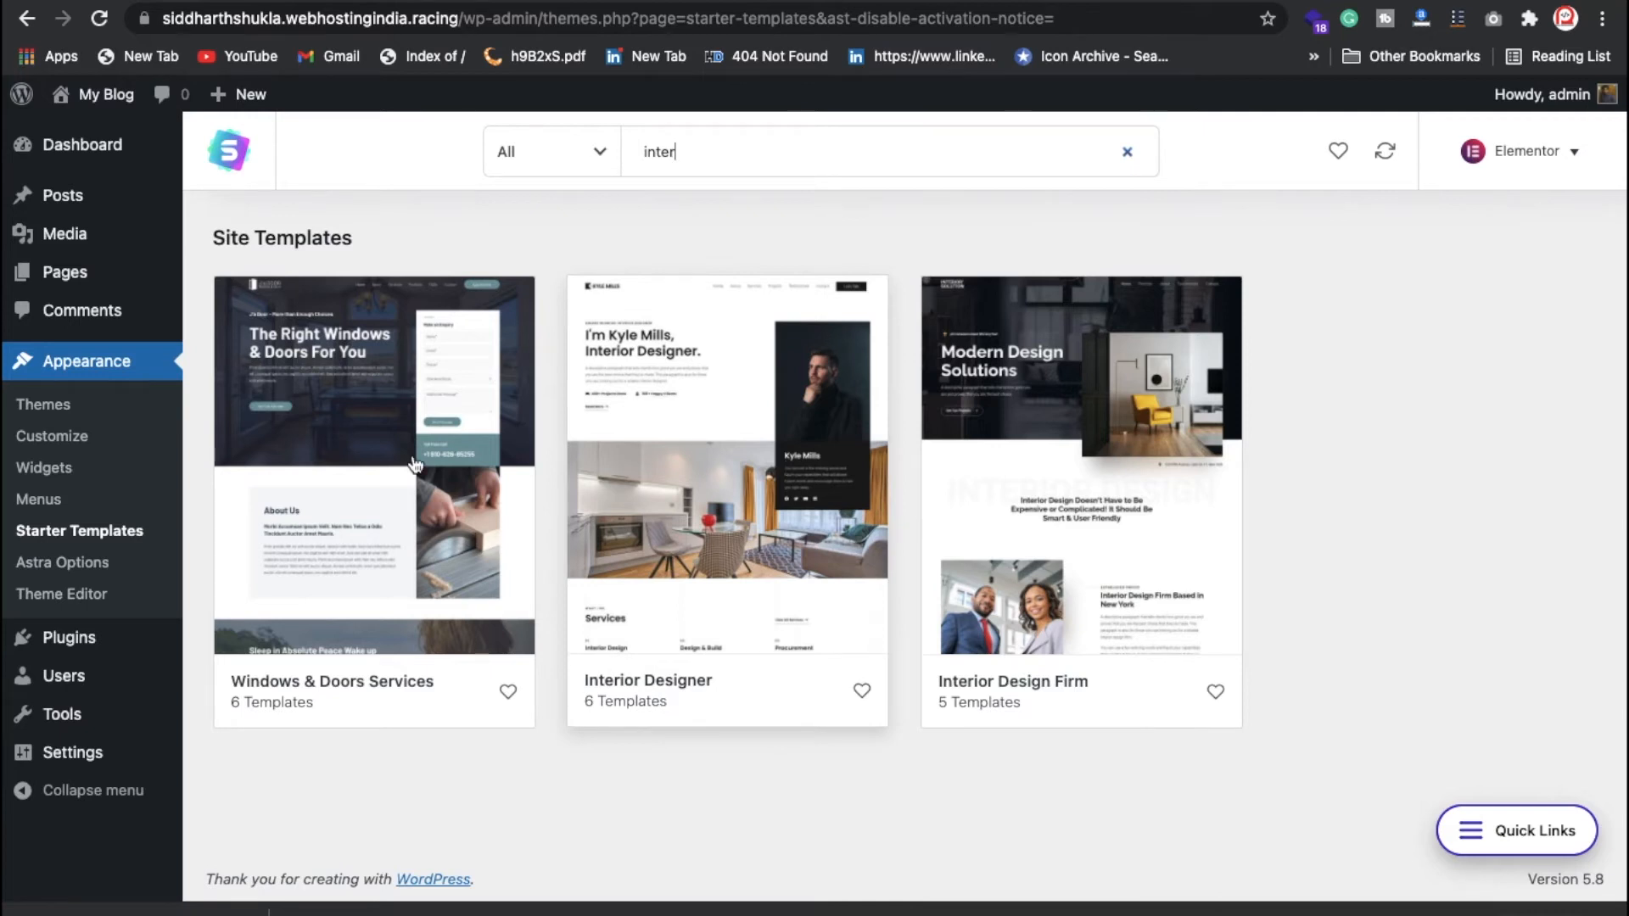
Step: Import the complete Windows & Doors Services site as Intermediate for My client, skipping the details form
{"action": "left_click", "coordinate": [365, 443]}
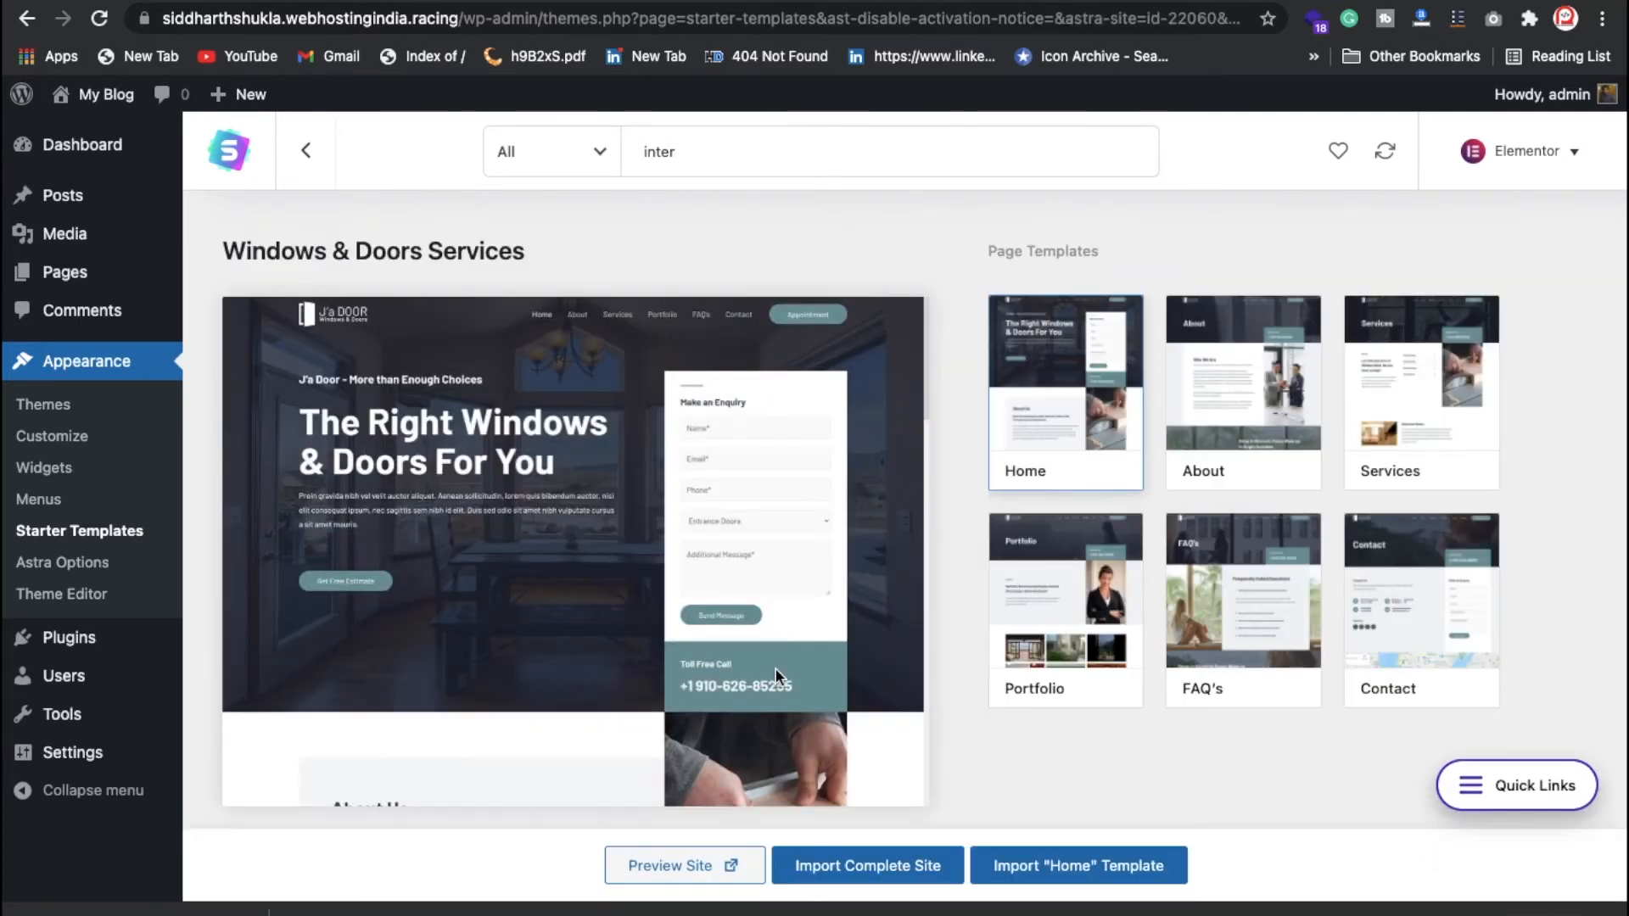
{"action": "scroll", "coordinate": [776, 672], "scroll_direction": "down", "scroll_amount": 3}
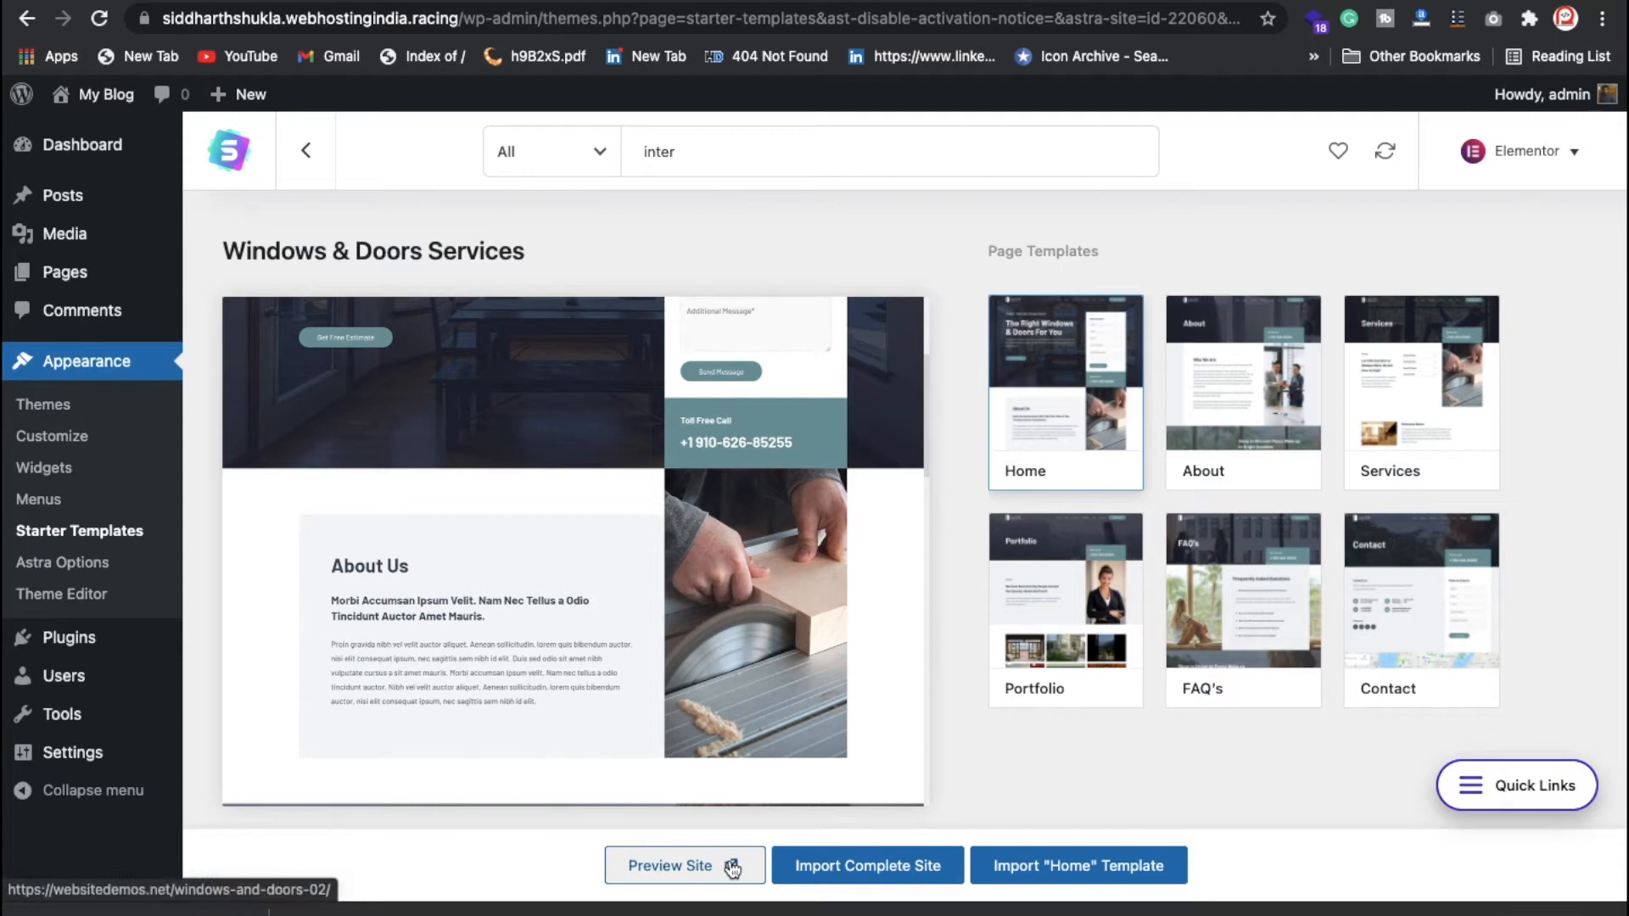
{"action": "left_click", "coordinate": [864, 863]}
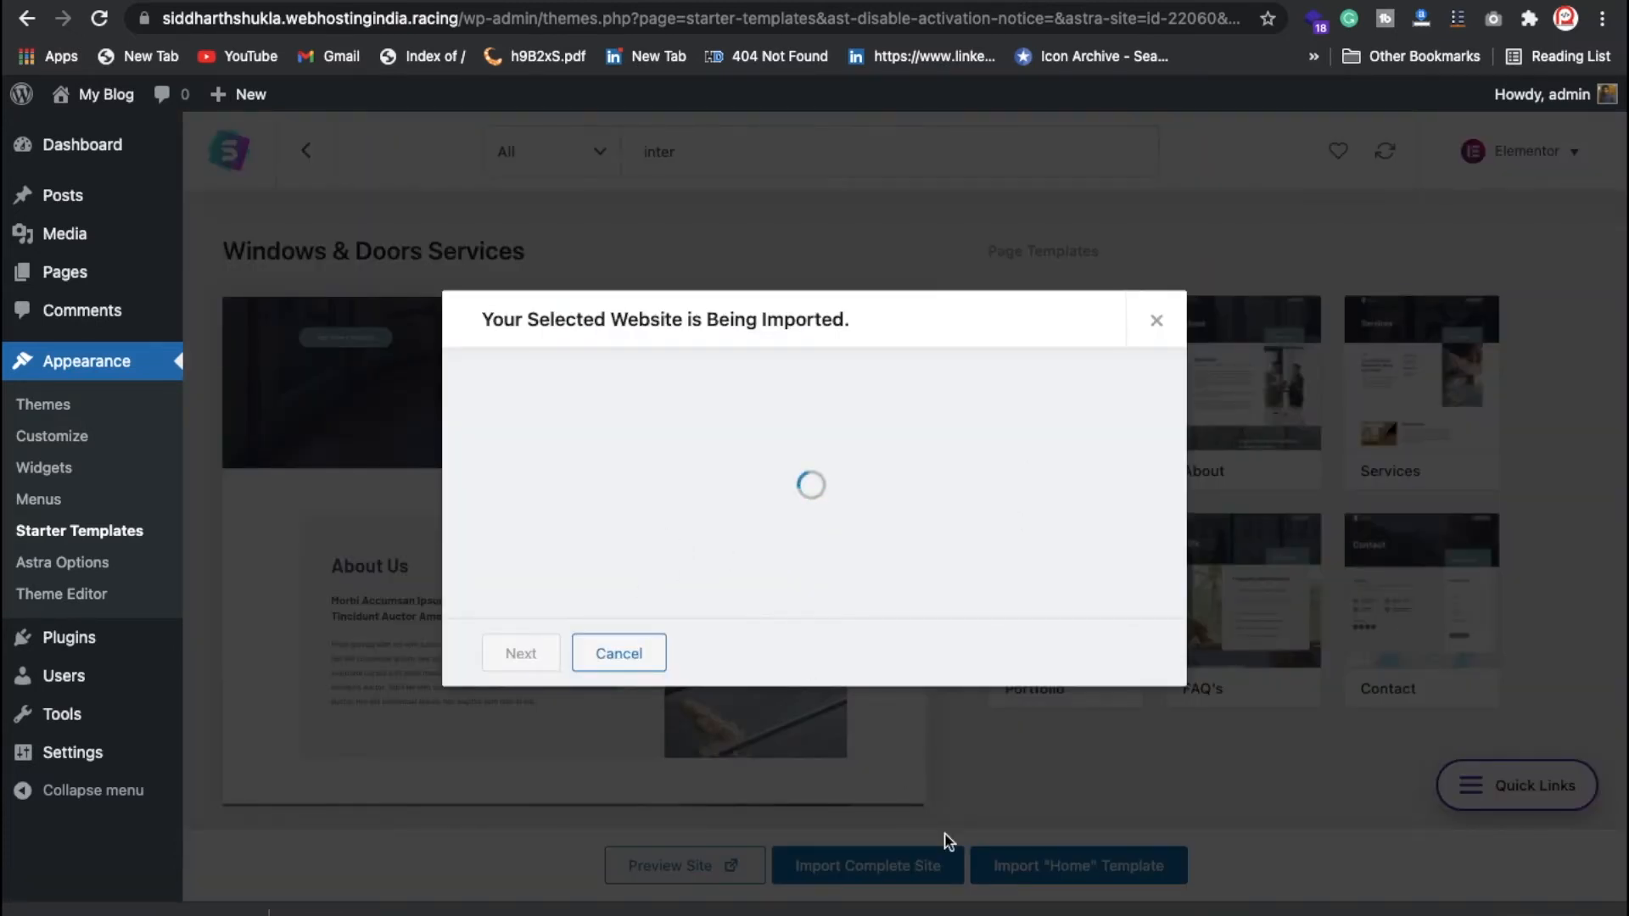
{"action": "left_click", "coordinate": [648, 458]}
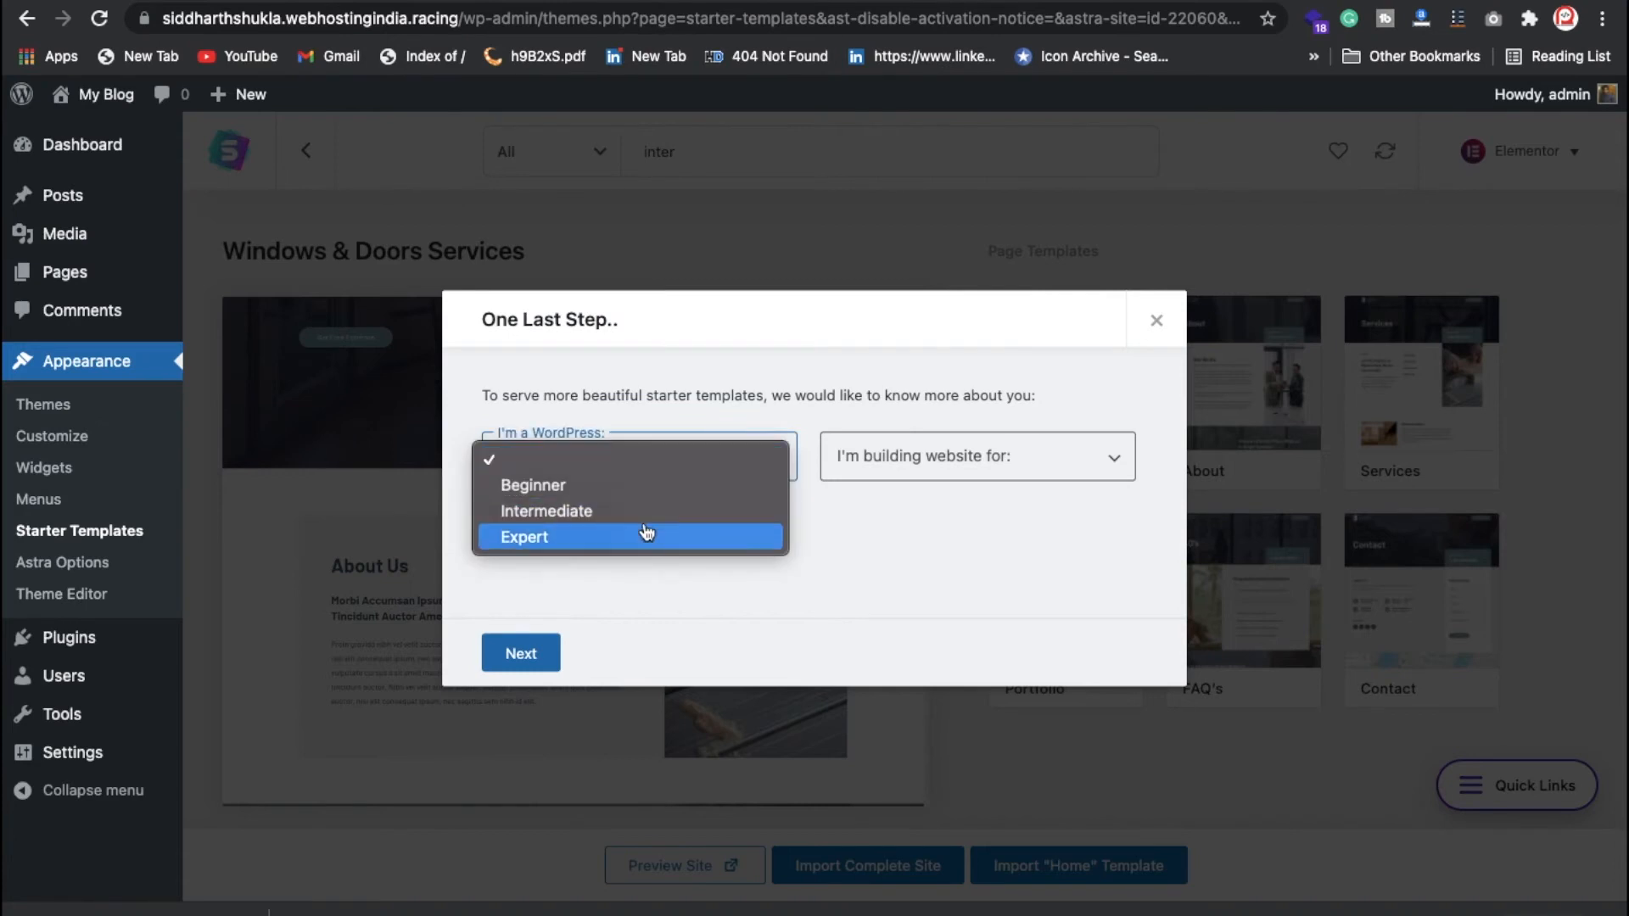
{"action": "left_click", "coordinate": [738, 506]}
{"action": "left_click", "coordinate": [894, 455]}
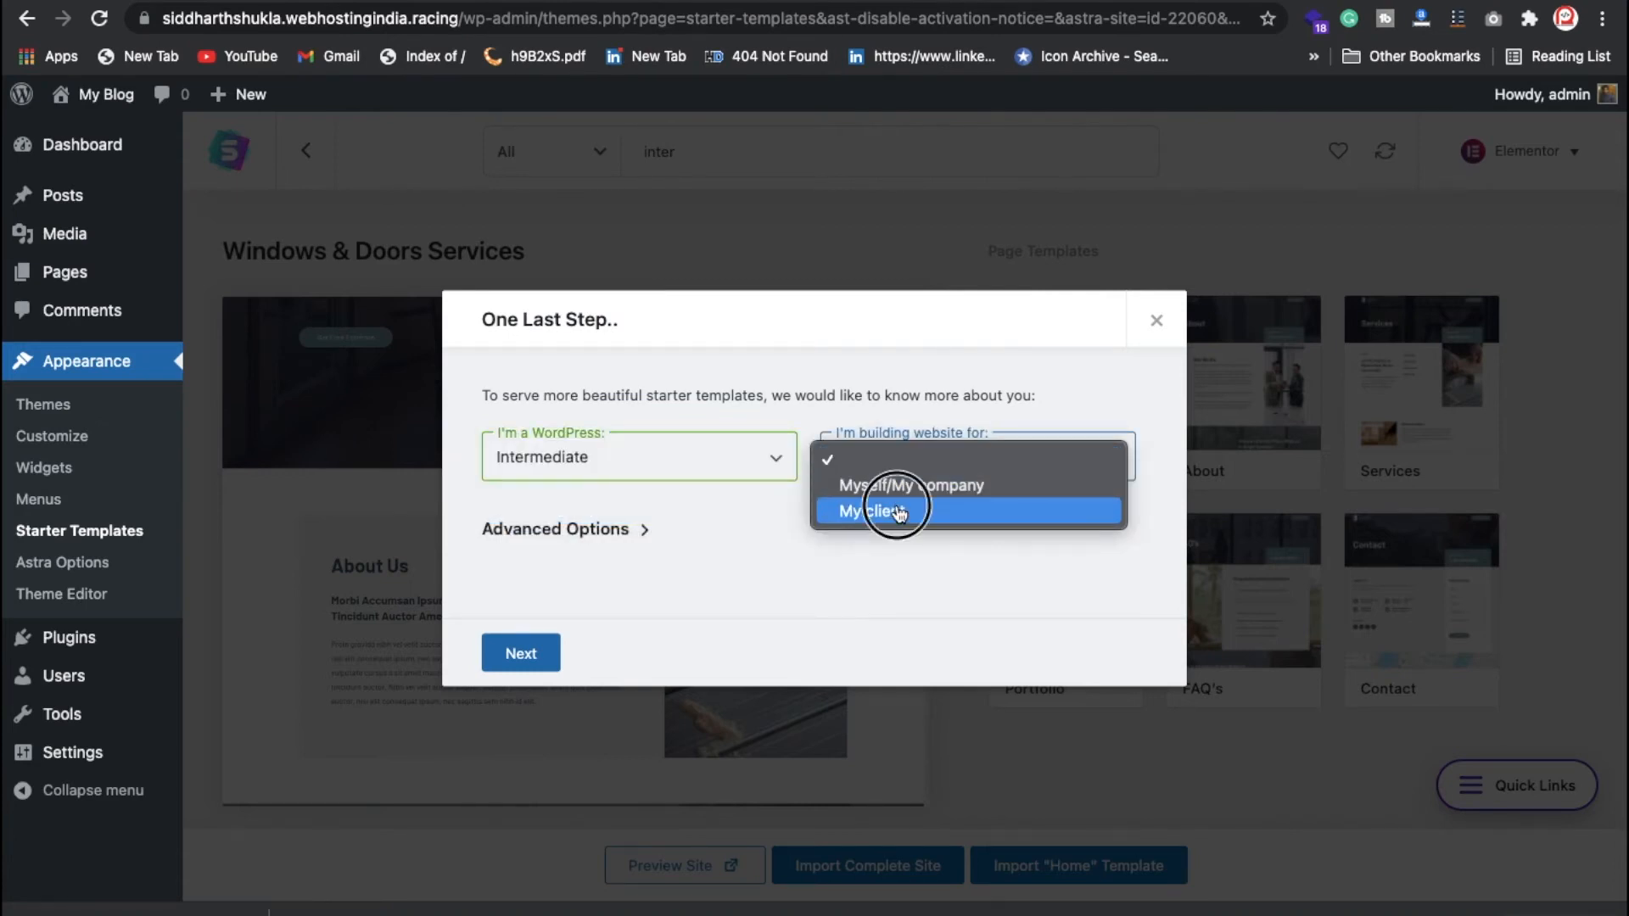
{"action": "left_click", "coordinate": [898, 510]}
{"action": "left_click", "coordinate": [544, 652]}
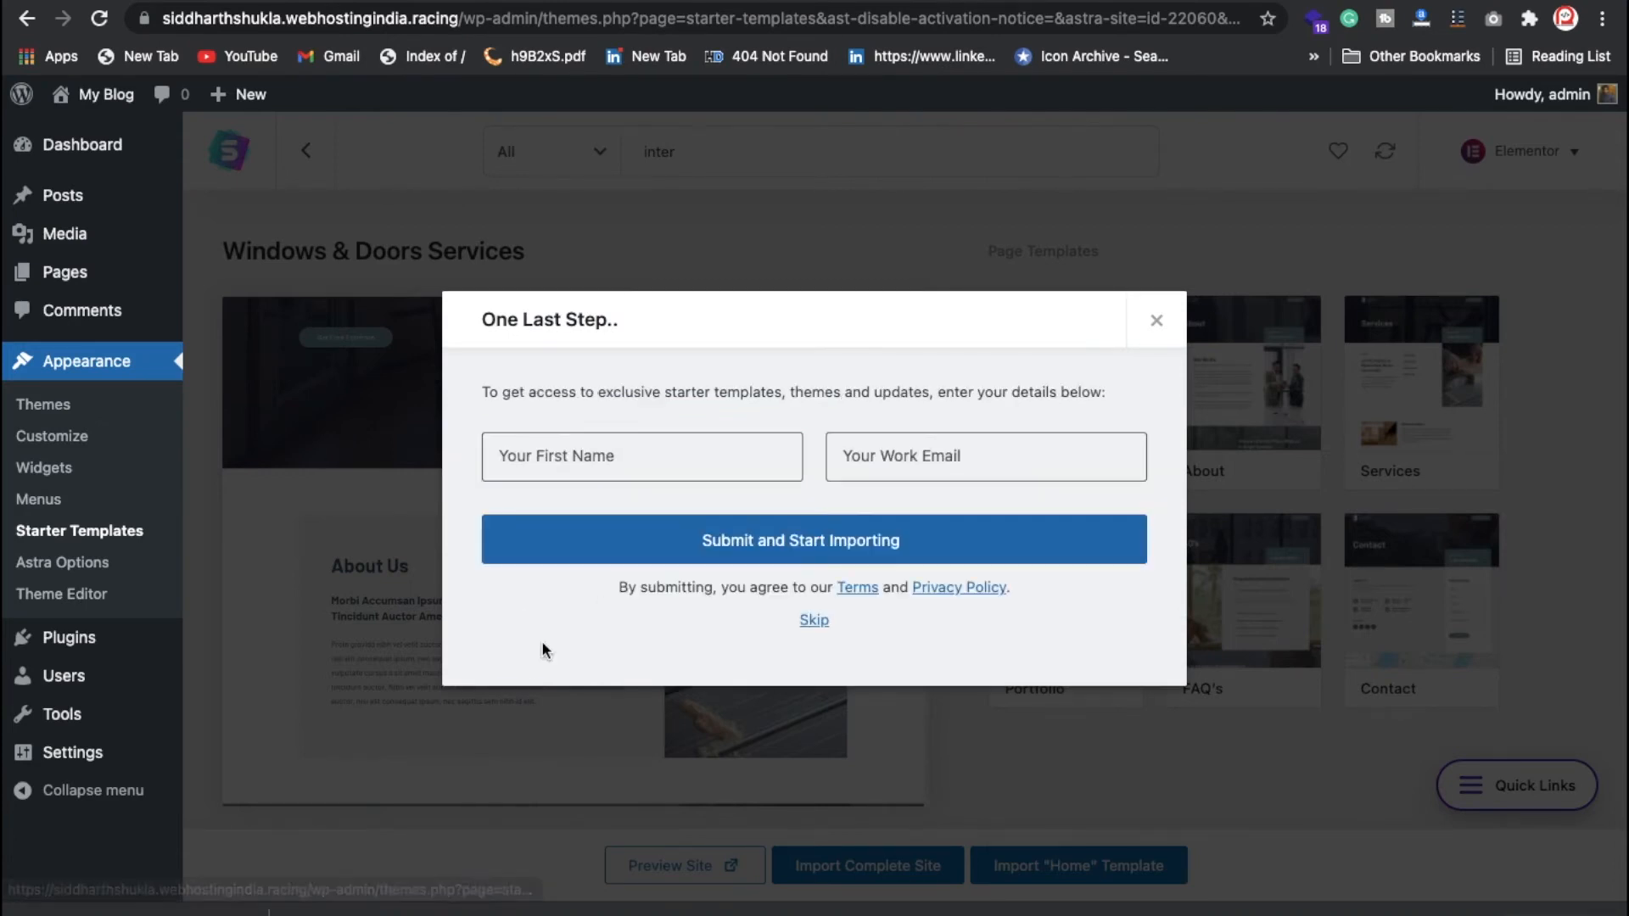
{"action": "left_click", "coordinate": [821, 625]}
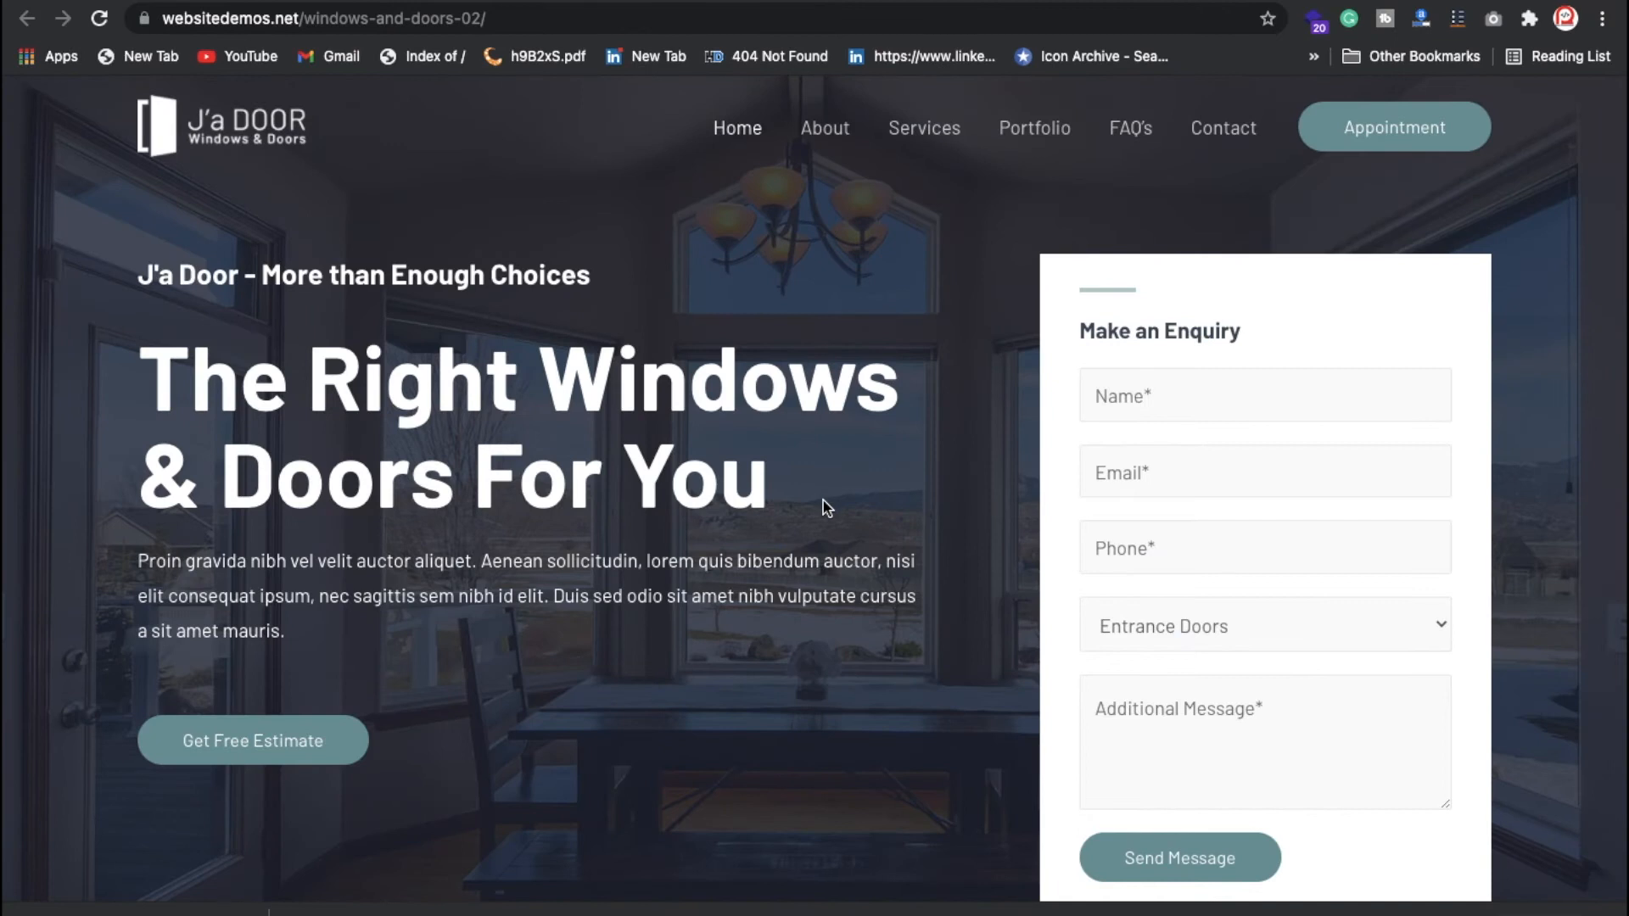
Step: Scroll through the Windows & Doors demo site's J'a Door home page and enquiry form
{"action": "scroll", "coordinate": [823, 503], "scroll_direction": "down", "scroll_amount": 3}
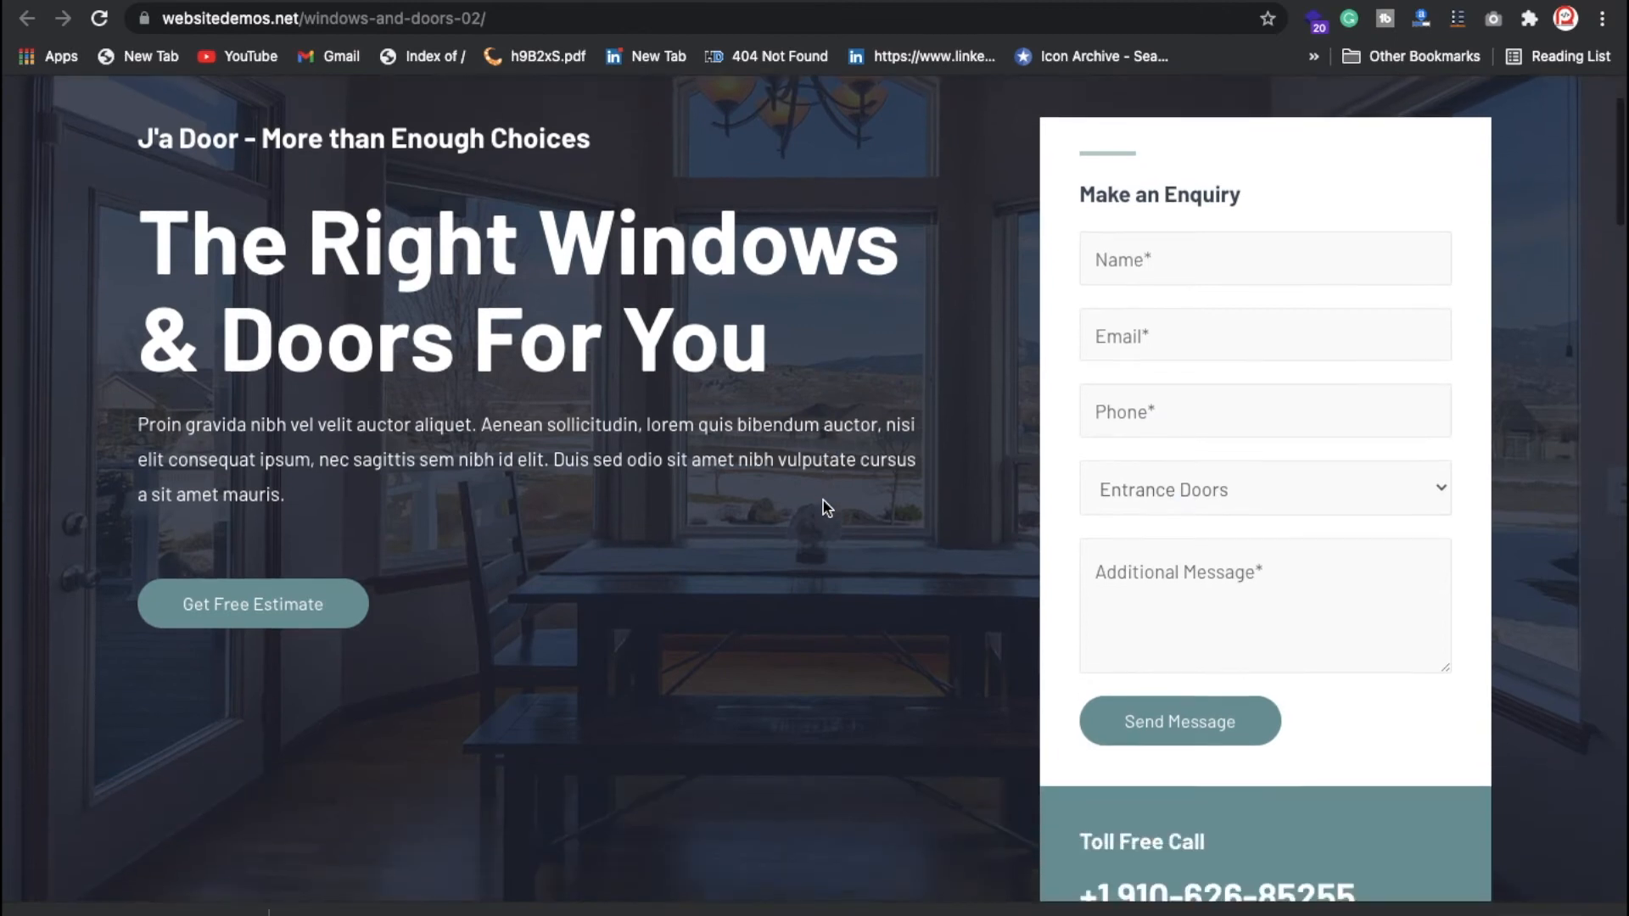
{"action": "scroll", "coordinate": [824, 502], "scroll_direction": "down", "scroll_amount": 10}
{"action": "scroll", "coordinate": [823, 503], "scroll_direction": "up", "scroll_amount": 15}
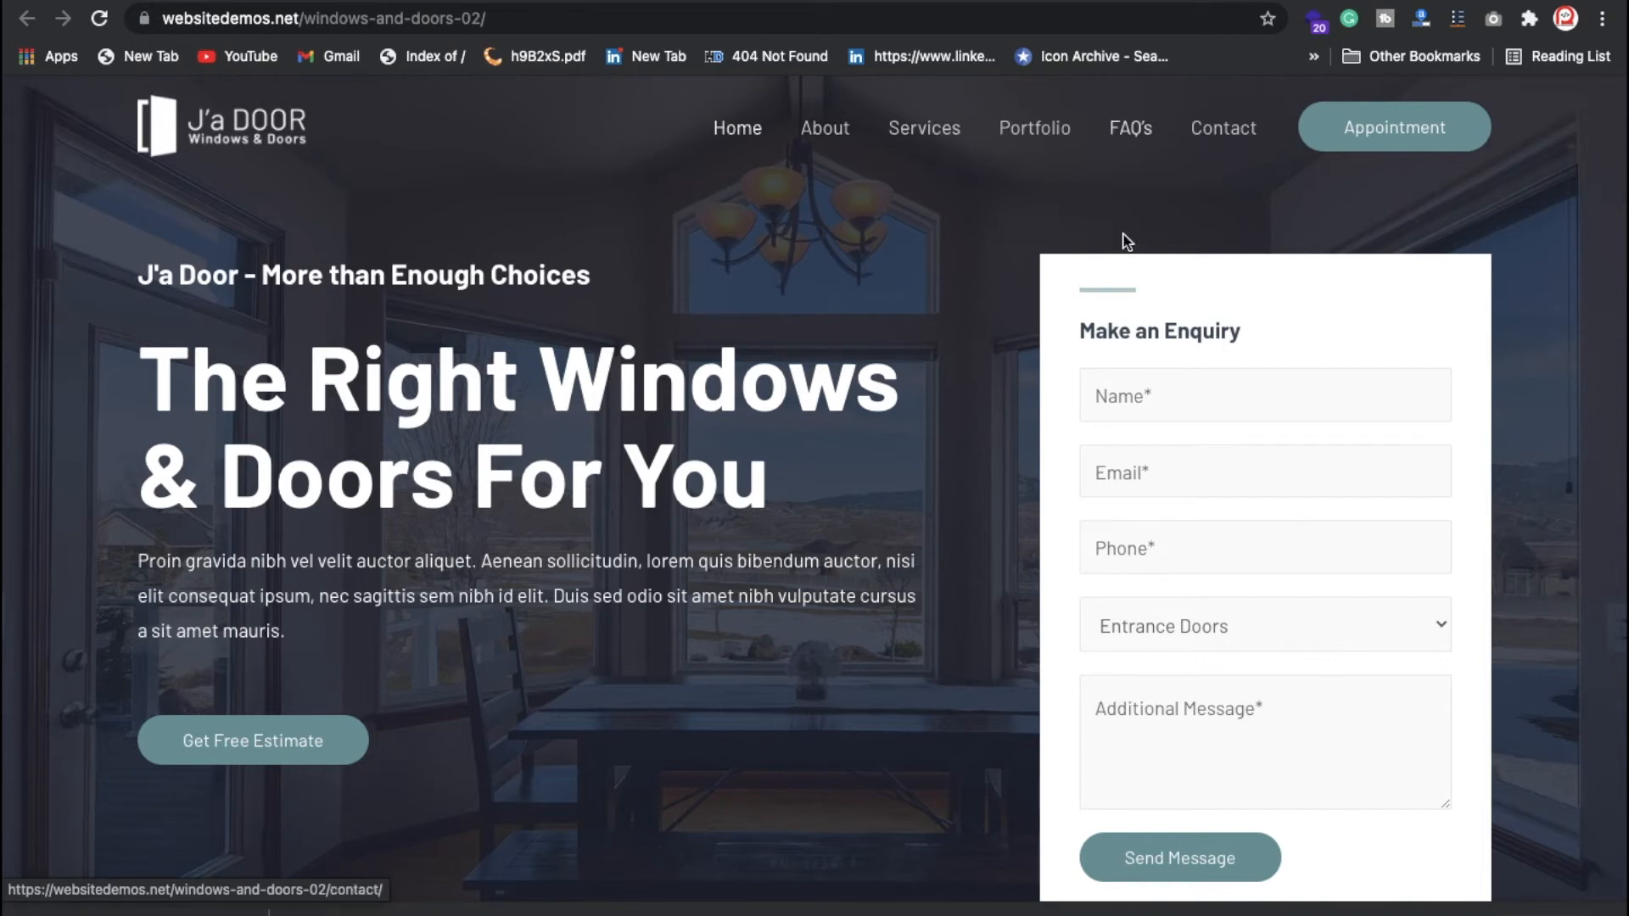
{"action": "scroll", "coordinate": [1022, 406], "scroll_direction": "down", "scroll_amount": 5}
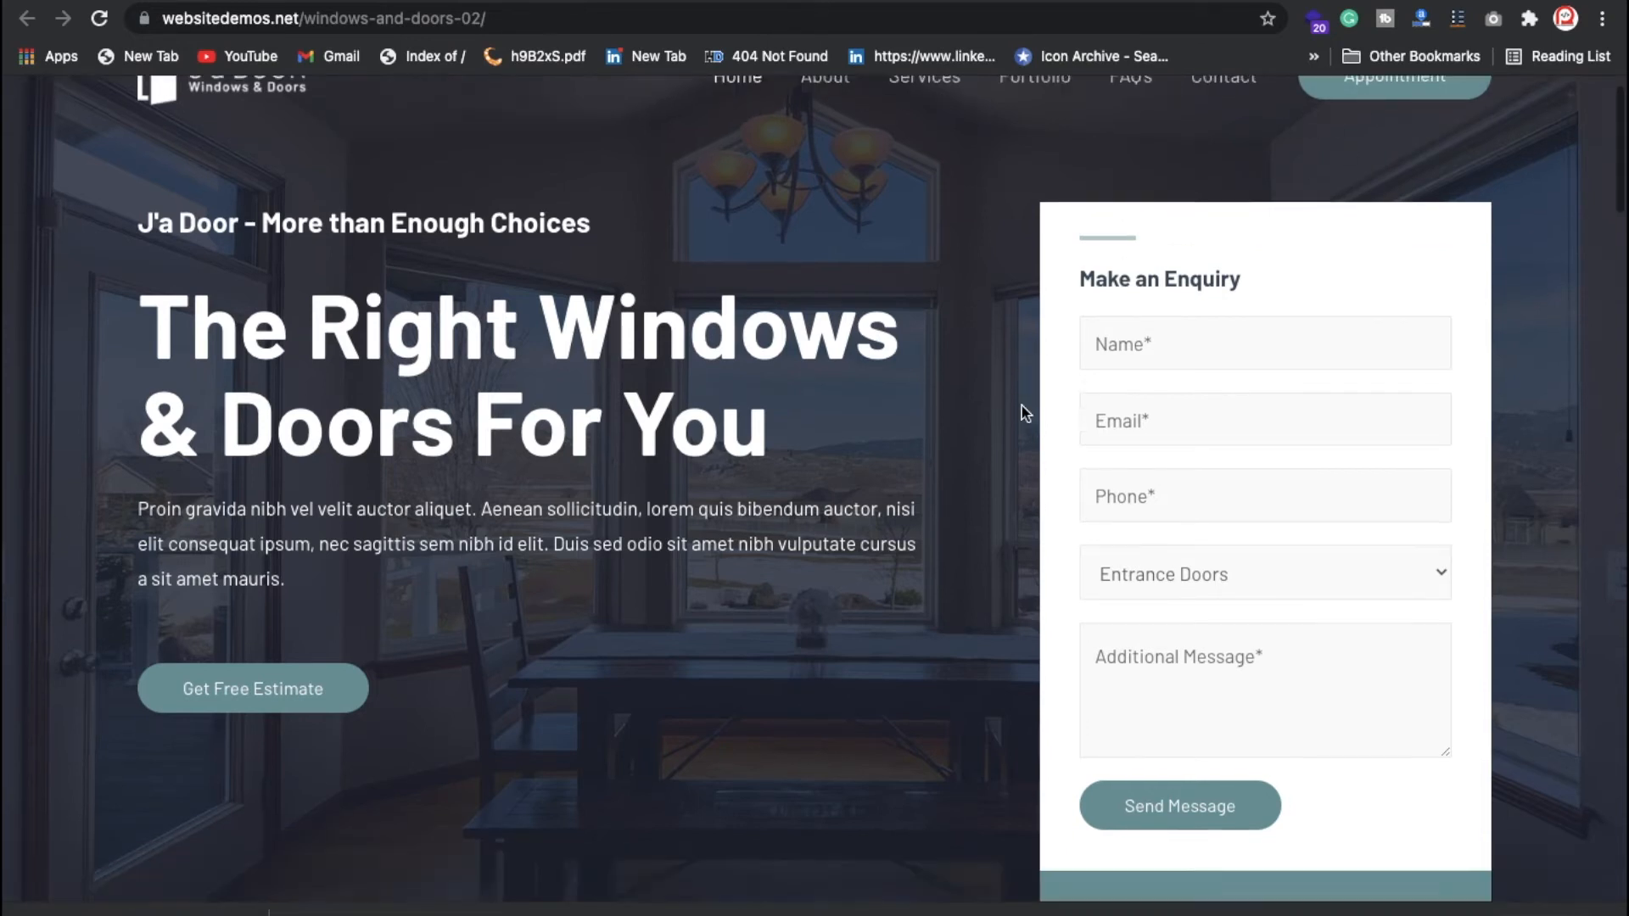
{"action": "scroll", "coordinate": [781, 422], "scroll_direction": "up", "scroll_amount": 3}
{"action": "scroll", "coordinate": [782, 423], "scroll_direction": "up", "scroll_amount": 1}
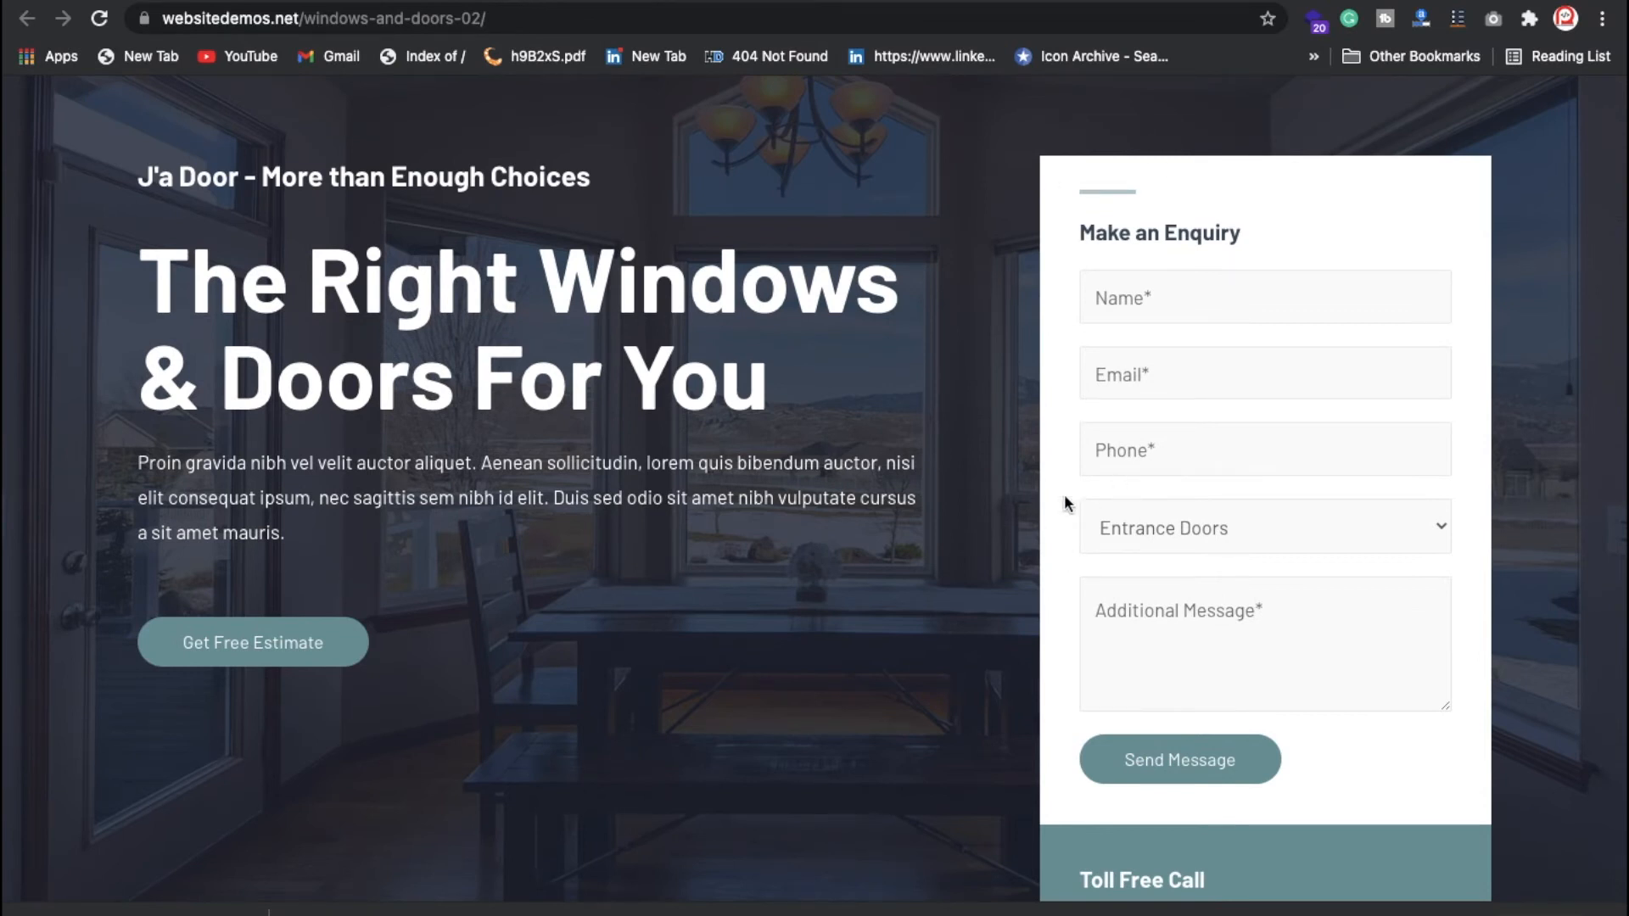
{"action": "scroll", "coordinate": [1133, 594], "scroll_direction": "down", "scroll_amount": 8}
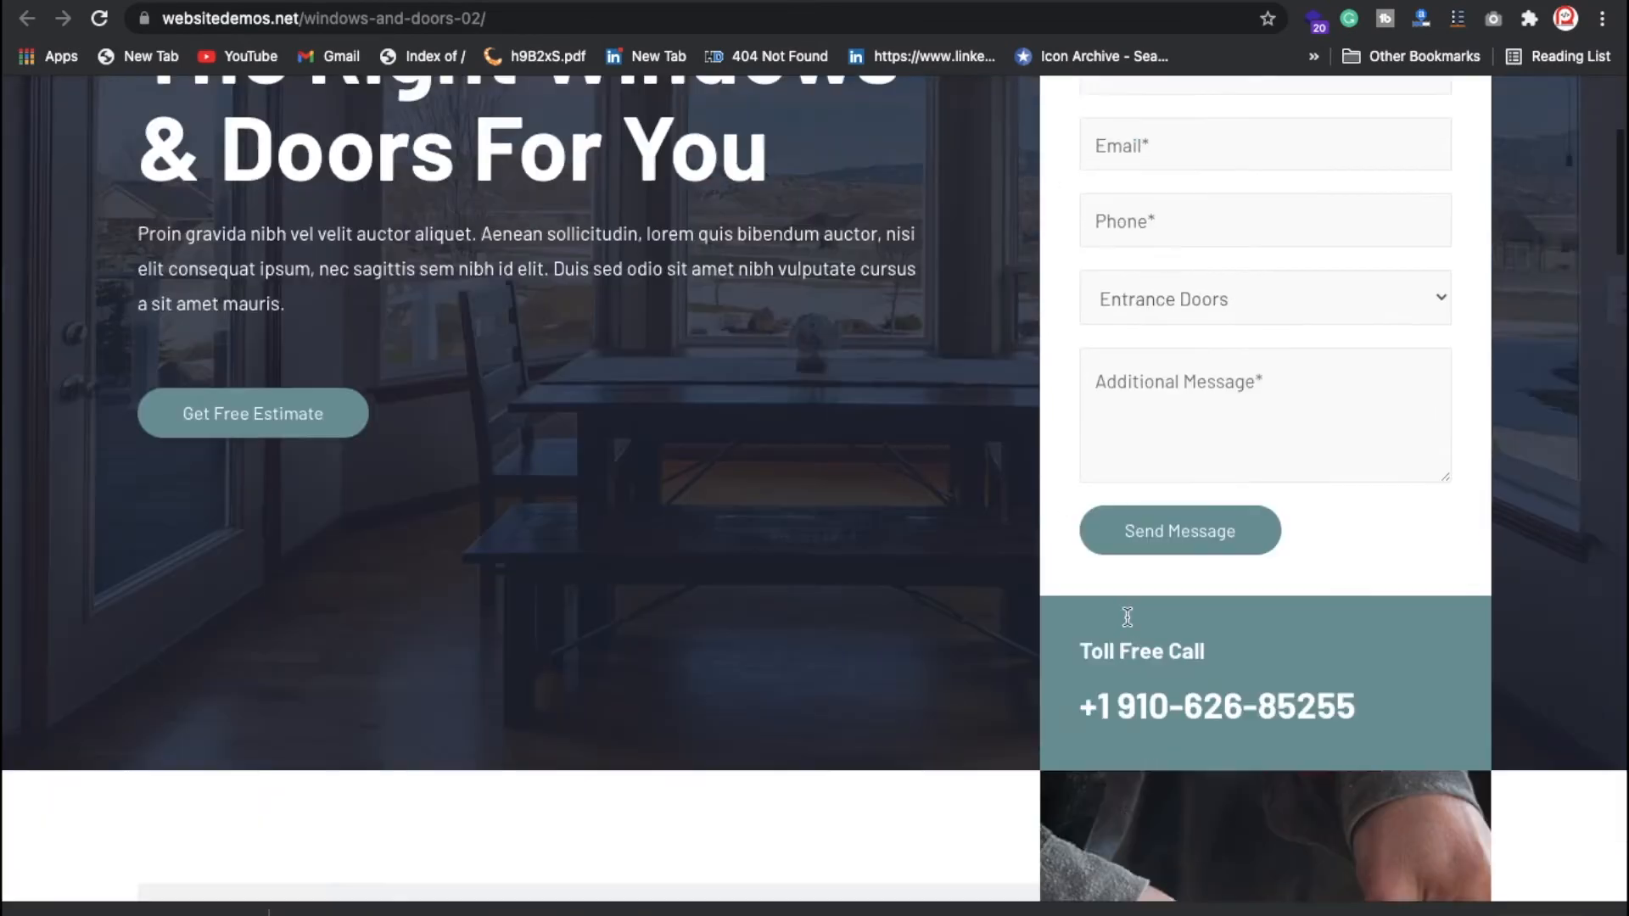
{"action": "scroll", "coordinate": [1127, 619], "scroll_direction": "down", "scroll_amount": 20}
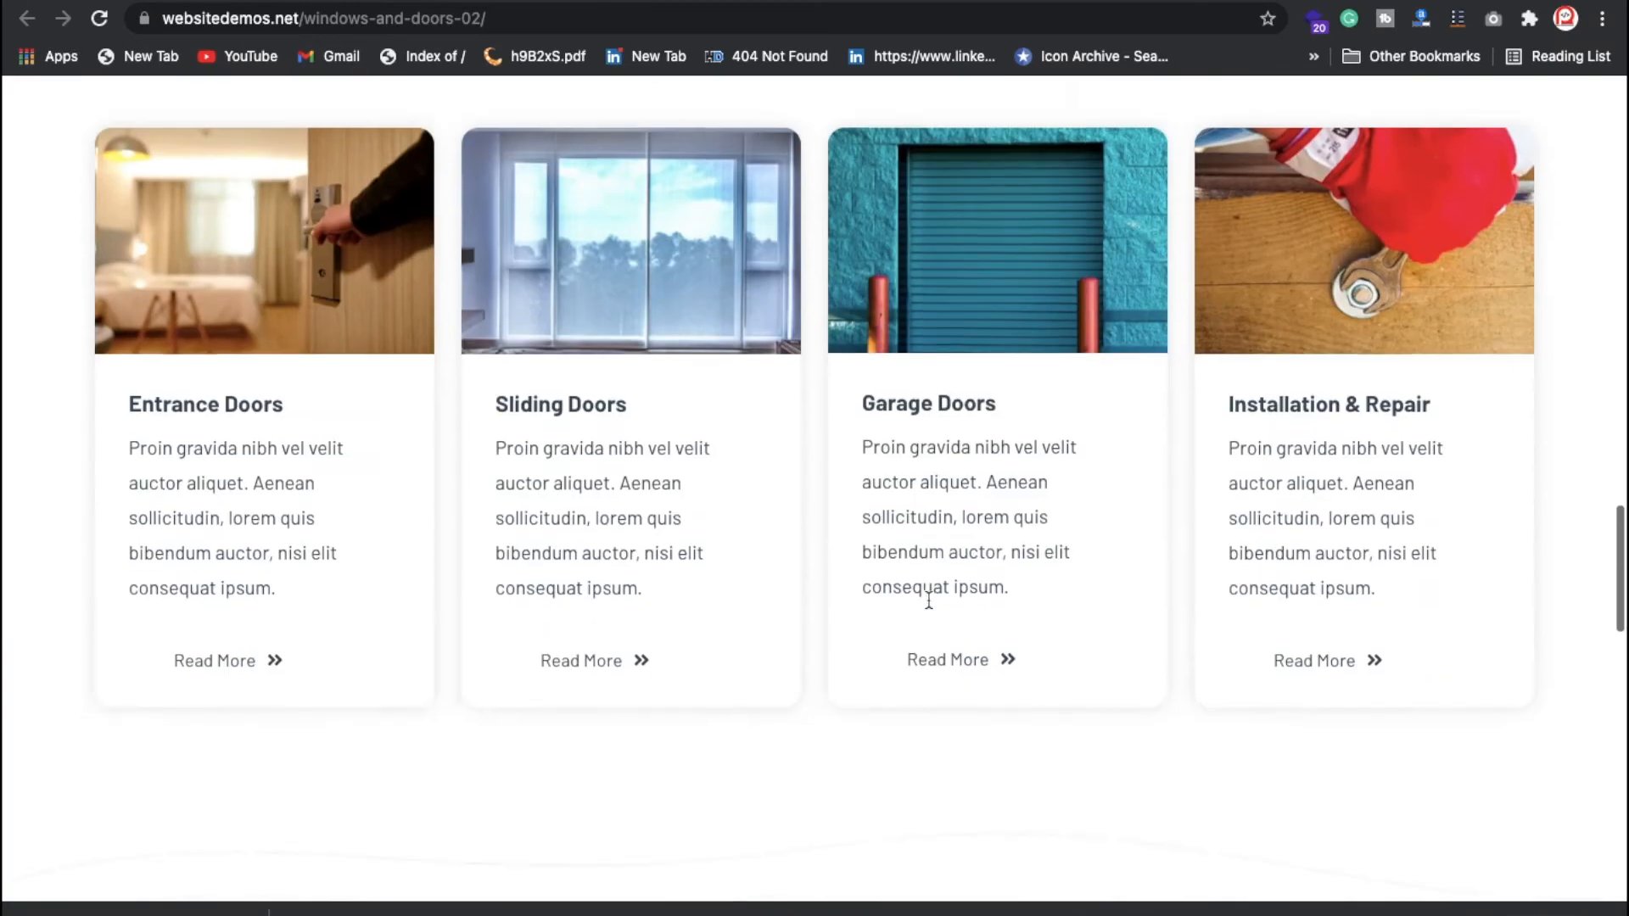
{"action": "scroll", "coordinate": [929, 601], "scroll_direction": "down", "scroll_amount": 5}
{"action": "scroll", "coordinate": [929, 601], "scroll_direction": "up", "scroll_amount": 20}
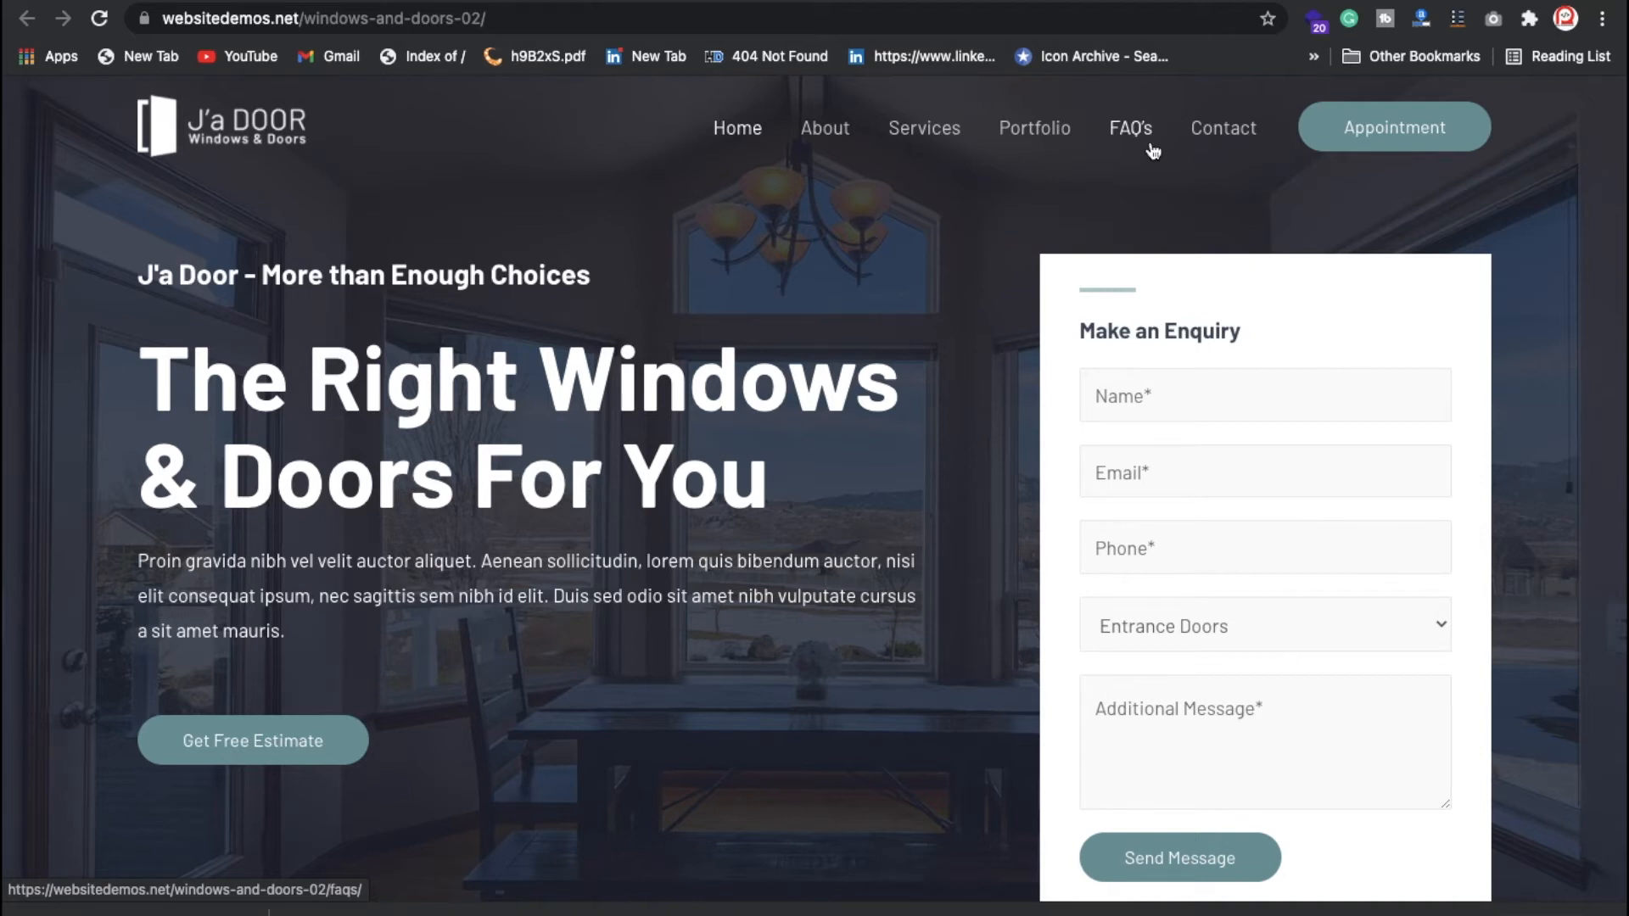
Step: Switch back to the WordPress tab to check the import progress
{"action": "left_click", "coordinate": [1188, 1]}
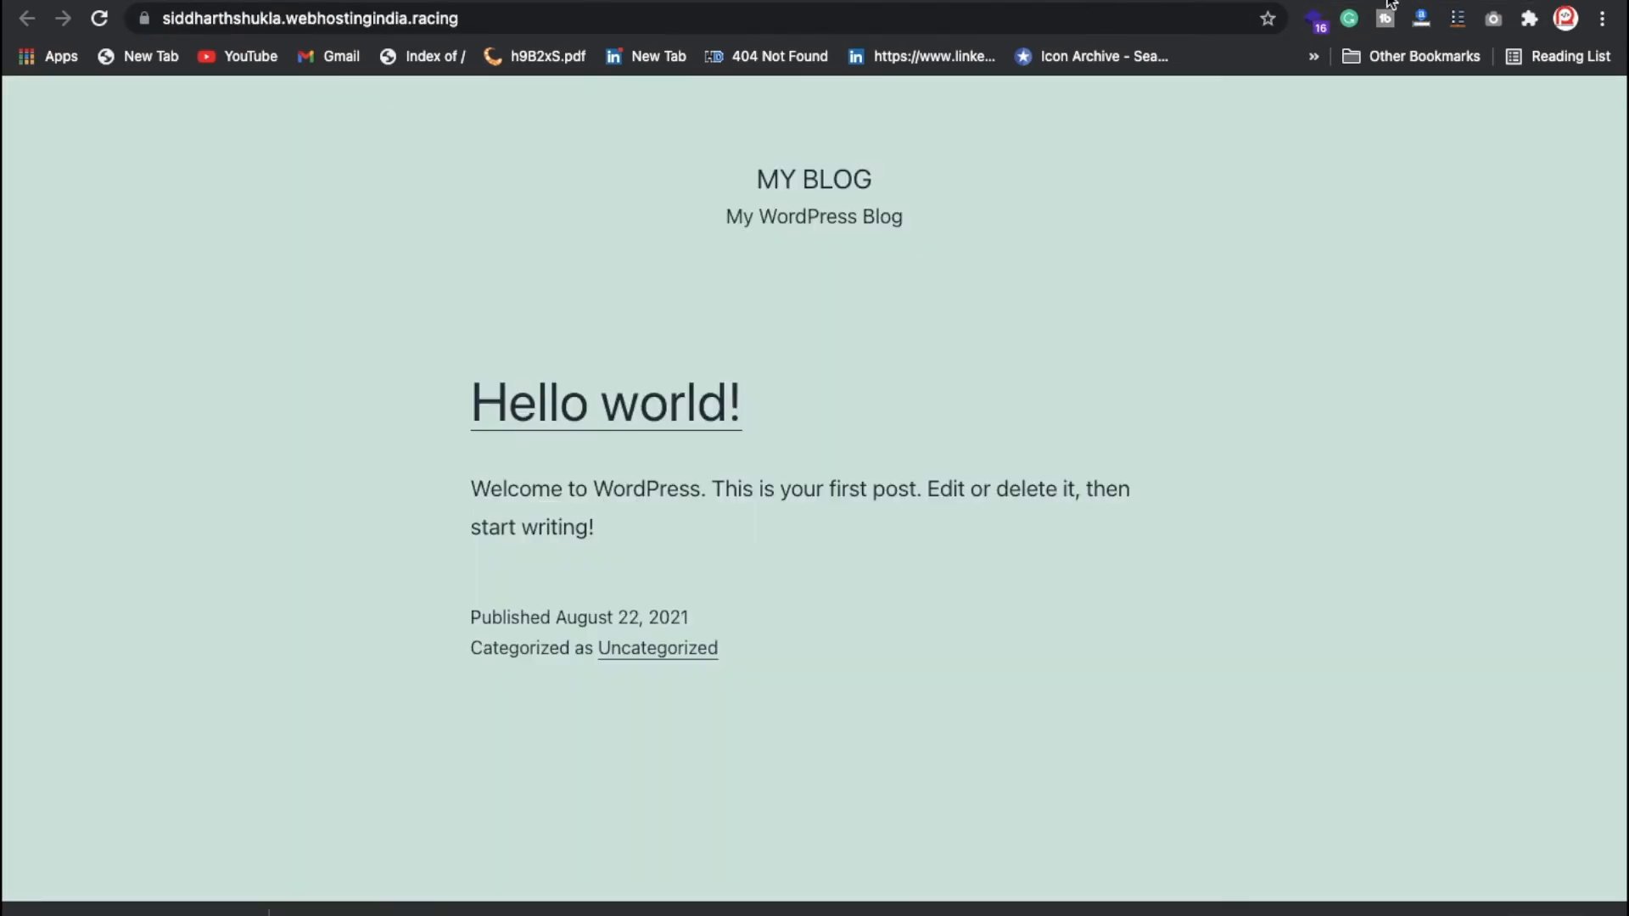
Step: Reload the live site's homepage while the import finishes
{"action": "left_click", "coordinate": [1206, 25]}
{"action": "key", "text": "Return"}
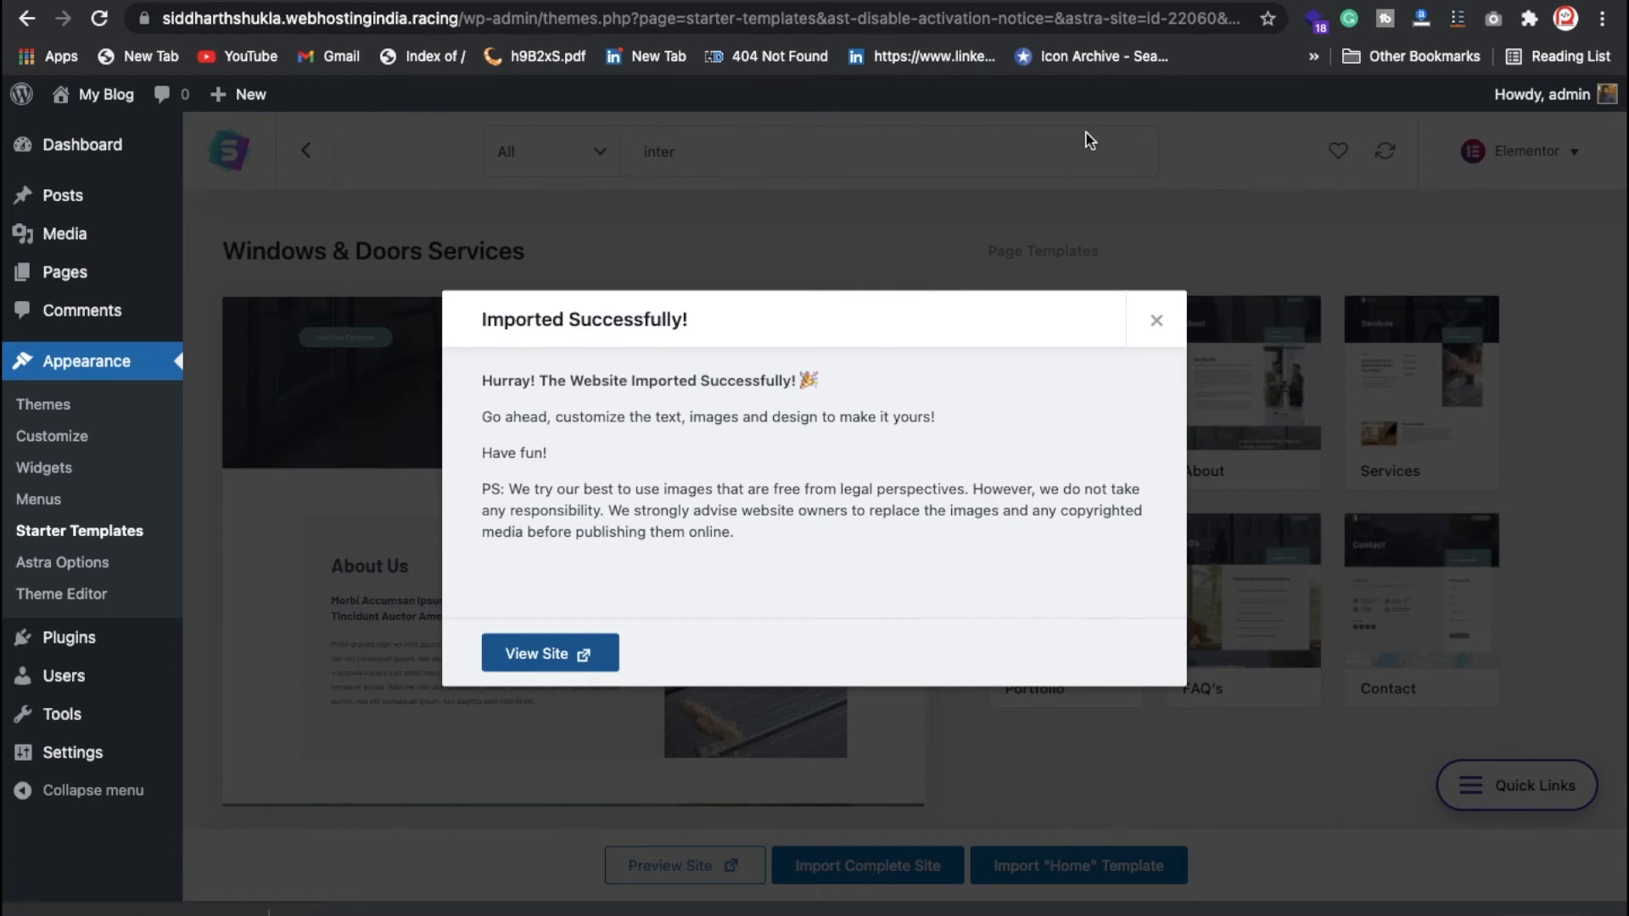
Step: View the imported homepage, then go to the primary menu in the Customizer
{"action": "left_click", "coordinate": [1209, 2]}
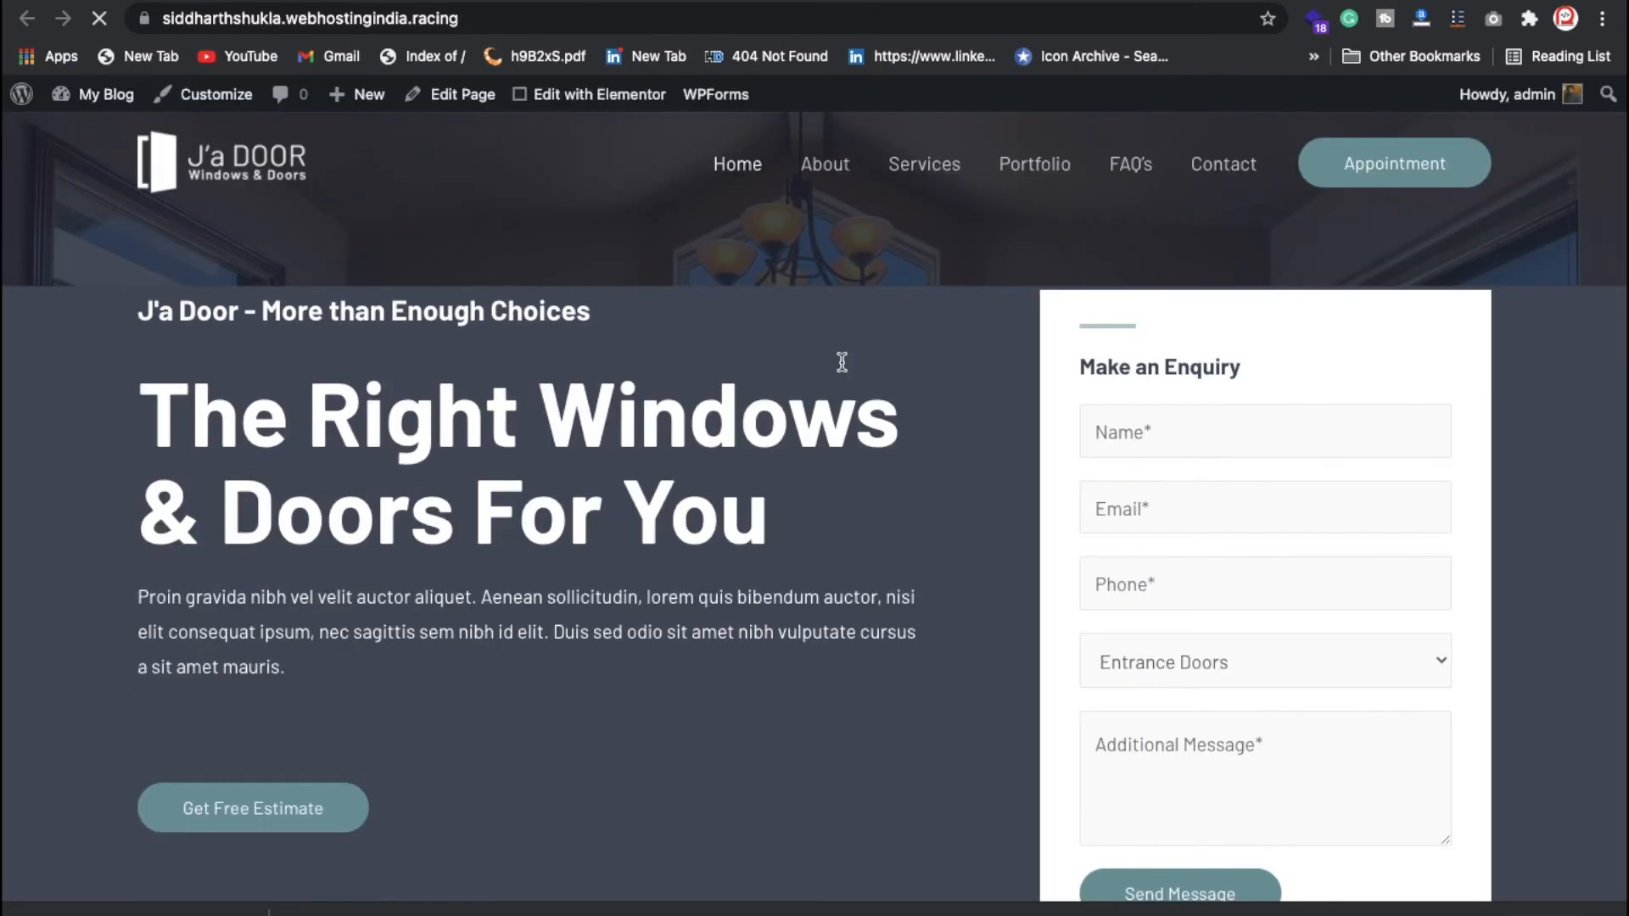
{"action": "scroll", "coordinate": [758, 560], "scroll_direction": "down", "scroll_amount": 20}
{"action": "scroll", "coordinate": [758, 560], "scroll_direction": "up", "scroll_amount": 20}
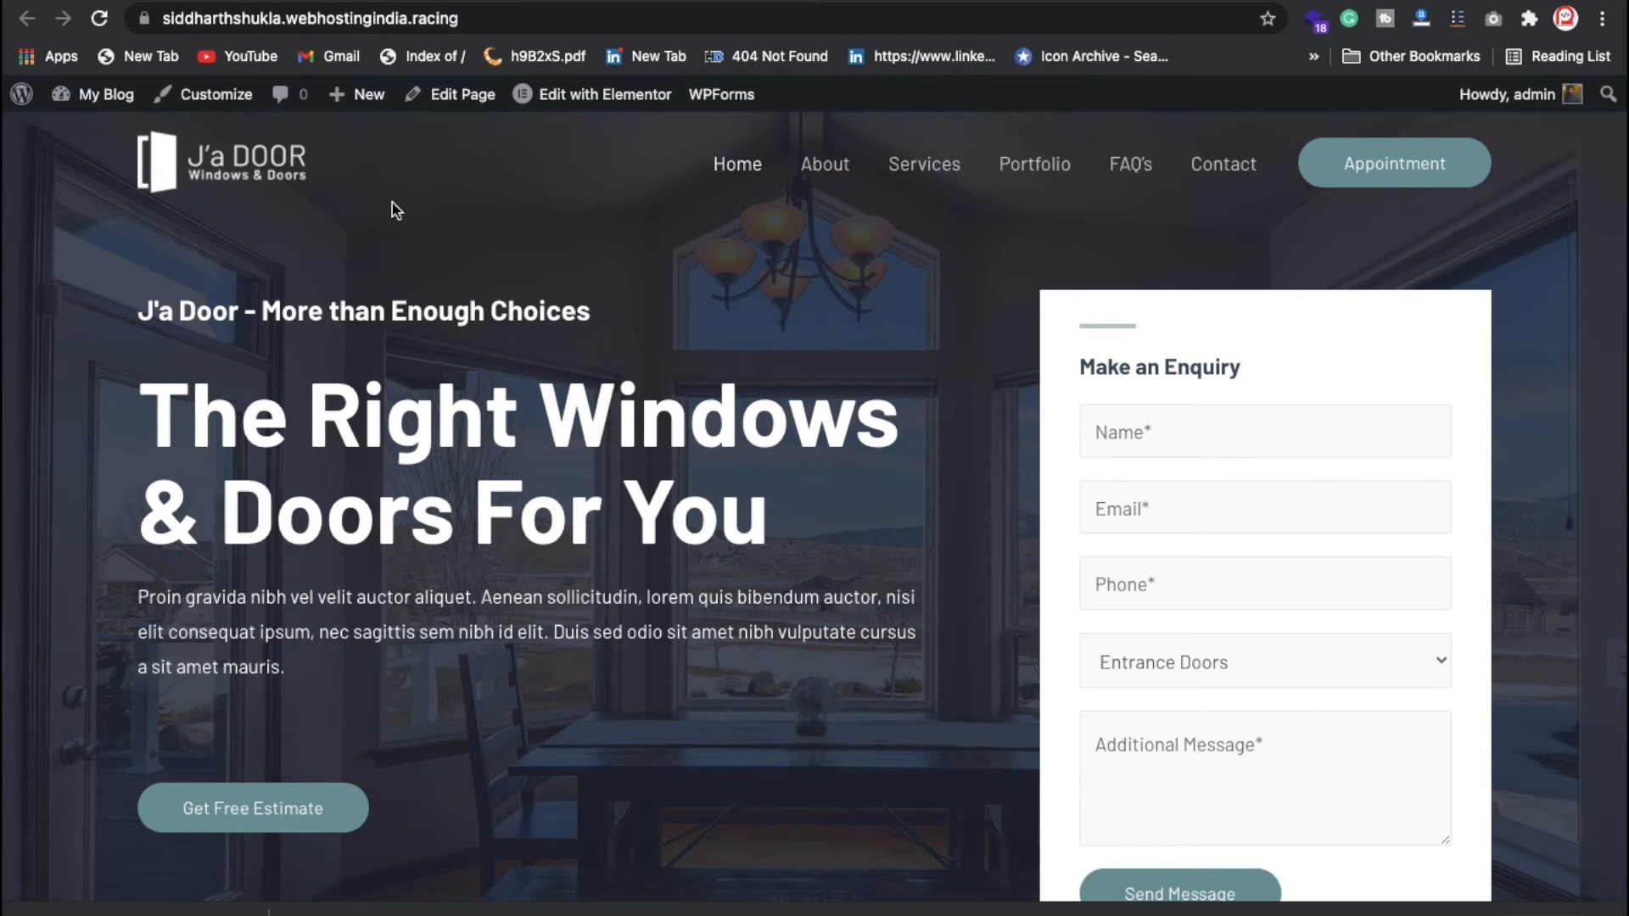
{"action": "left_click", "coordinate": [236, 100]}
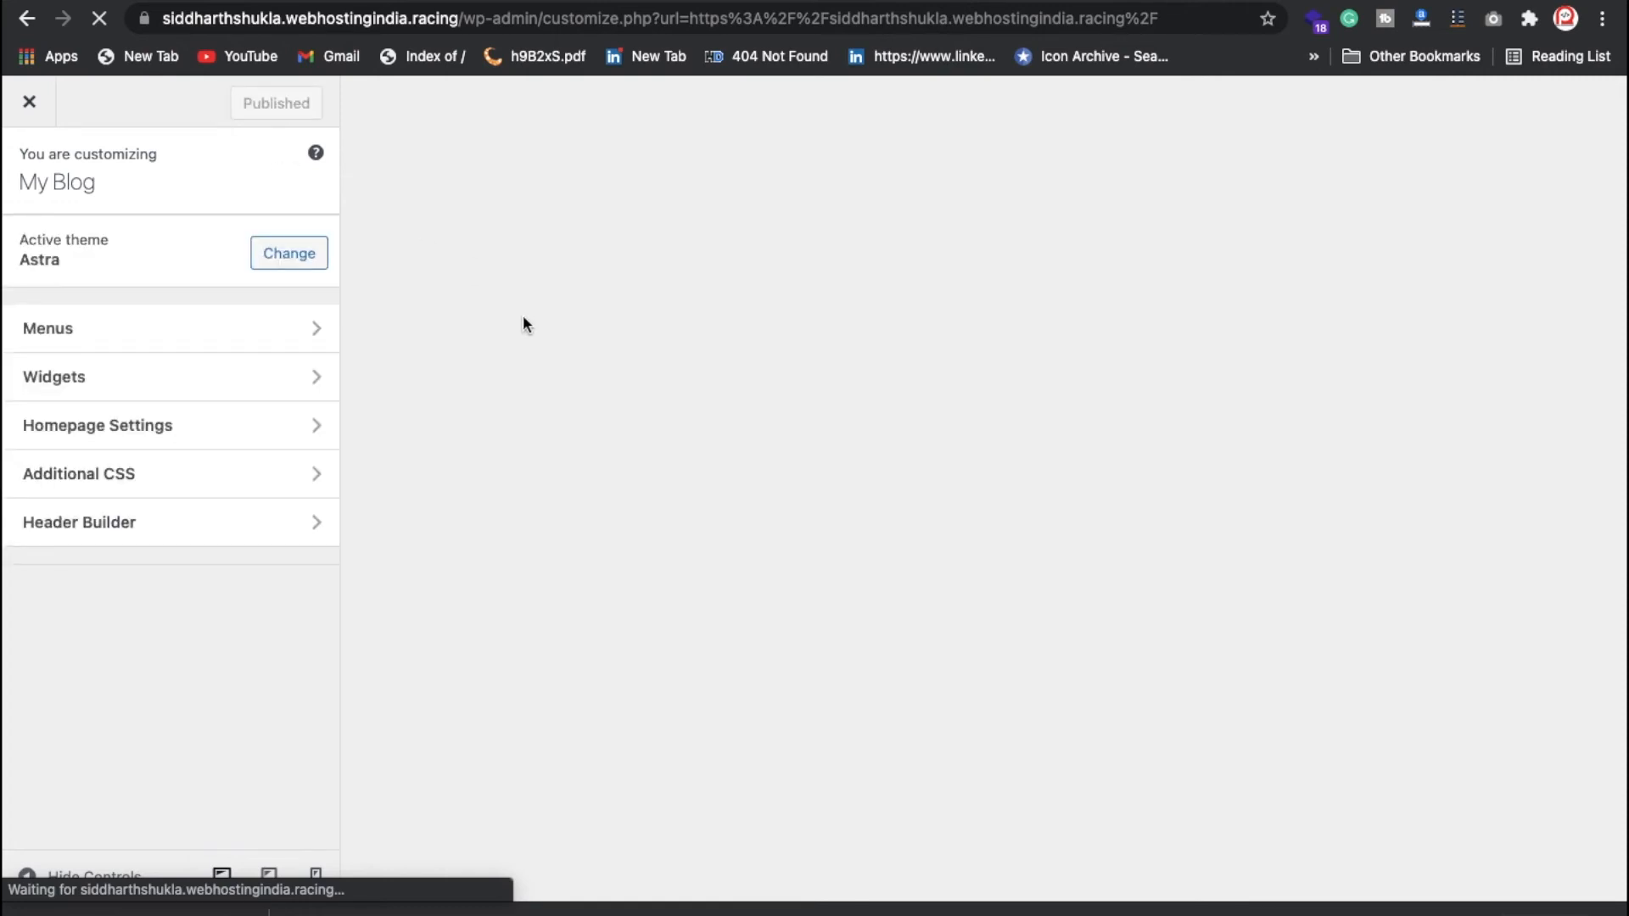
{"action": "scroll", "coordinate": [202, 675], "scroll_direction": "down", "scroll_amount": 1}
{"action": "left_click", "coordinate": [217, 680]}
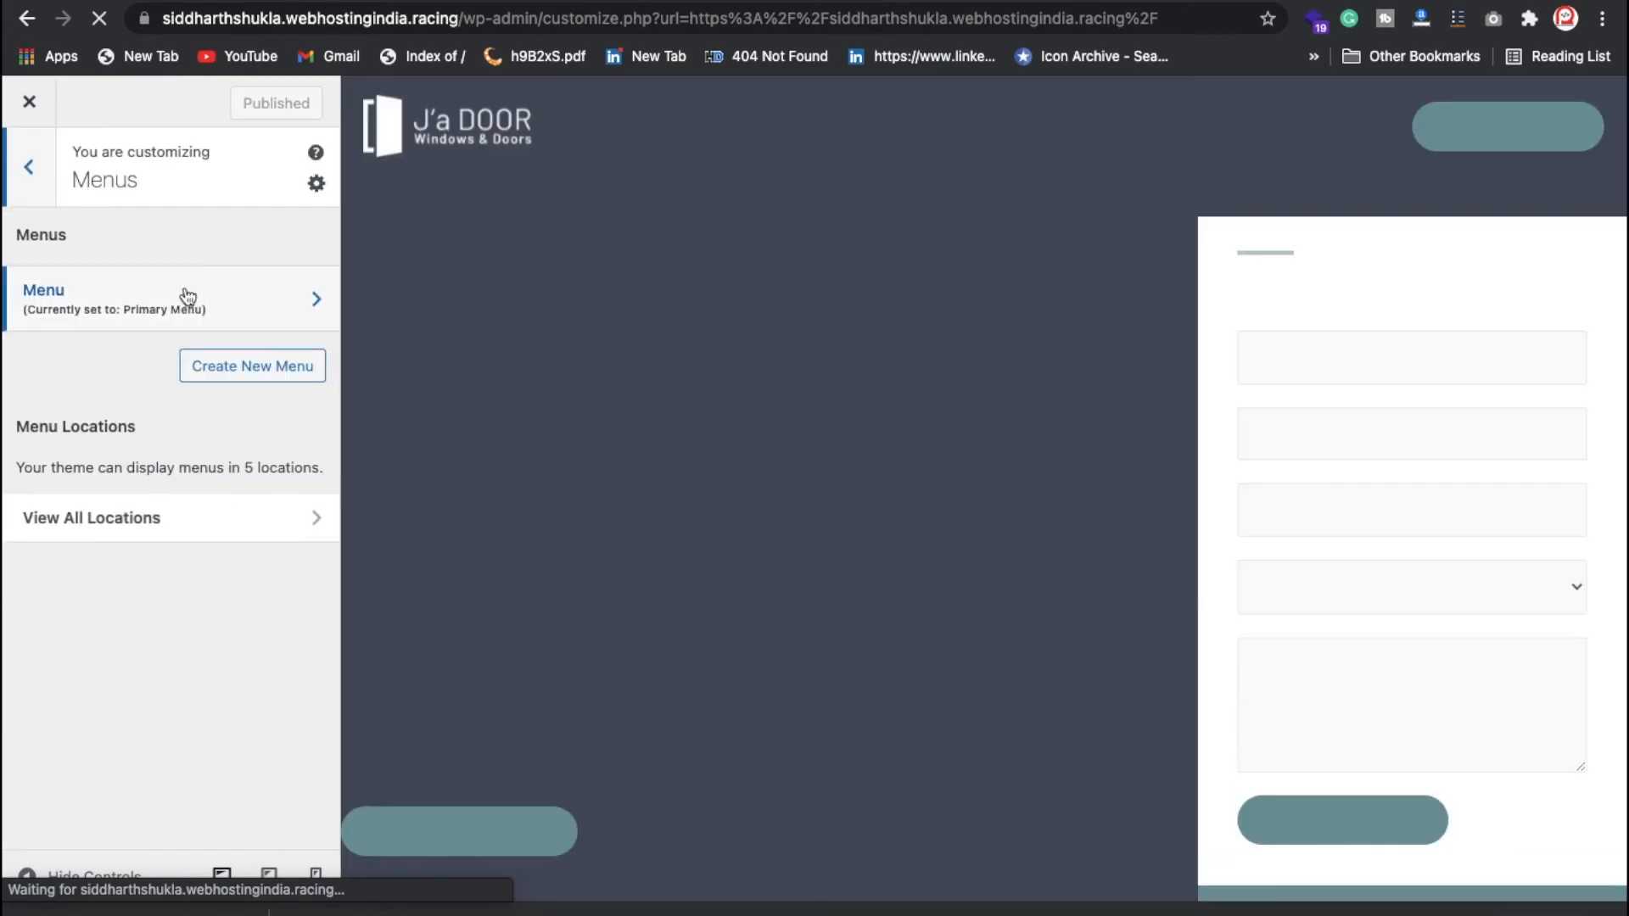
{"action": "left_click", "coordinate": [188, 296]}
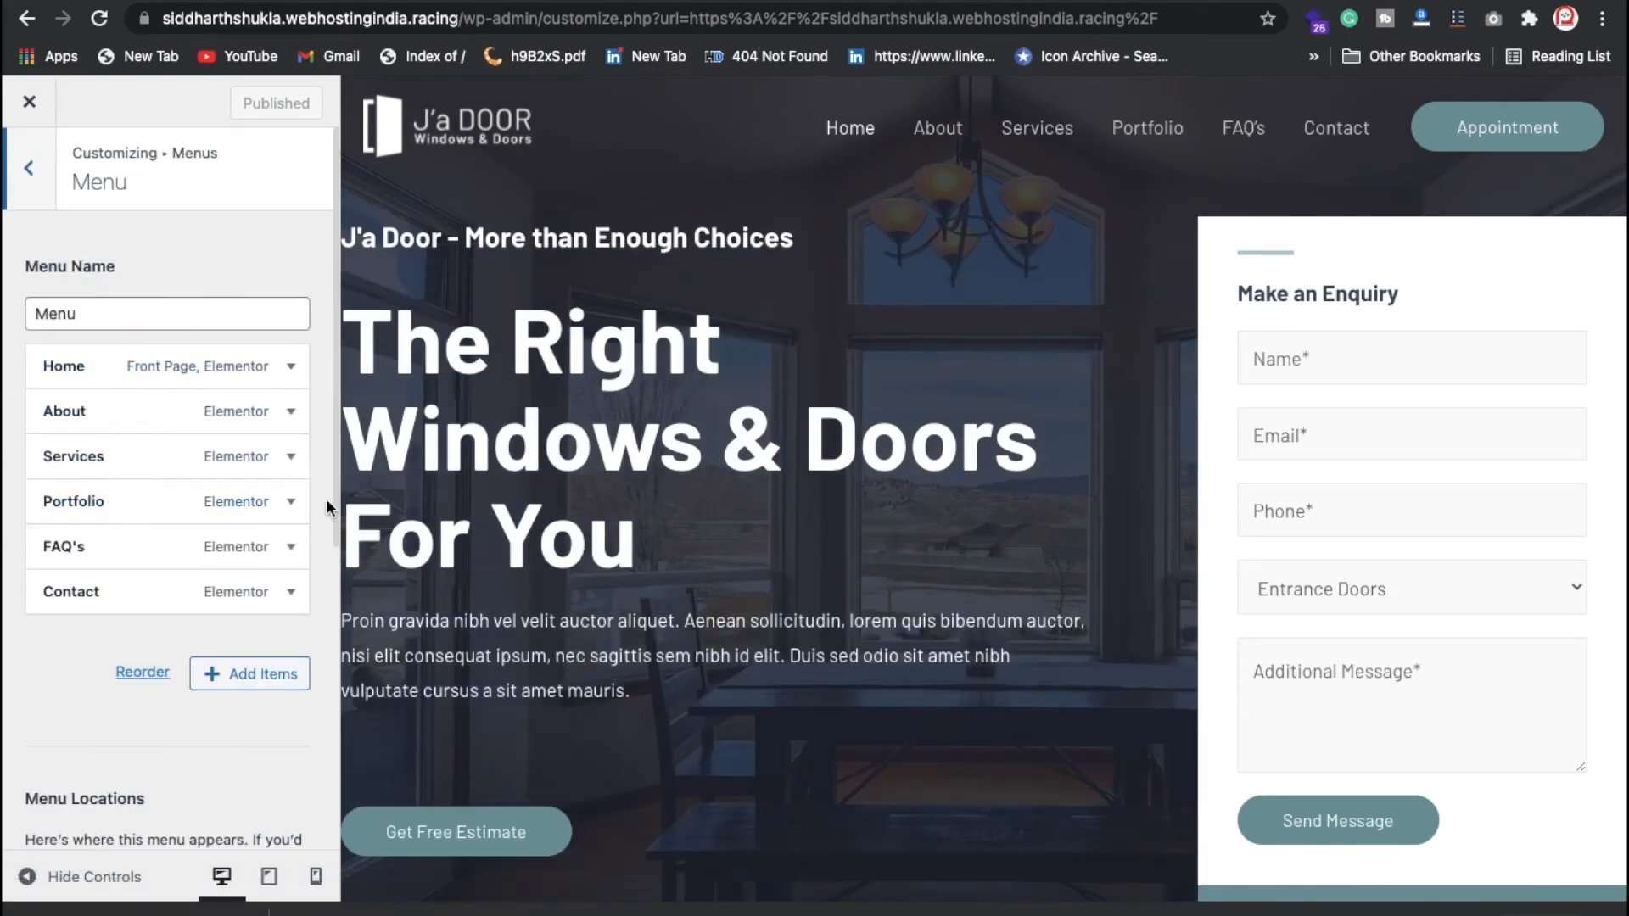
Step: Remove Portfolio and Contact from the primary menu and publish the change
{"action": "left_click", "coordinate": [292, 503]}
{"action": "scroll", "coordinate": [152, 641], "scroll_direction": "down", "scroll_amount": 5}
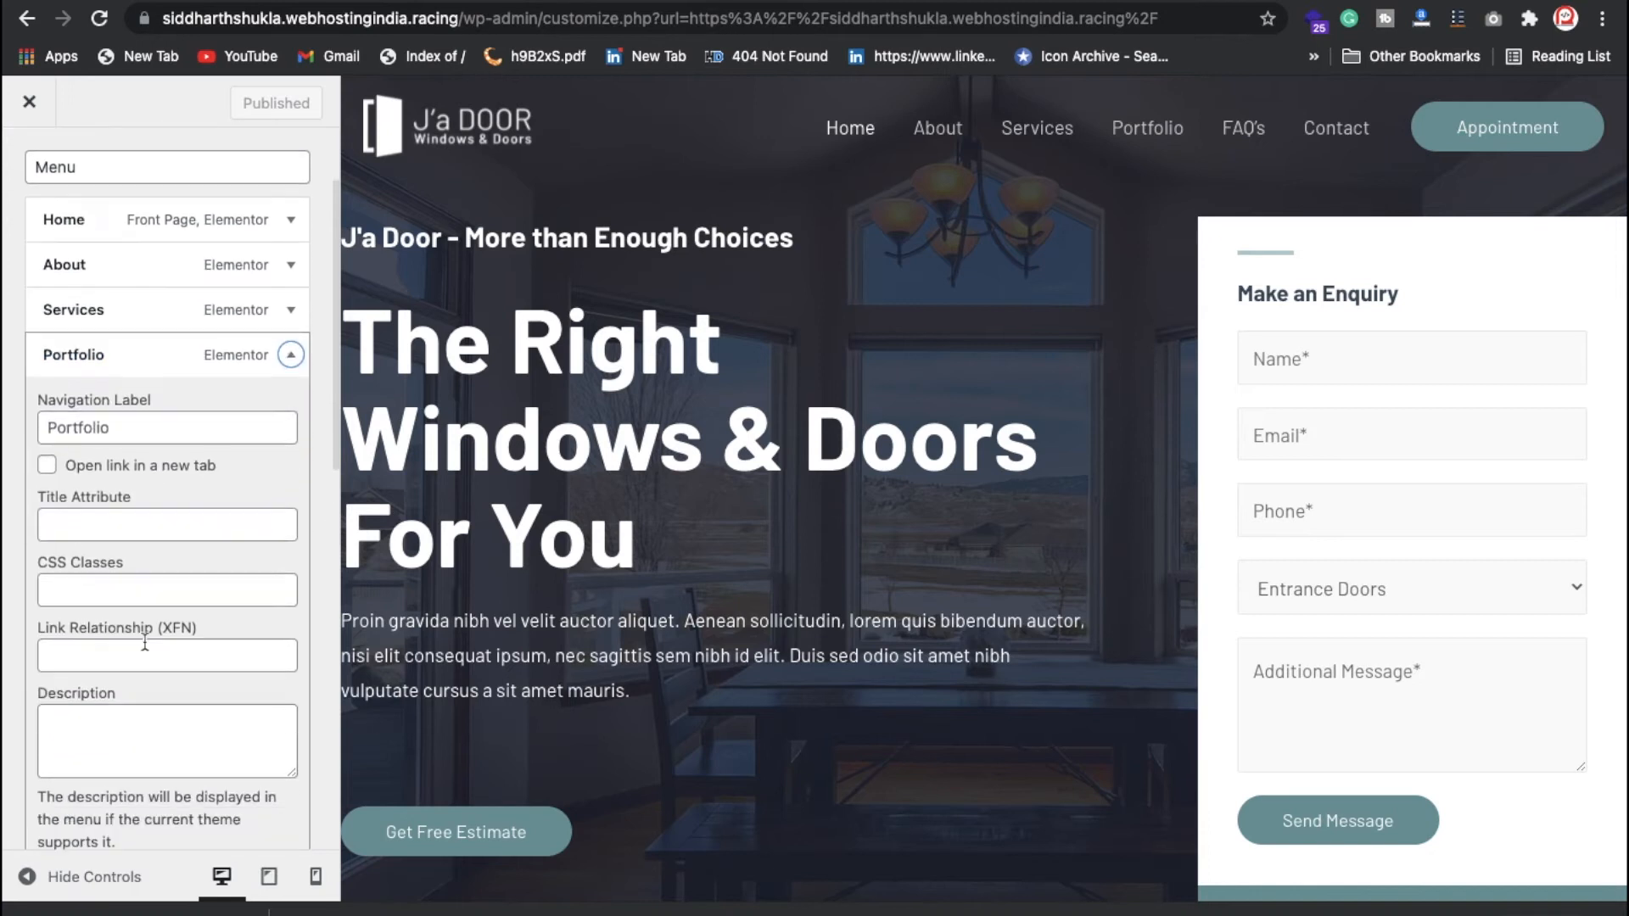
{"action": "left_click", "coordinate": [64, 719]}
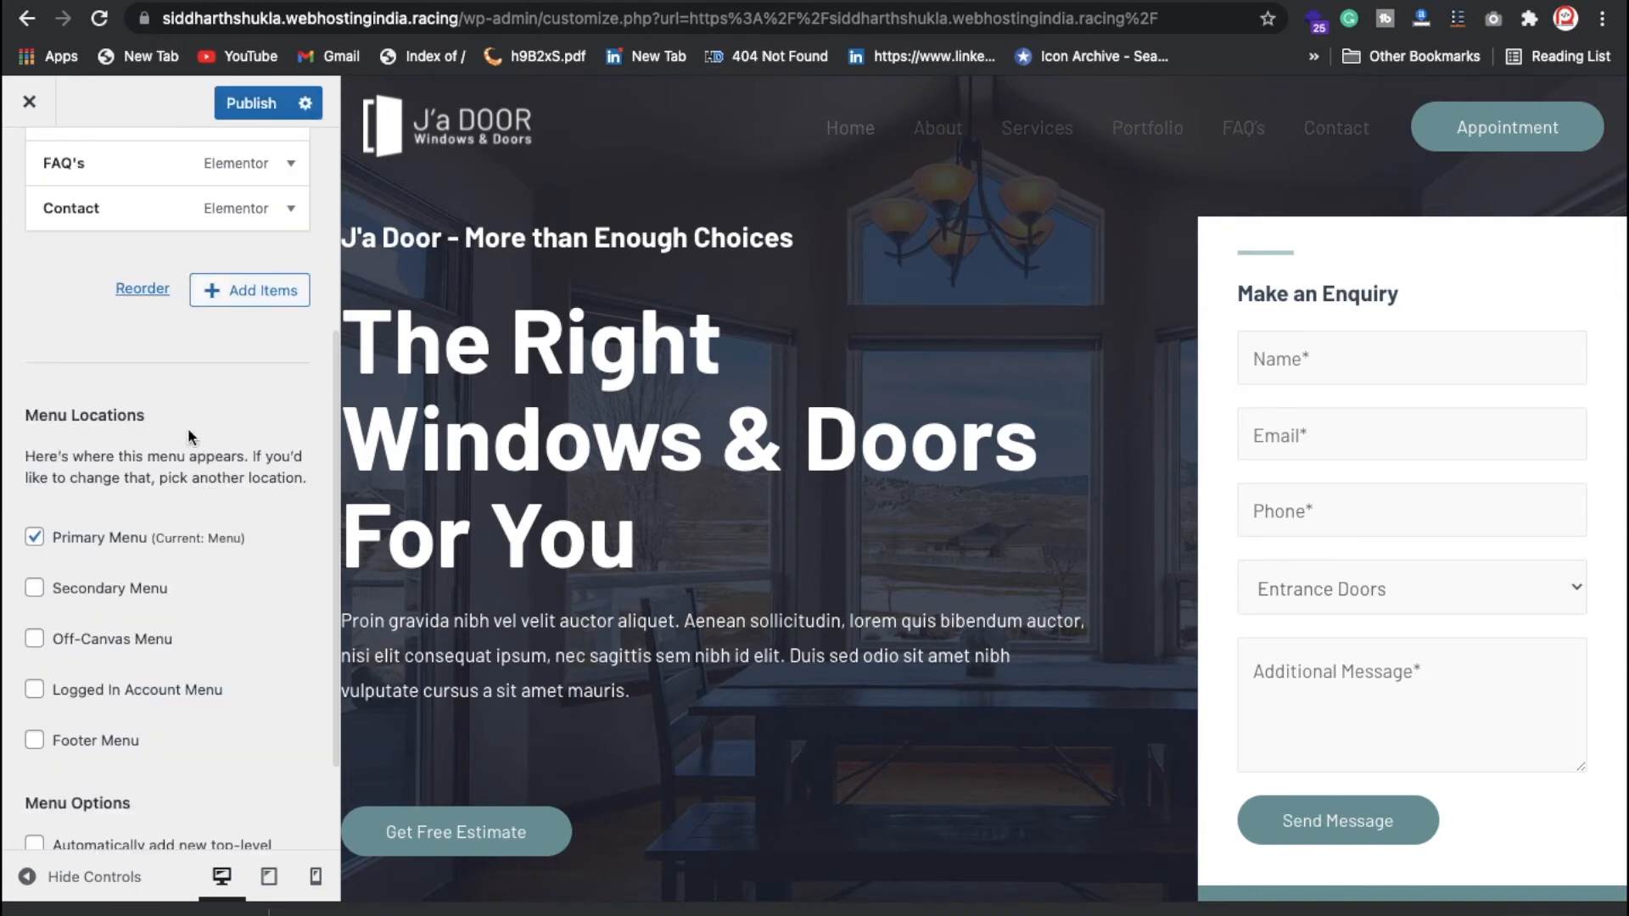
{"action": "scroll", "coordinate": [218, 335], "scroll_direction": "up", "scroll_amount": 4}
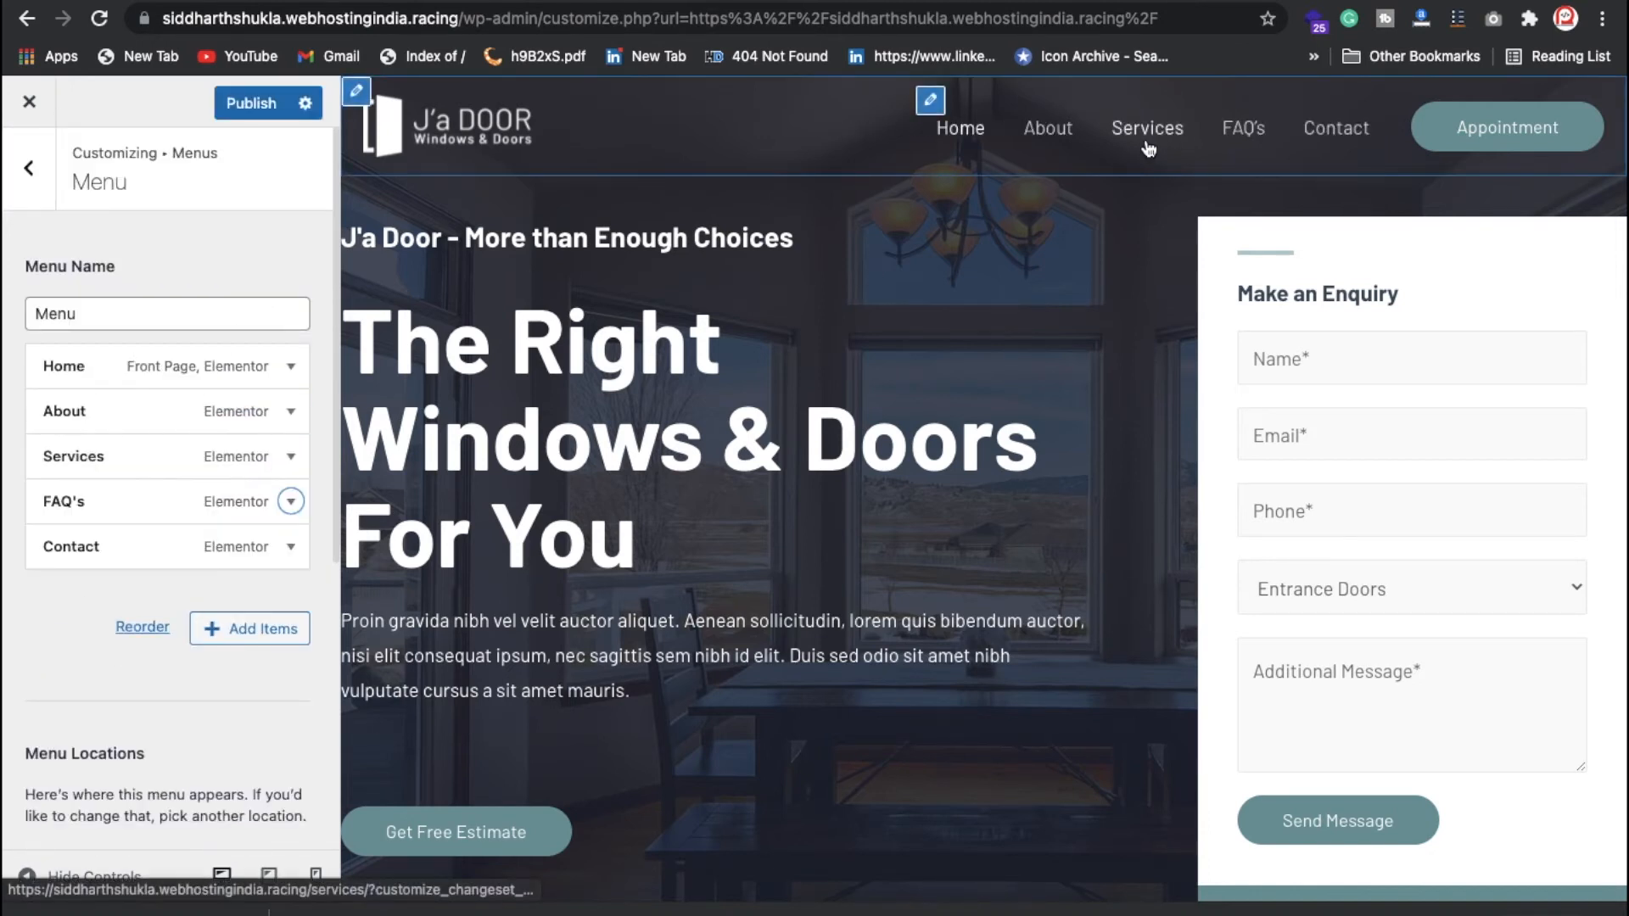
{"action": "left_click", "coordinate": [290, 546]}
{"action": "scroll", "coordinate": [170, 662], "scroll_direction": "down", "scroll_amount": 10}
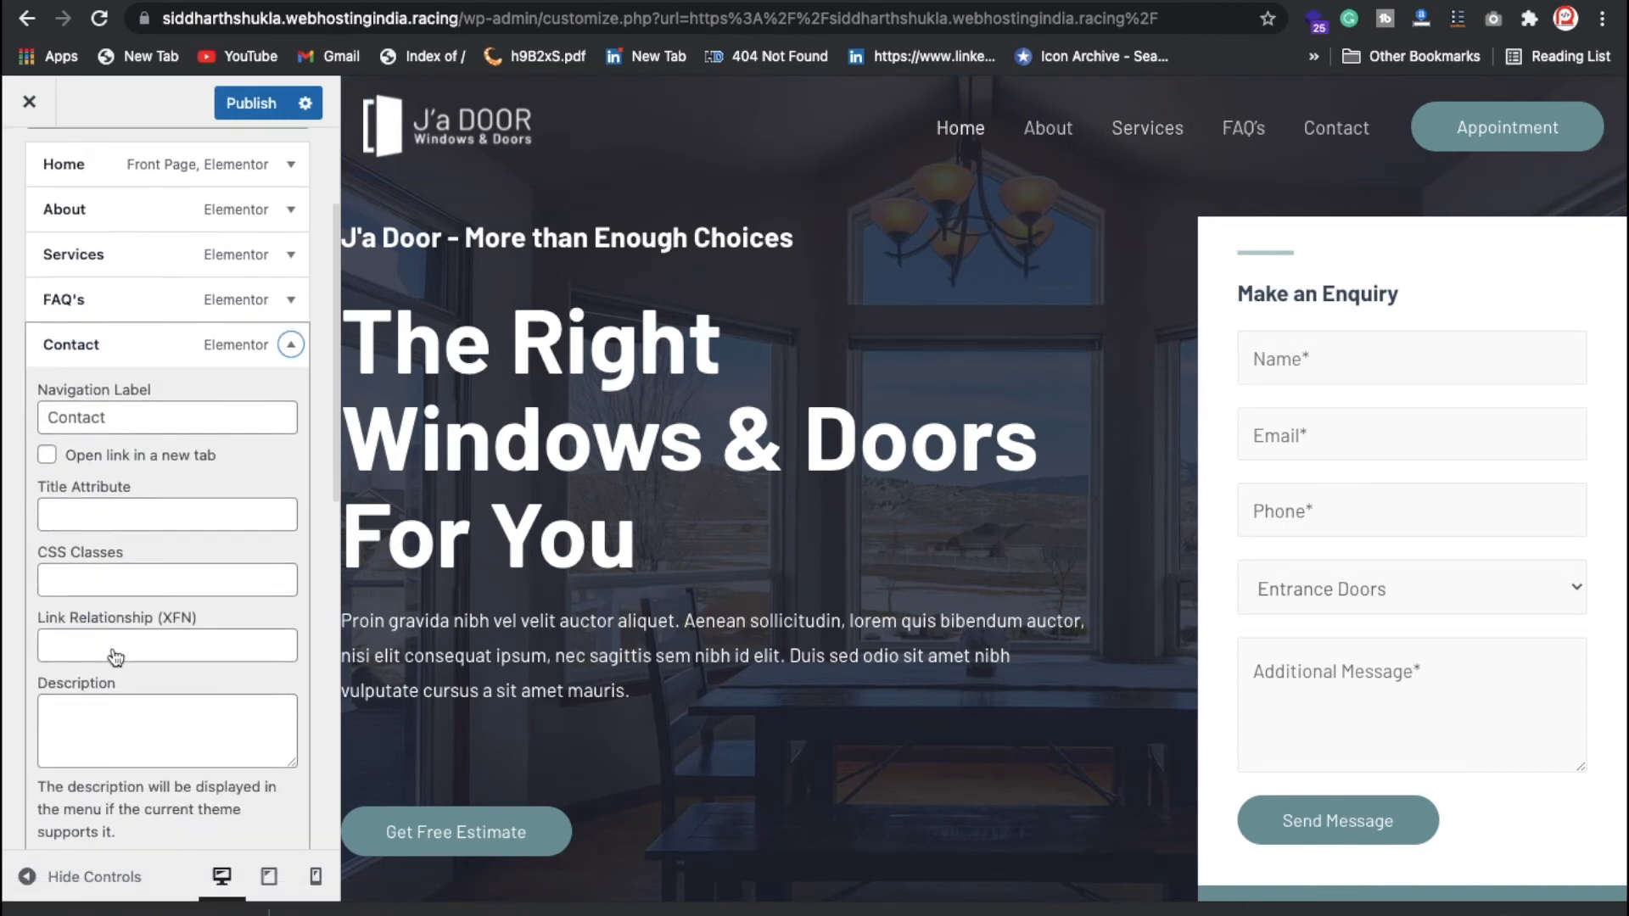
{"action": "left_click", "coordinate": [64, 677]}
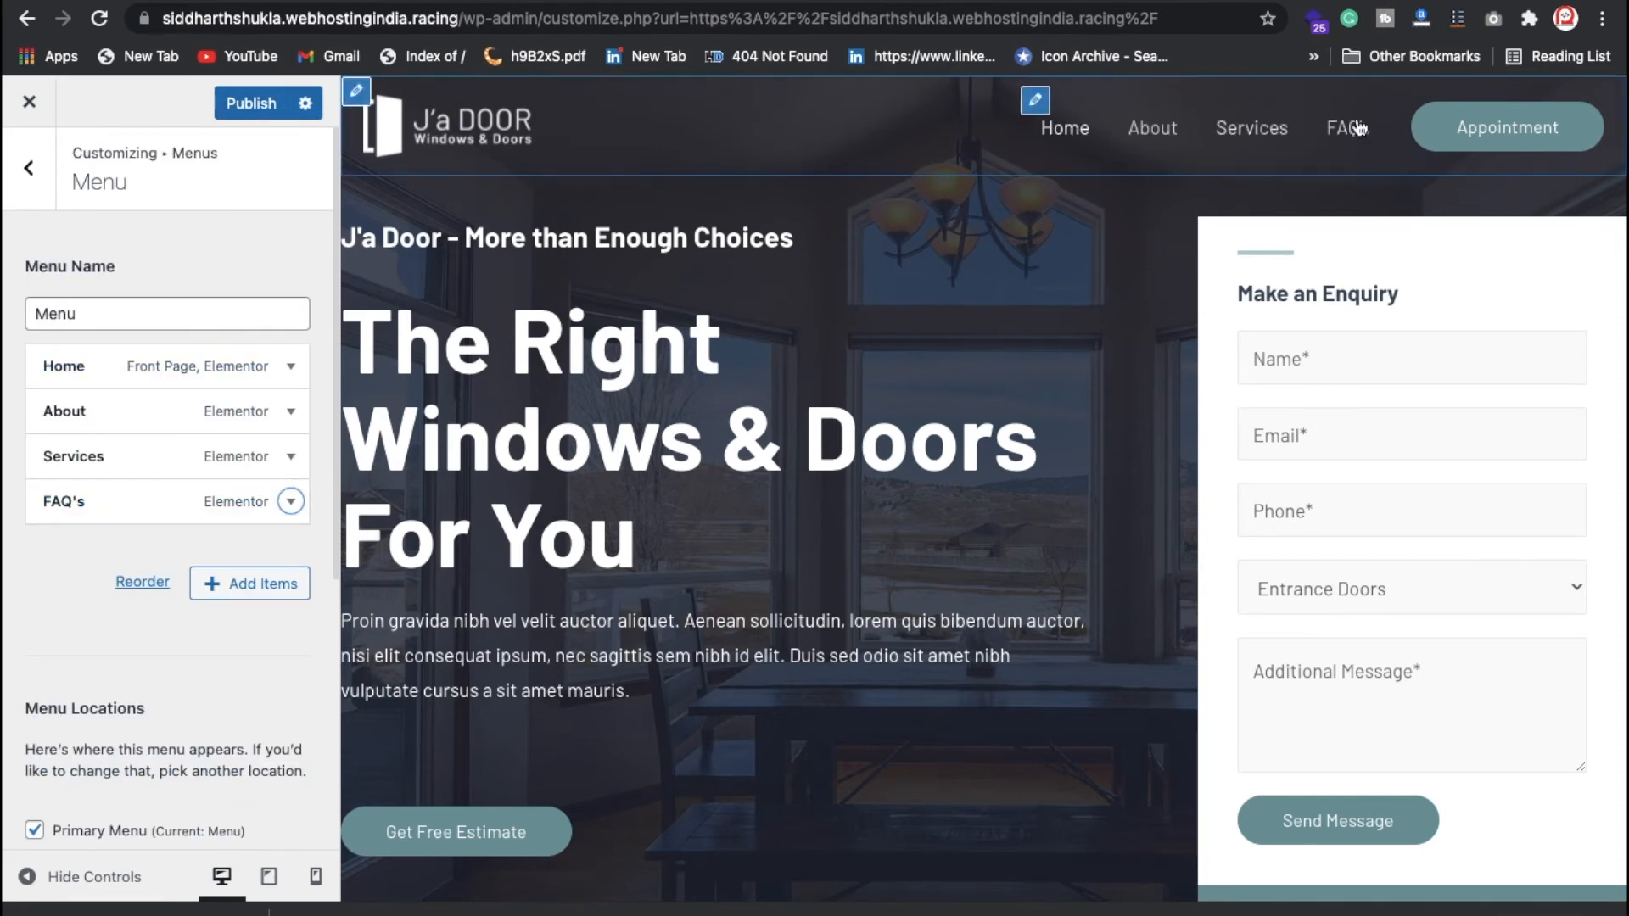
{"action": "left_click", "coordinate": [255, 103]}
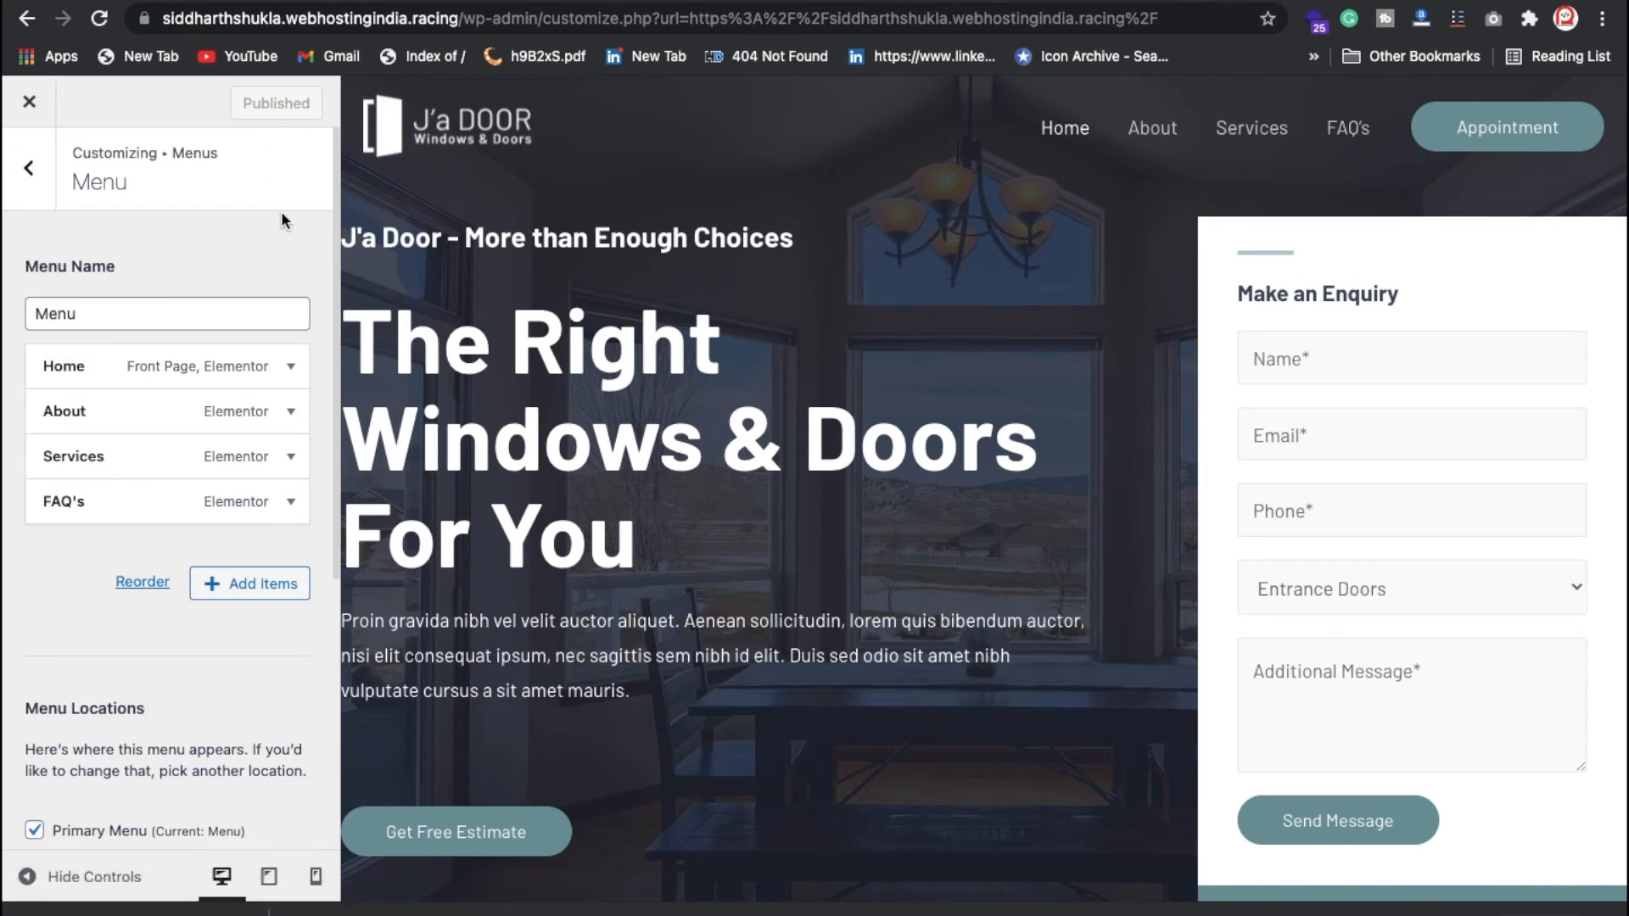
Step: Confirm Homepage Settings keep the static page Home as the homepage, then return to the main Customizer
{"action": "left_click", "coordinate": [34, 169]}
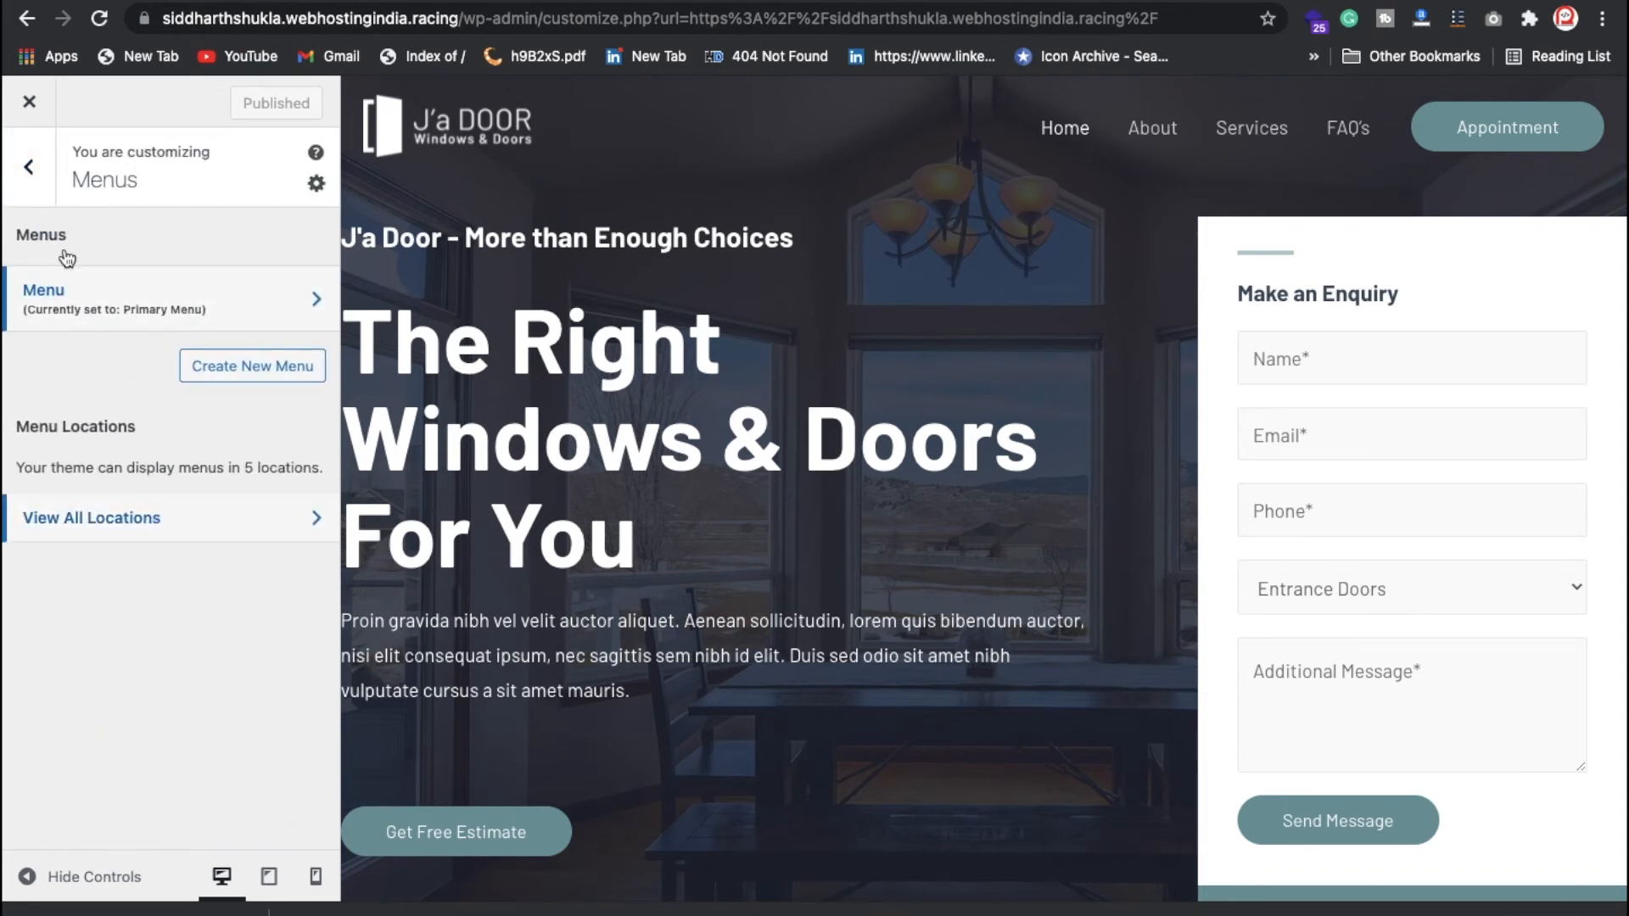
{"action": "left_click", "coordinate": [32, 174]}
{"action": "scroll", "coordinate": [170, 692], "scroll_direction": "down", "scroll_amount": 1}
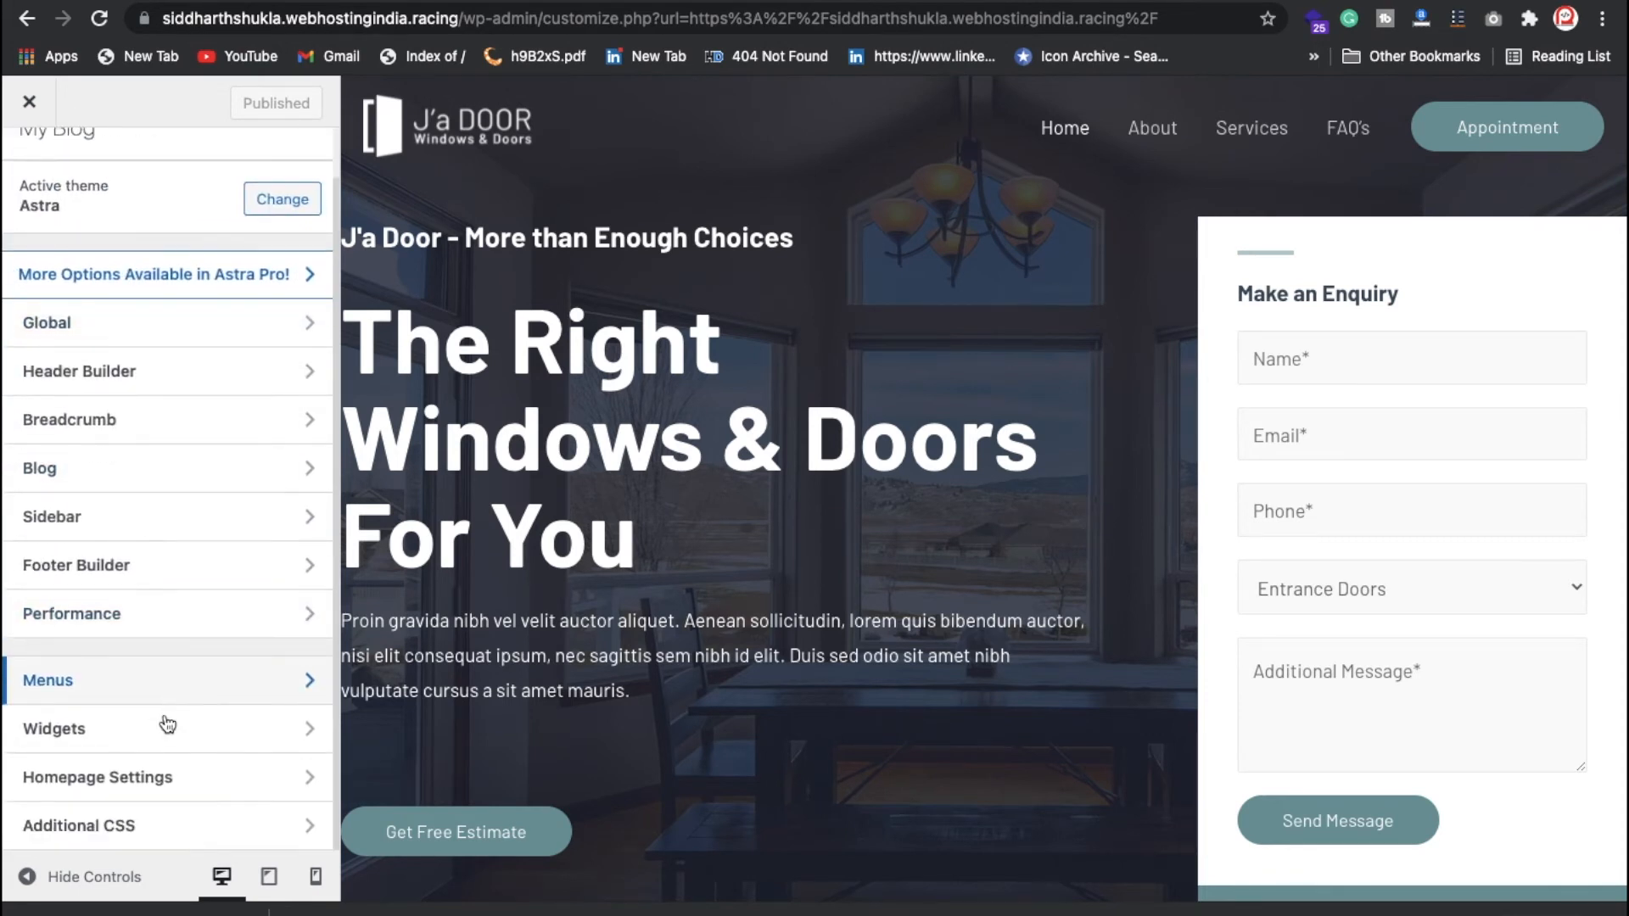
{"action": "left_click", "coordinate": [167, 778]}
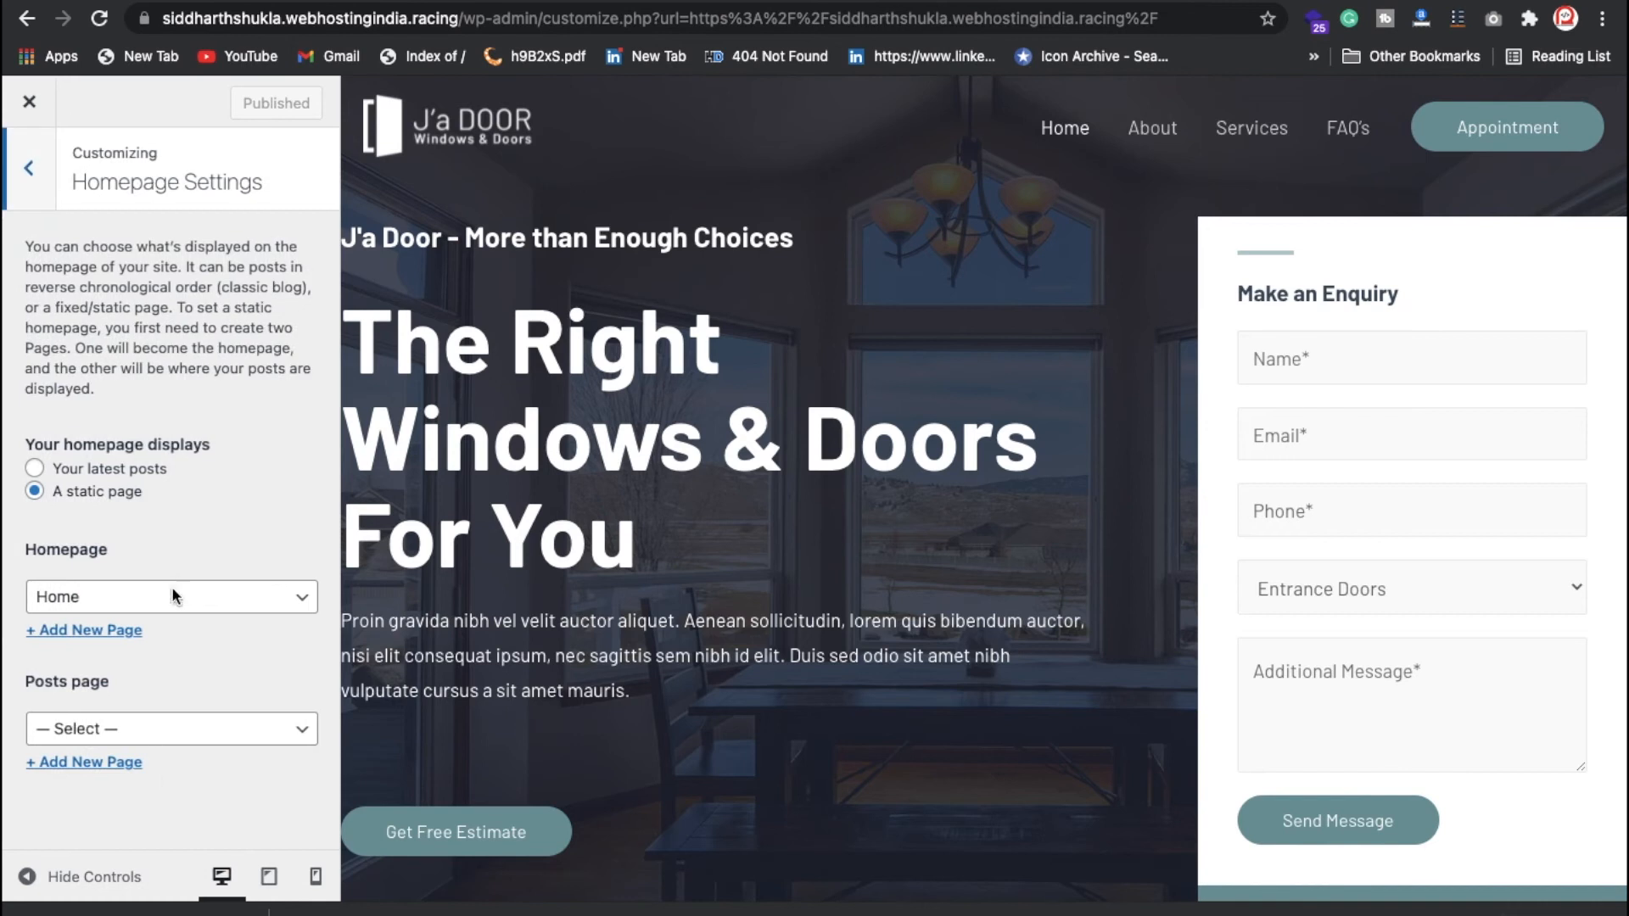
{"action": "left_click", "coordinate": [91, 599]}
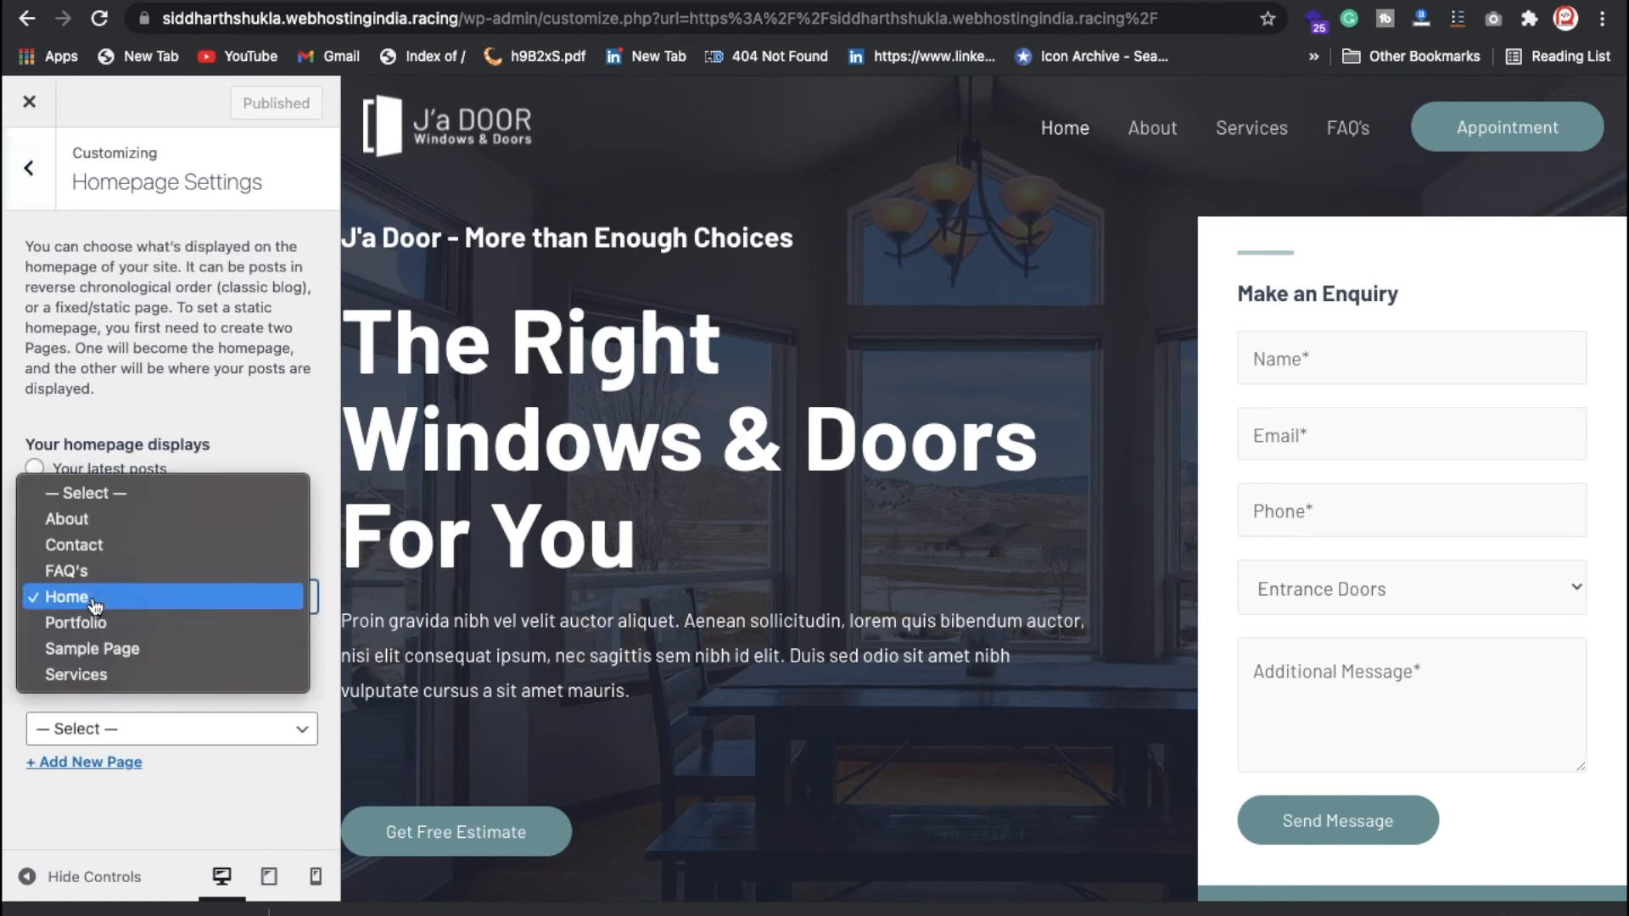
{"action": "left_click", "coordinate": [117, 596]}
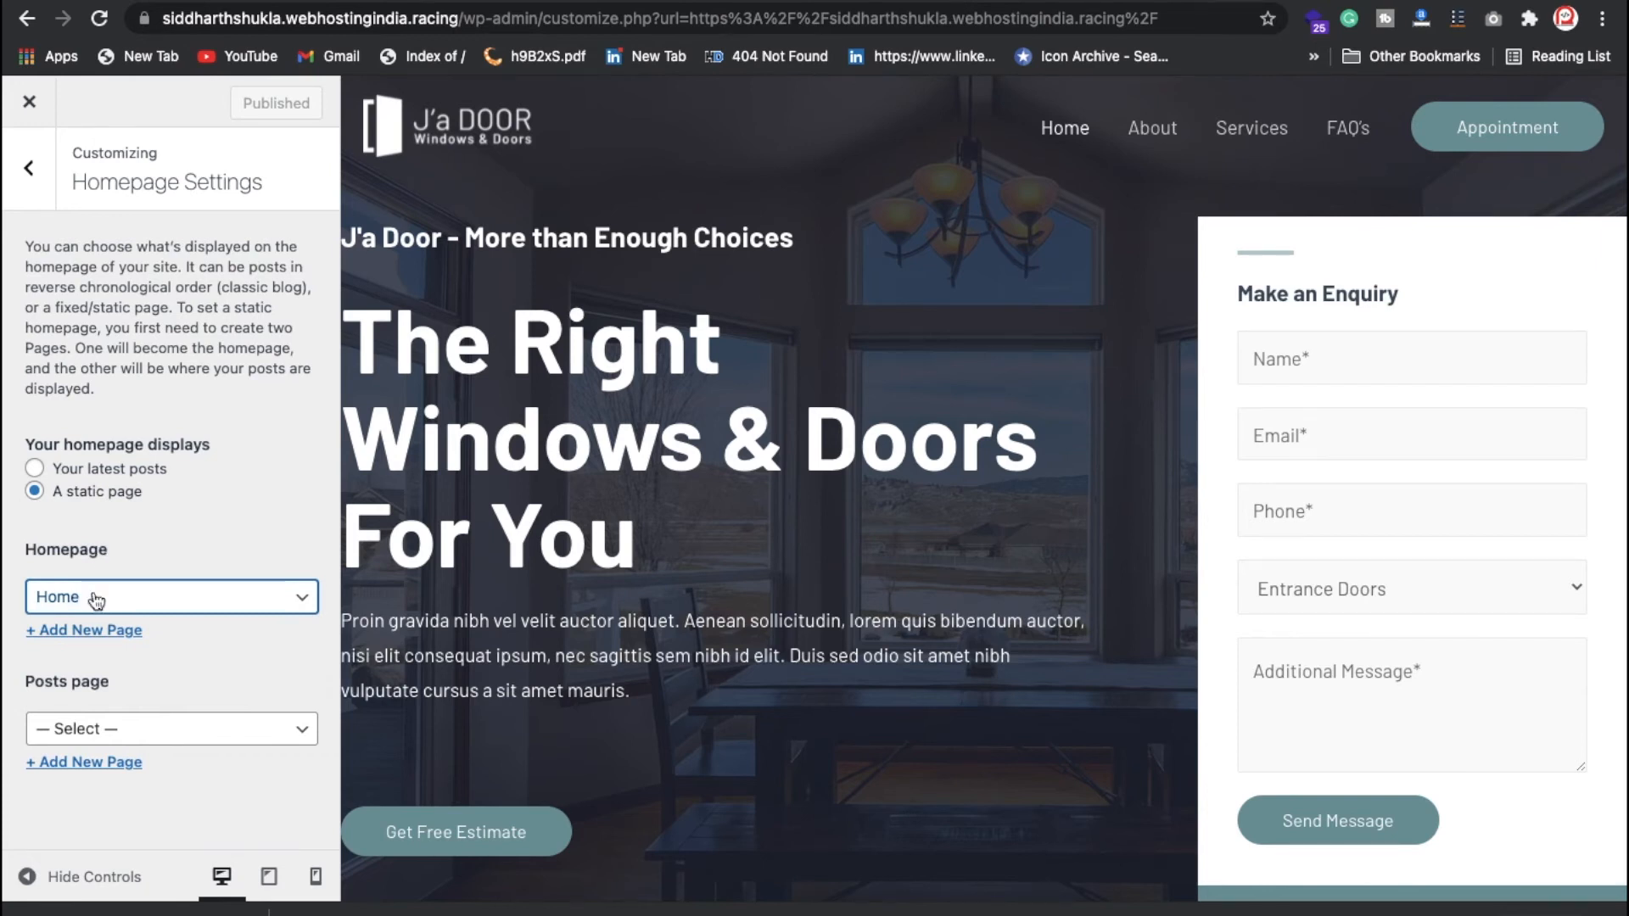
{"action": "left_click", "coordinate": [28, 167]}
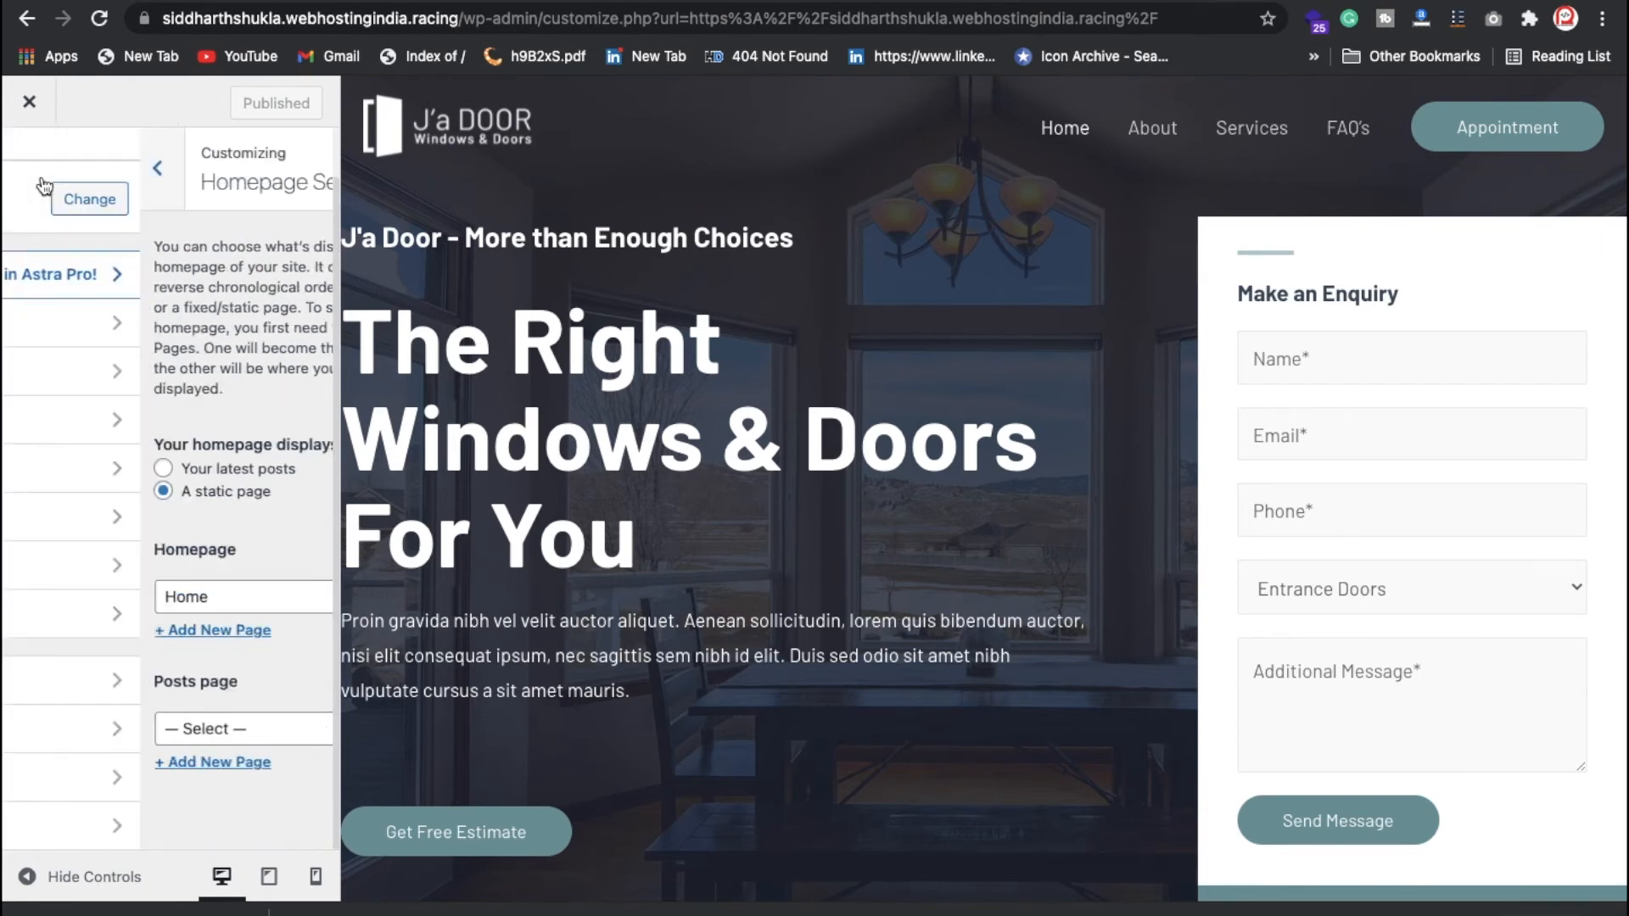
{"action": "mouse_move", "coordinate": [392, 133]}
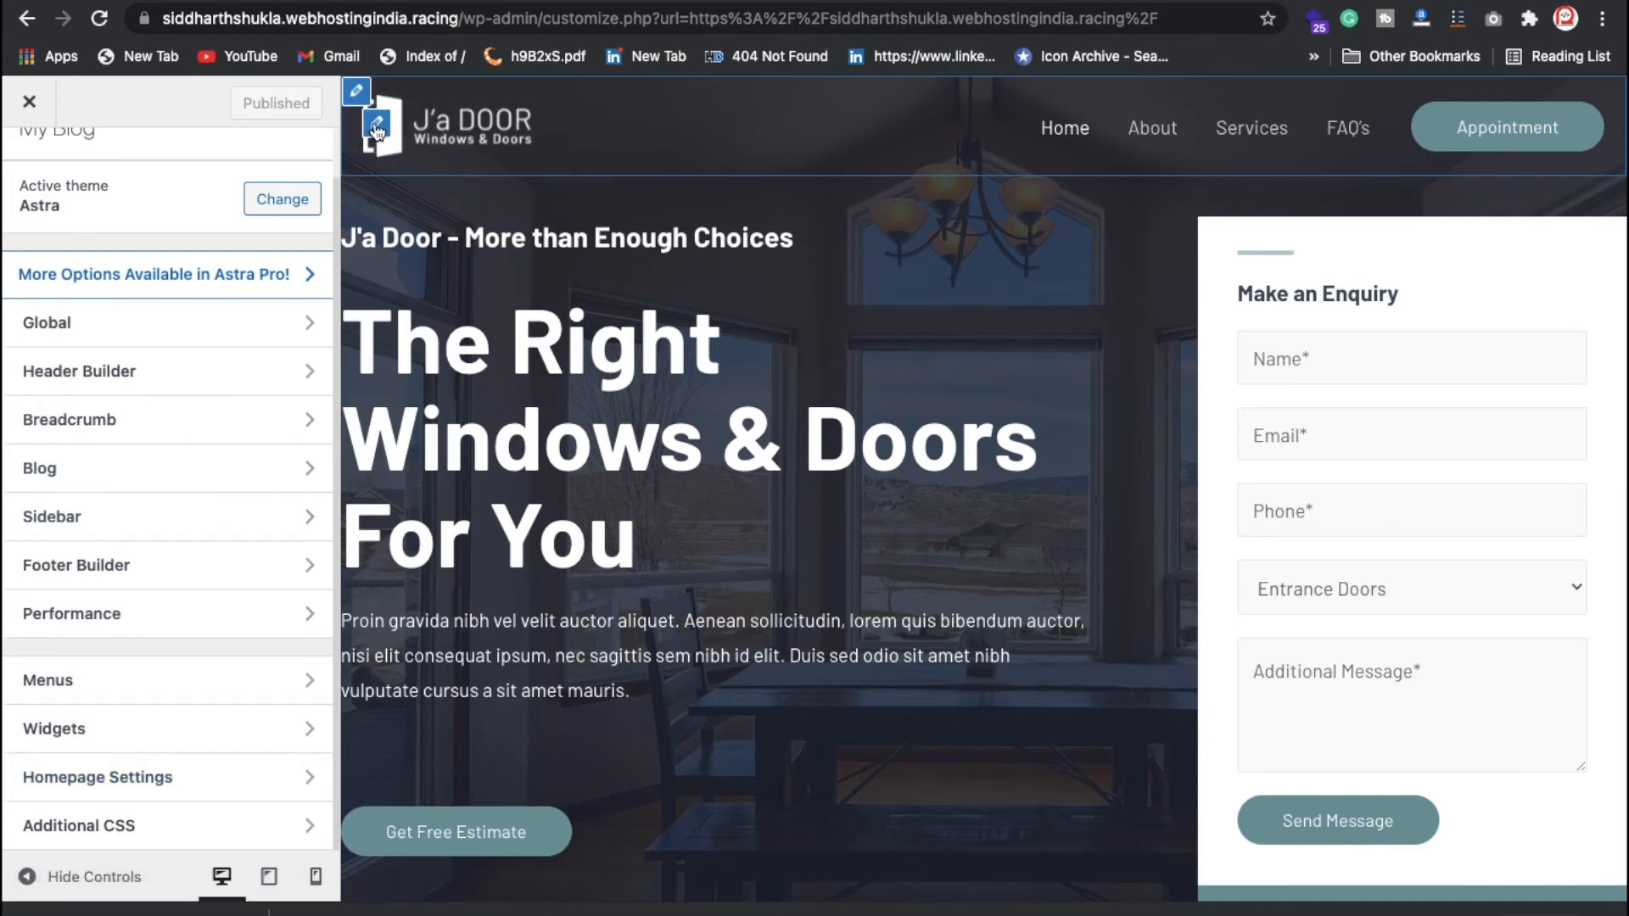
Step: Browse transparent header logo images without changing the logo, then bring up the Primary Header settings
{"action": "left_click", "coordinate": [378, 127]}
{"action": "left_click", "coordinate": [183, 413]}
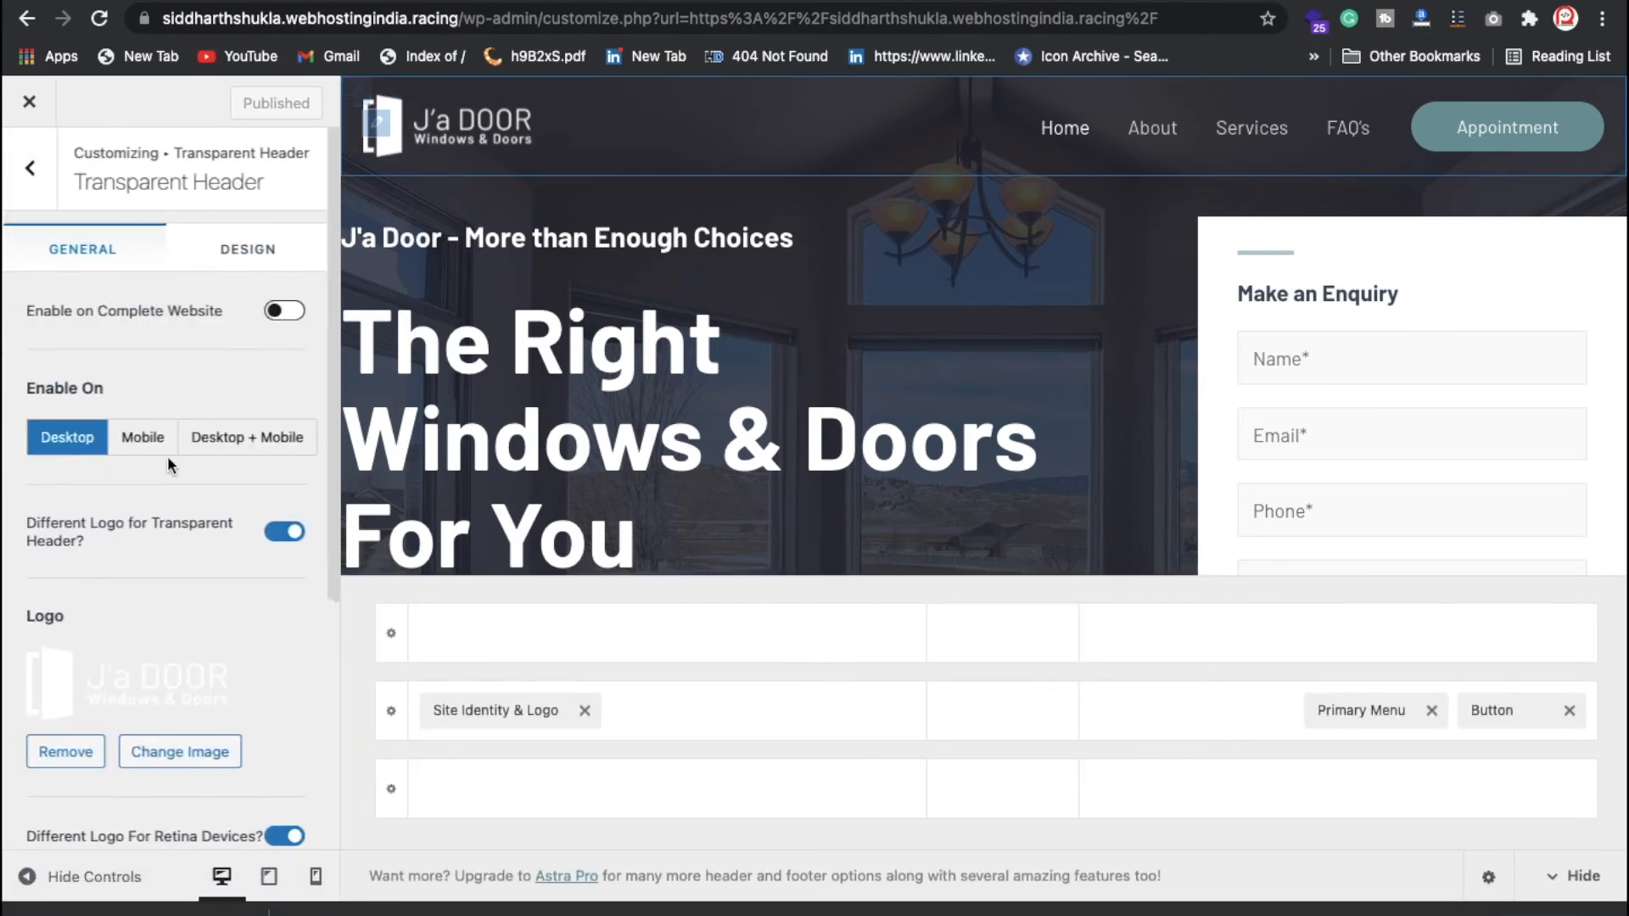
{"action": "scroll", "coordinate": [141, 628], "scroll_direction": "down", "scroll_amount": 1}
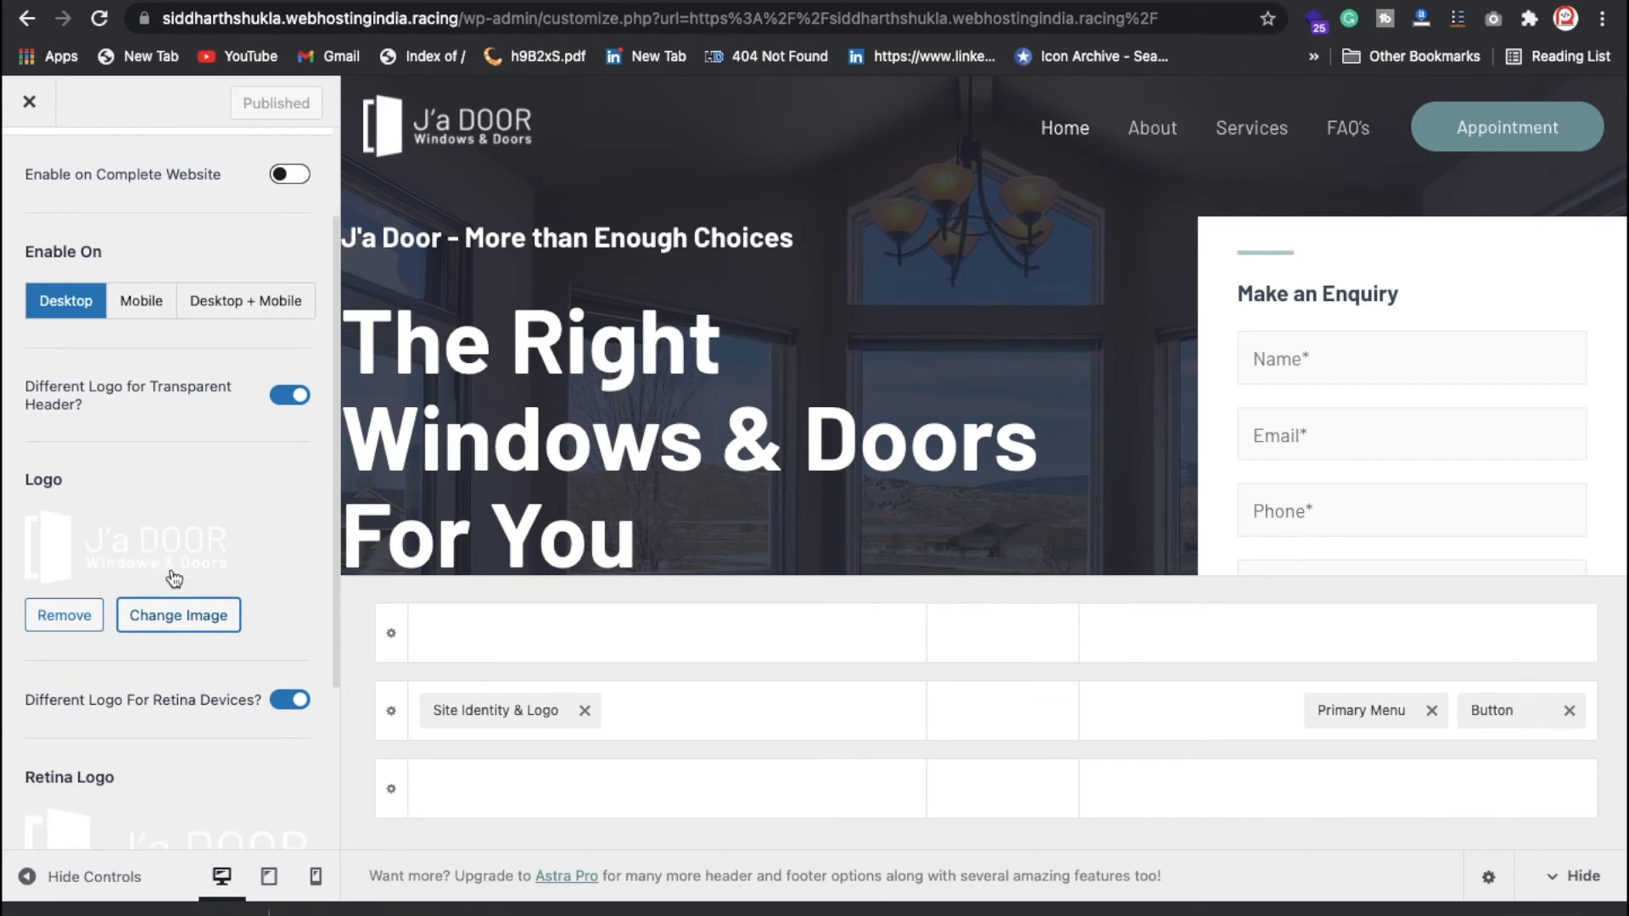
{"action": "left_click", "coordinate": [174, 609]}
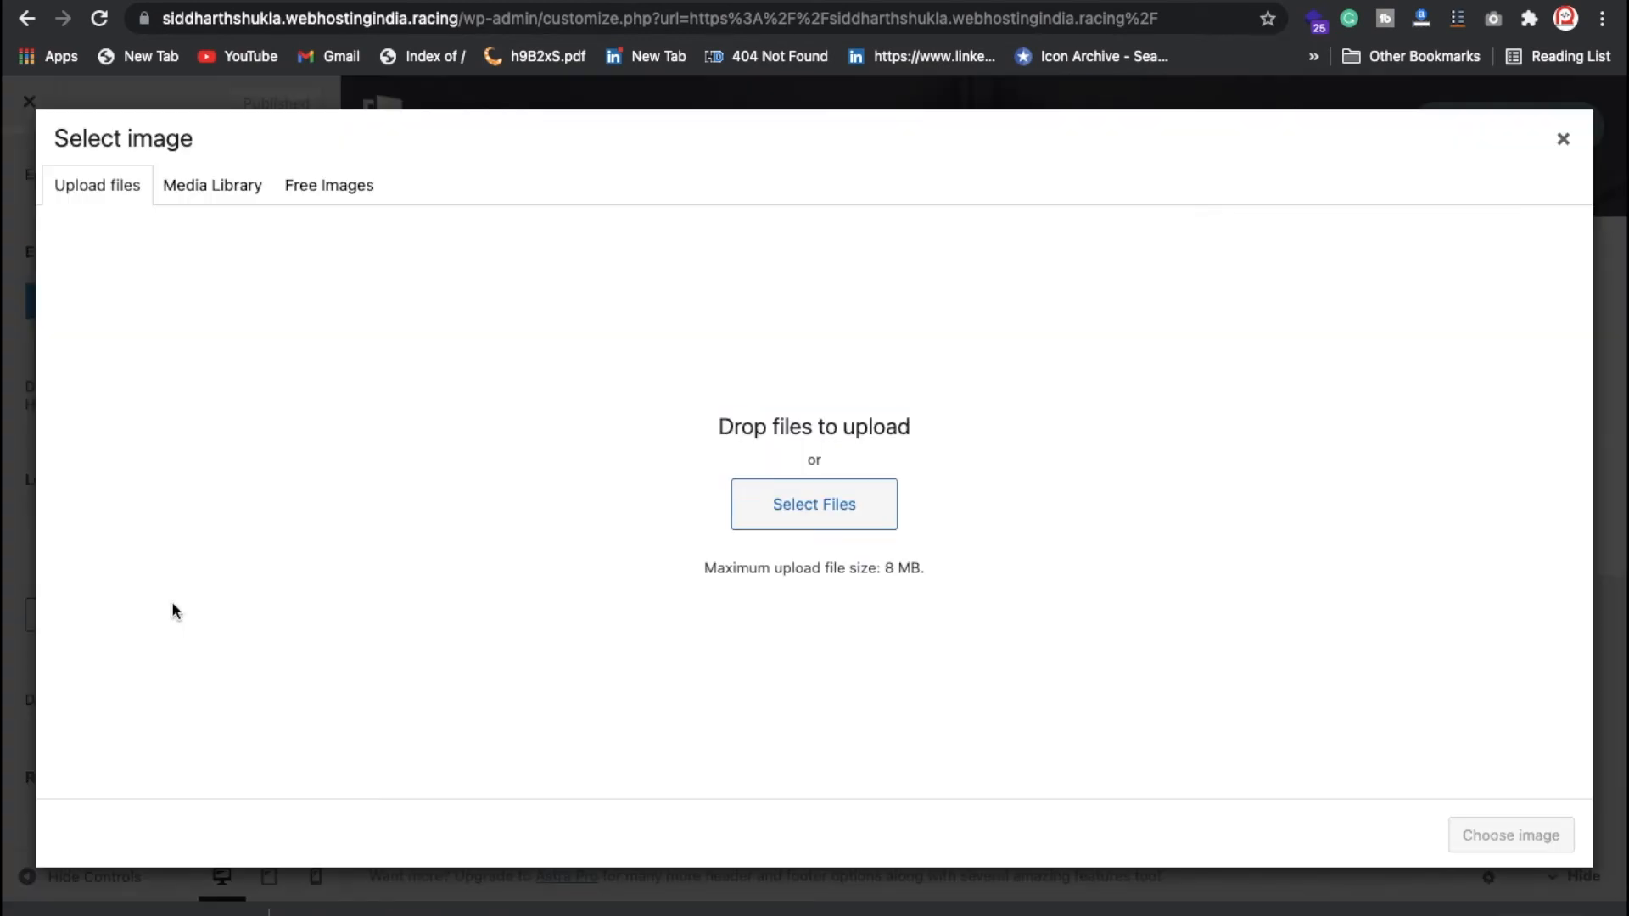
{"action": "left_click", "coordinate": [211, 201]}
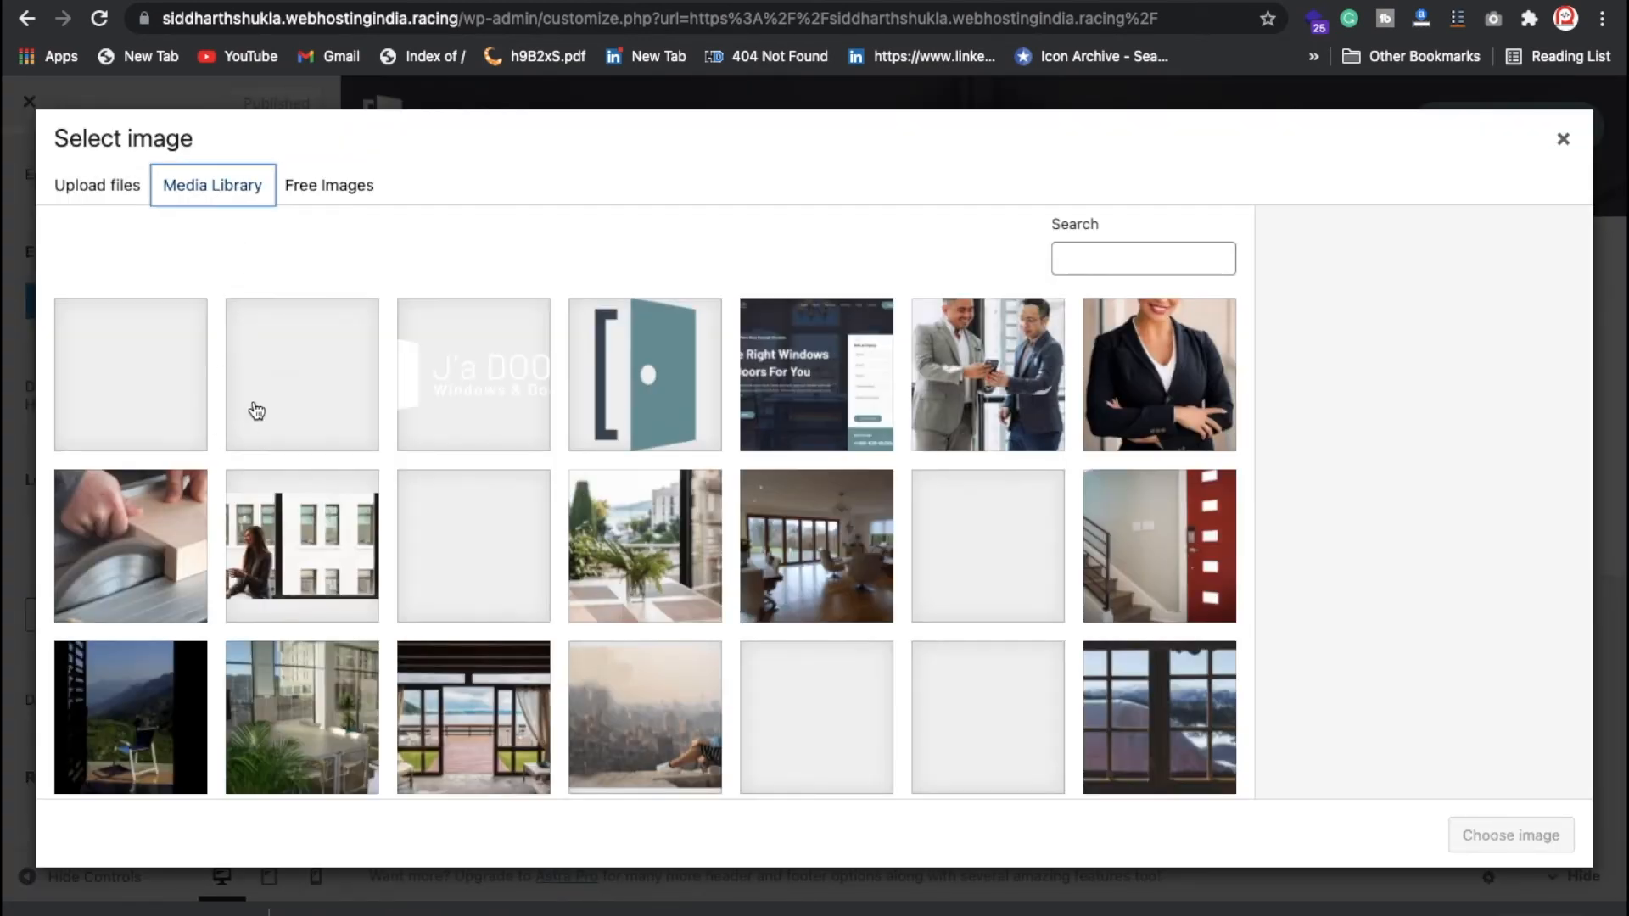
{"action": "scroll", "coordinate": [480, 605], "scroll_direction": "down", "scroll_amount": 10}
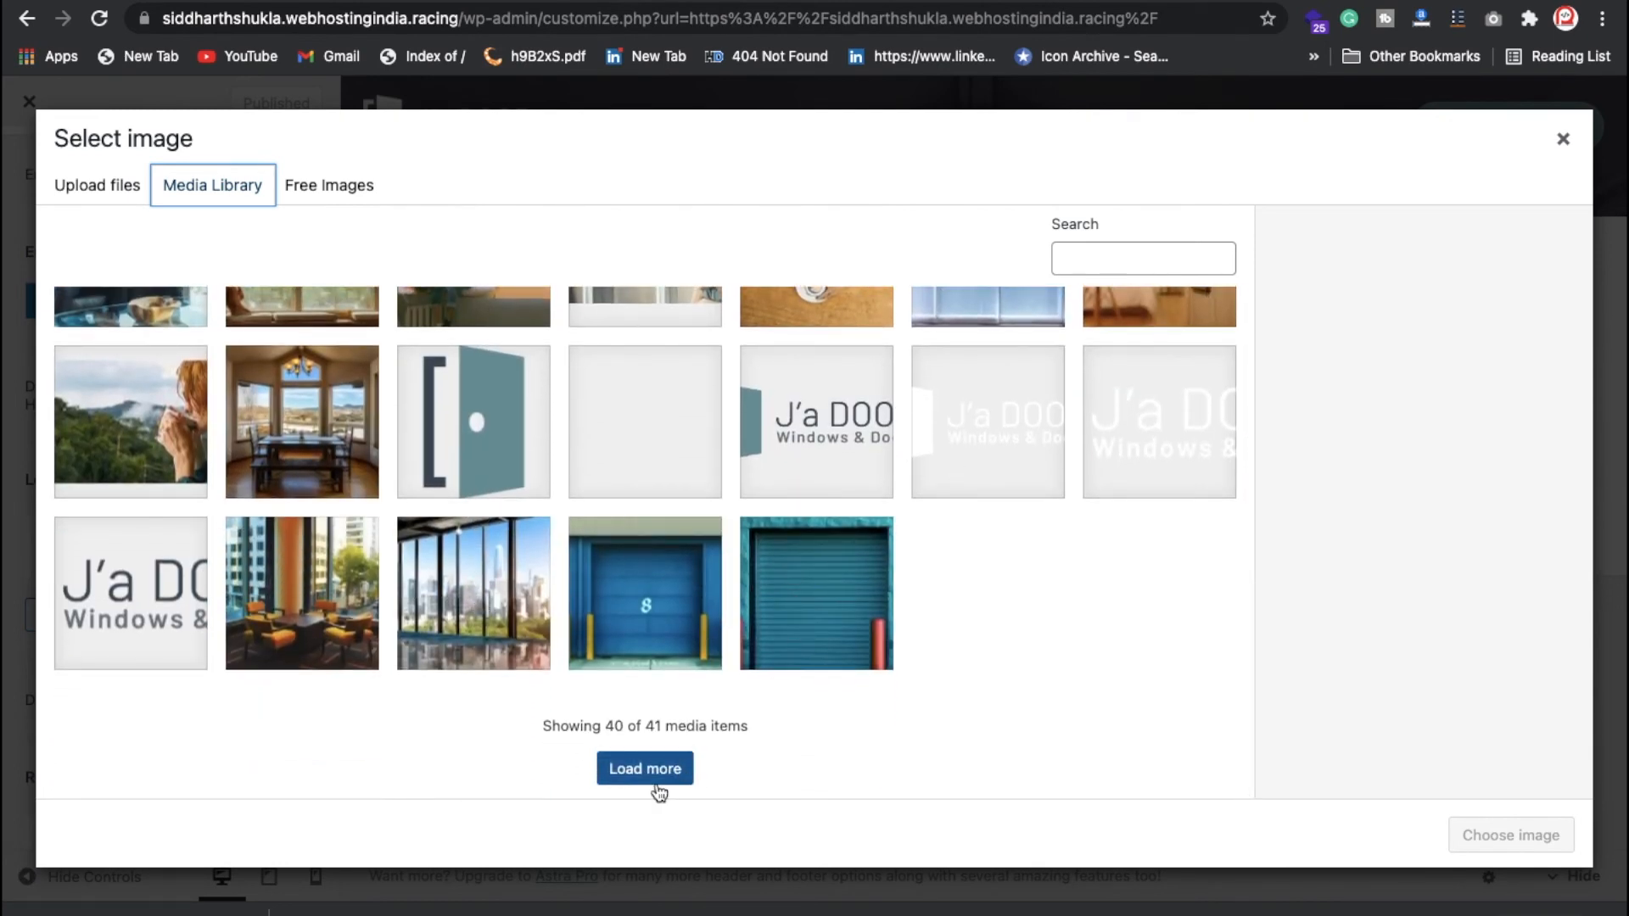
{"action": "left_click", "coordinate": [119, 204]}
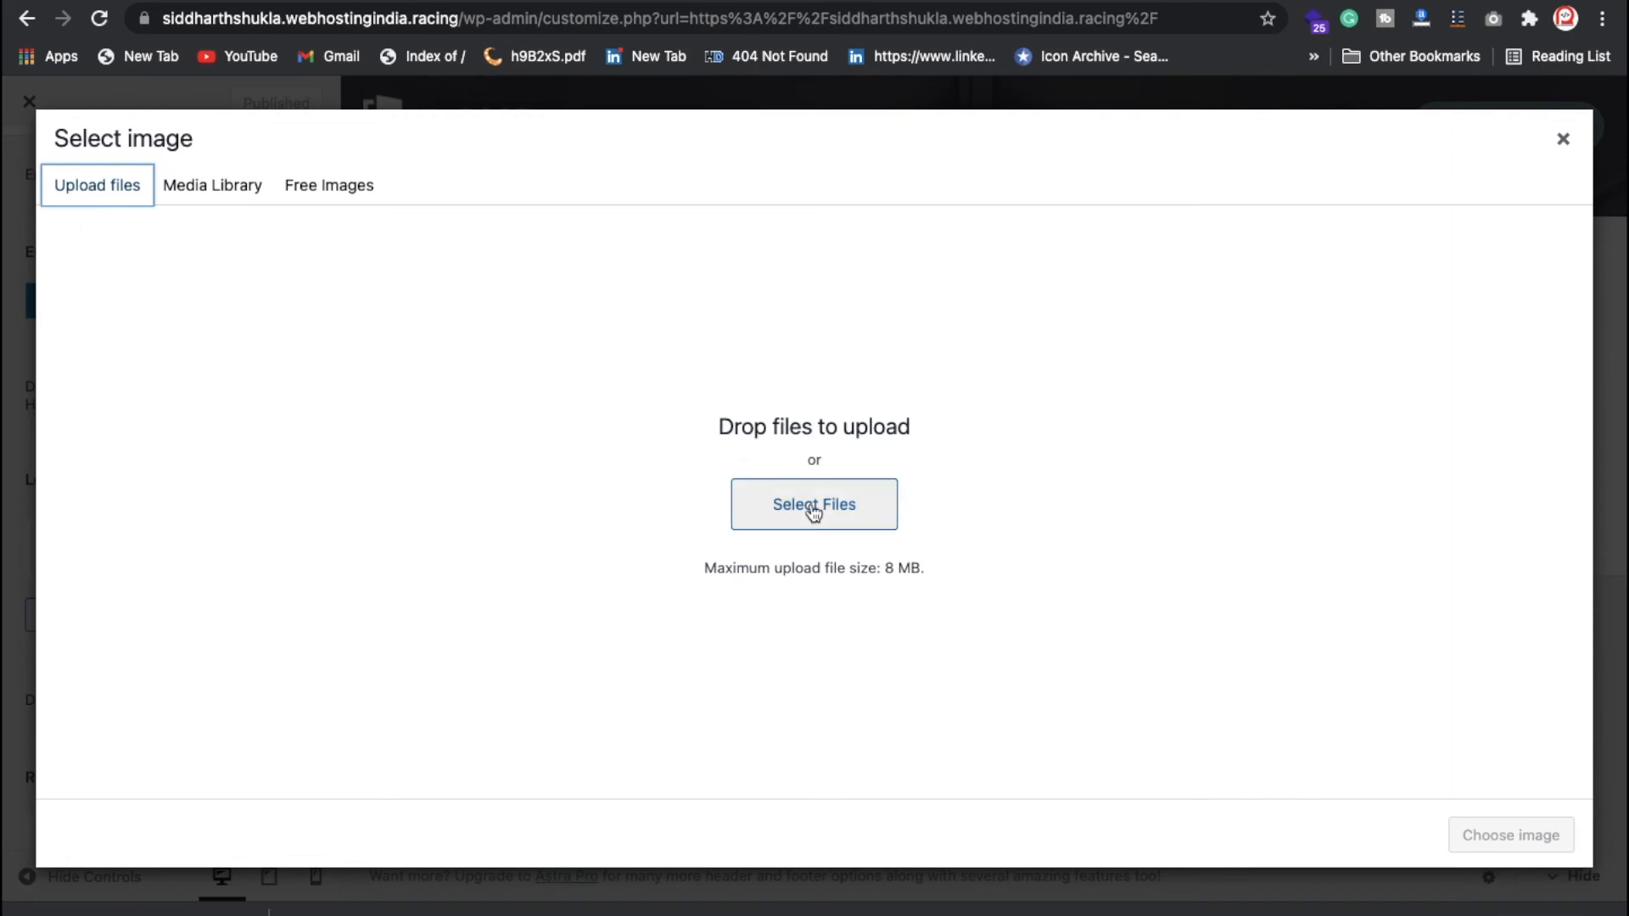
{"action": "left_click", "coordinate": [1563, 138]}
{"action": "left_click", "coordinate": [676, 170]}
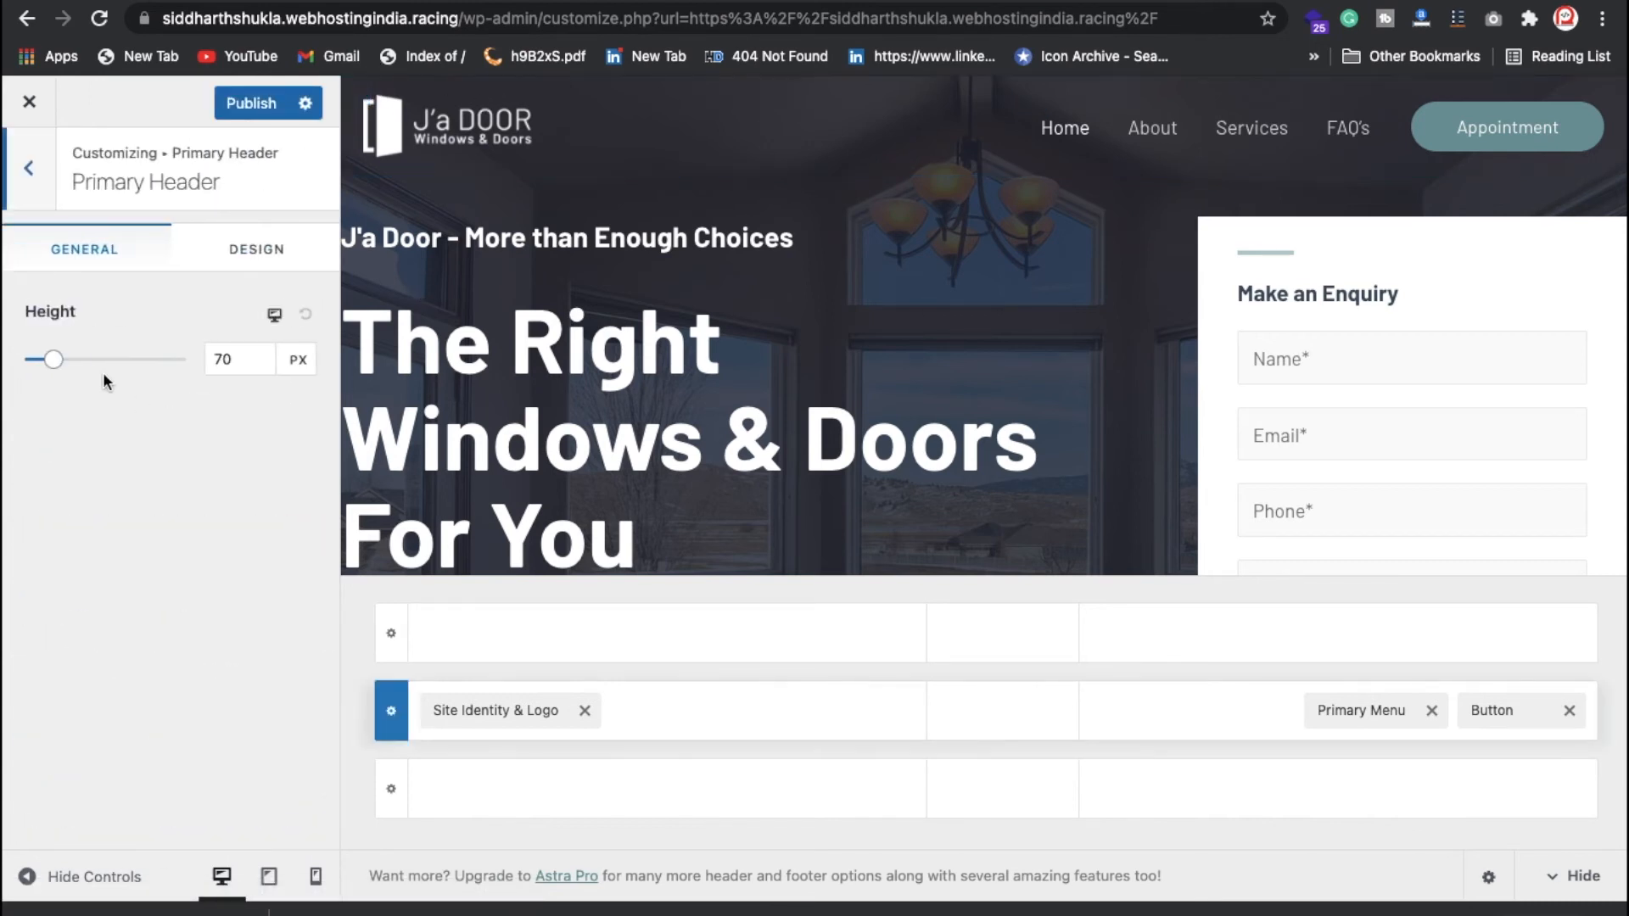
Step: Set the primary header height to 73 px and publish it
{"action": "mouse_move", "coordinate": [63, 373]}
{"action": "left_mouse_down"}
{"action": "mouse_move", "coordinate": [98, 371]}
{"action": "mouse_move", "coordinate": [47, 380]}
{"action": "left_mouse_up"}
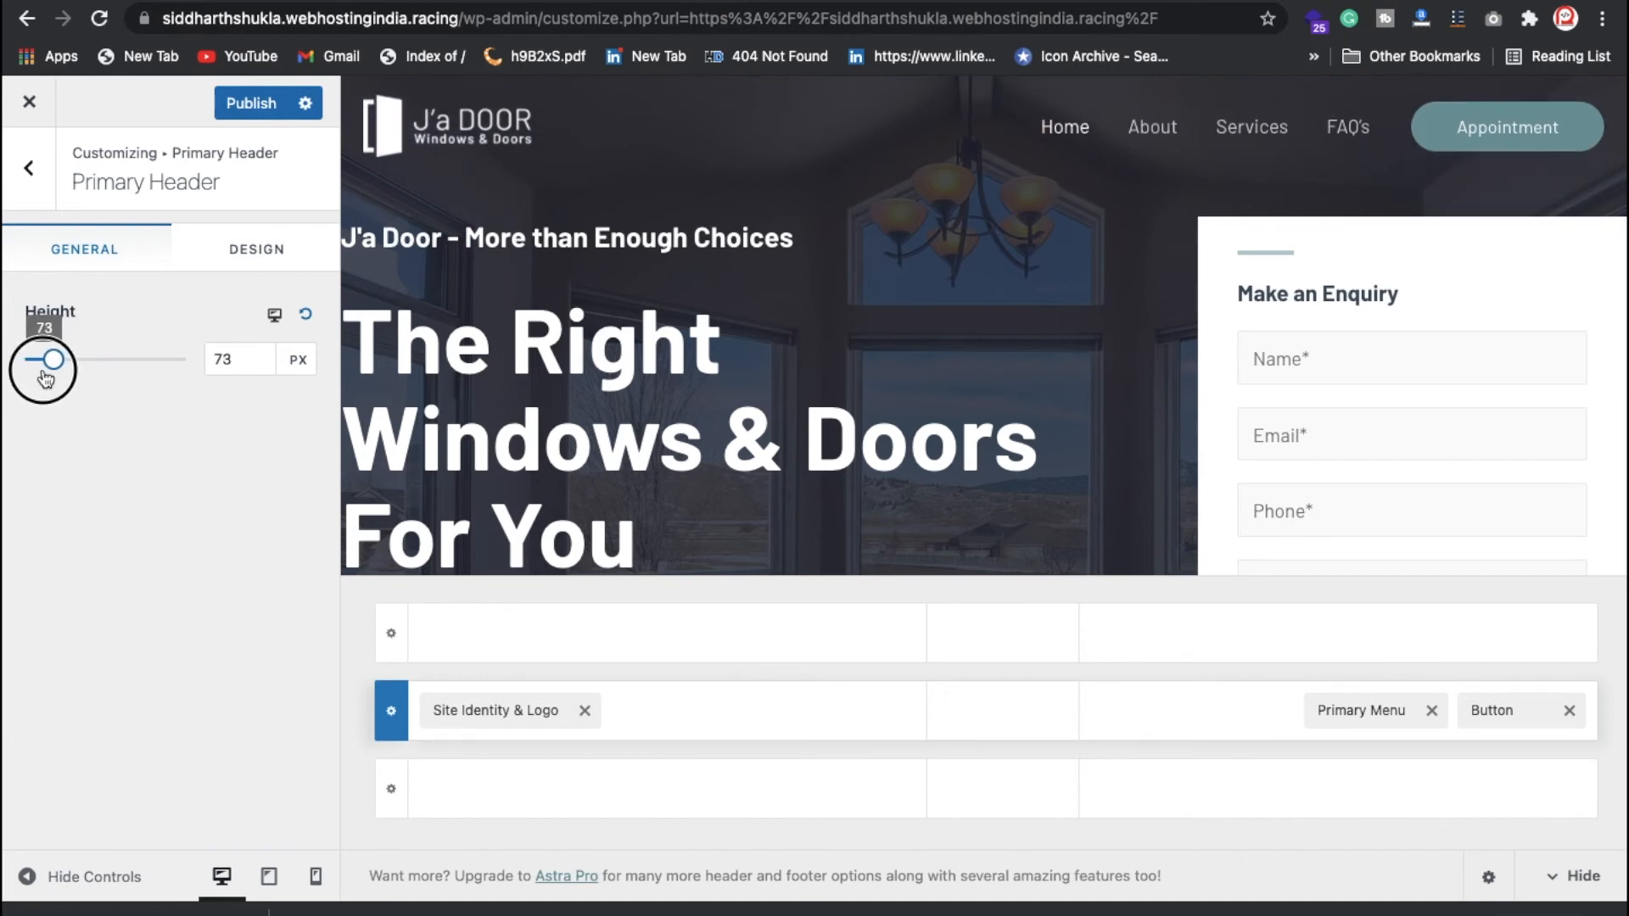
{"action": "left_click", "coordinate": [246, 106]}
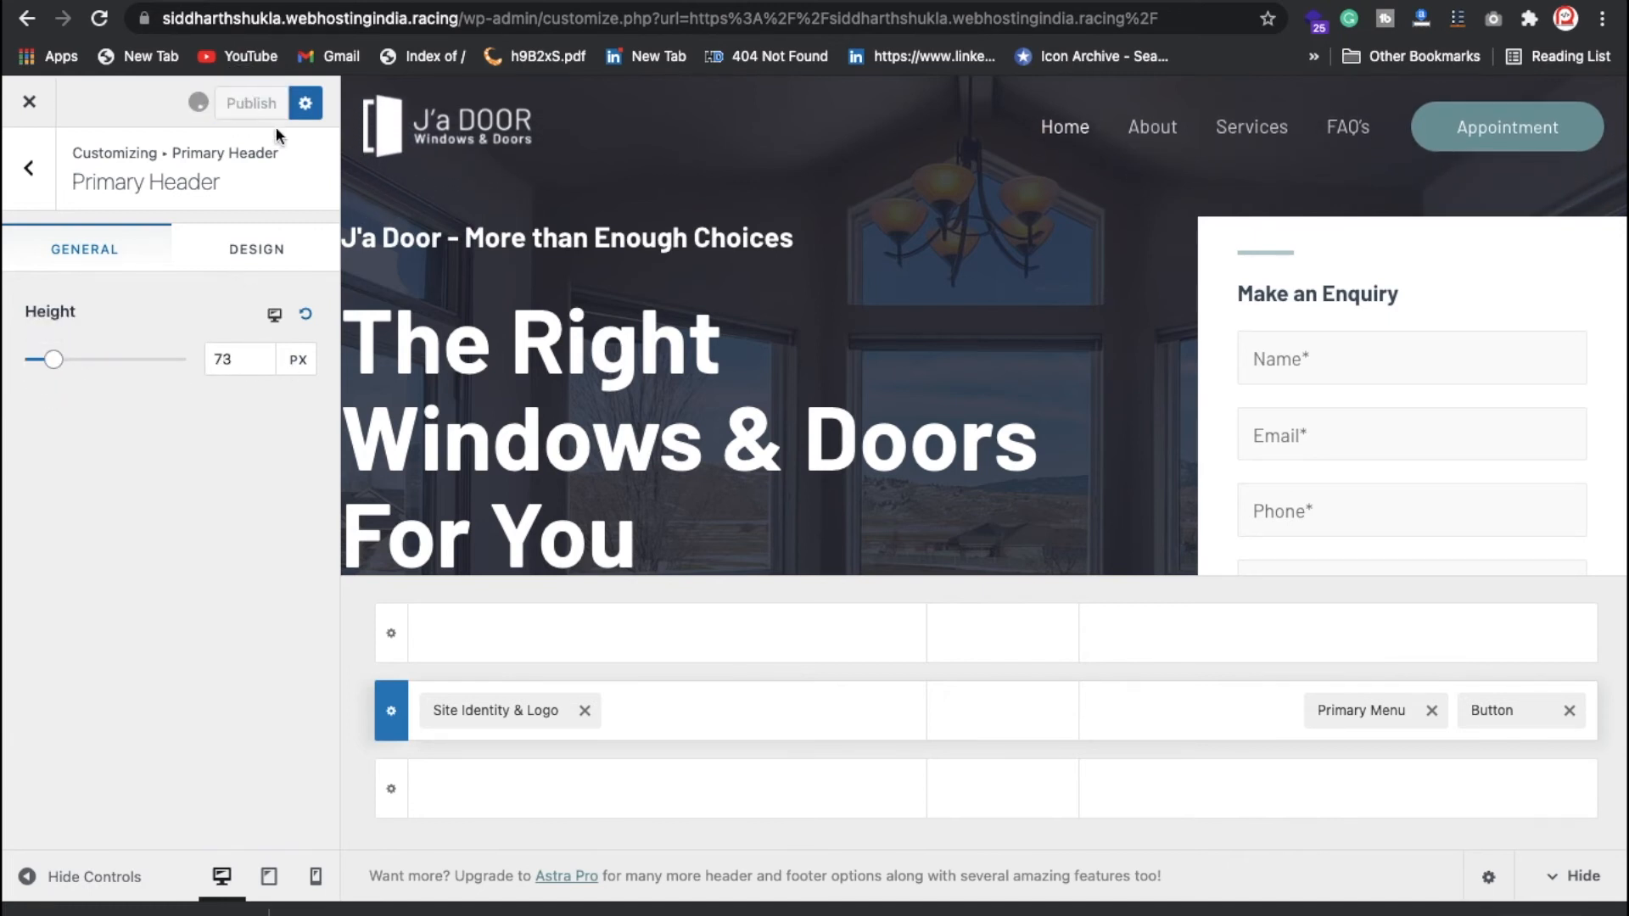
{"action": "left_click", "coordinate": [28, 167]}
Step: Review the Site Identity & Logo settings, then return to the header builder
{"action": "scroll", "coordinate": [174, 632], "scroll_direction": "down", "scroll_amount": 1}
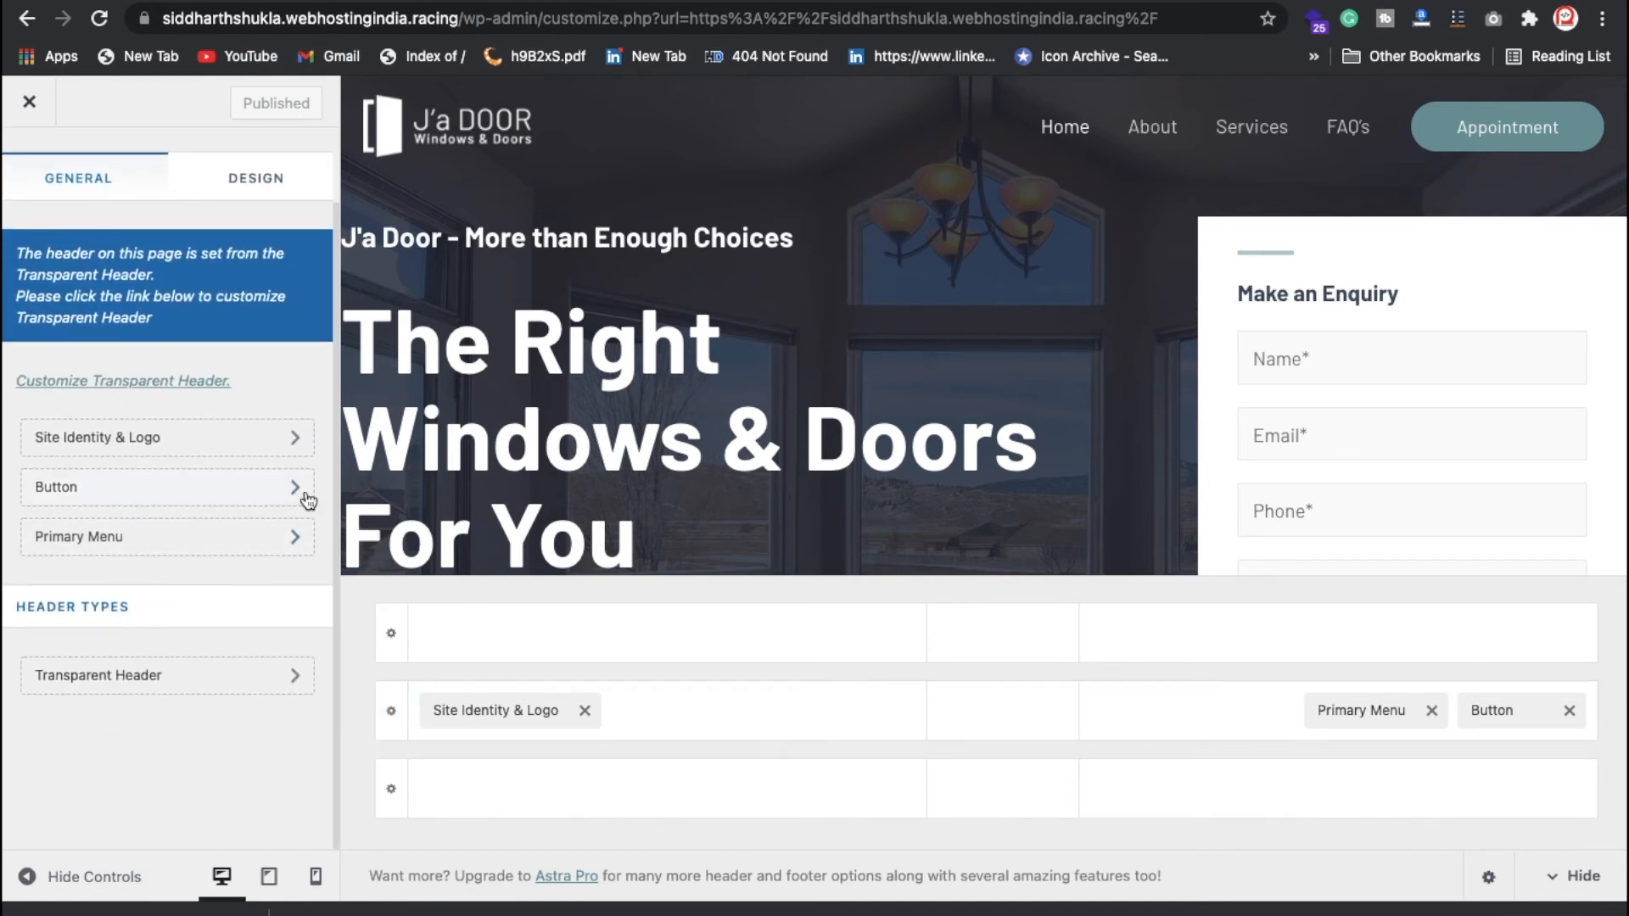
{"action": "left_click", "coordinate": [230, 449]}
{"action": "scroll", "coordinate": [160, 615], "scroll_direction": "down", "scroll_amount": 4}
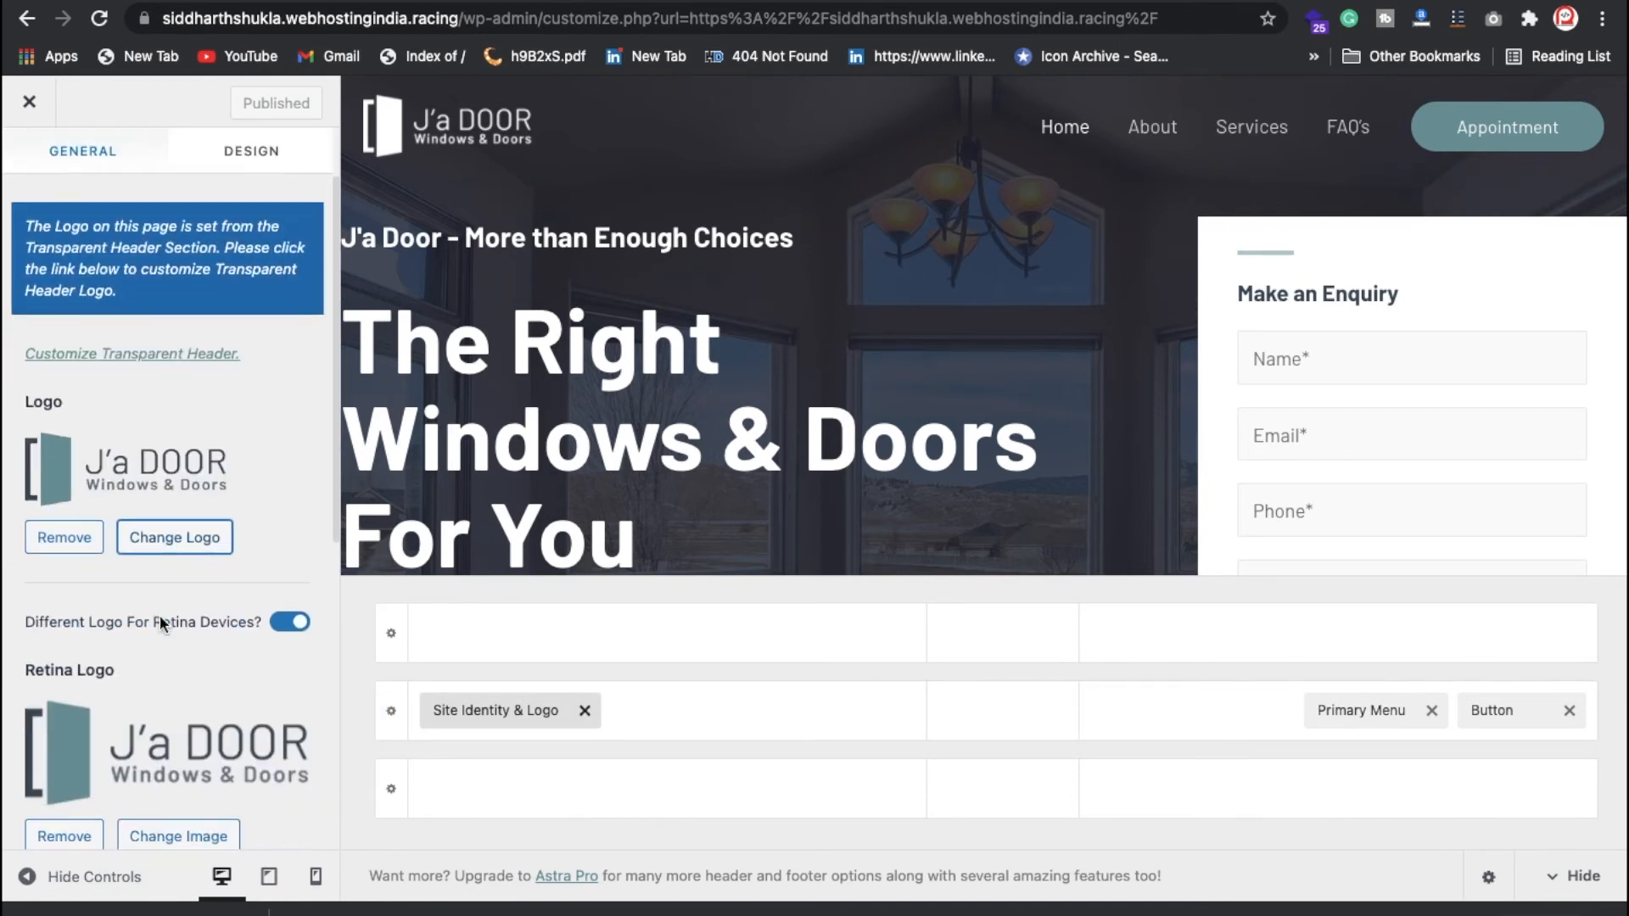
{"action": "scroll", "coordinate": [184, 647], "scroll_direction": "up", "scroll_amount": 3}
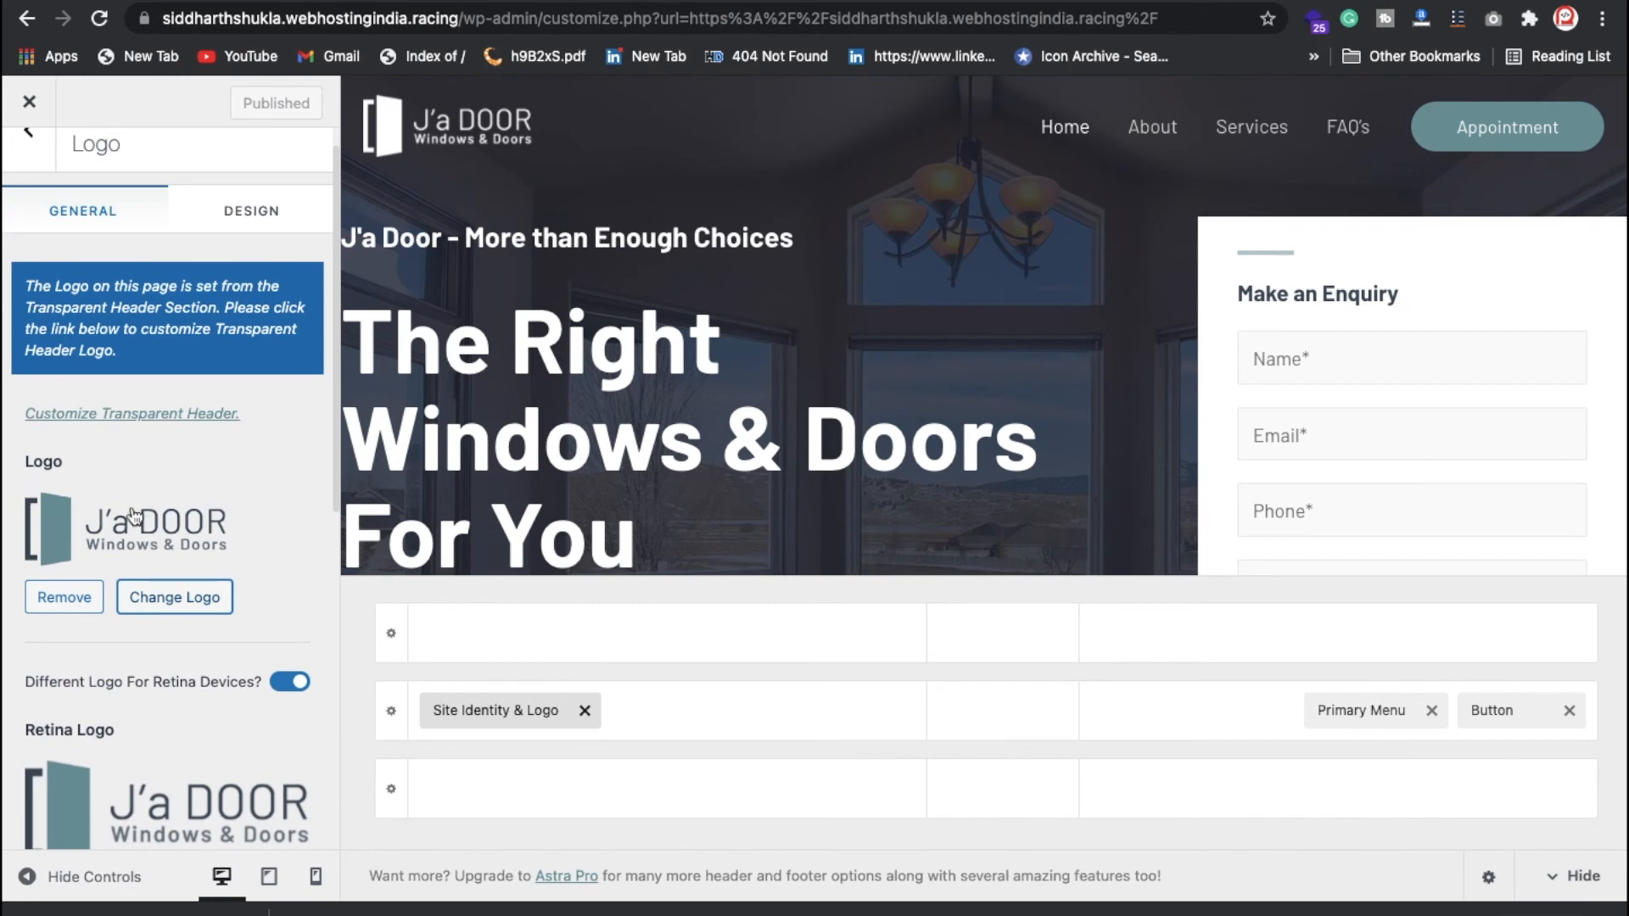
{"action": "scroll", "coordinate": [127, 476], "scroll_direction": "down", "scroll_amount": 3}
{"action": "scroll", "coordinate": [538, 309], "scroll_direction": "down", "scroll_amount": 10}
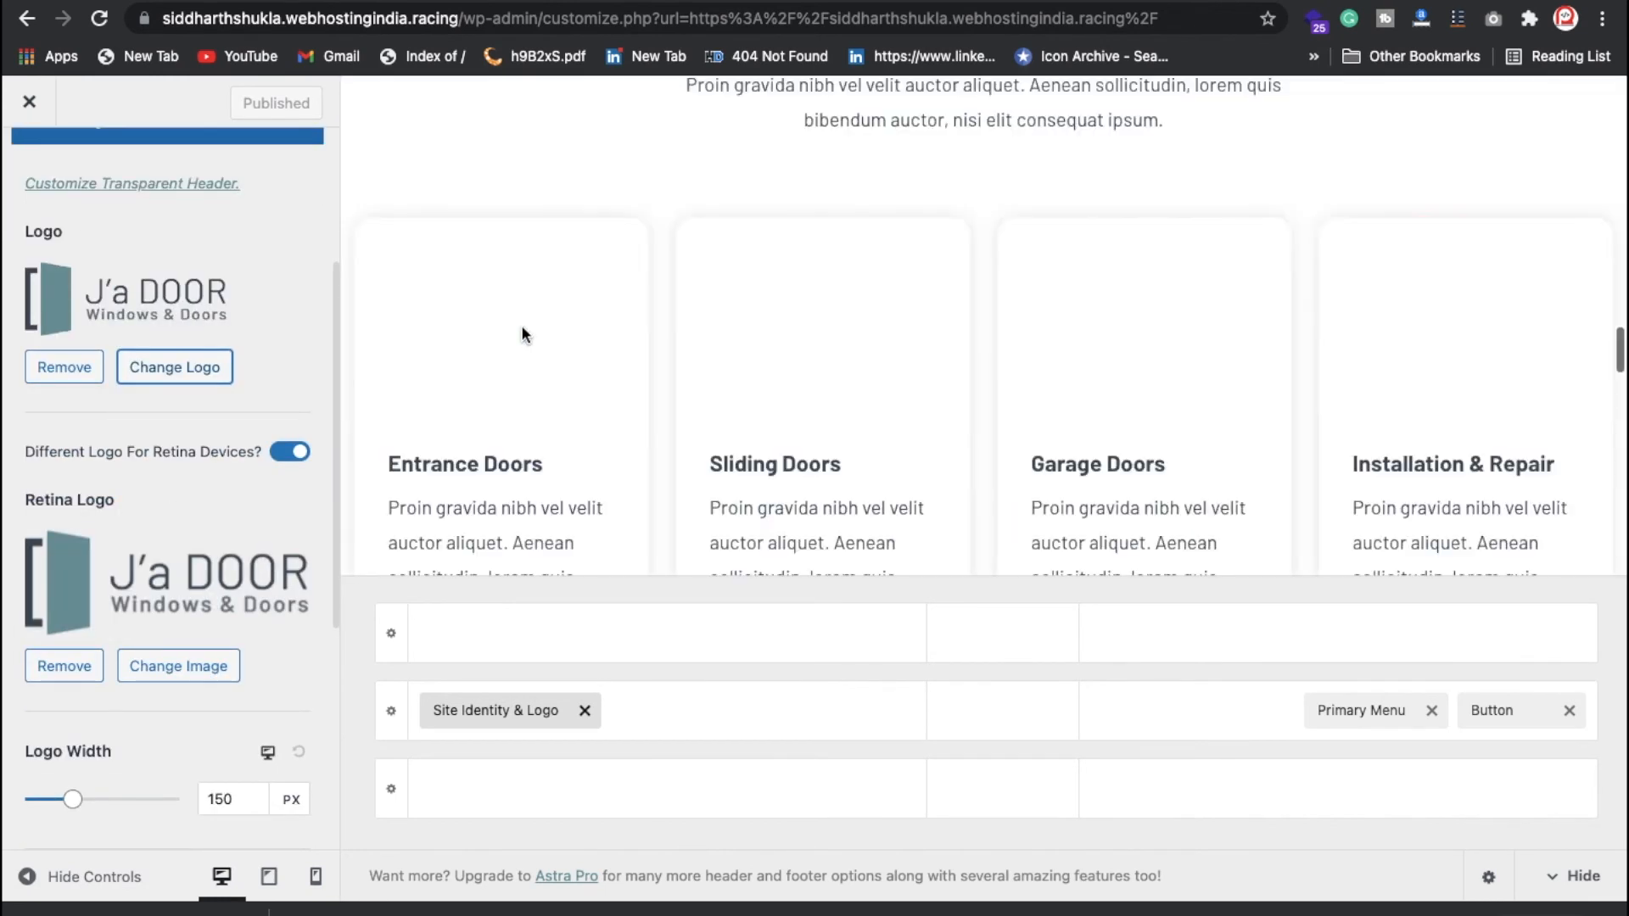
{"action": "scroll", "coordinate": [38, 216], "scroll_direction": "up", "scroll_amount": 3}
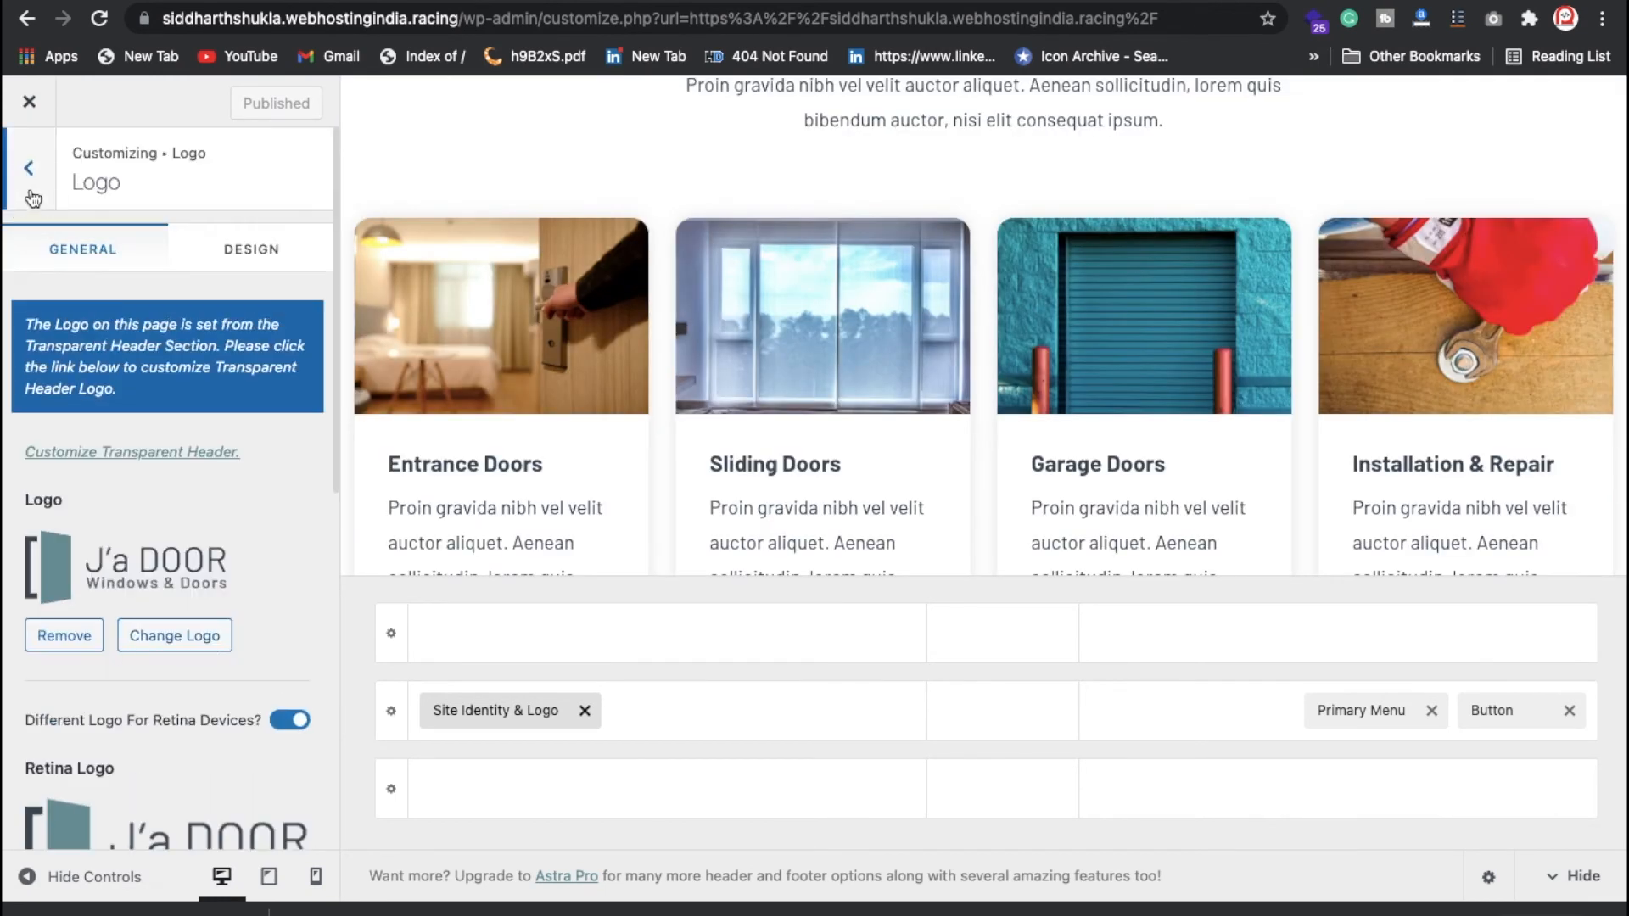
{"action": "left_click", "coordinate": [32, 199]}
{"action": "scroll", "coordinate": [190, 640], "scroll_direction": "down", "scroll_amount": 1}
Step: Clear and then restore the header button's Appointment label, leaving it unchanged
{"action": "left_click", "coordinate": [195, 522]}
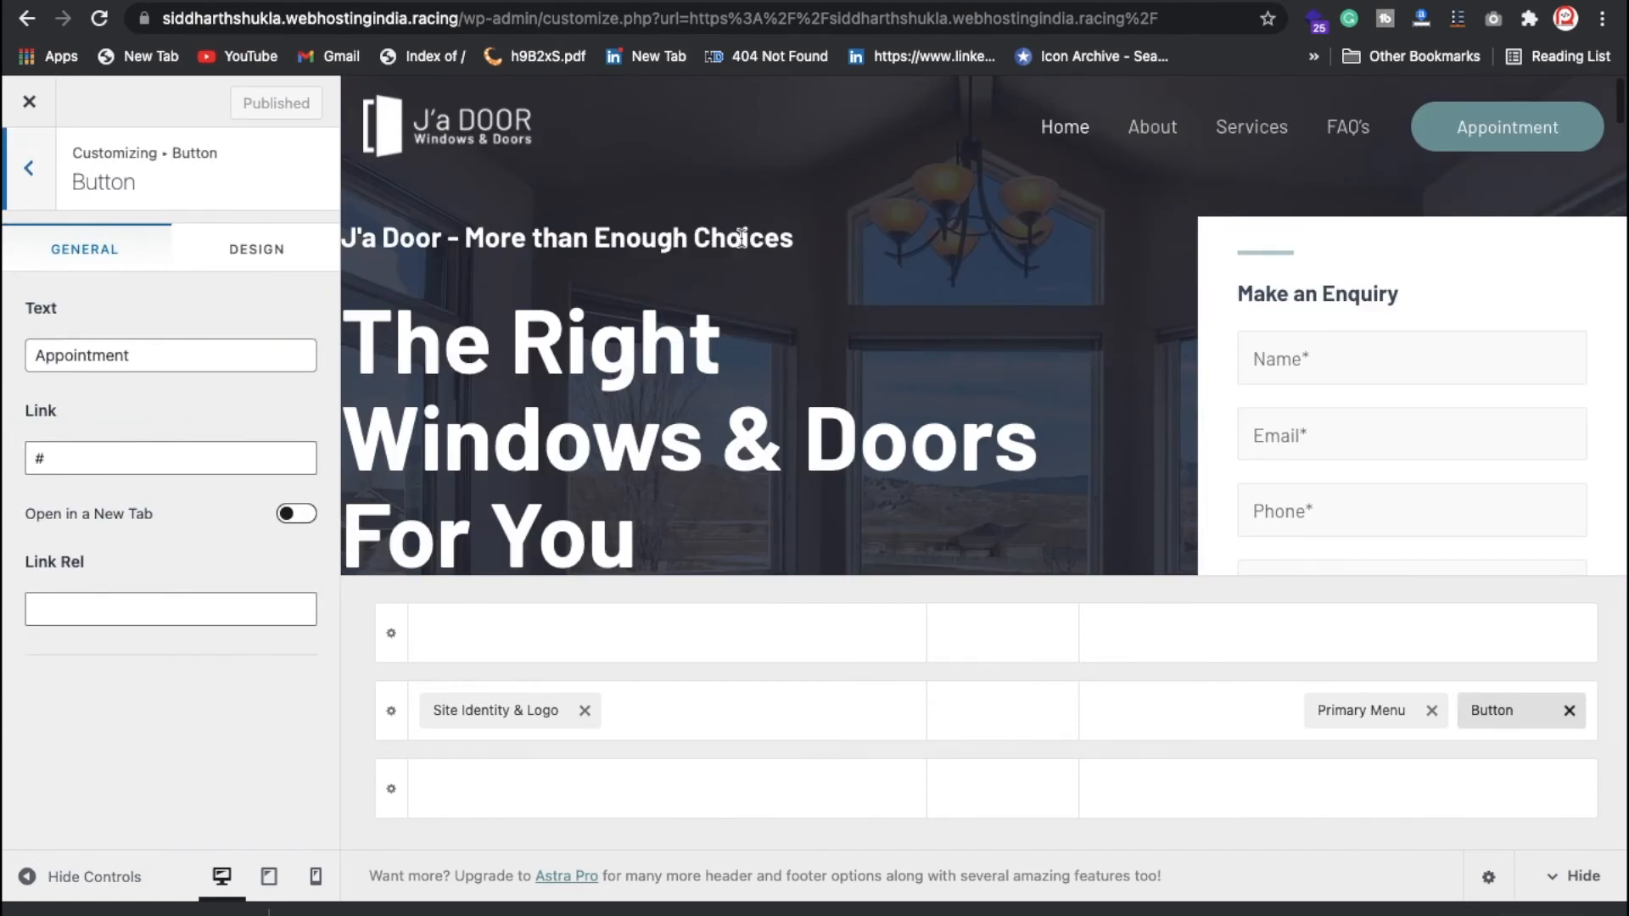
{"action": "left_click", "coordinate": [225, 345]}
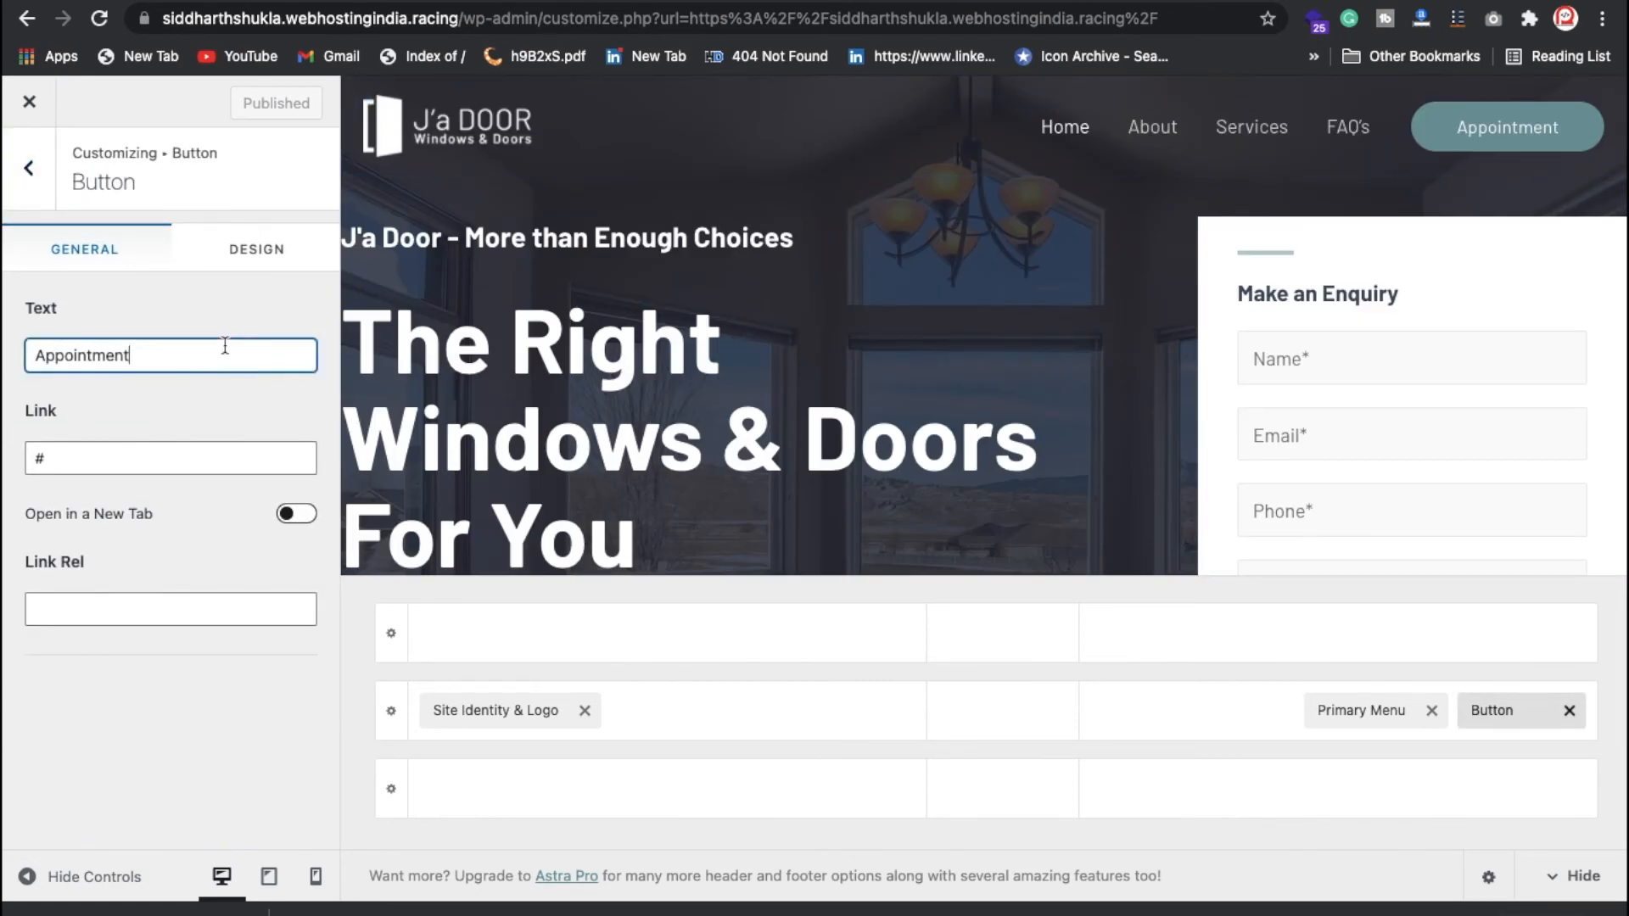
{"action": "key", "text": "super+a"}
{"action": "key", "text": "BackSpace"}
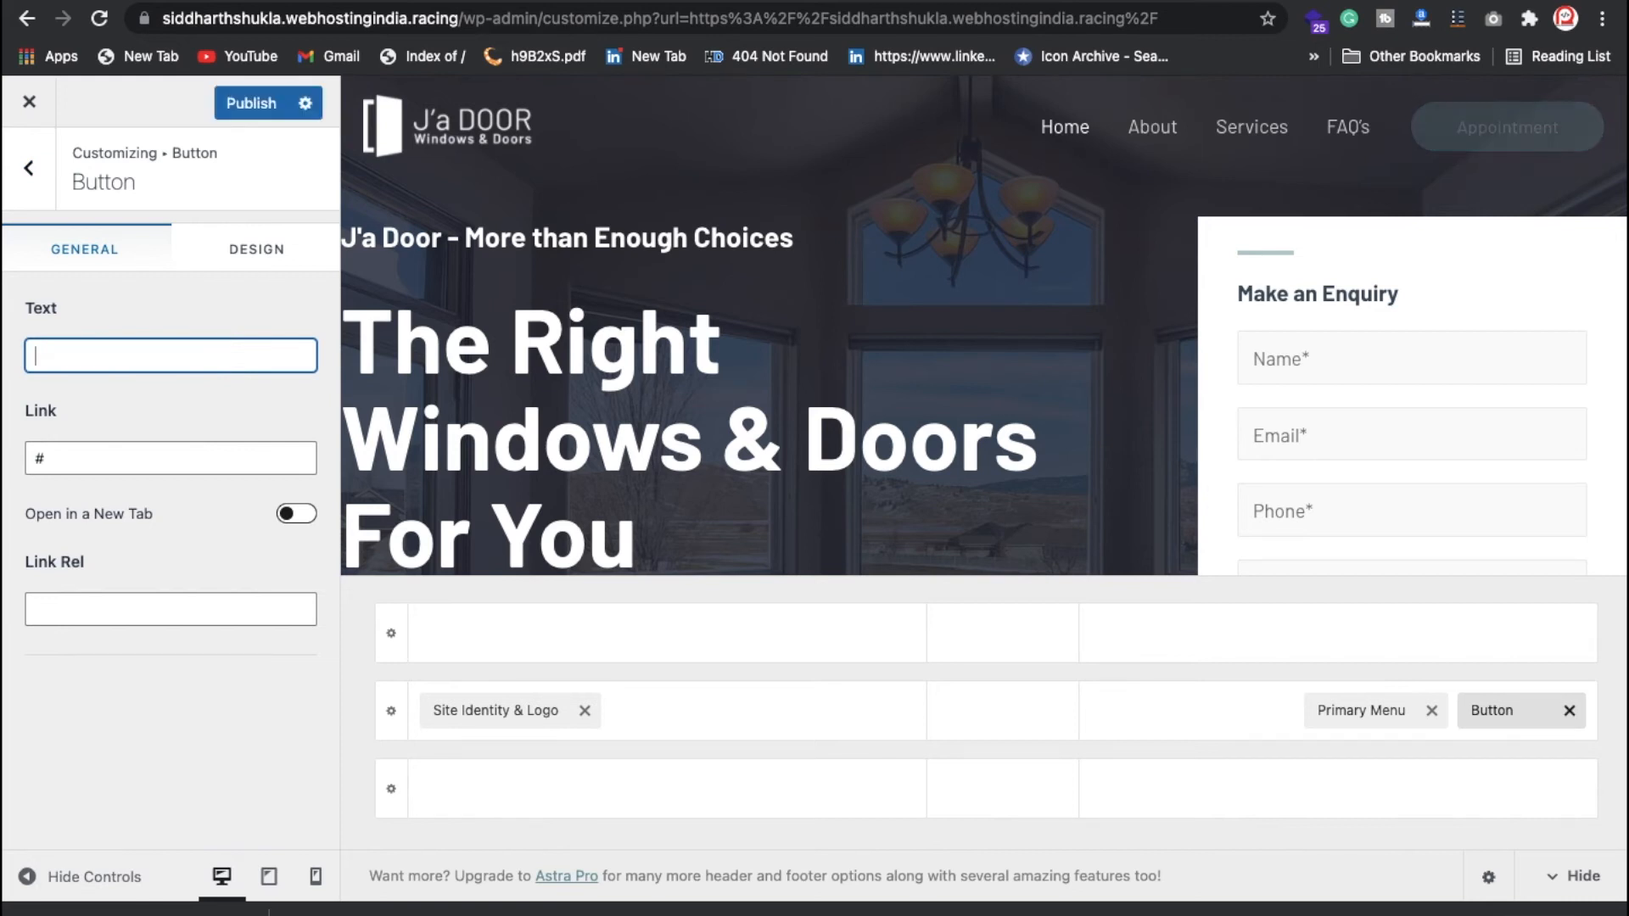
{"action": "key", "text": "super+z"}
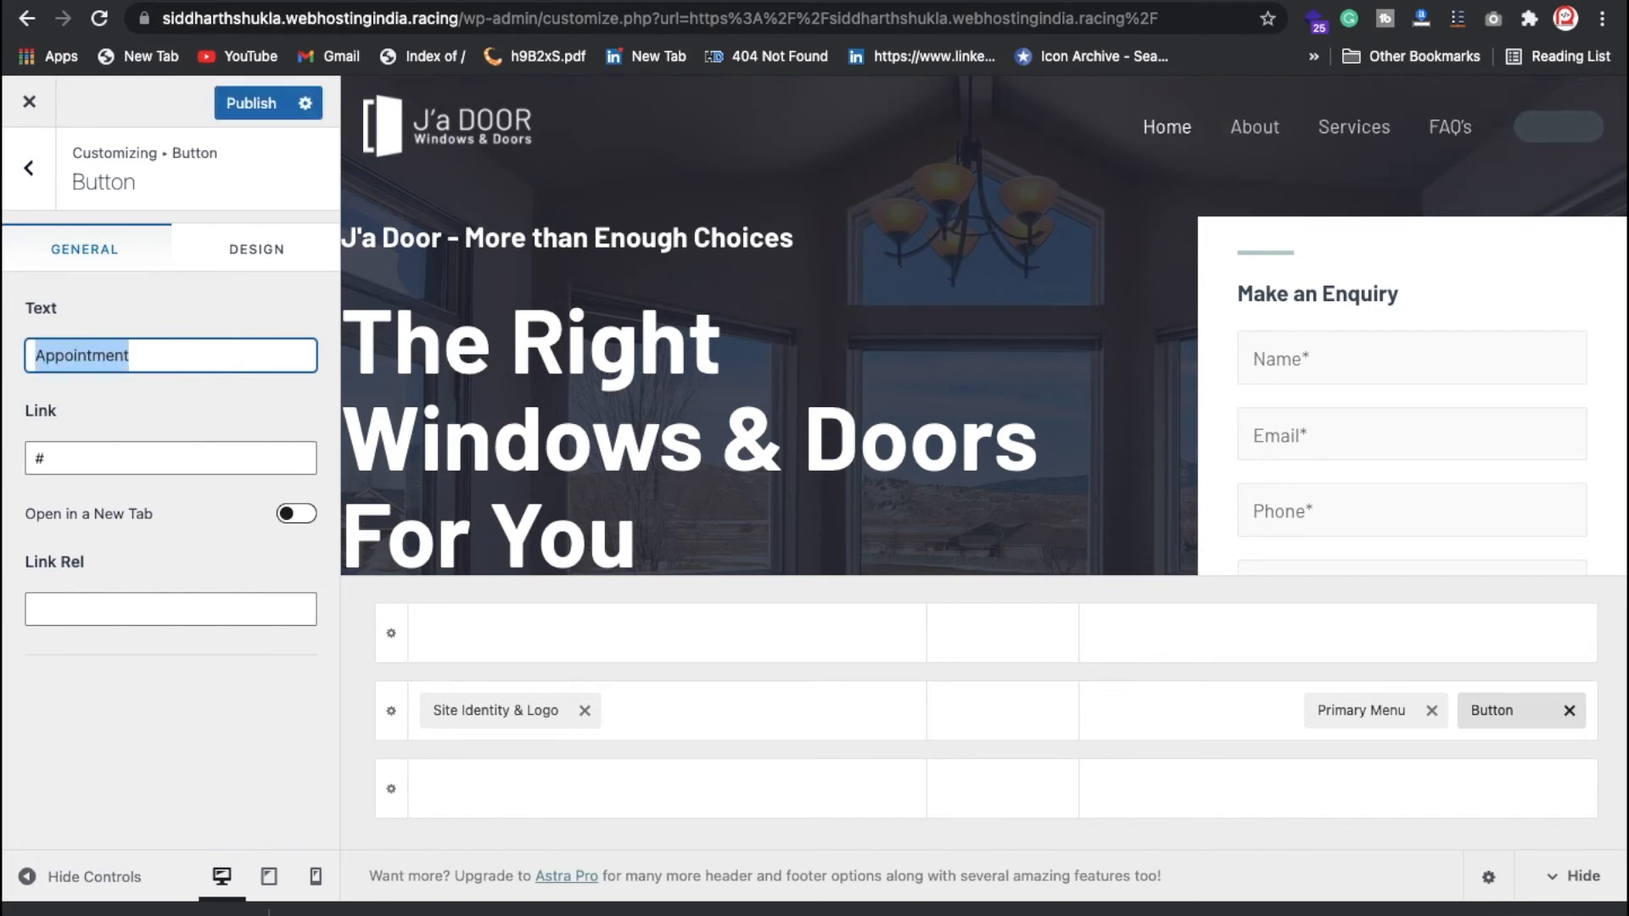
{"action": "left_click", "coordinate": [48, 444]}
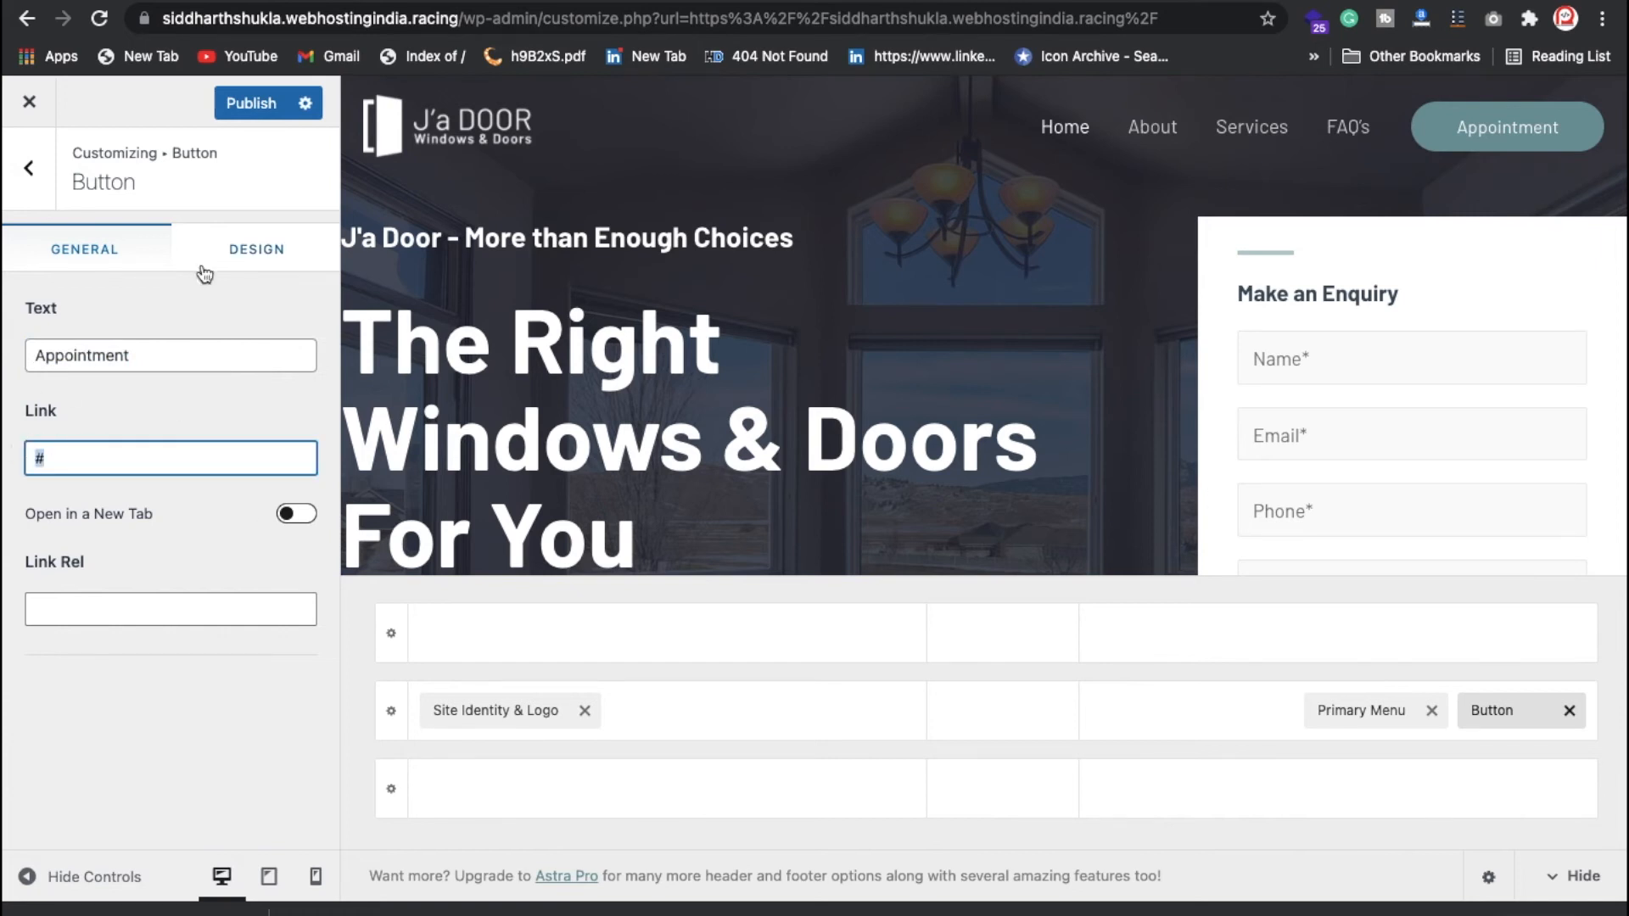
{"action": "left_click", "coordinate": [29, 167]}
Step: Look through the header builder's Site Identity & Logo and primary menu settings
{"action": "scroll", "coordinate": [768, 519], "scroll_direction": "down", "scroll_amount": 4}
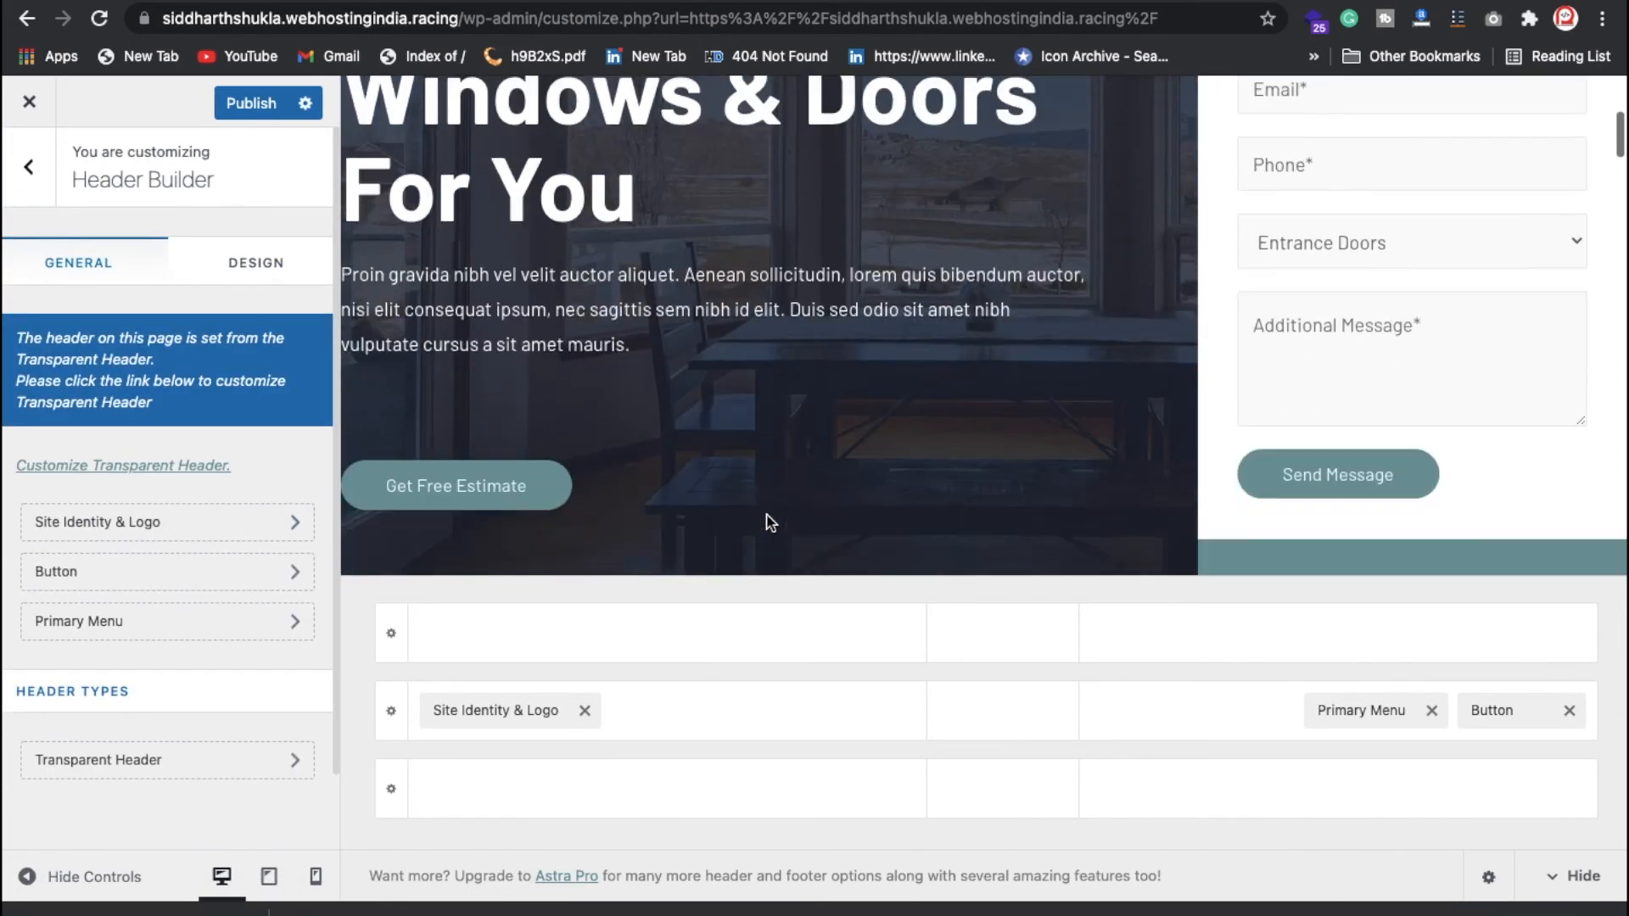
{"action": "scroll", "coordinate": [768, 519], "scroll_direction": "down", "scroll_amount": 4}
{"action": "scroll", "coordinate": [756, 609], "scroll_direction": "up", "scroll_amount": 3}
{"action": "scroll", "coordinate": [742, 548], "scroll_direction": "down", "scroll_amount": 8}
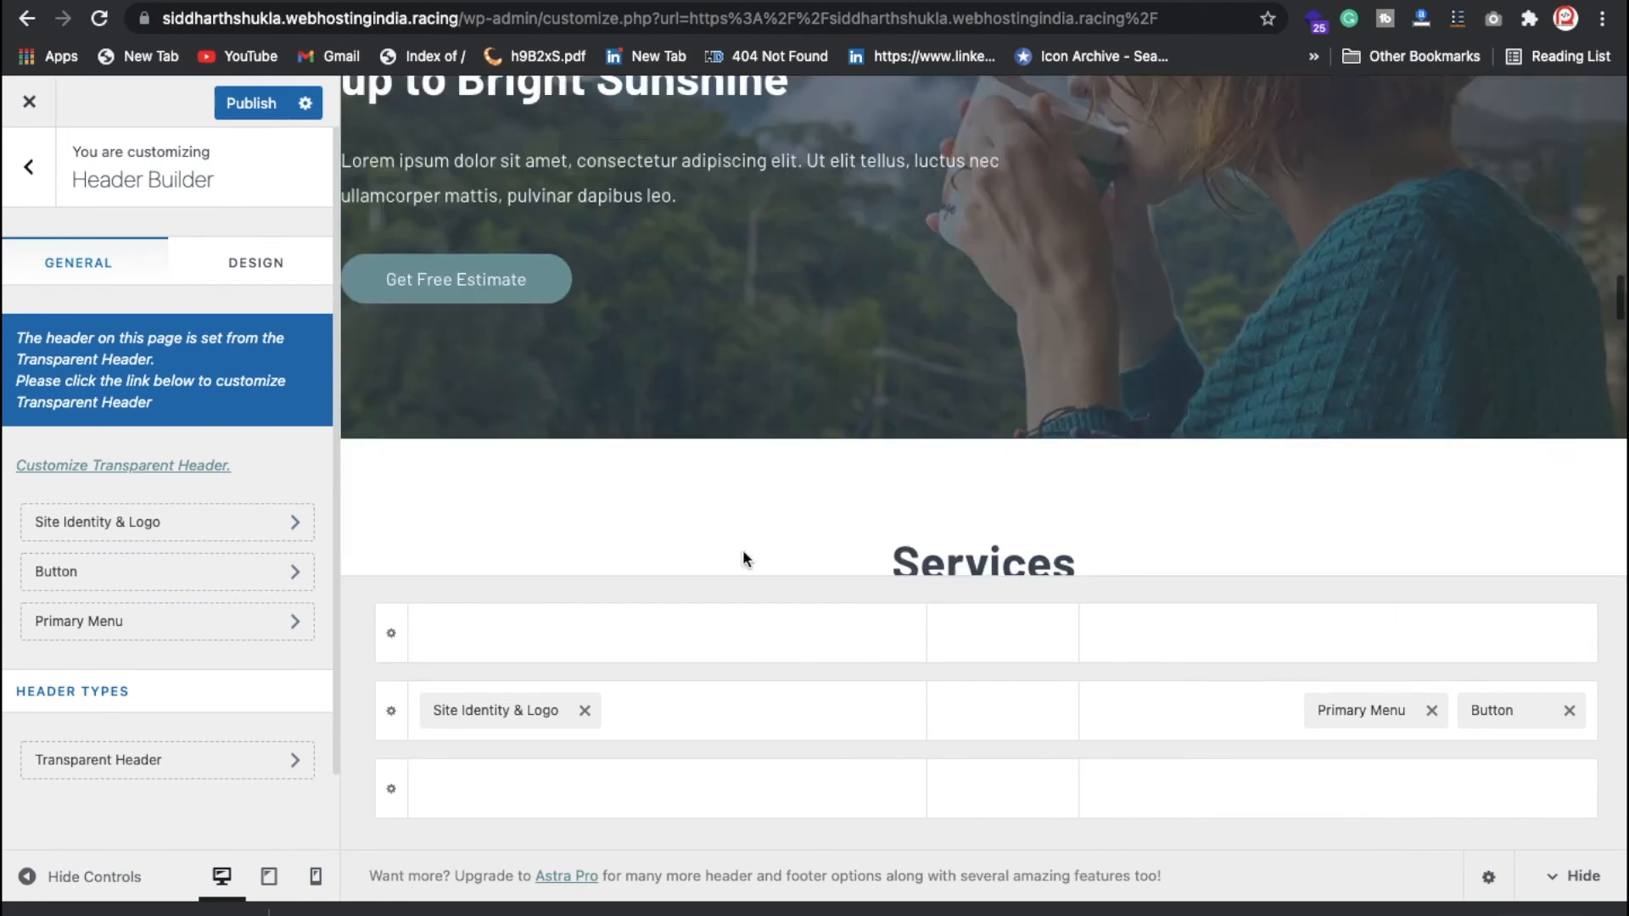
{"action": "scroll", "coordinate": [730, 594], "scroll_direction": "down", "scroll_amount": 3}
{"action": "scroll", "coordinate": [611, 436], "scroll_direction": "down", "scroll_amount": 10}
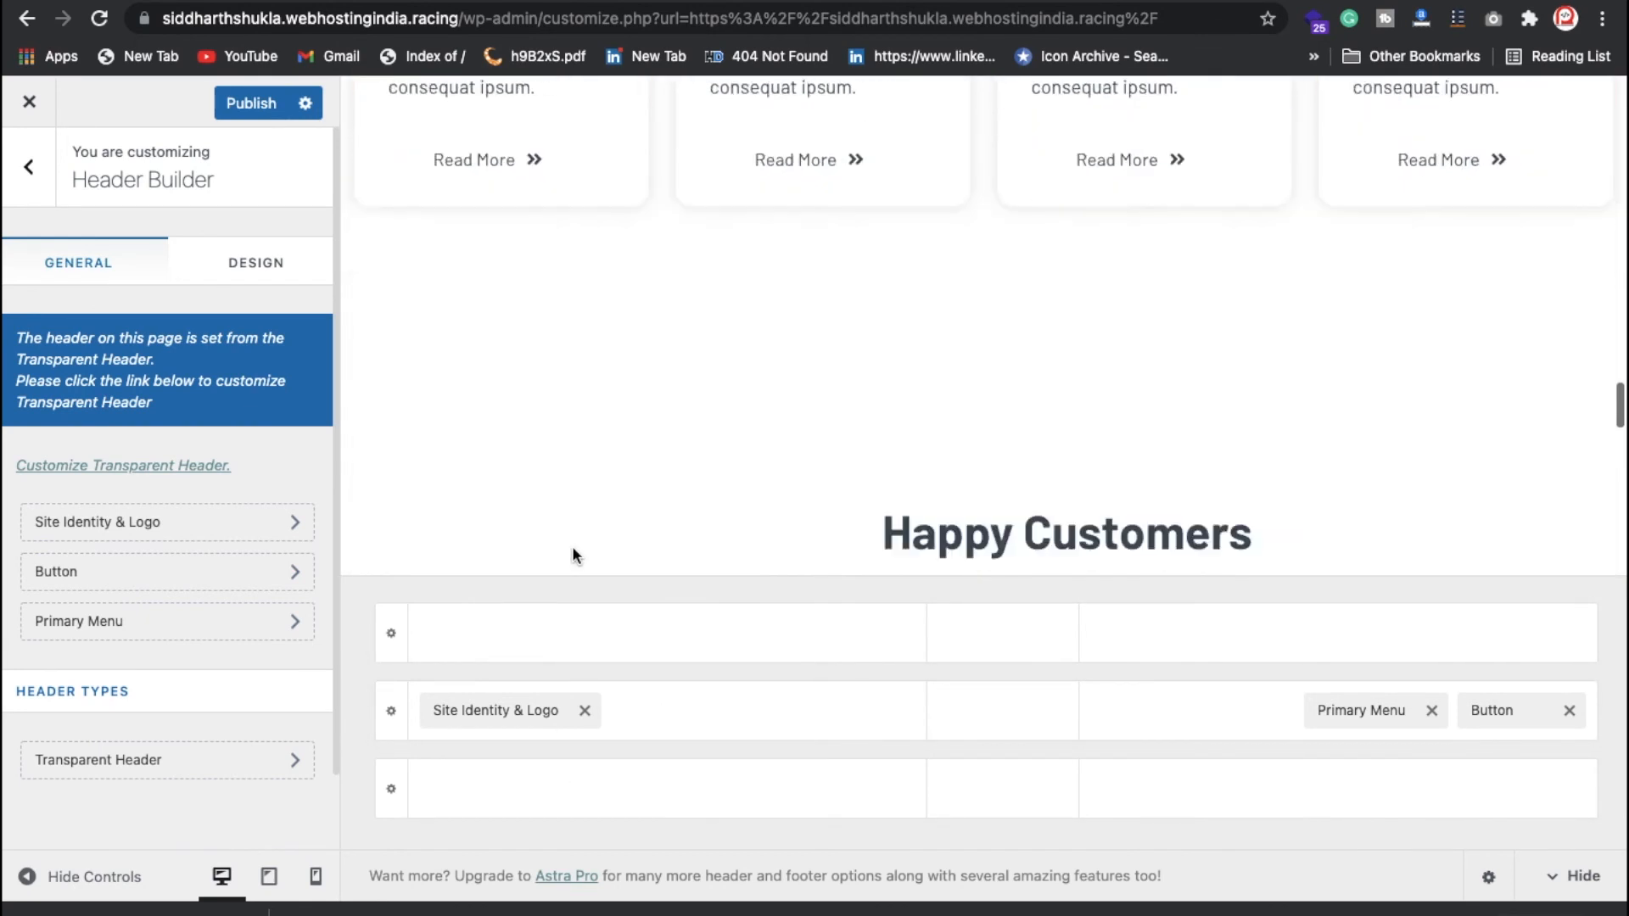
{"action": "scroll", "coordinate": [574, 552], "scroll_direction": "down", "scroll_amount": 3}
{"action": "left_click", "coordinate": [484, 718]}
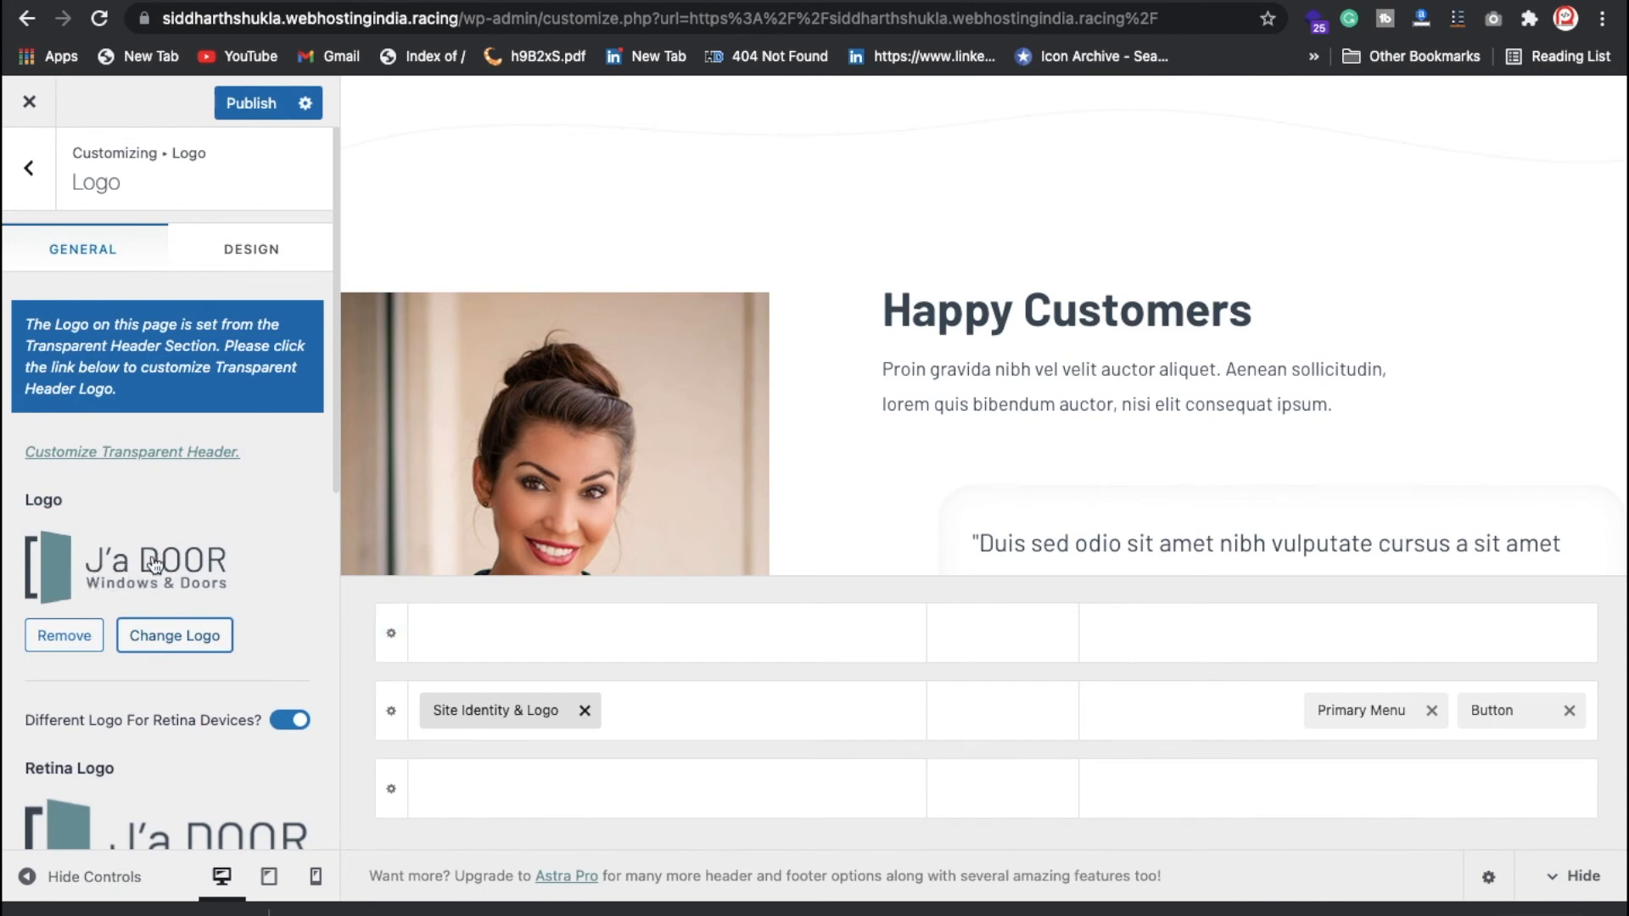
{"action": "scroll", "coordinate": [198, 611], "scroll_direction": "down", "scroll_amount": 3}
{"action": "left_click", "coordinate": [1343, 710]}
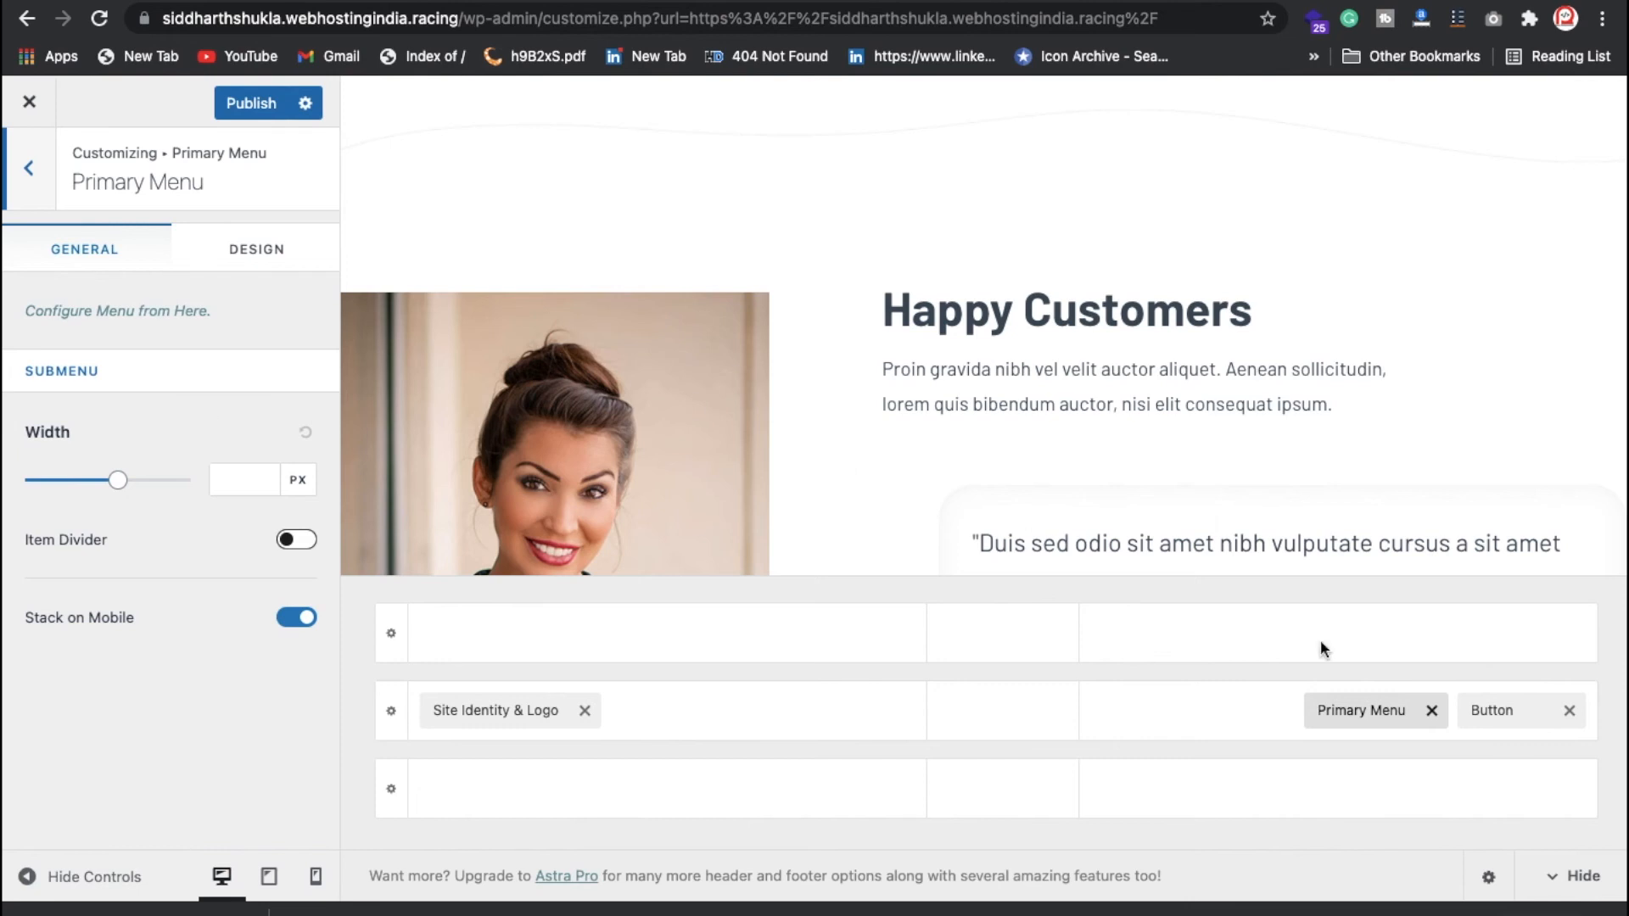
{"action": "left_click", "coordinate": [40, 180]}
{"action": "scroll", "coordinate": [216, 687], "scroll_direction": "down", "scroll_amount": 2}
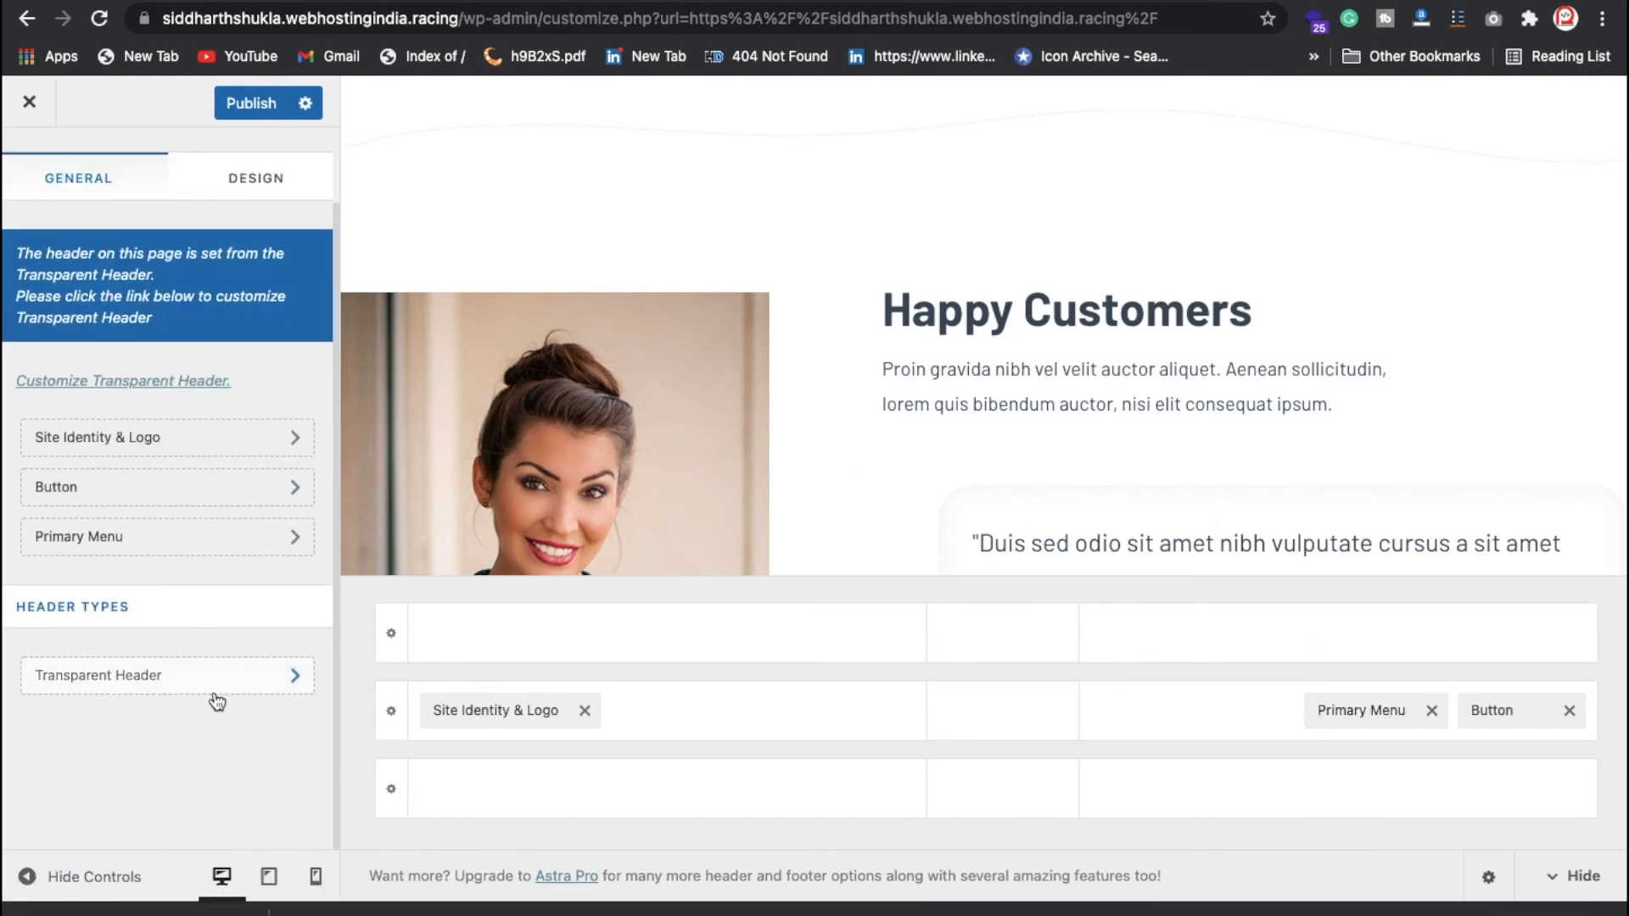
Step: Leave the customizer for the site root URL and scroll the live J'a Door home page
{"action": "left_click_drag", "start_coordinate": [469, 23], "coordinate": [1270, 100]}
{"action": "key", "text": "BackSpace"}
{"action": "key", "text": "Return"}
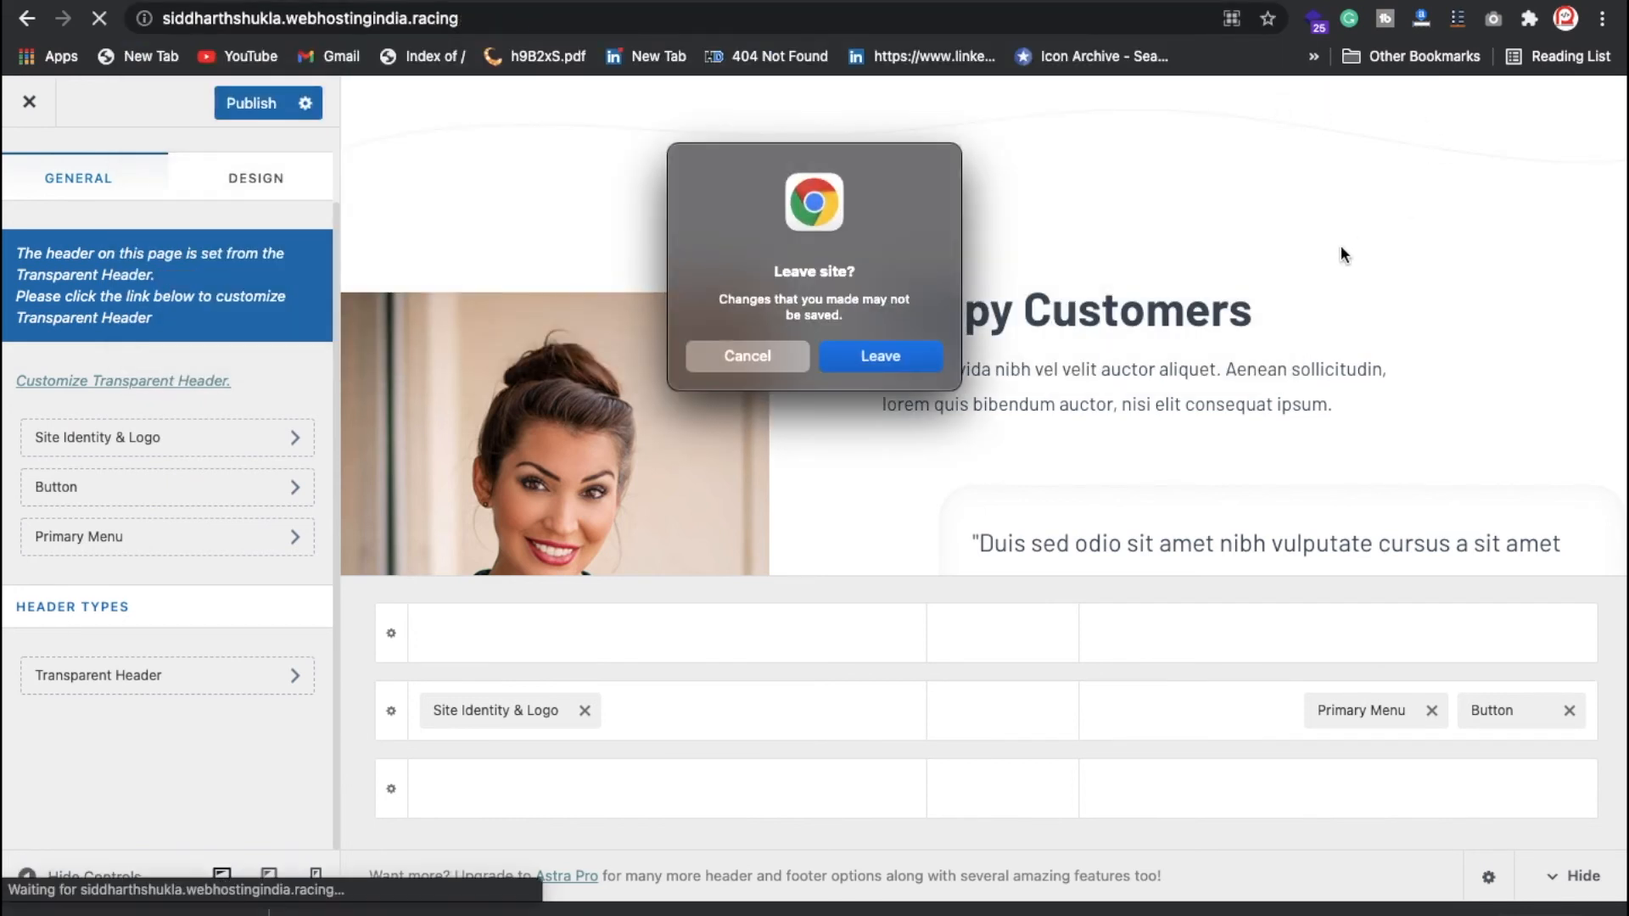
{"action": "left_click", "coordinate": [913, 363]}
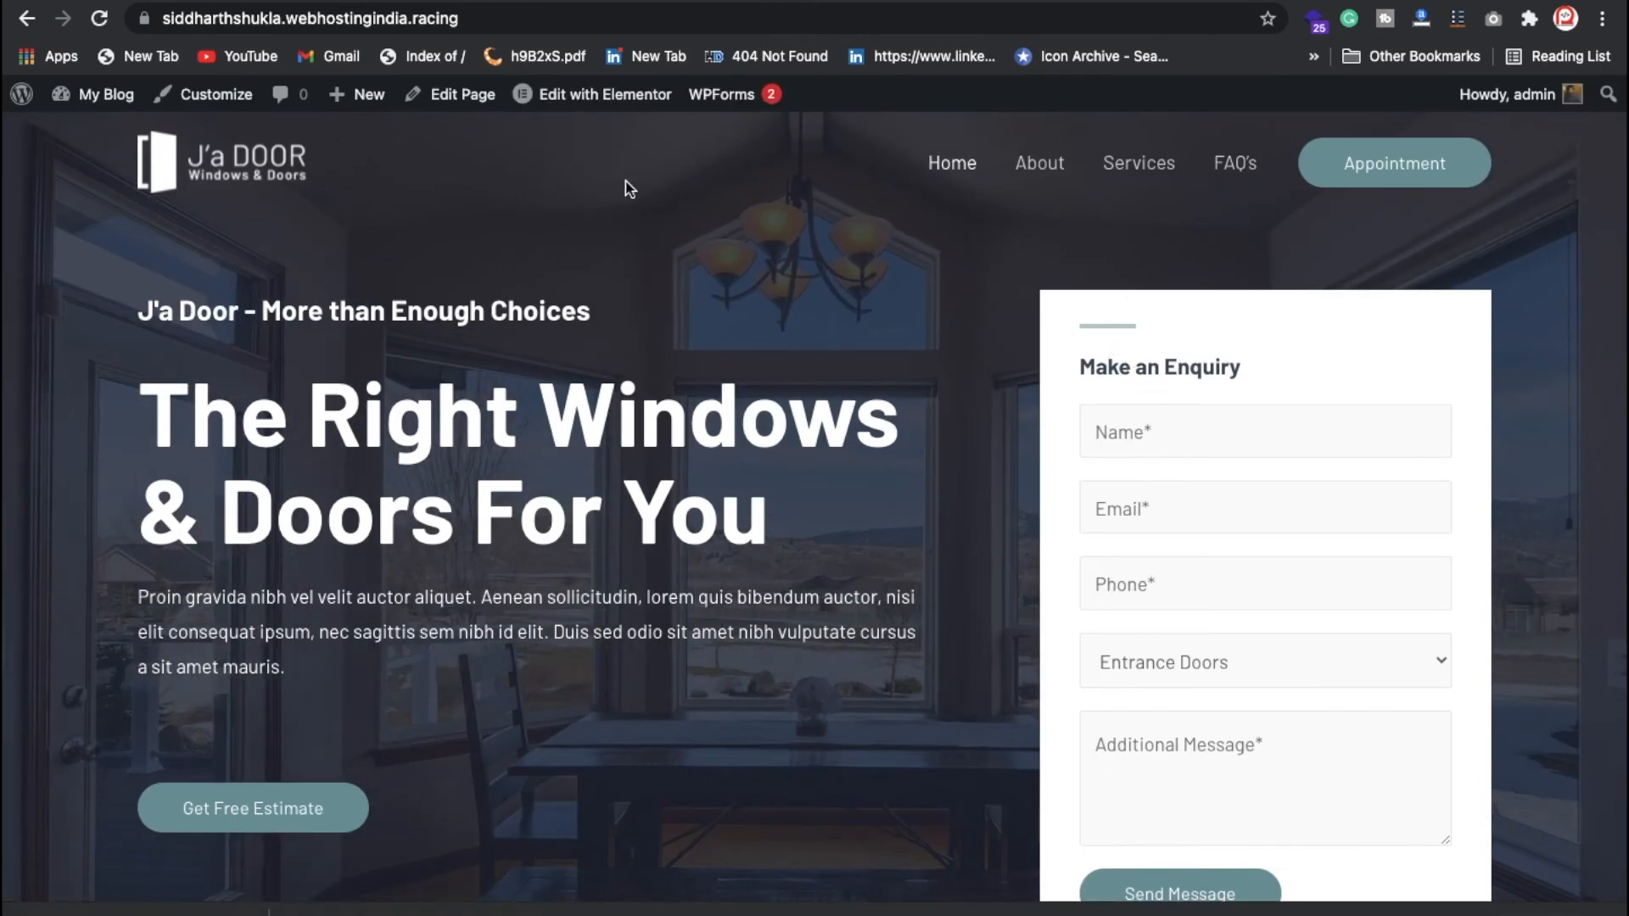
{"action": "scroll", "coordinate": [527, 699], "scroll_direction": "down", "scroll_amount": 5}
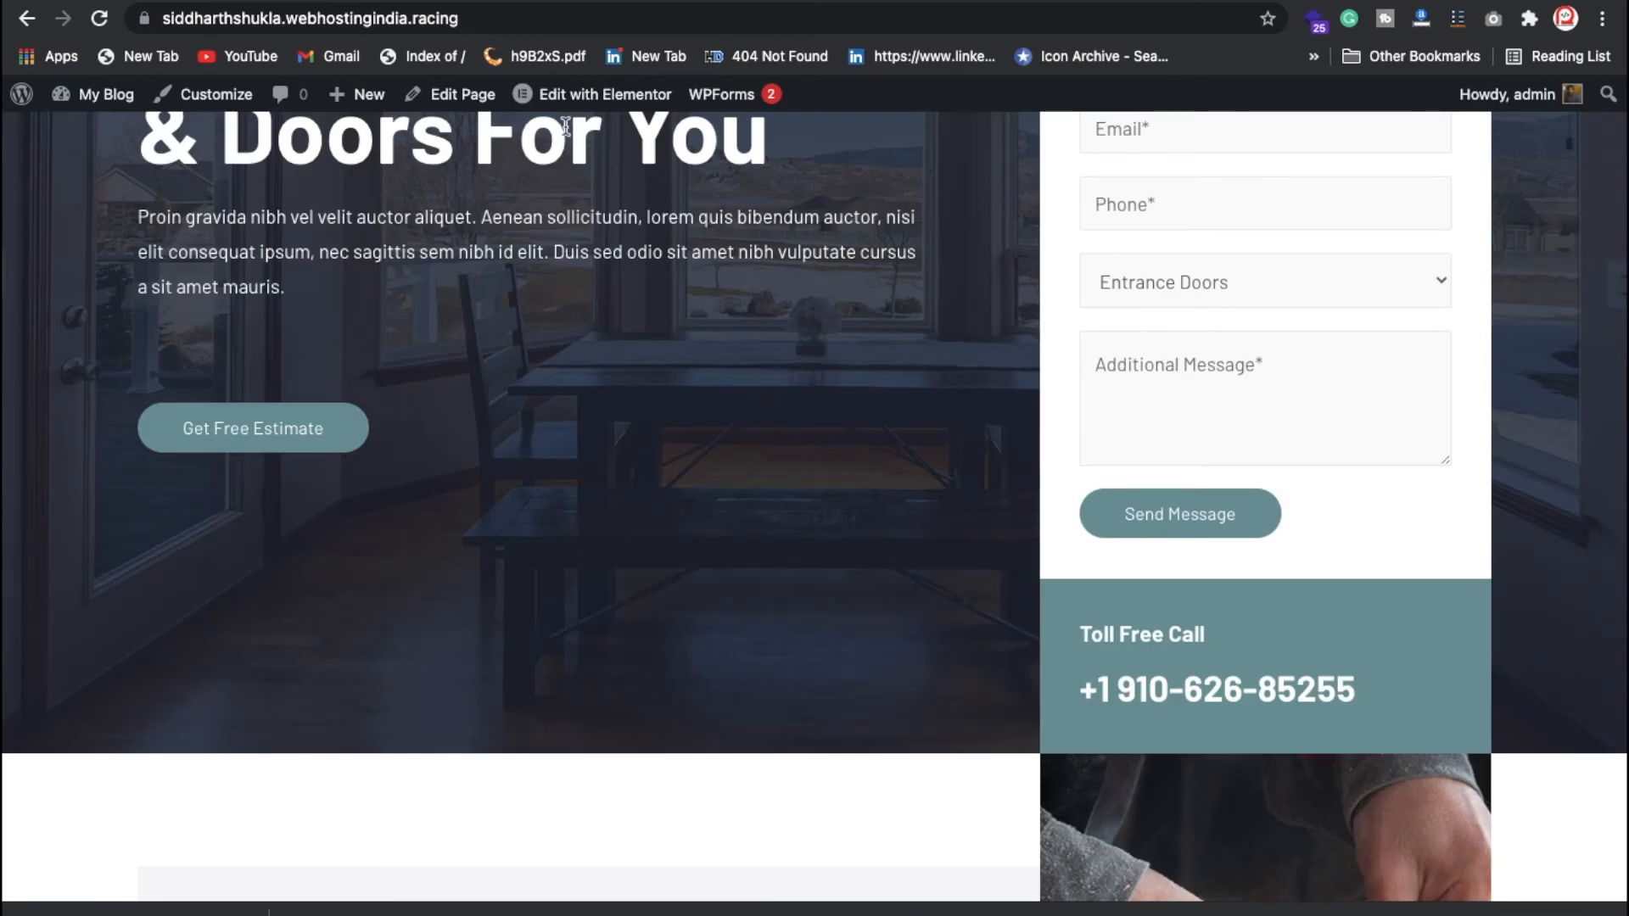
Step: Edit the home page in Elementor and show the hero section's Style background settings
{"action": "left_click", "coordinate": [599, 100]}
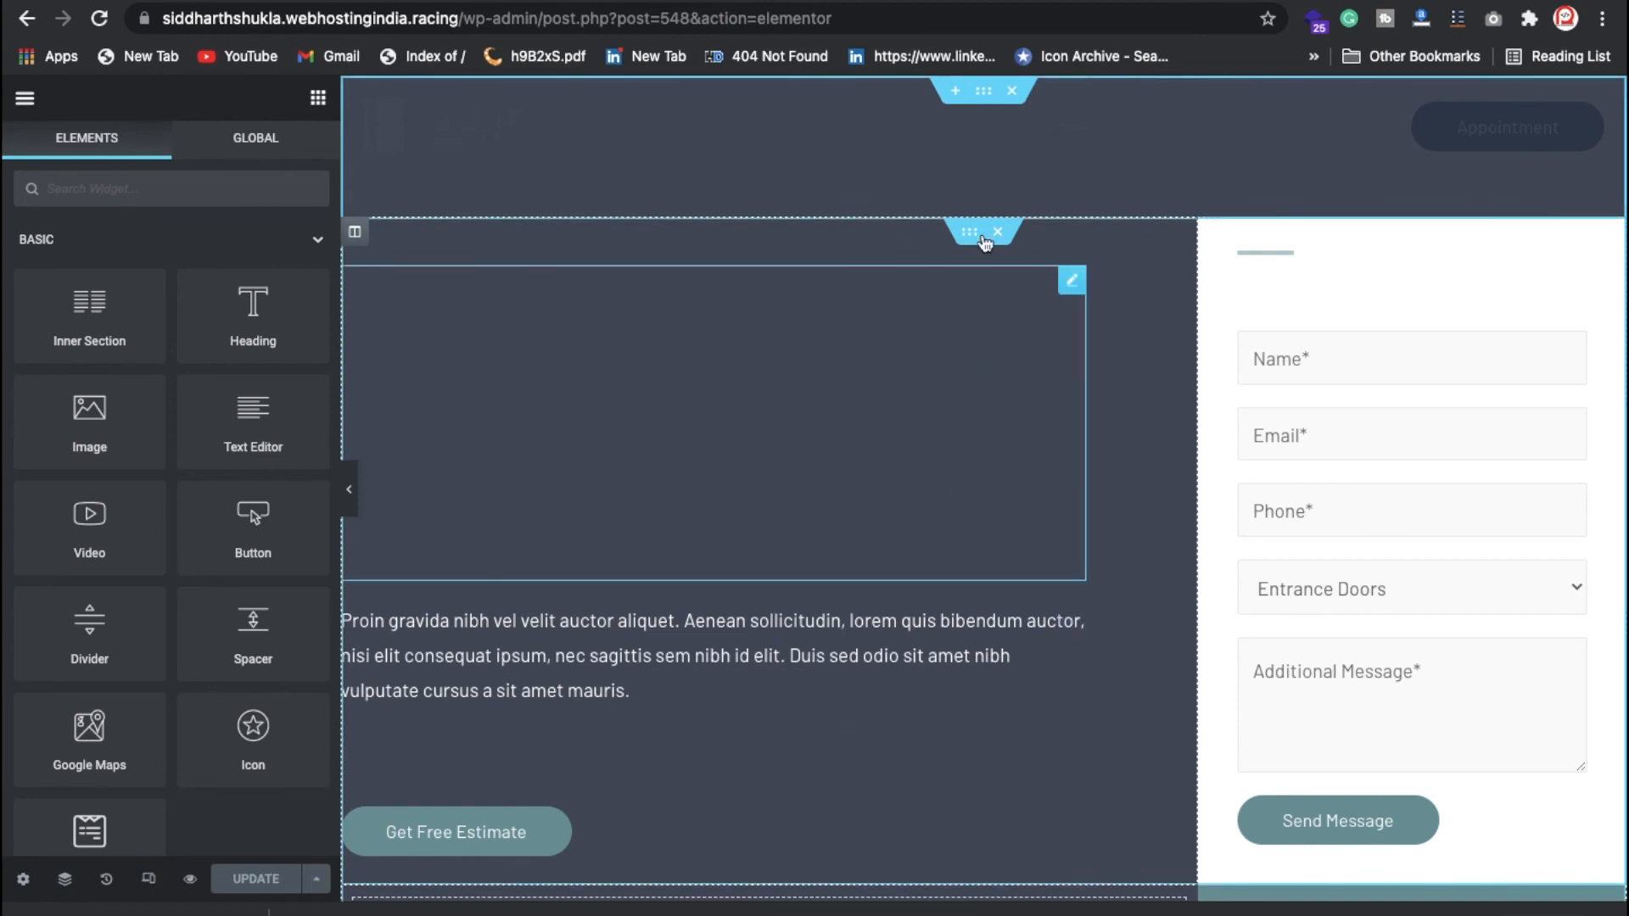
{"action": "left_click", "coordinate": [984, 92]}
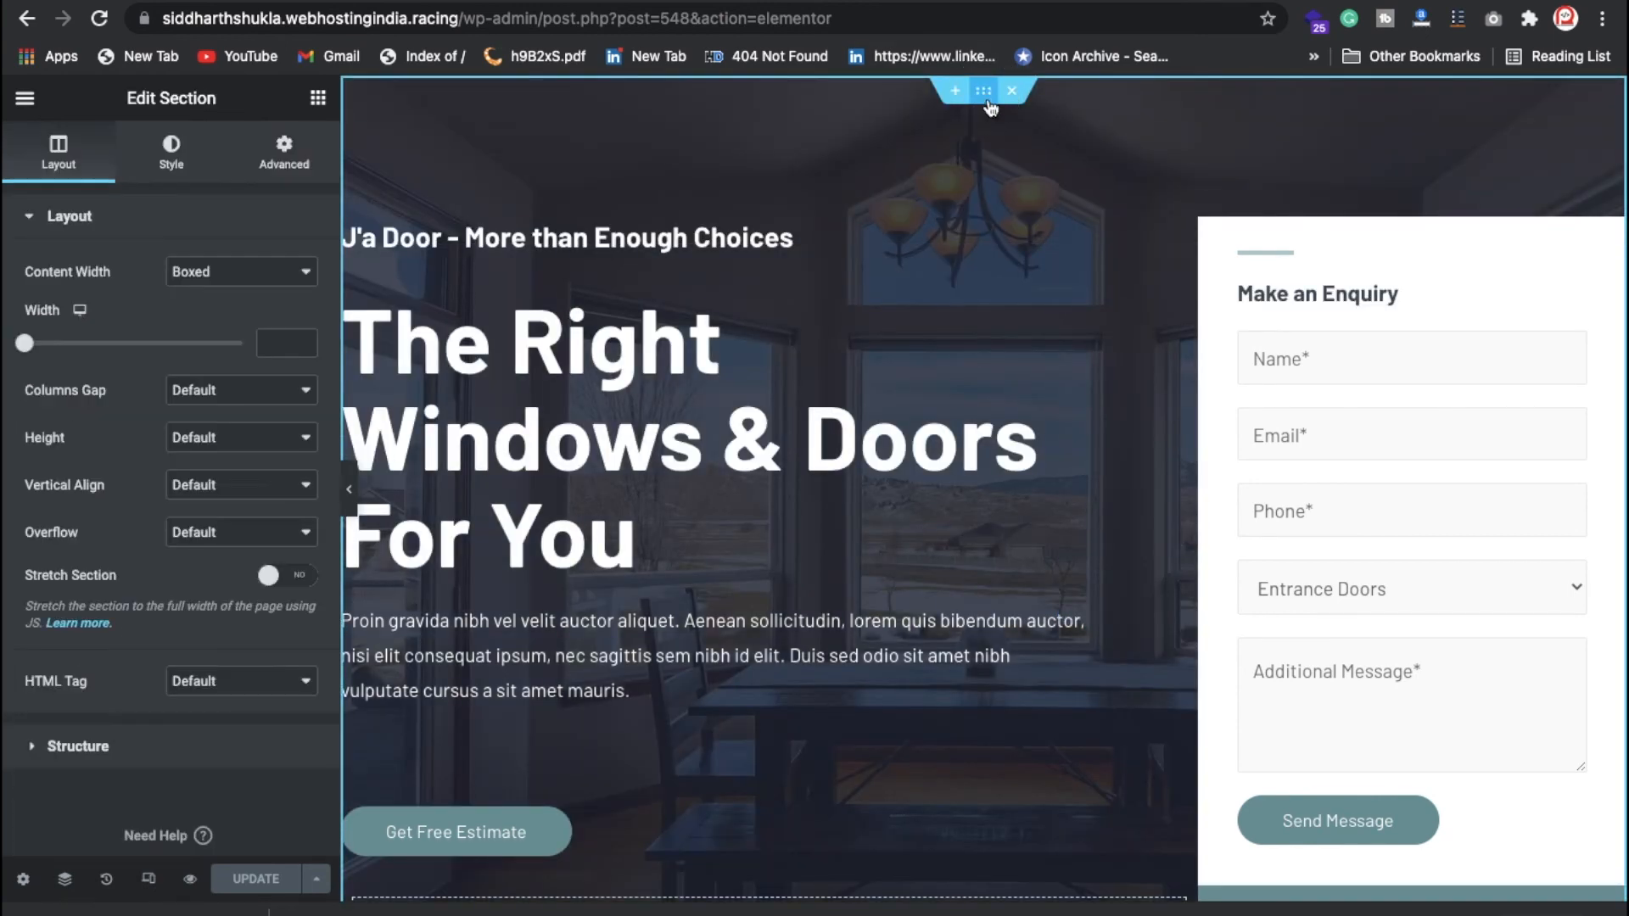
{"action": "left_click", "coordinate": [172, 166]}
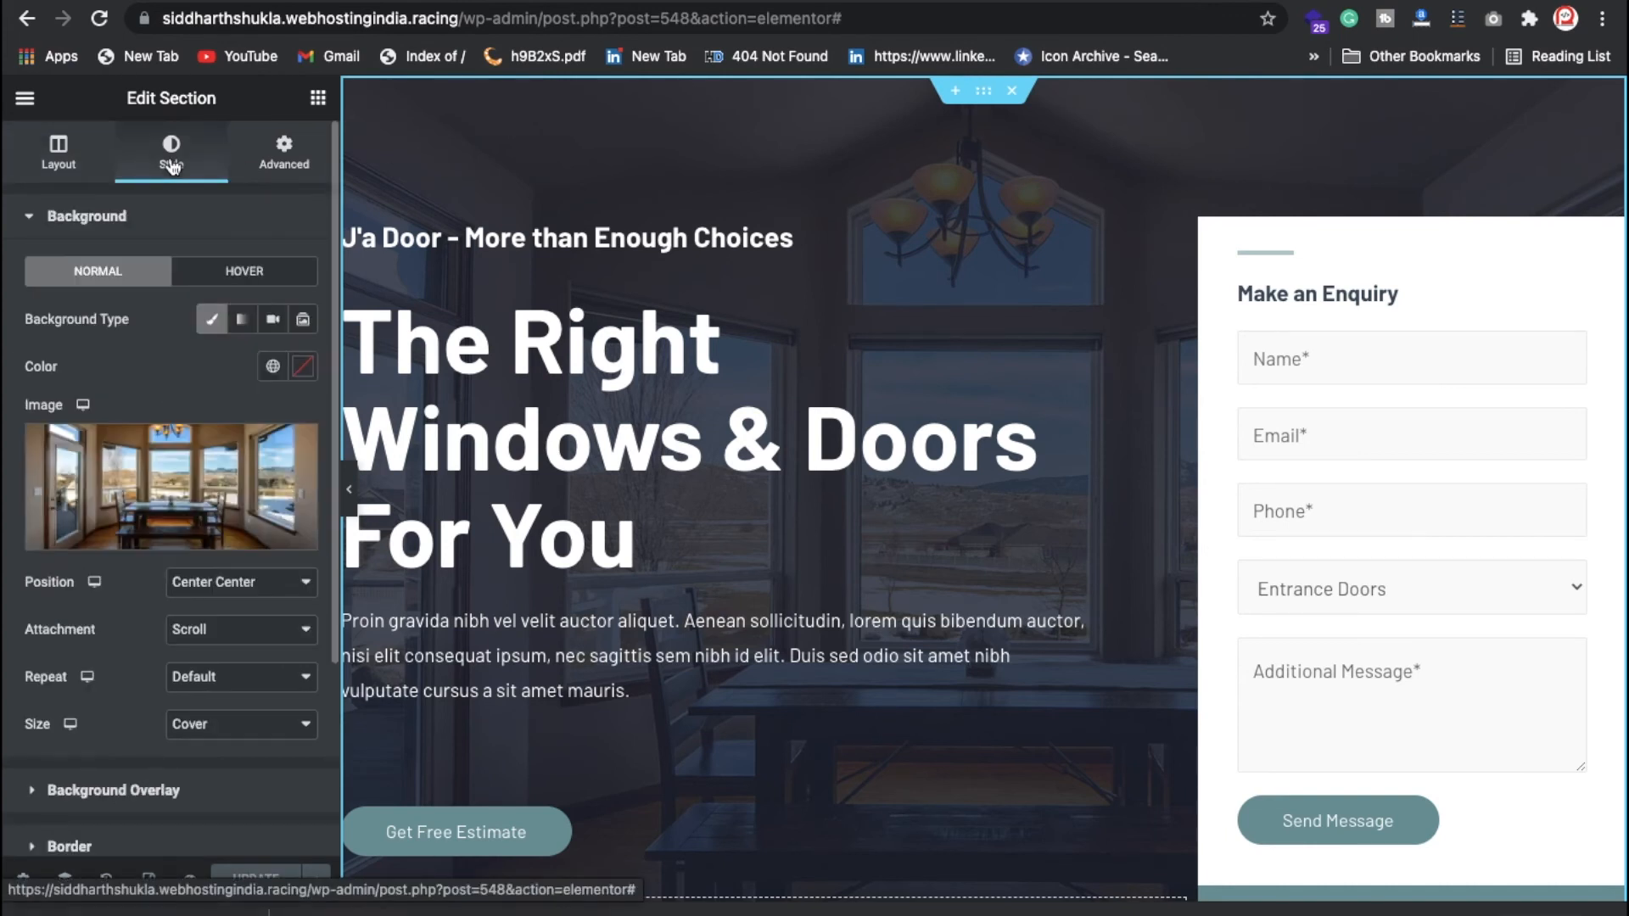
Step: Replace the hero section's background with the Ferris wheel photo from the Free Images library
{"action": "mouse_move", "coordinate": [188, 498]}
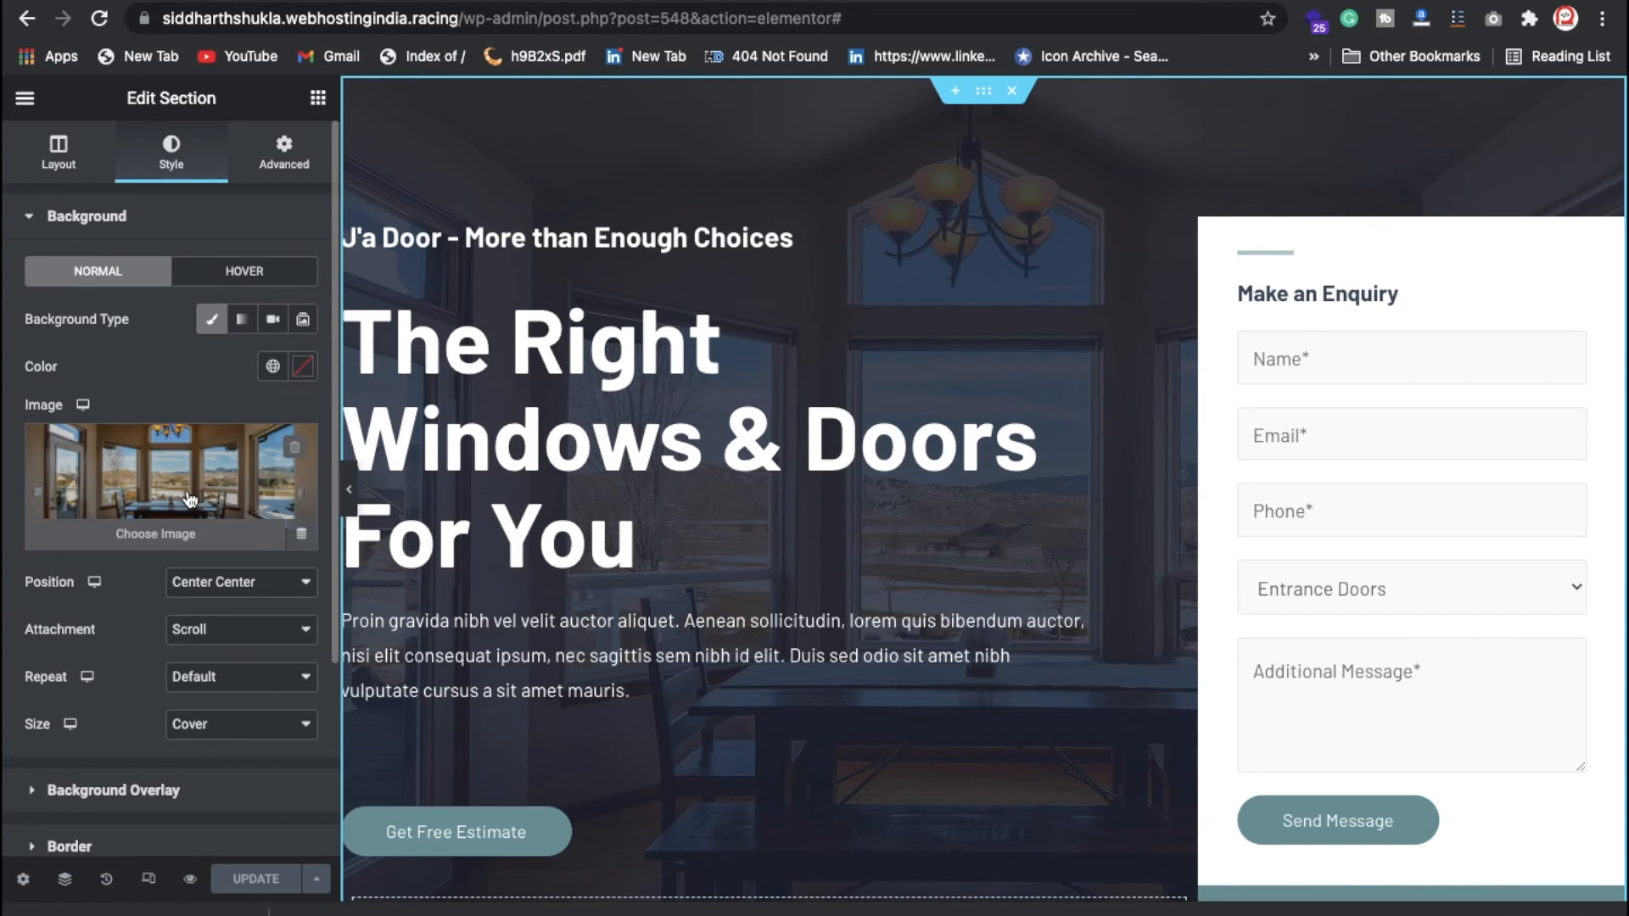
{"action": "left_click", "coordinate": [164, 505]}
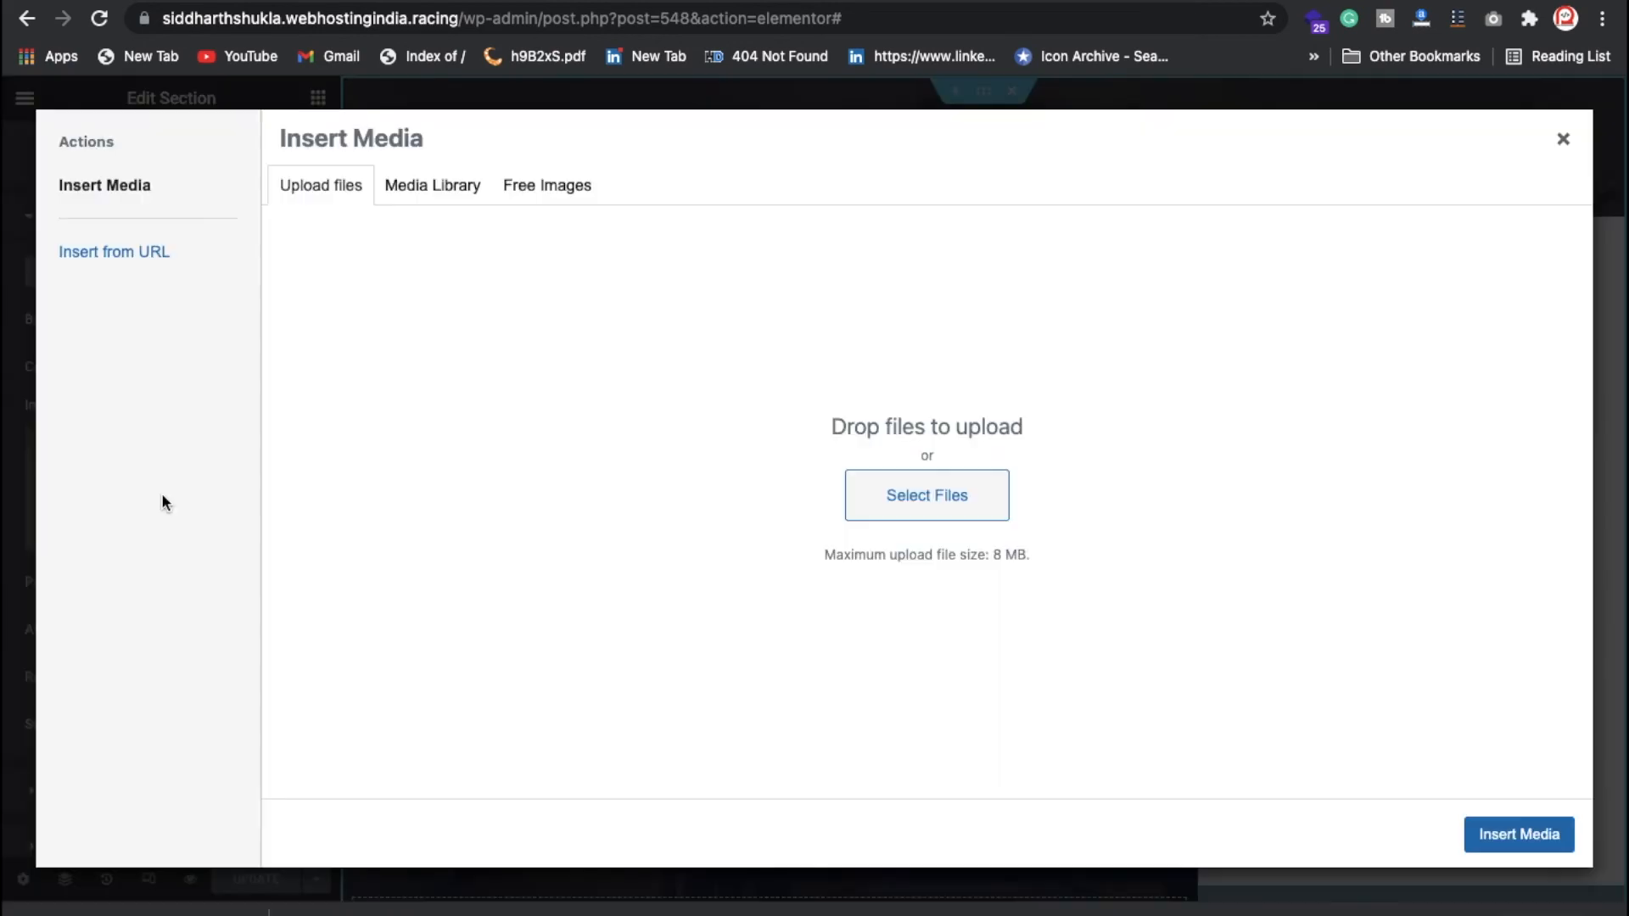
{"action": "left_click", "coordinate": [527, 191]}
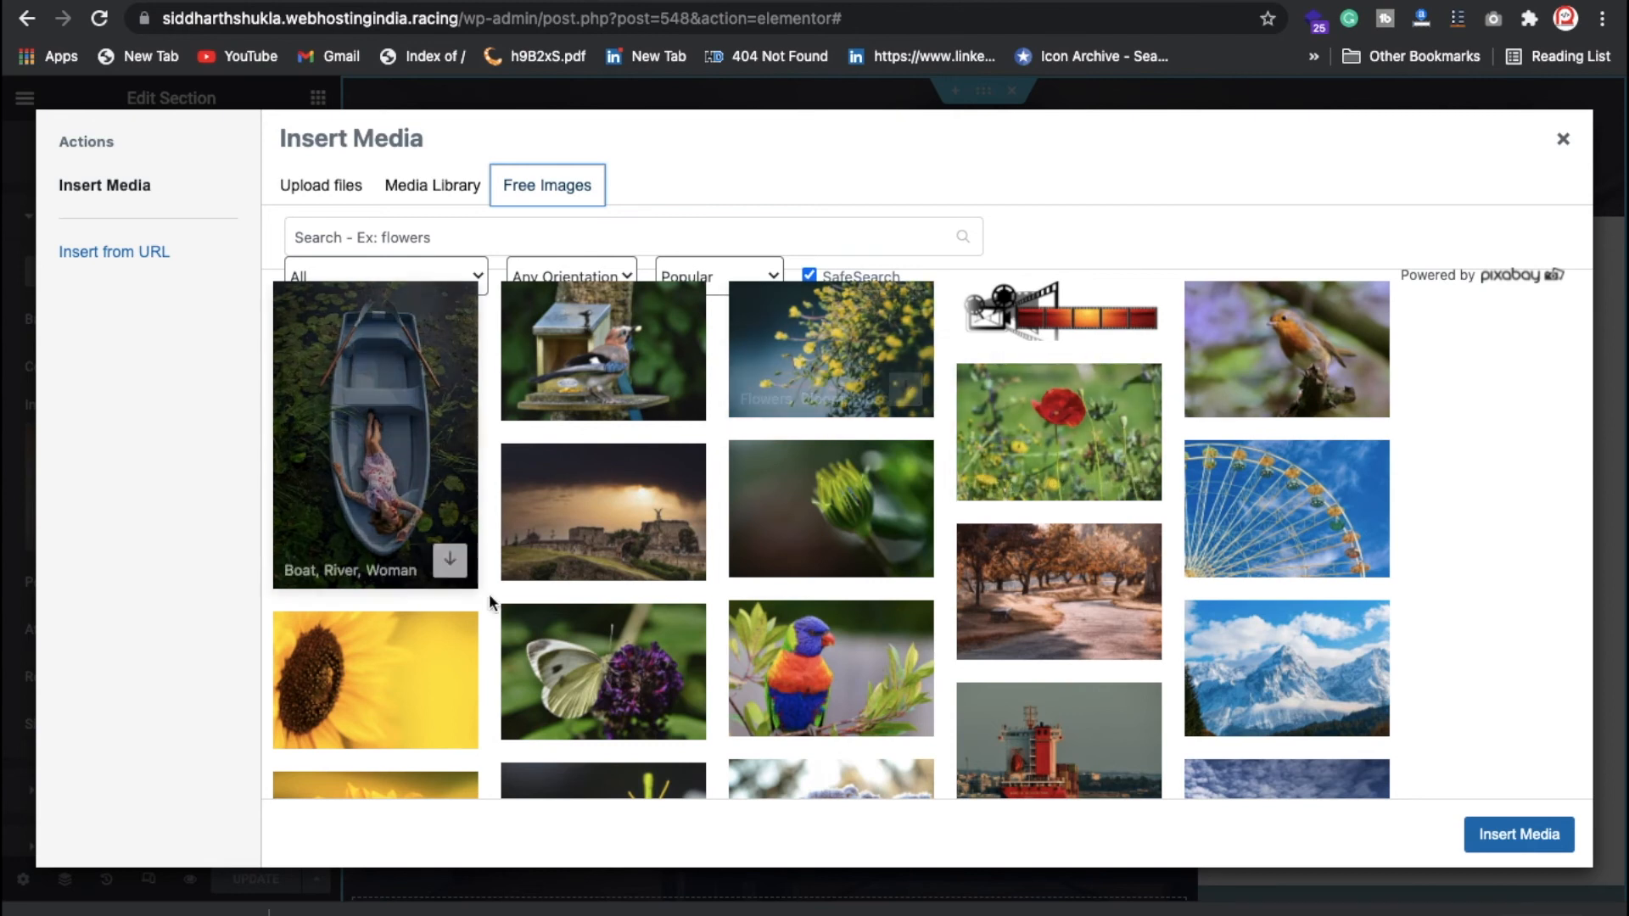
{"action": "left_click", "coordinate": [1273, 492]}
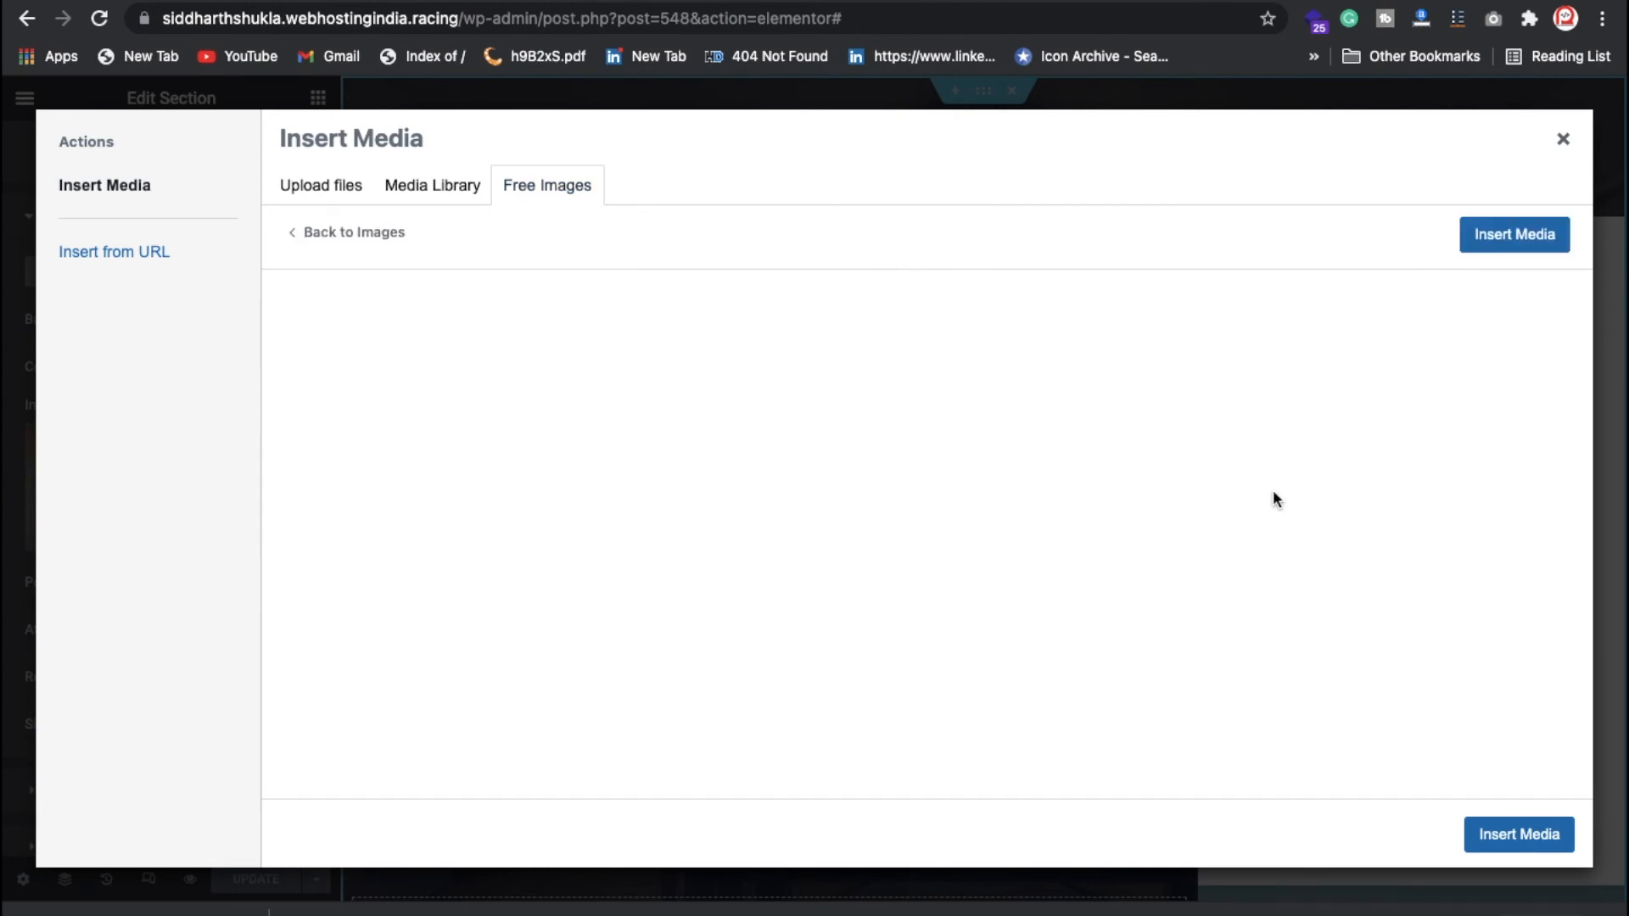
{"action": "left_click", "coordinate": [1497, 252]}
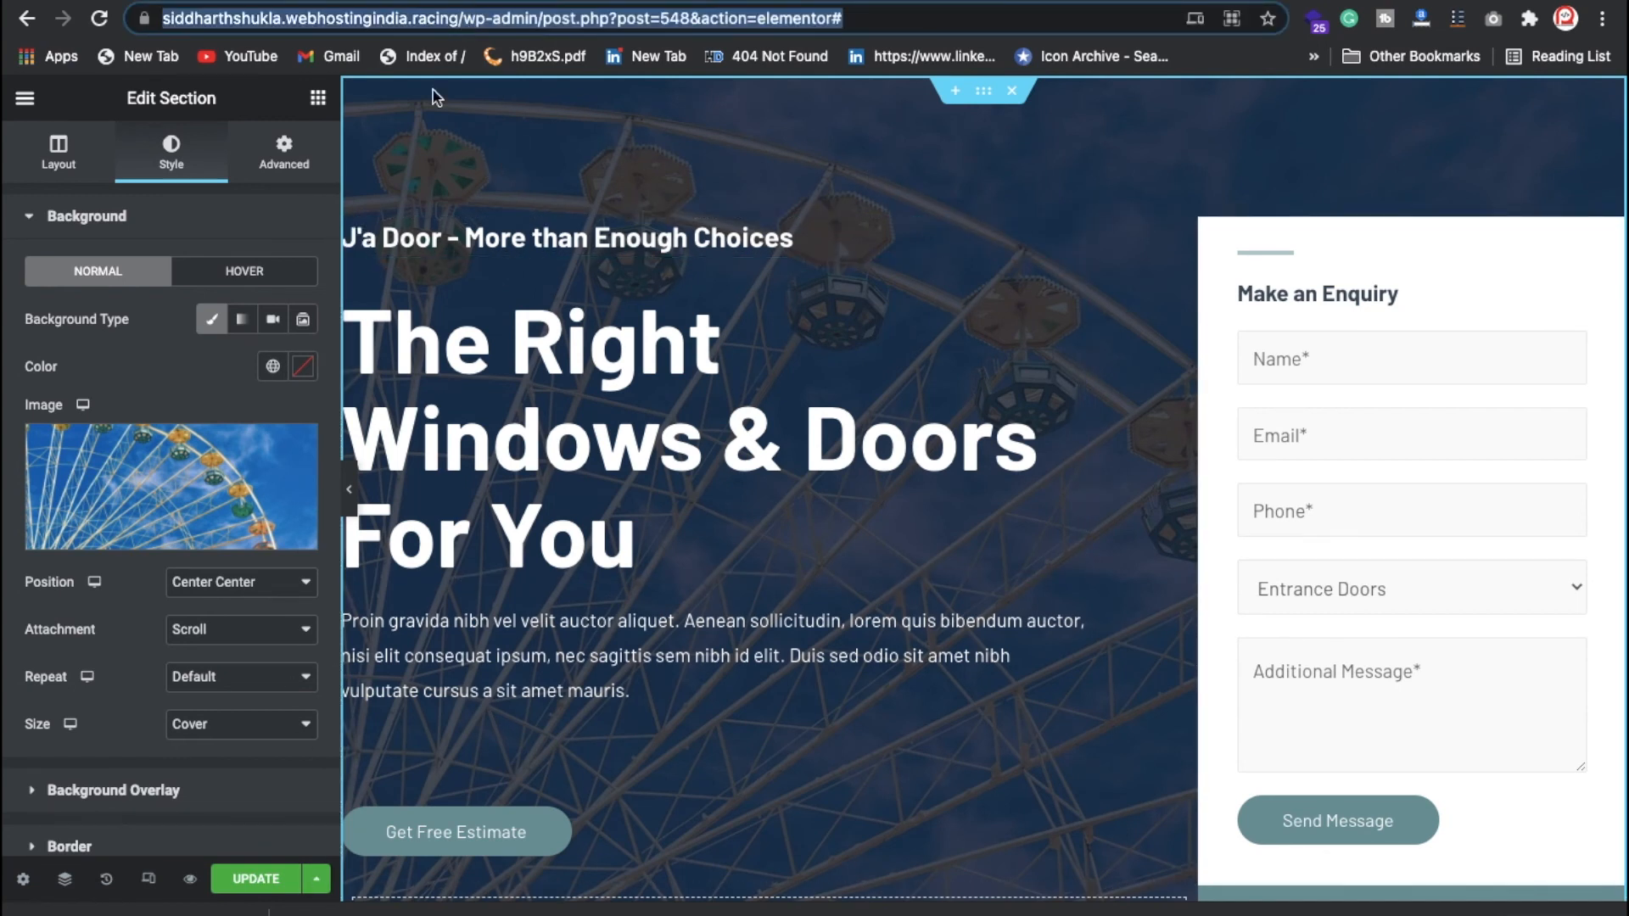
Step: Reopen the hero background picker and load more items in the Media Library
{"action": "left_click", "coordinate": [160, 498]}
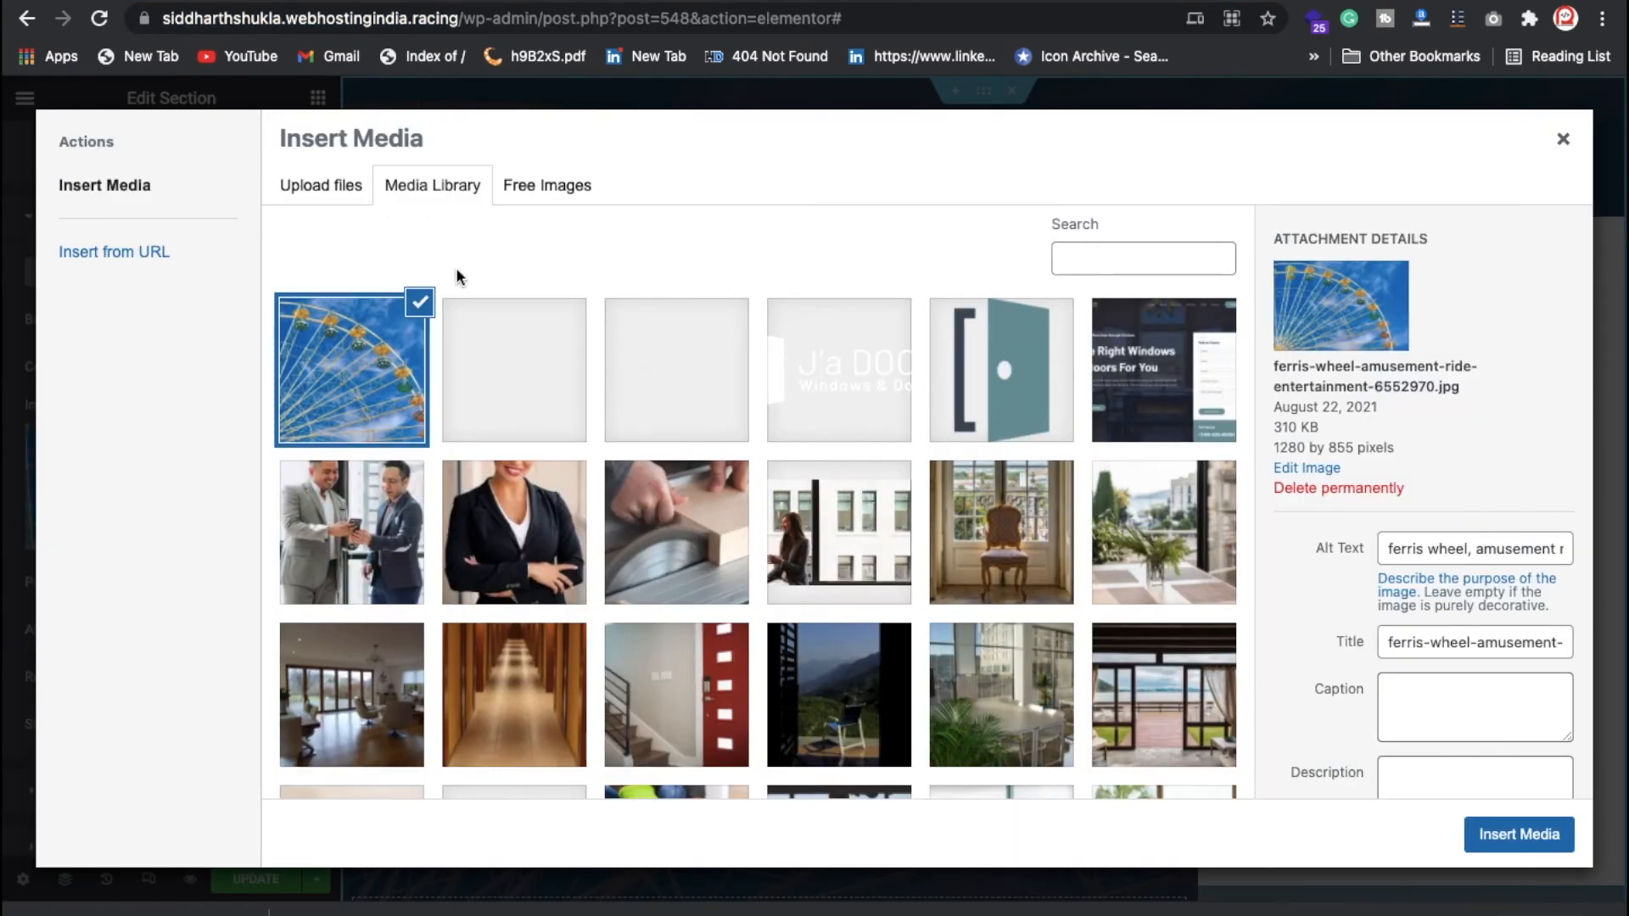
{"action": "scroll", "coordinate": [721, 505], "scroll_direction": "down", "scroll_amount": 5}
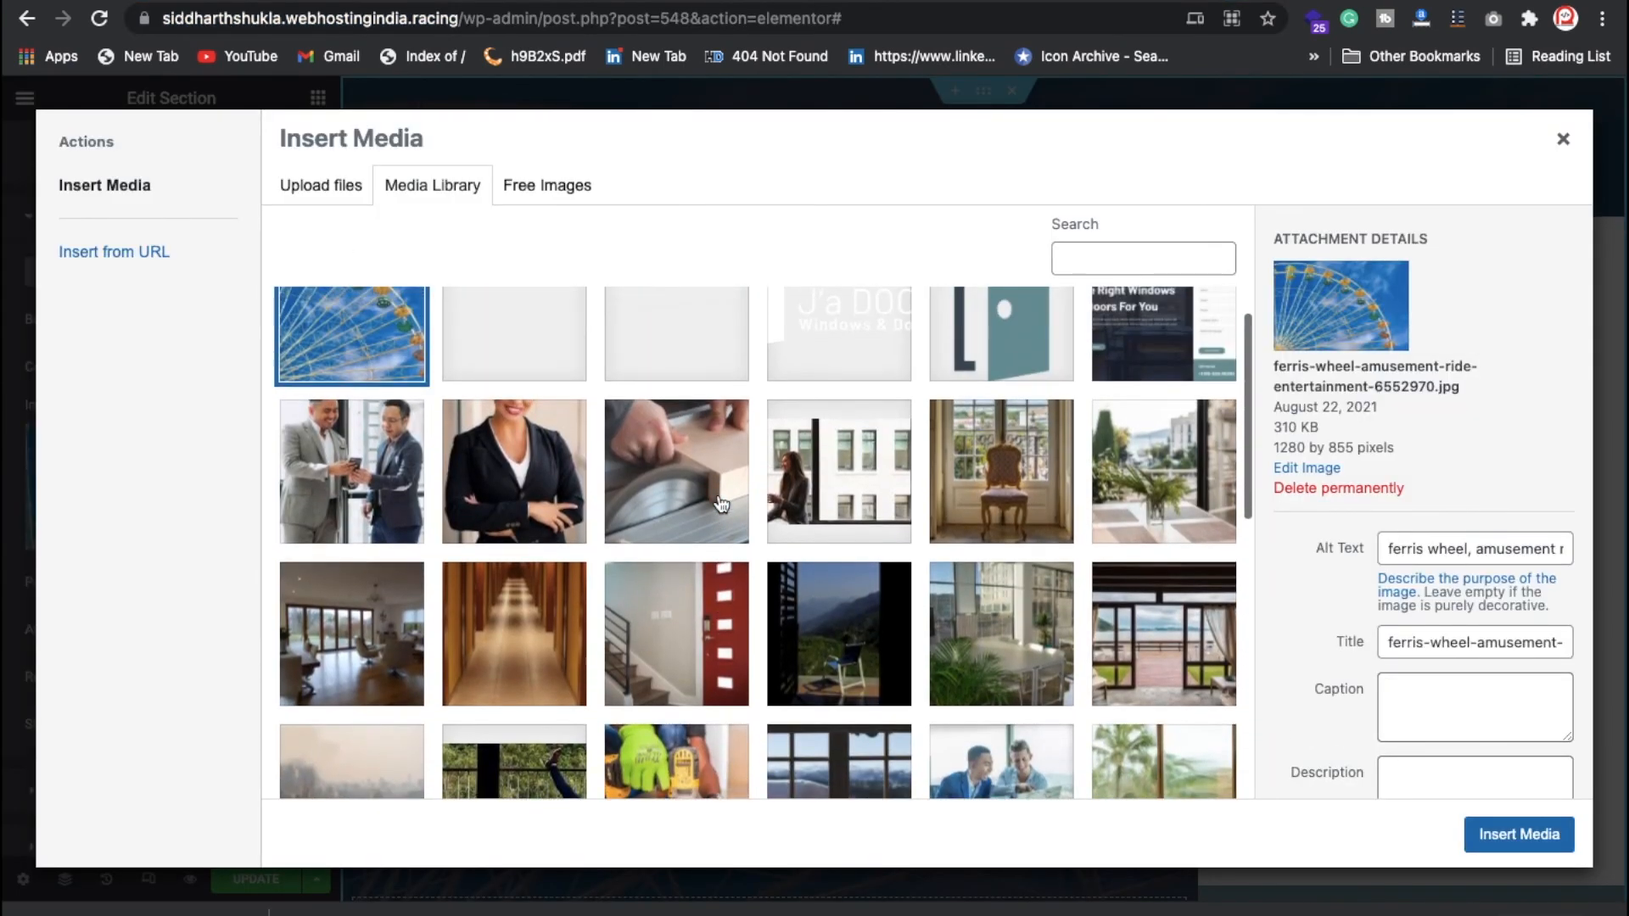
{"action": "scroll", "coordinate": [721, 505], "scroll_direction": "down", "scroll_amount": 4}
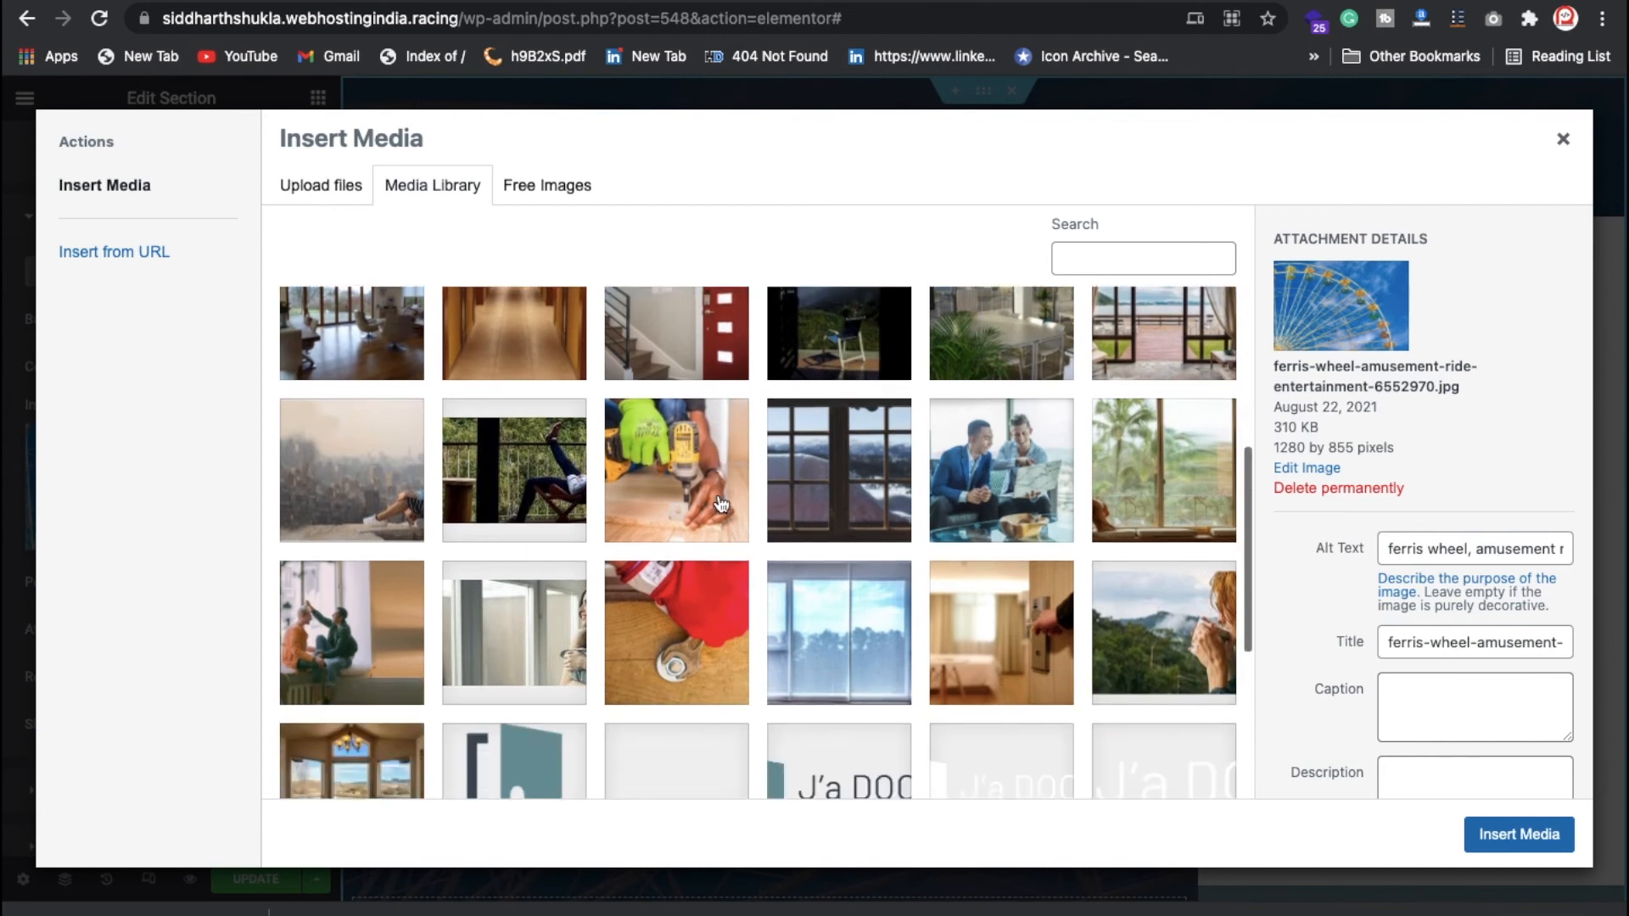
{"action": "scroll", "coordinate": [722, 505], "scroll_direction": "down", "scroll_amount": 4}
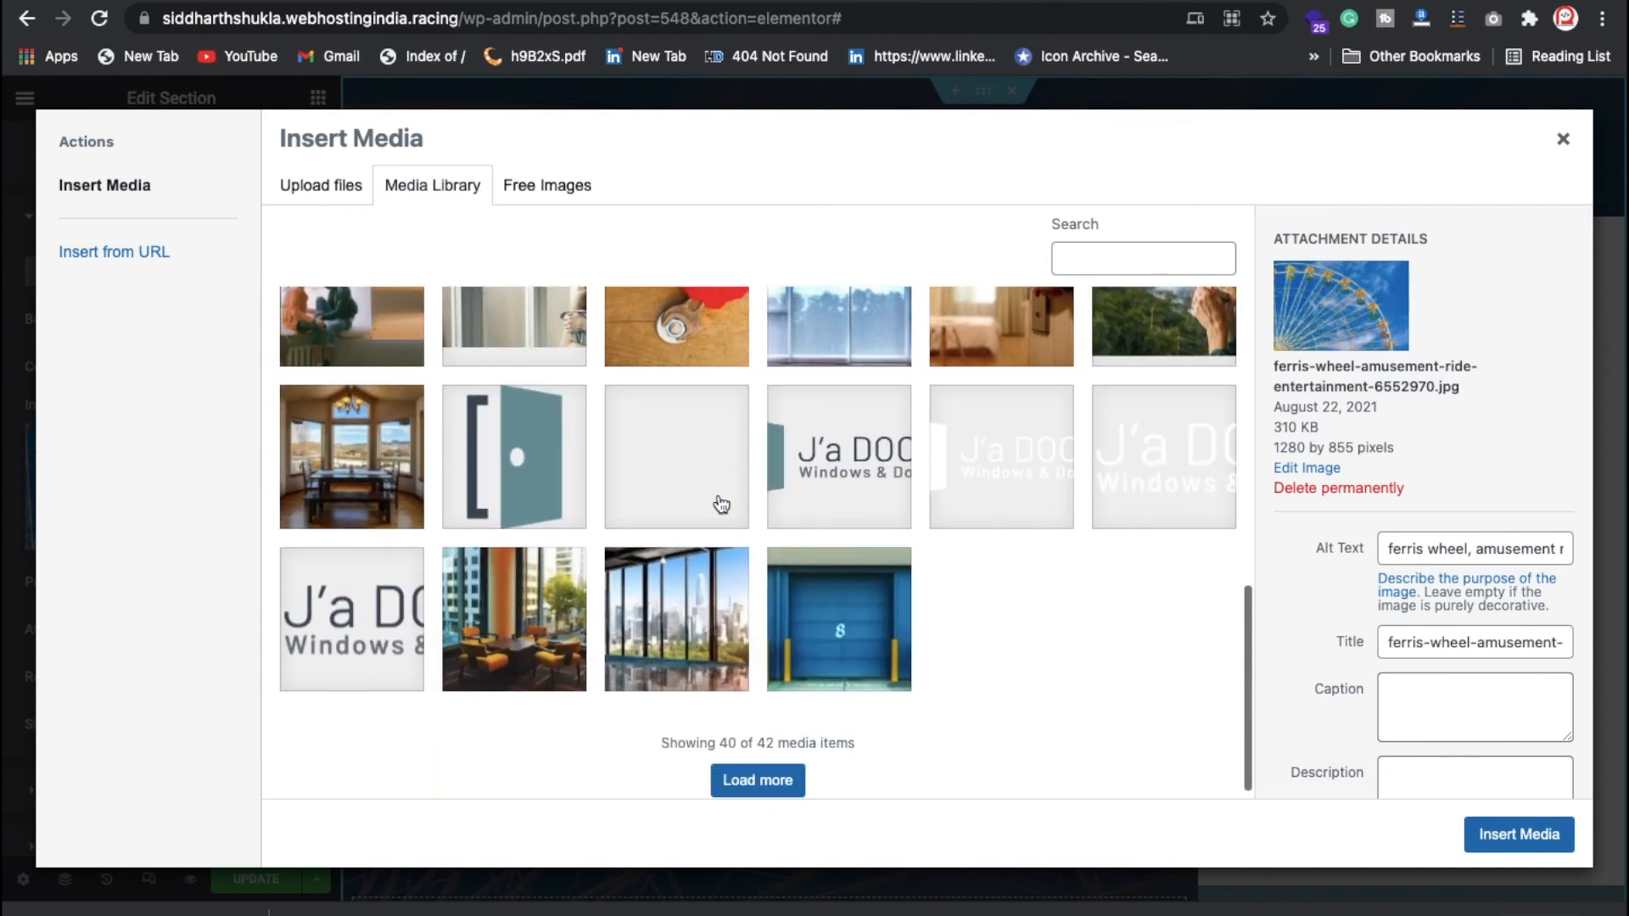
{"action": "left_click", "coordinate": [758, 781]}
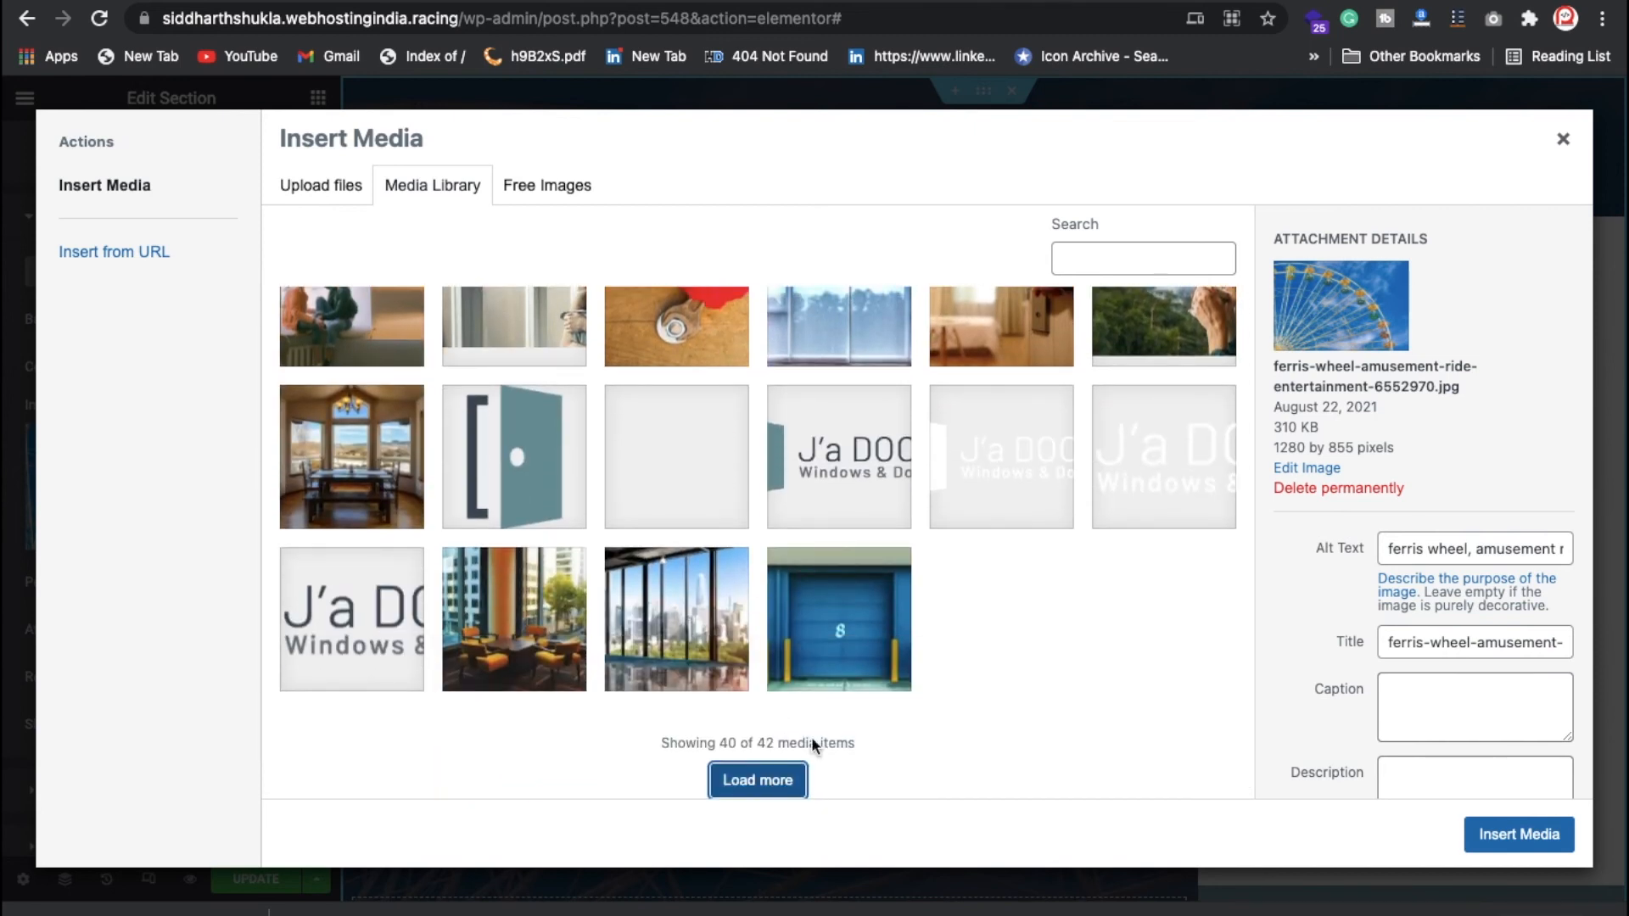
Step: Insert gallery-second-slide.jpg, the terrace plant photo, as the hero background
{"action": "scroll", "coordinate": [821, 694], "scroll_direction": "down", "scroll_amount": 1}
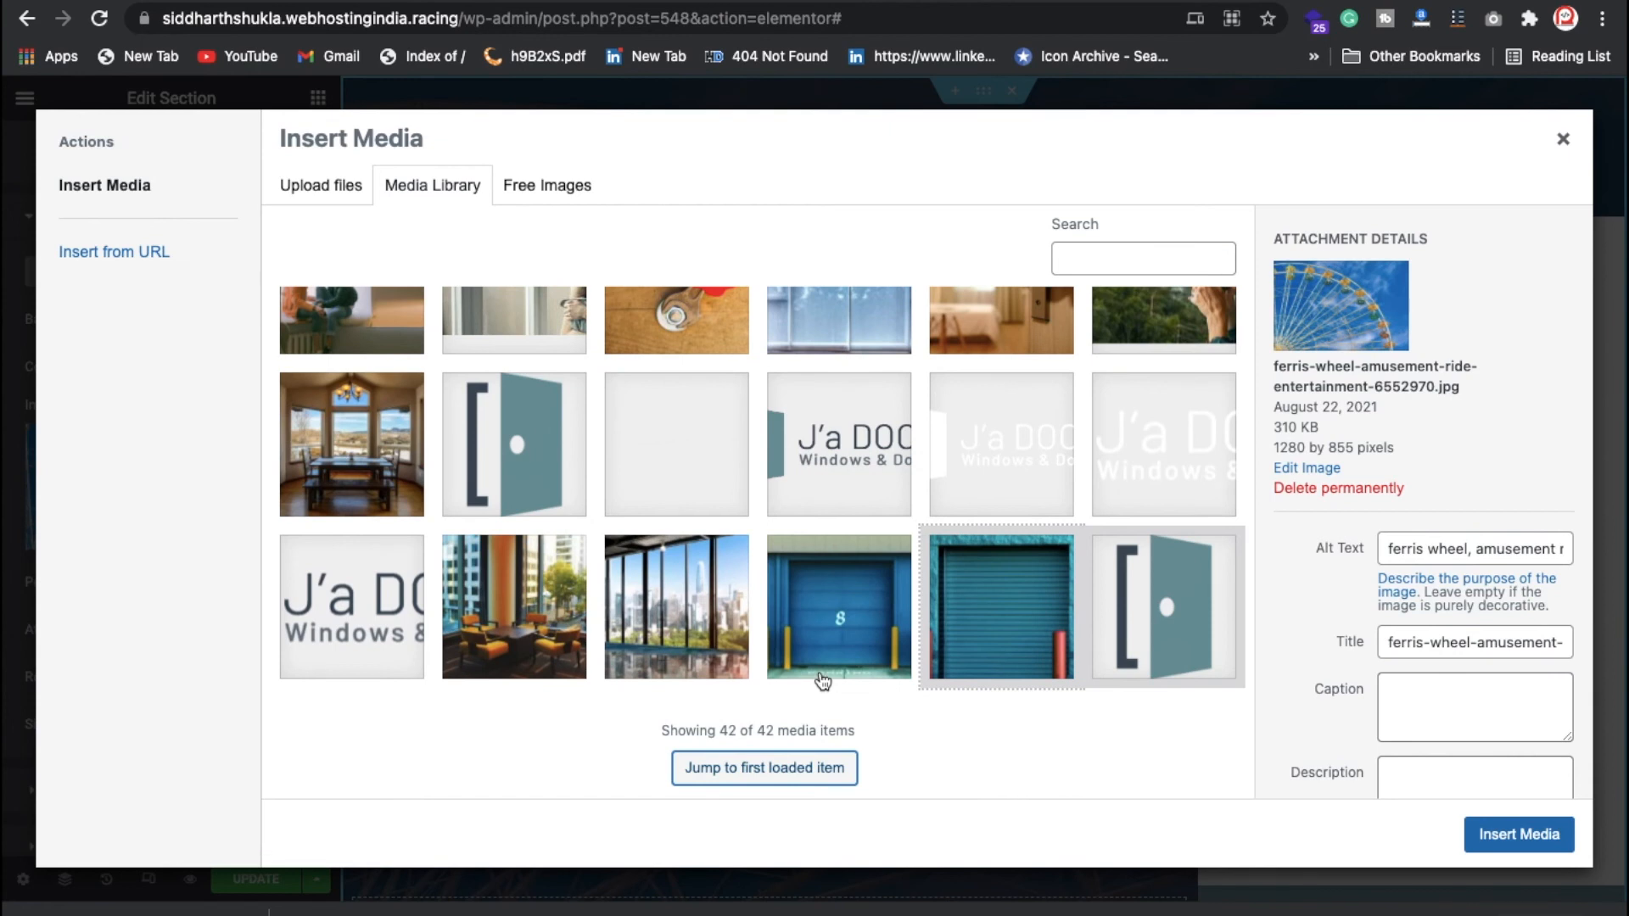
{"action": "scroll", "coordinate": [821, 694], "scroll_direction": "up", "scroll_amount": 8}
{"action": "scroll", "coordinate": [821, 679], "scroll_direction": "up", "scroll_amount": 2}
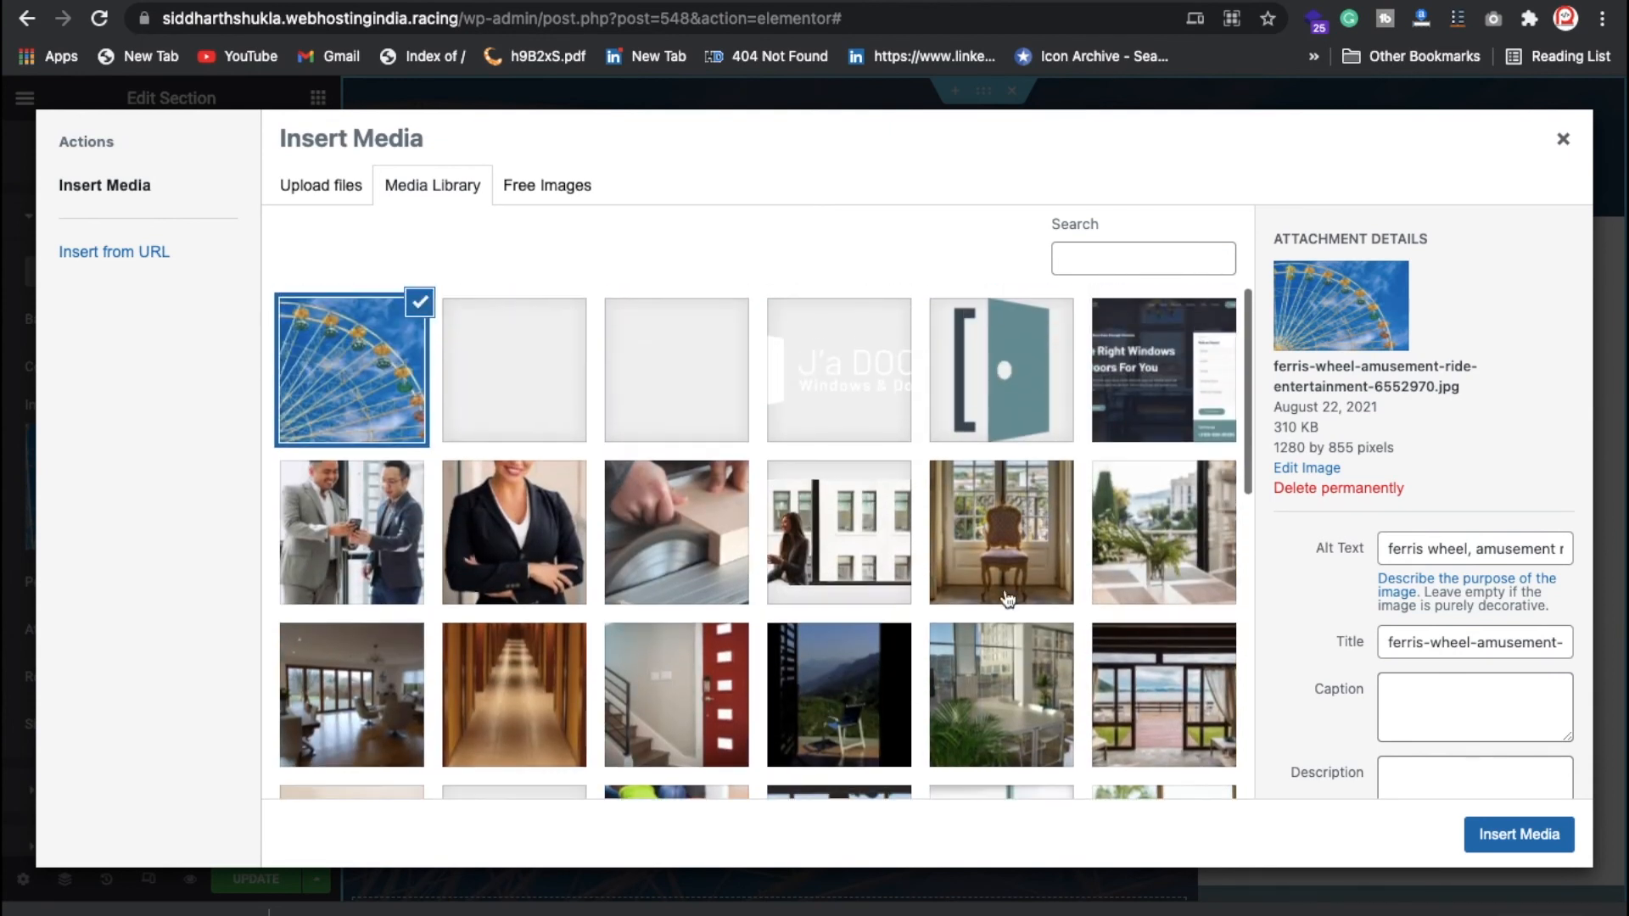
{"action": "left_click", "coordinate": [1150, 413]}
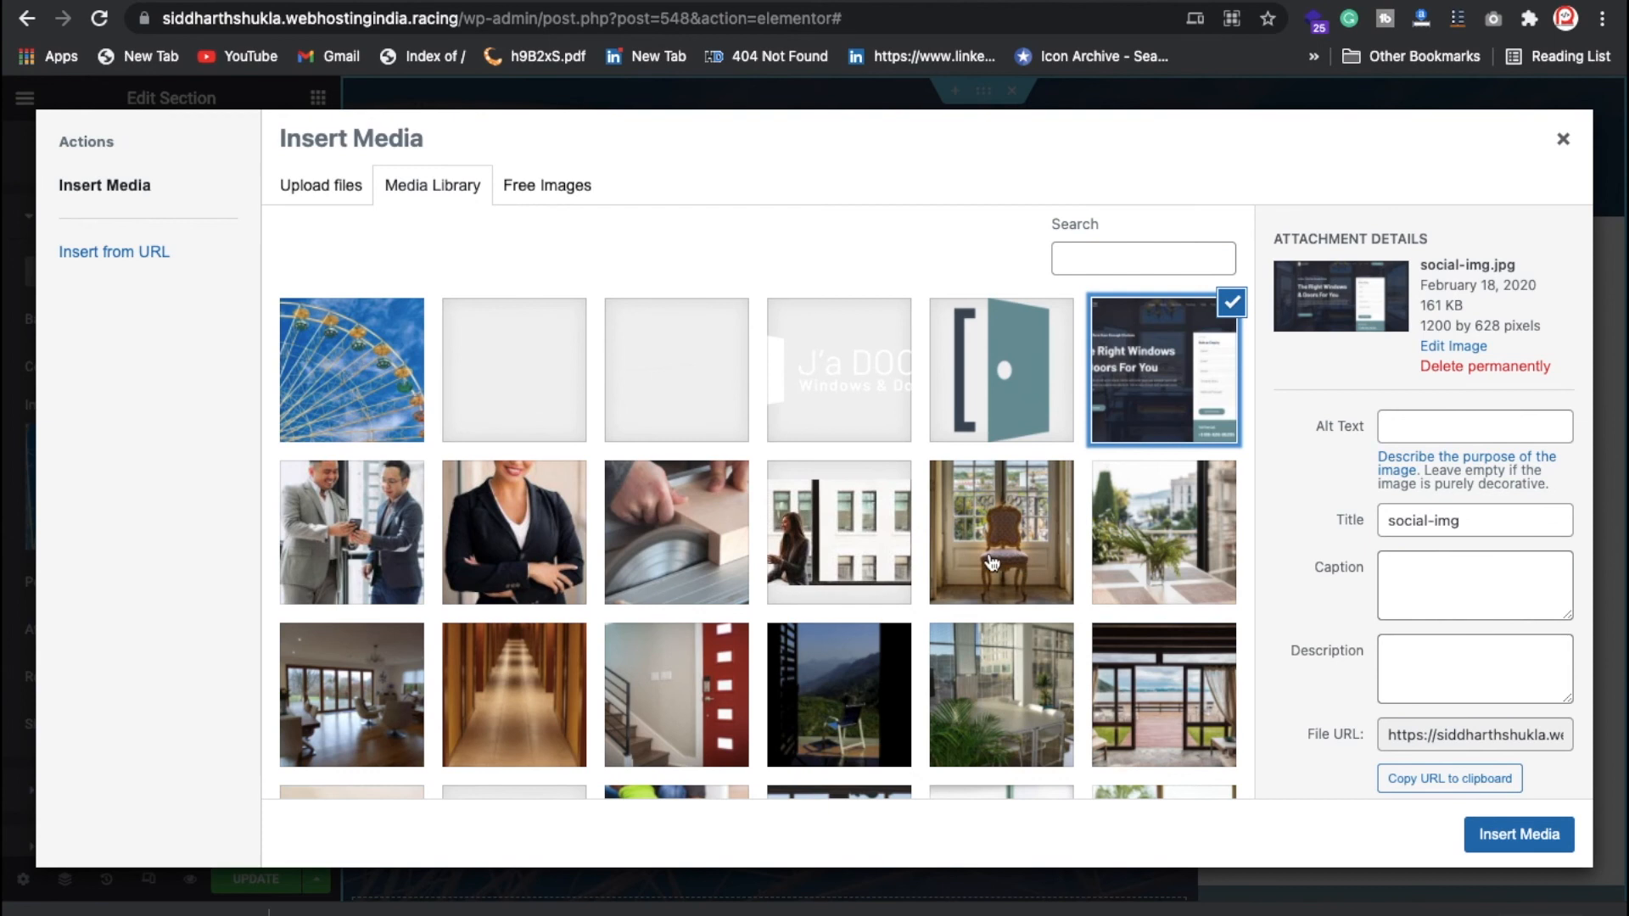
{"action": "scroll", "coordinate": [770, 610], "scroll_direction": "down", "scroll_amount": 2}
{"action": "scroll", "coordinate": [769, 618], "scroll_direction": "down", "scroll_amount": 1}
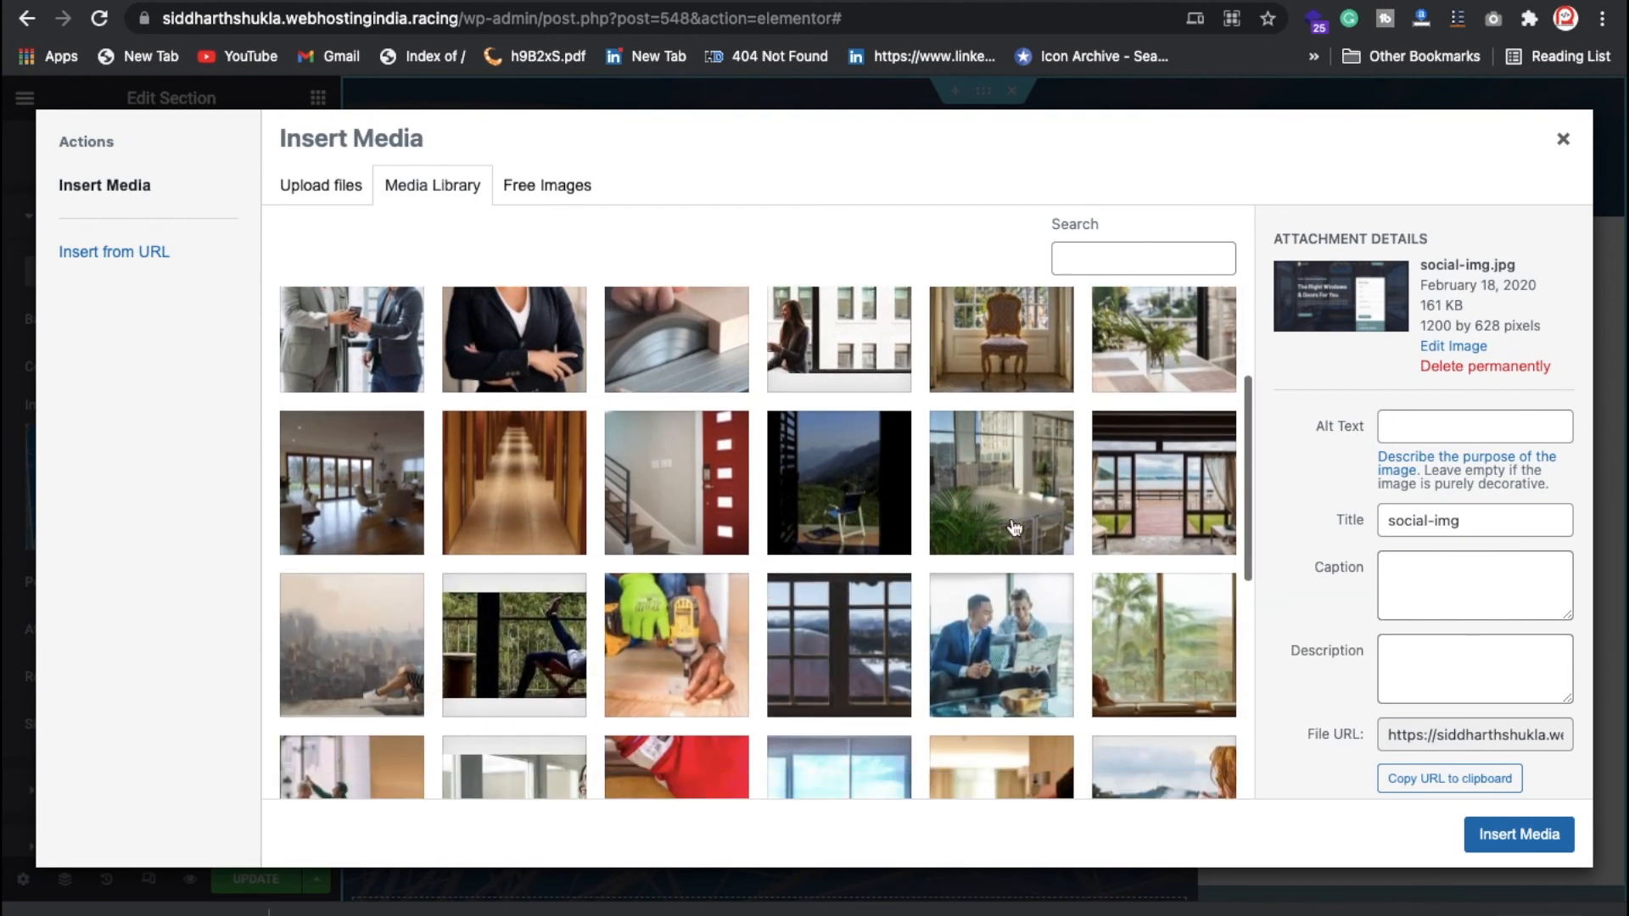
{"action": "left_click", "coordinate": [1172, 521]}
{"action": "left_click", "coordinate": [1156, 350]}
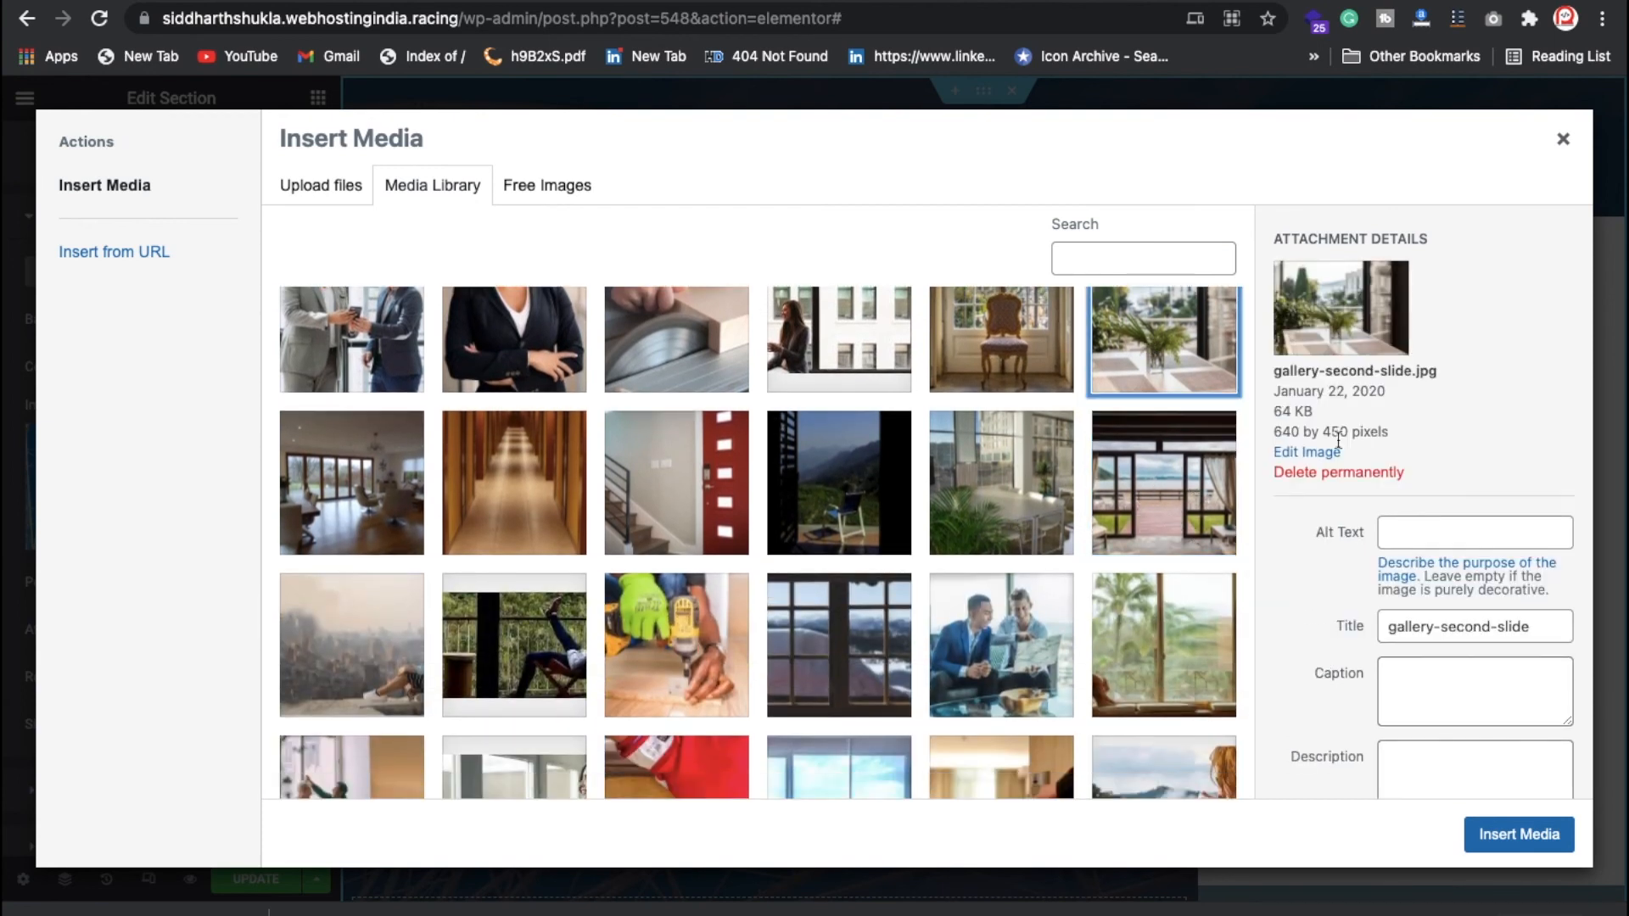
{"action": "left_click", "coordinate": [1519, 834]}
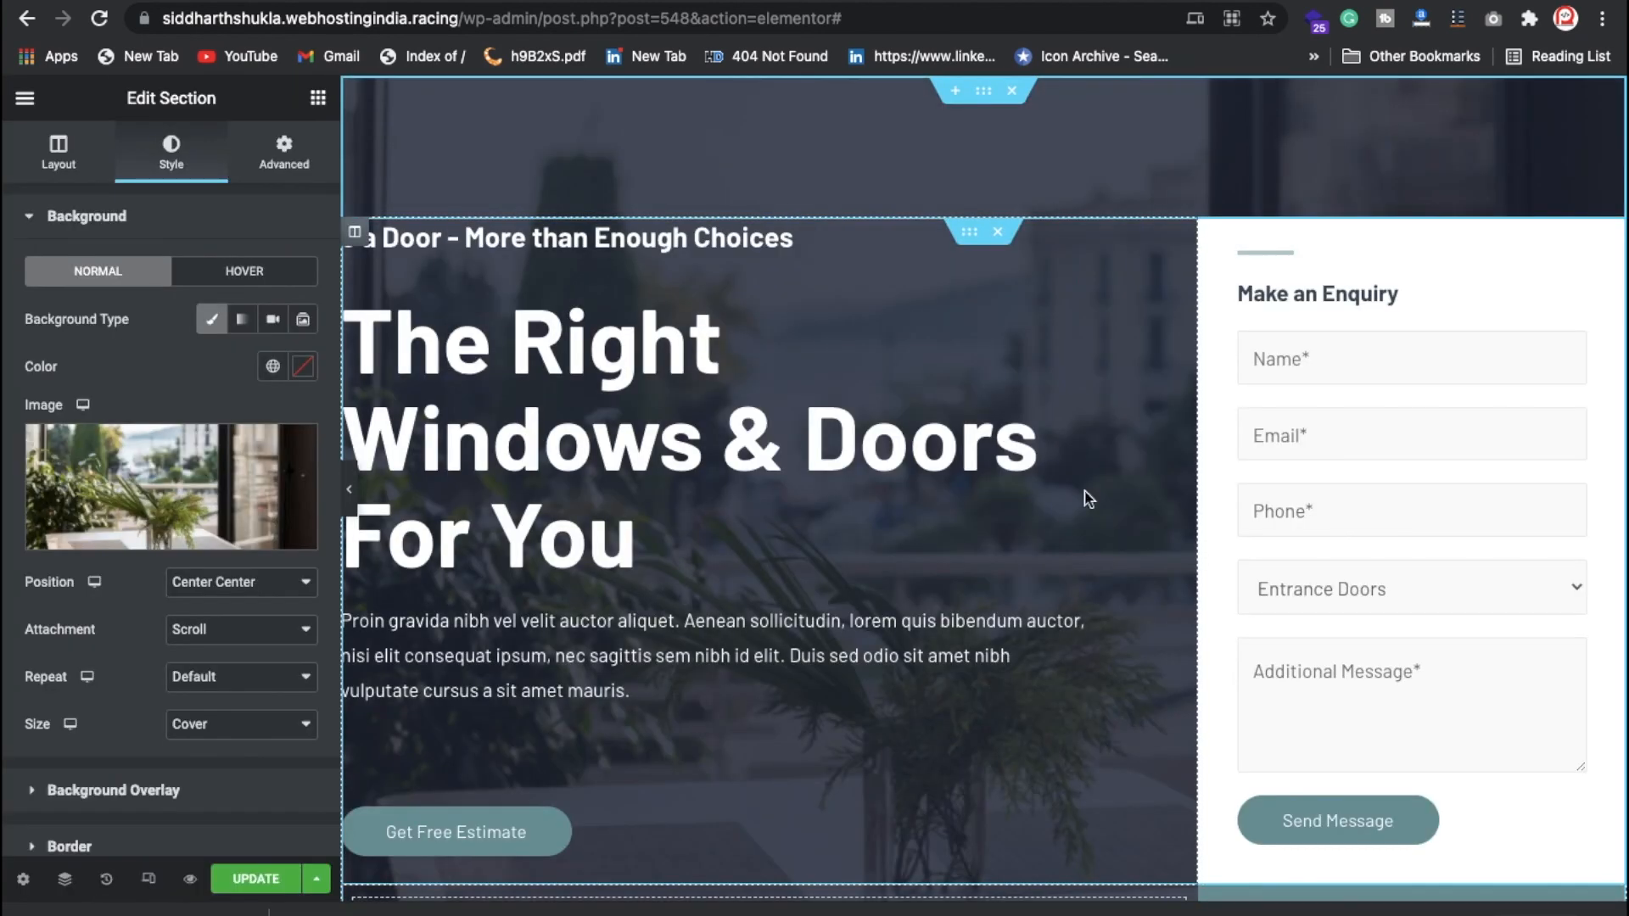
Step: Inspect the hero heading's title and the inner section's background styling without changes
{"action": "scroll", "coordinate": [1051, 602], "scroll_direction": "down", "scroll_amount": 3}
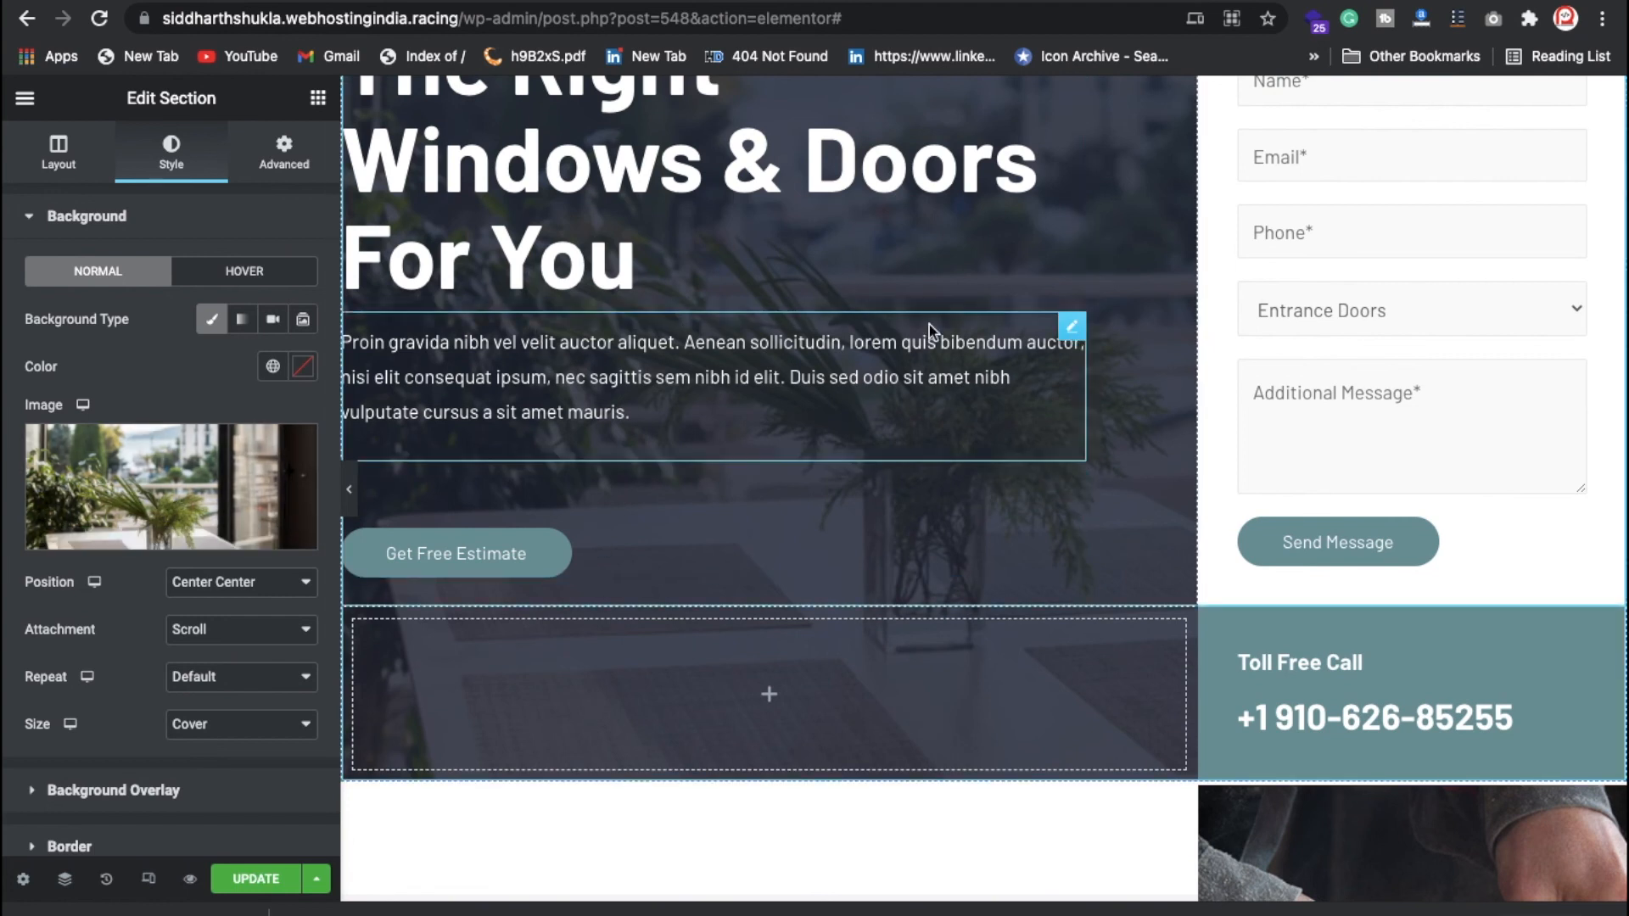
{"action": "scroll", "coordinate": [976, 339], "scroll_direction": "up", "scroll_amount": 3}
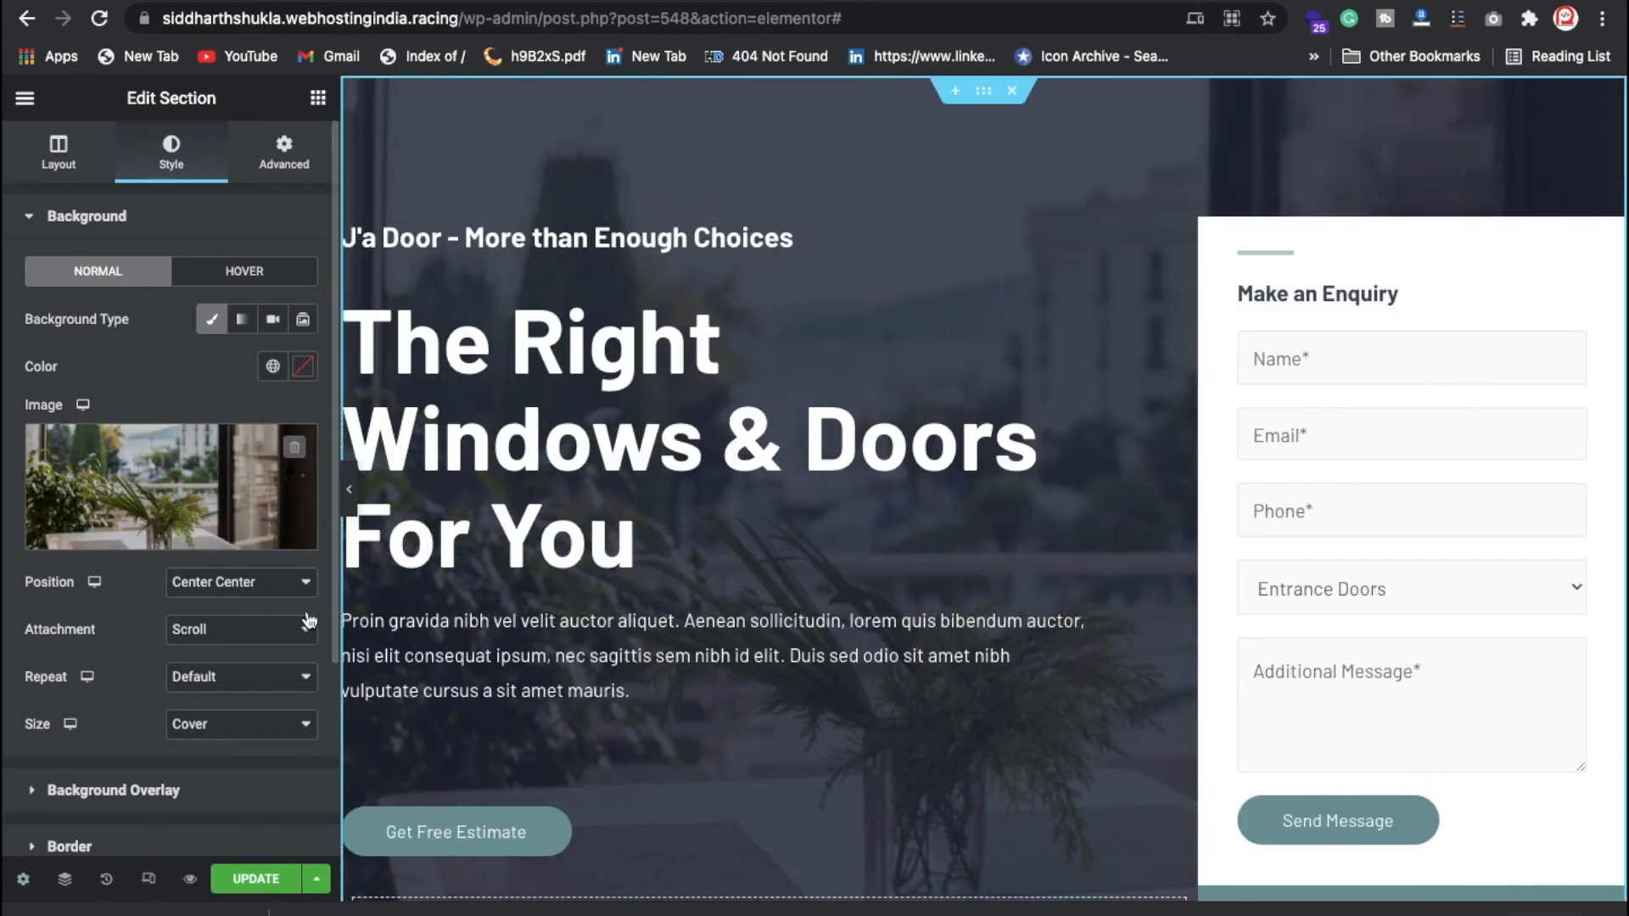
{"action": "left_click", "coordinate": [1075, 282]}
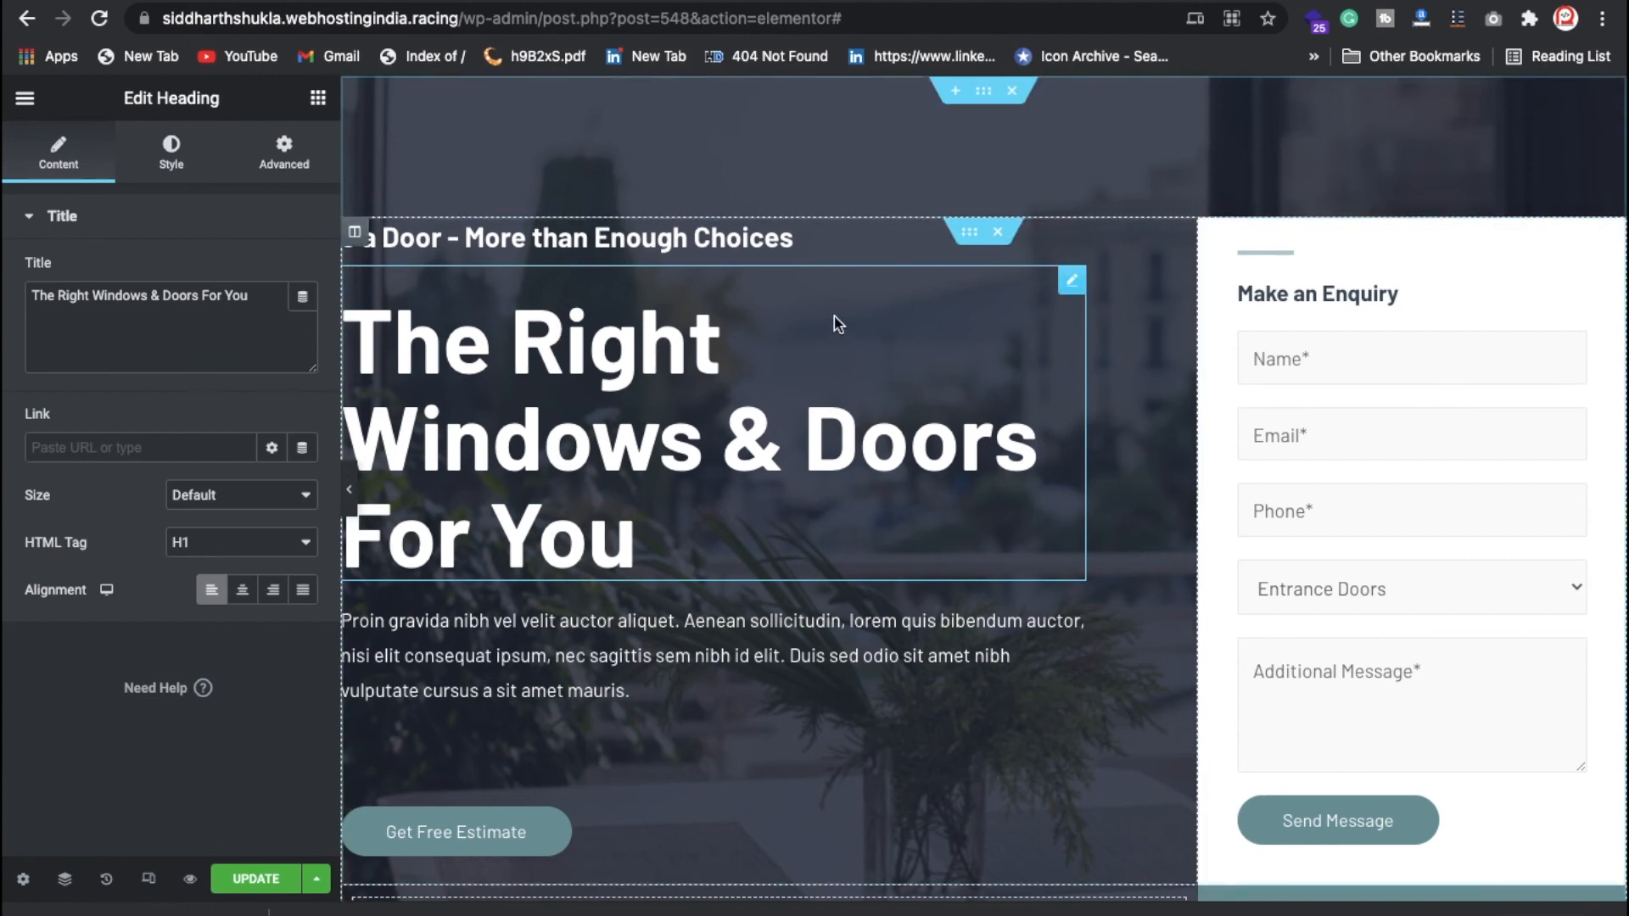
{"action": "left_click", "coordinate": [267, 299]}
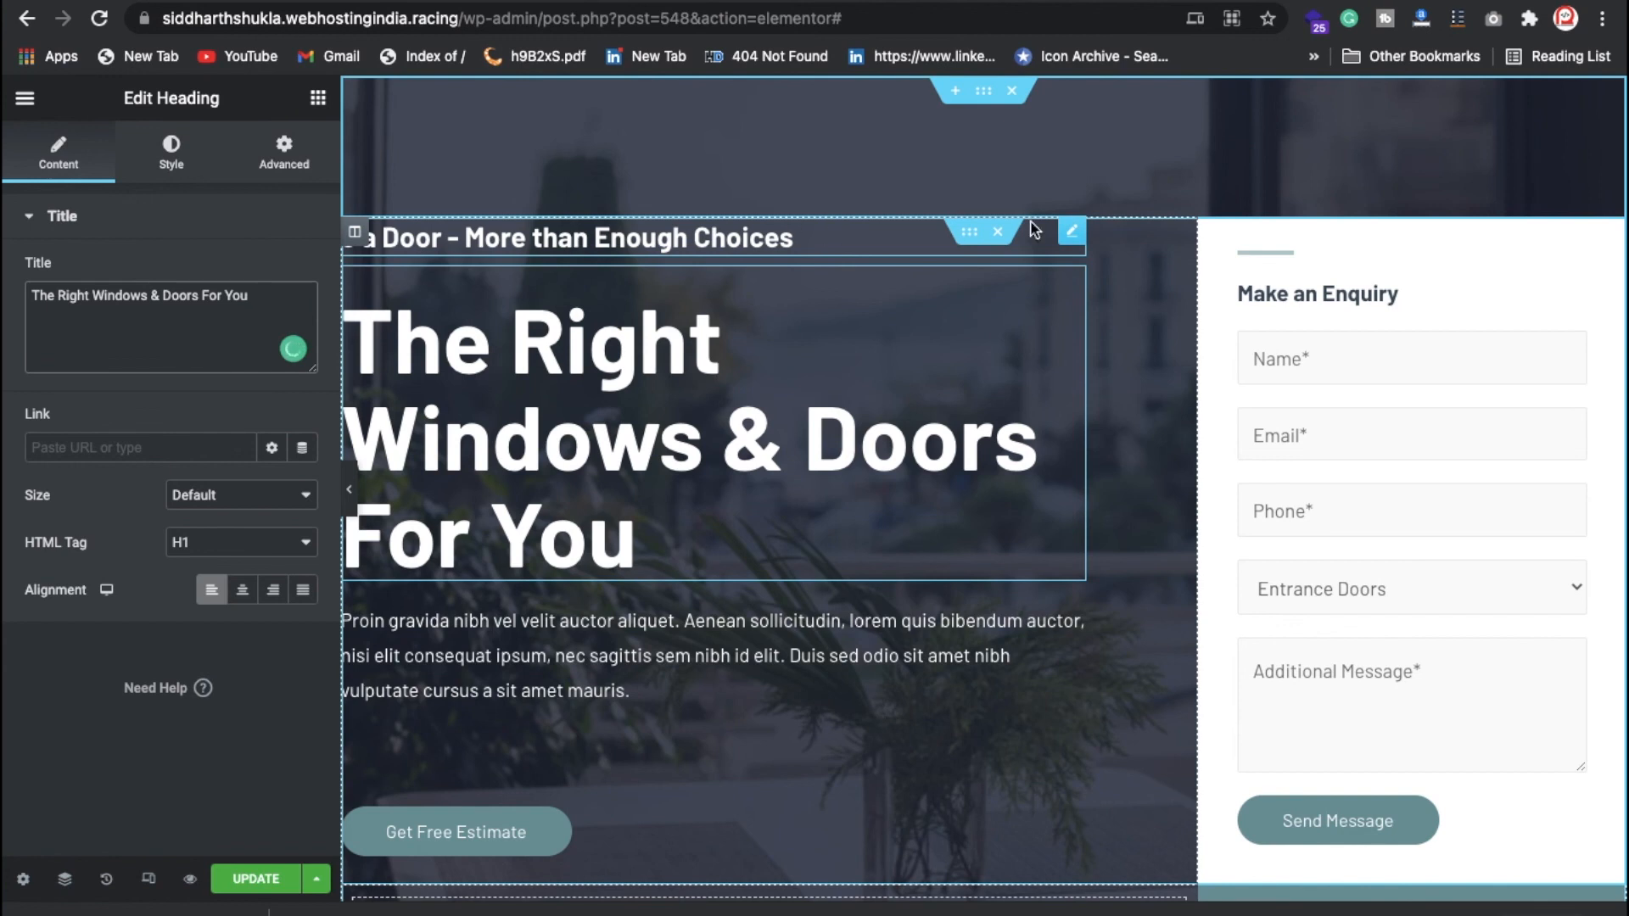
{"action": "left_click", "coordinate": [966, 235]}
{"action": "left_click", "coordinate": [149, 169]}
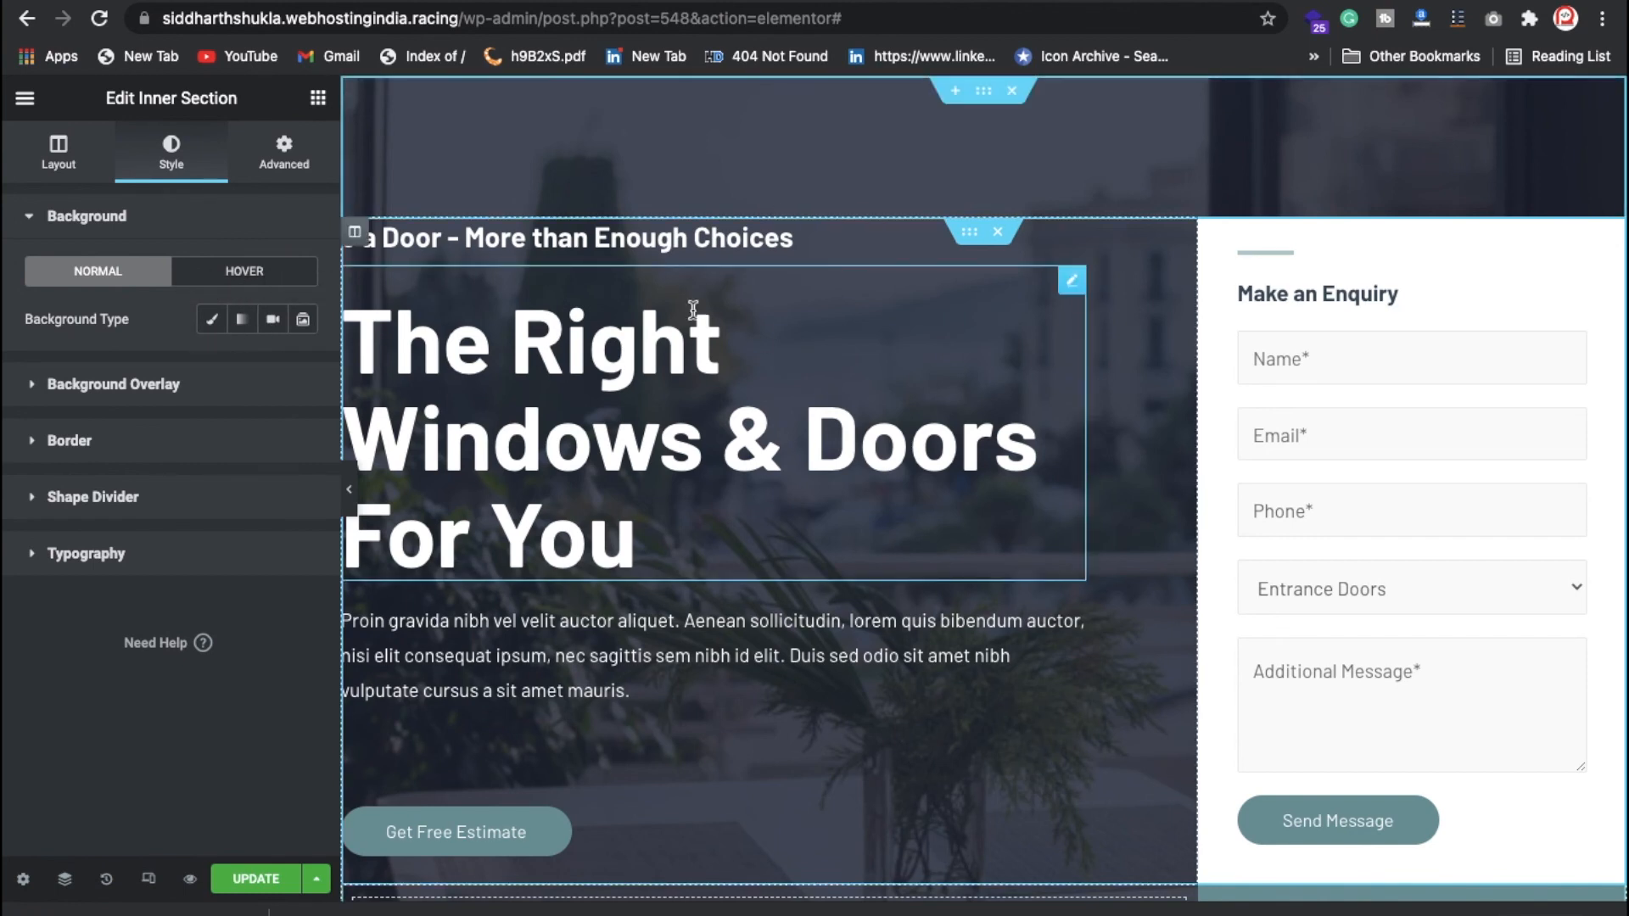
Step: Inspect the Make an Enquiry heading and the enquiry form's Email field without changes
{"action": "scroll", "coordinate": [727, 567], "scroll_direction": "down", "scroll_amount": 2}
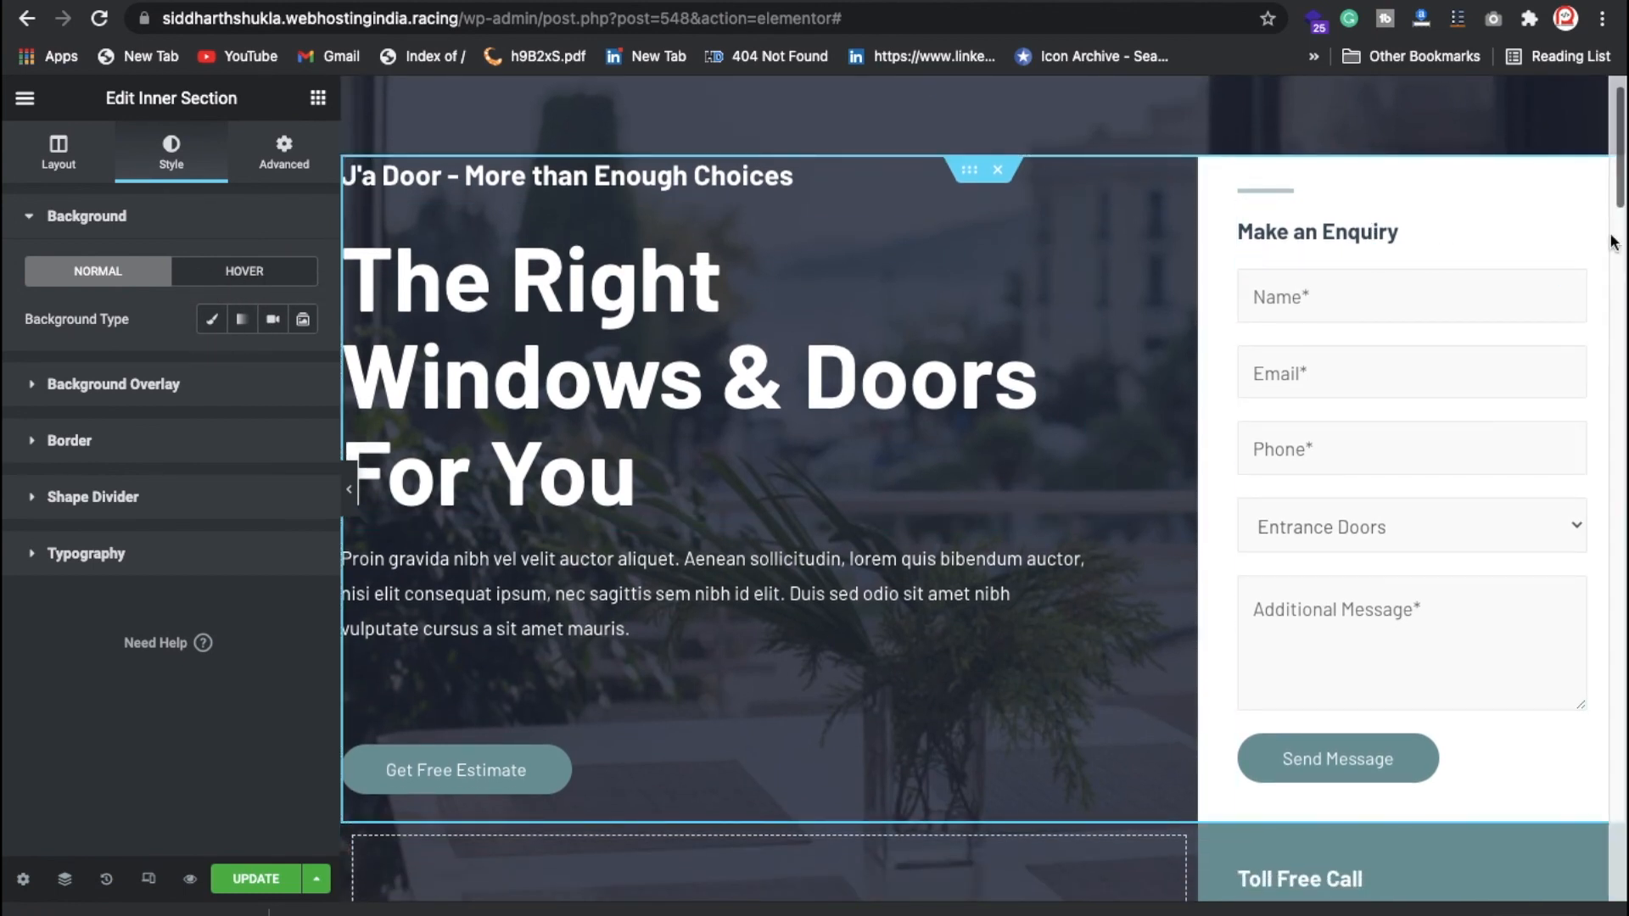
{"action": "left_click", "coordinate": [1575, 219]}
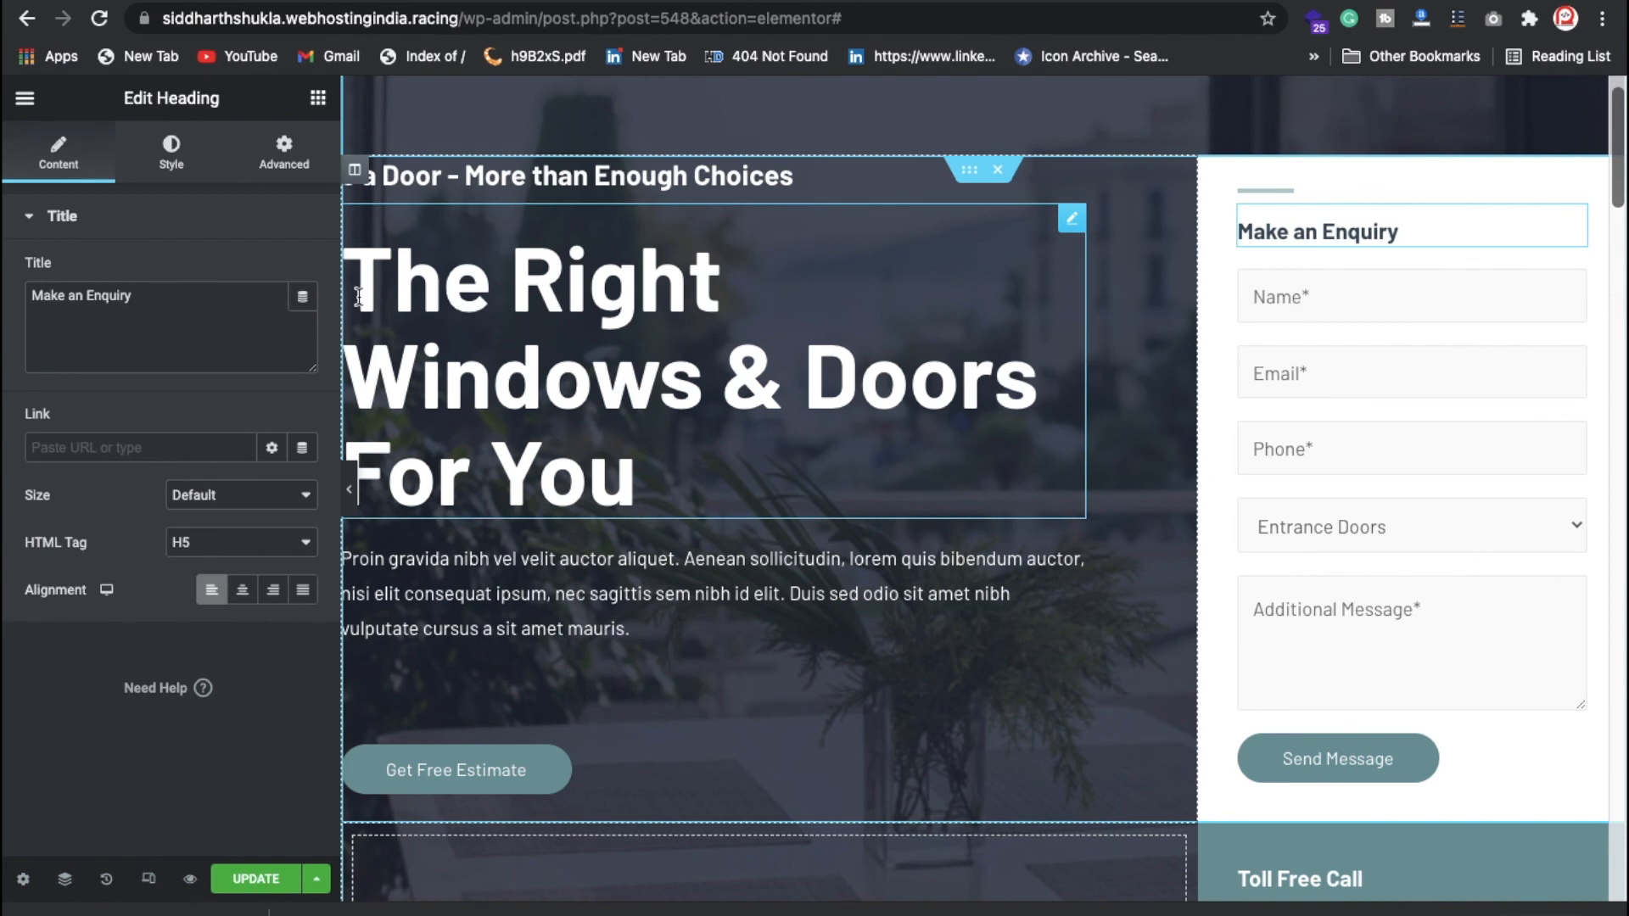
{"action": "left_click", "coordinate": [128, 305]}
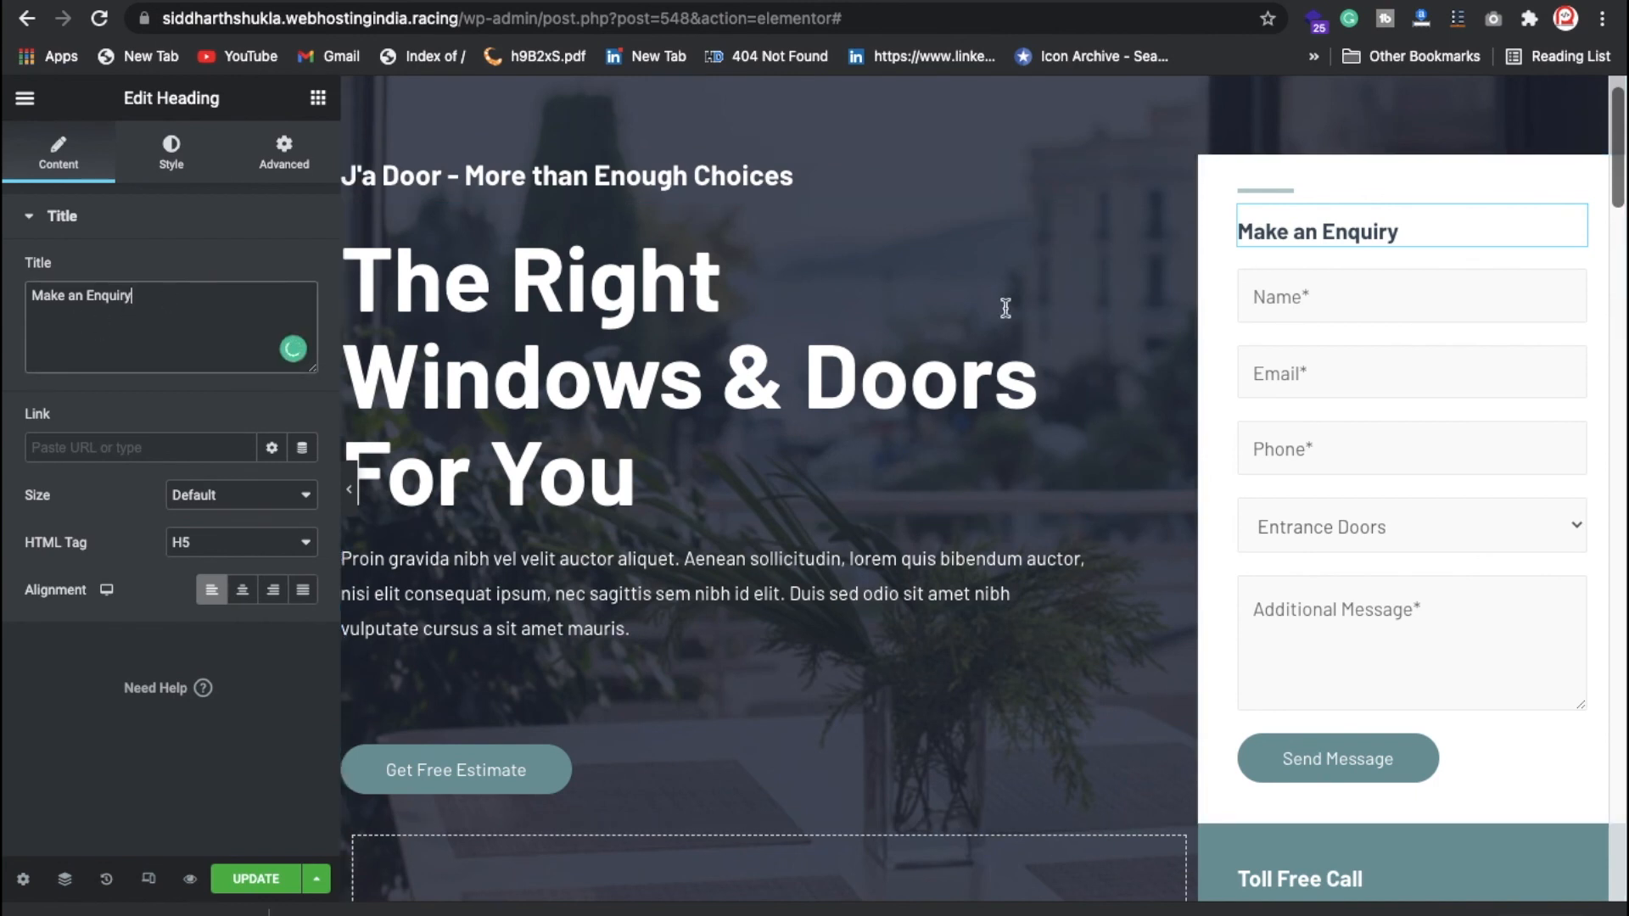
{"action": "left_click", "coordinate": [1329, 294]}
{"action": "left_click", "coordinate": [1302, 390]}
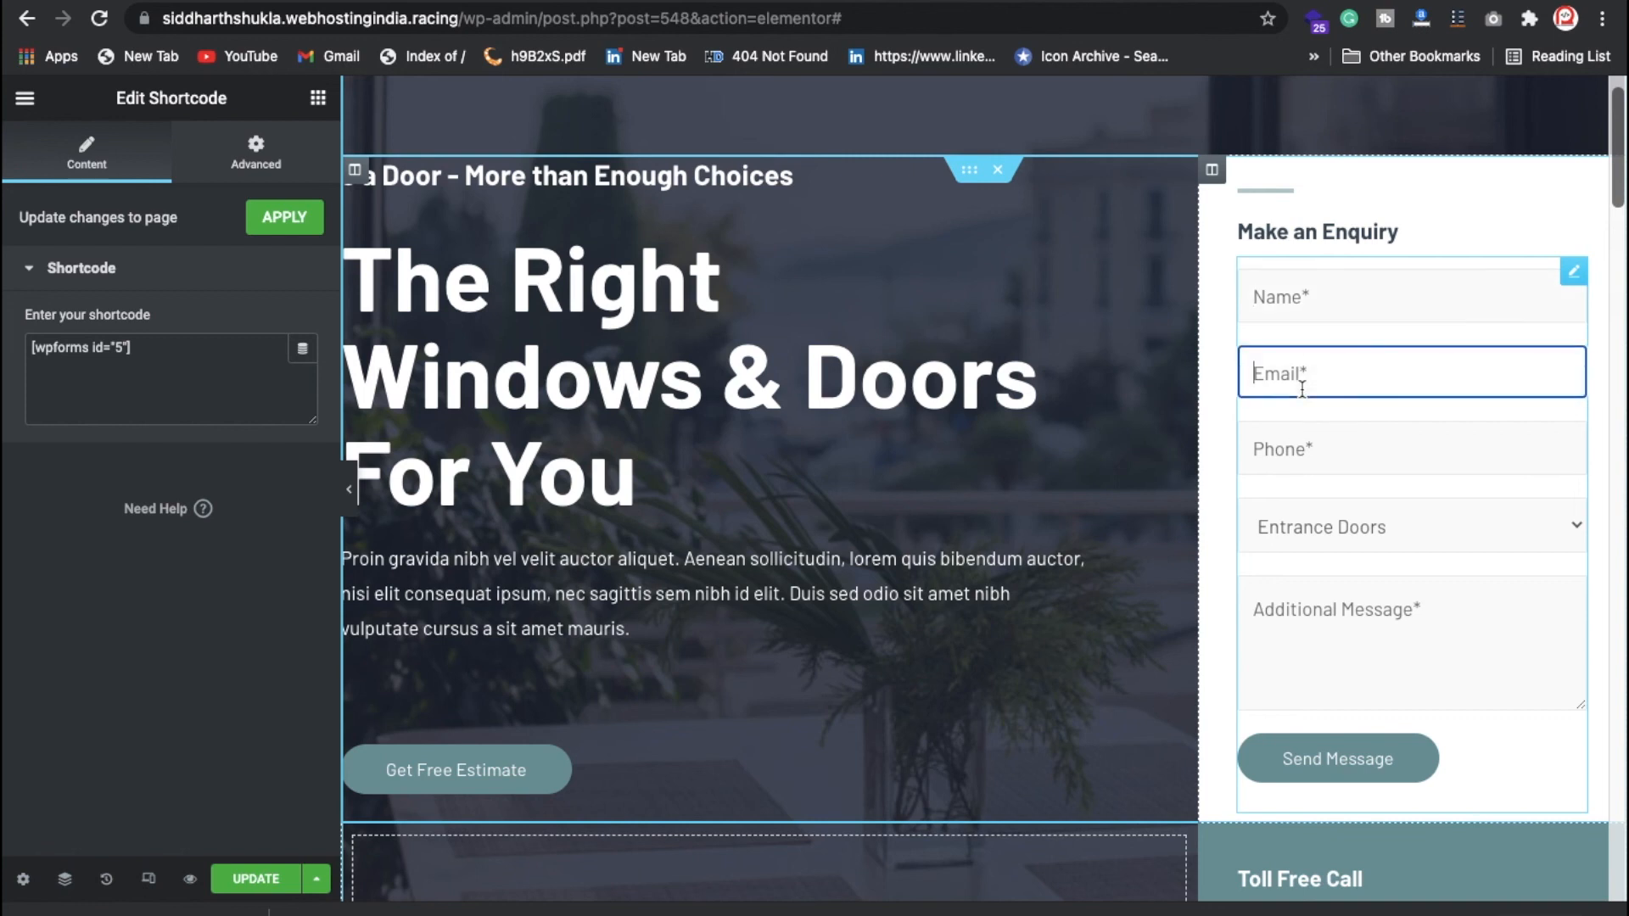
Step: Open youtube.com in a new browser tab
{"action": "key", "text": "super+t"}
{"action": "type", "text": "youtube.com"}
{"action": "key", "text": "Return"}
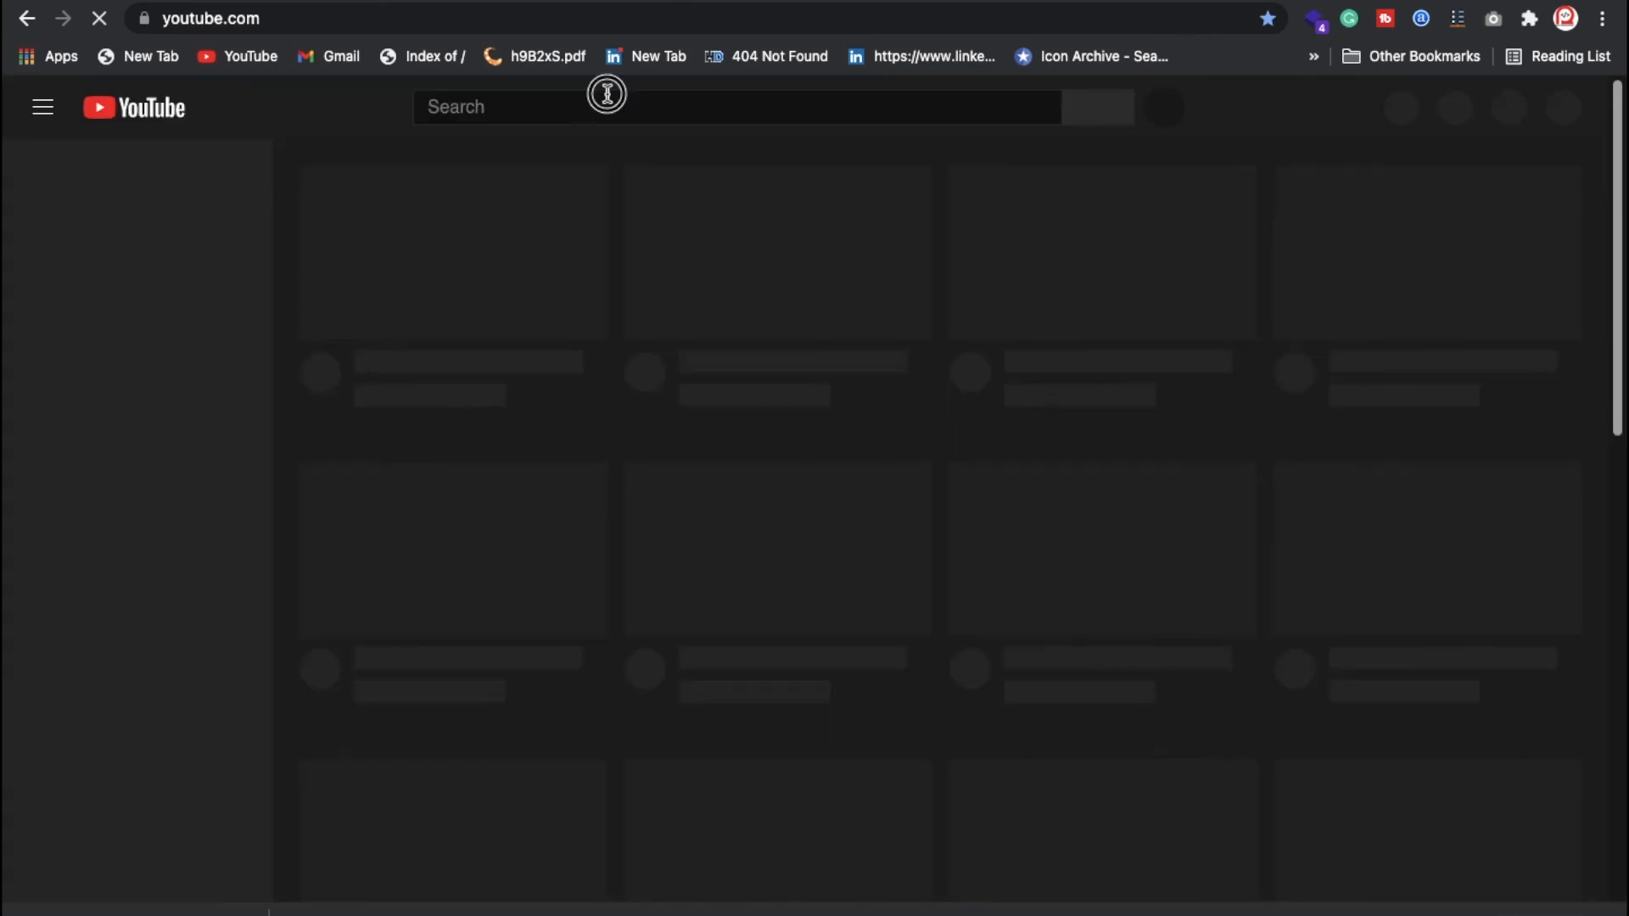
Step: Search YouTube for 'real programmer smtp', then return to the My Blog tab
{"action": "type", "text": "real "}
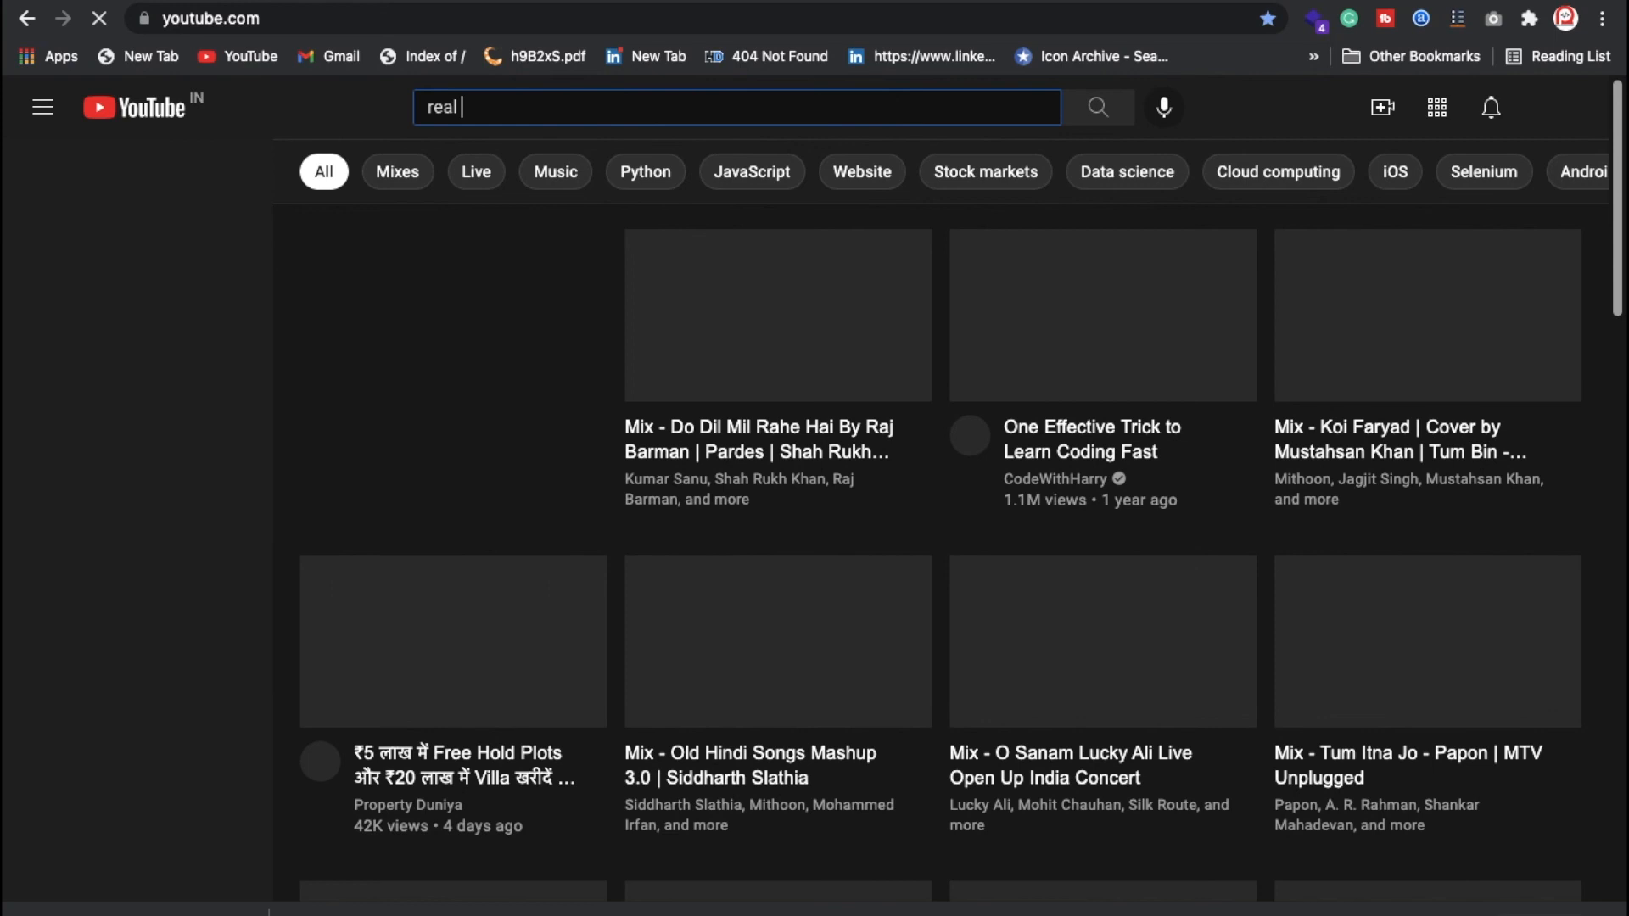
{"action": "type", "text": "programmer"}
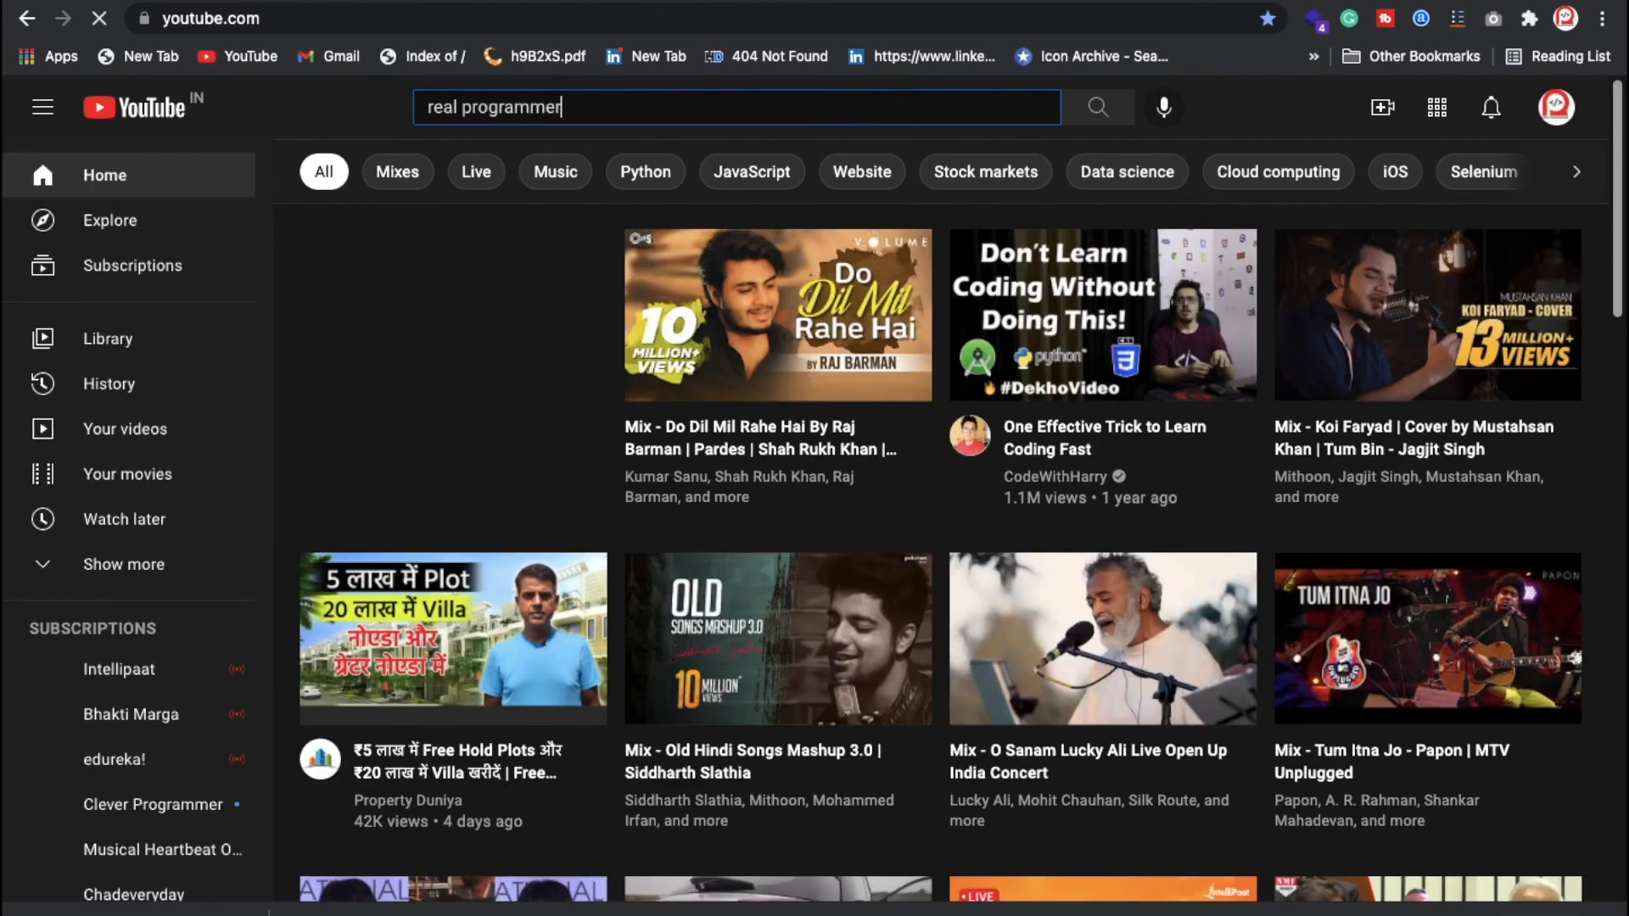
{"action": "type", "text": " smtp"}
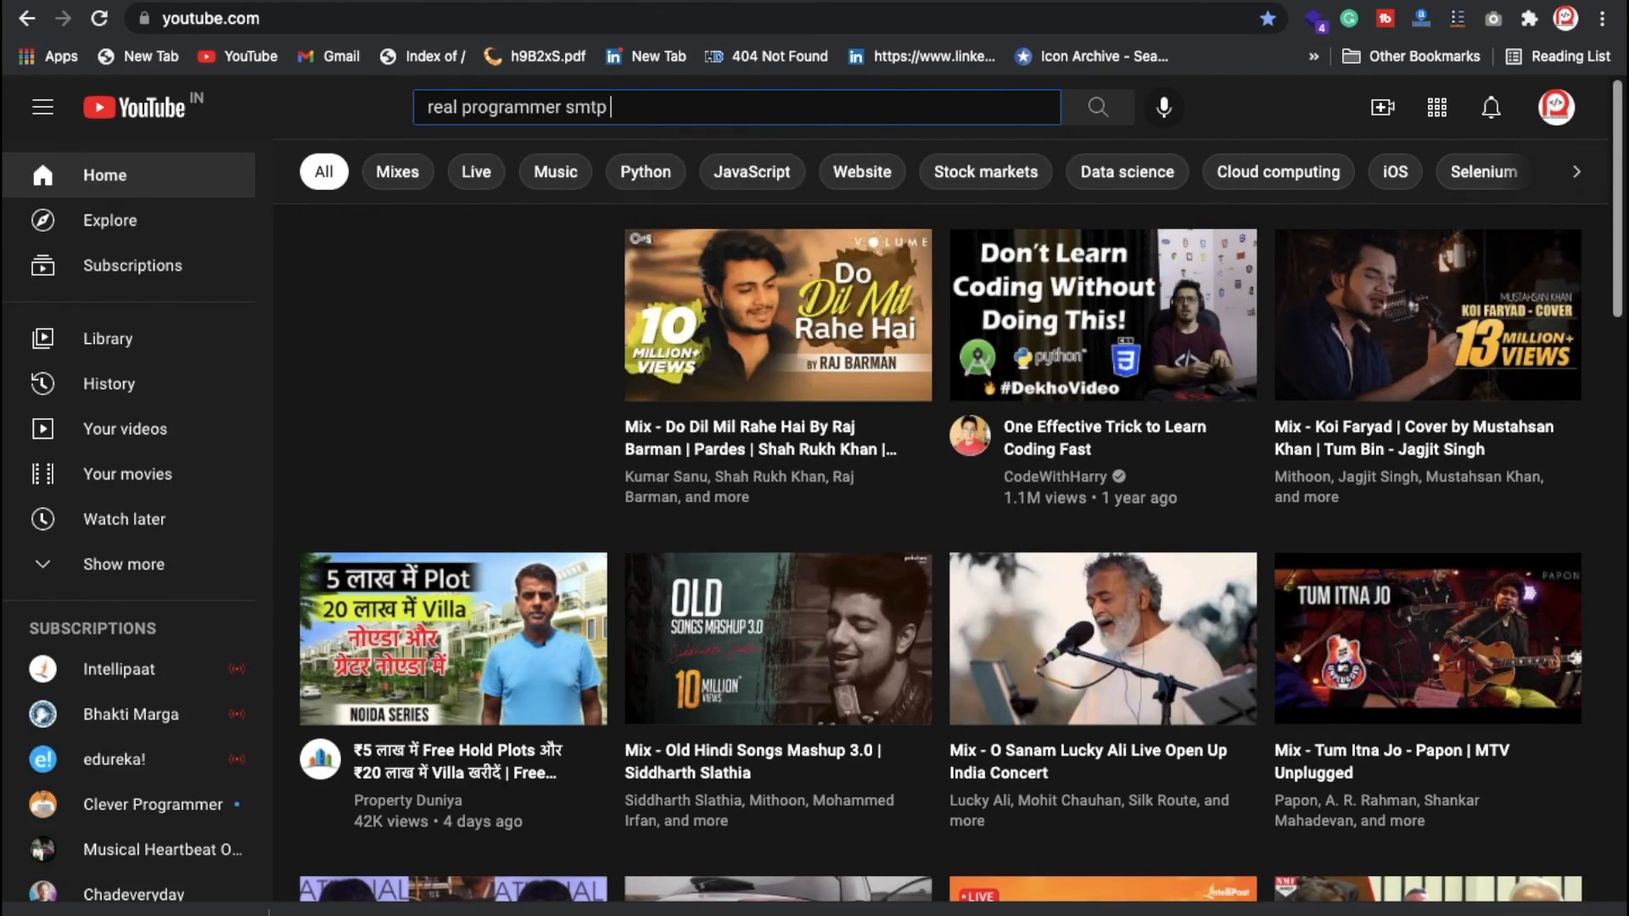
{"action": "key", "text": "Return"}
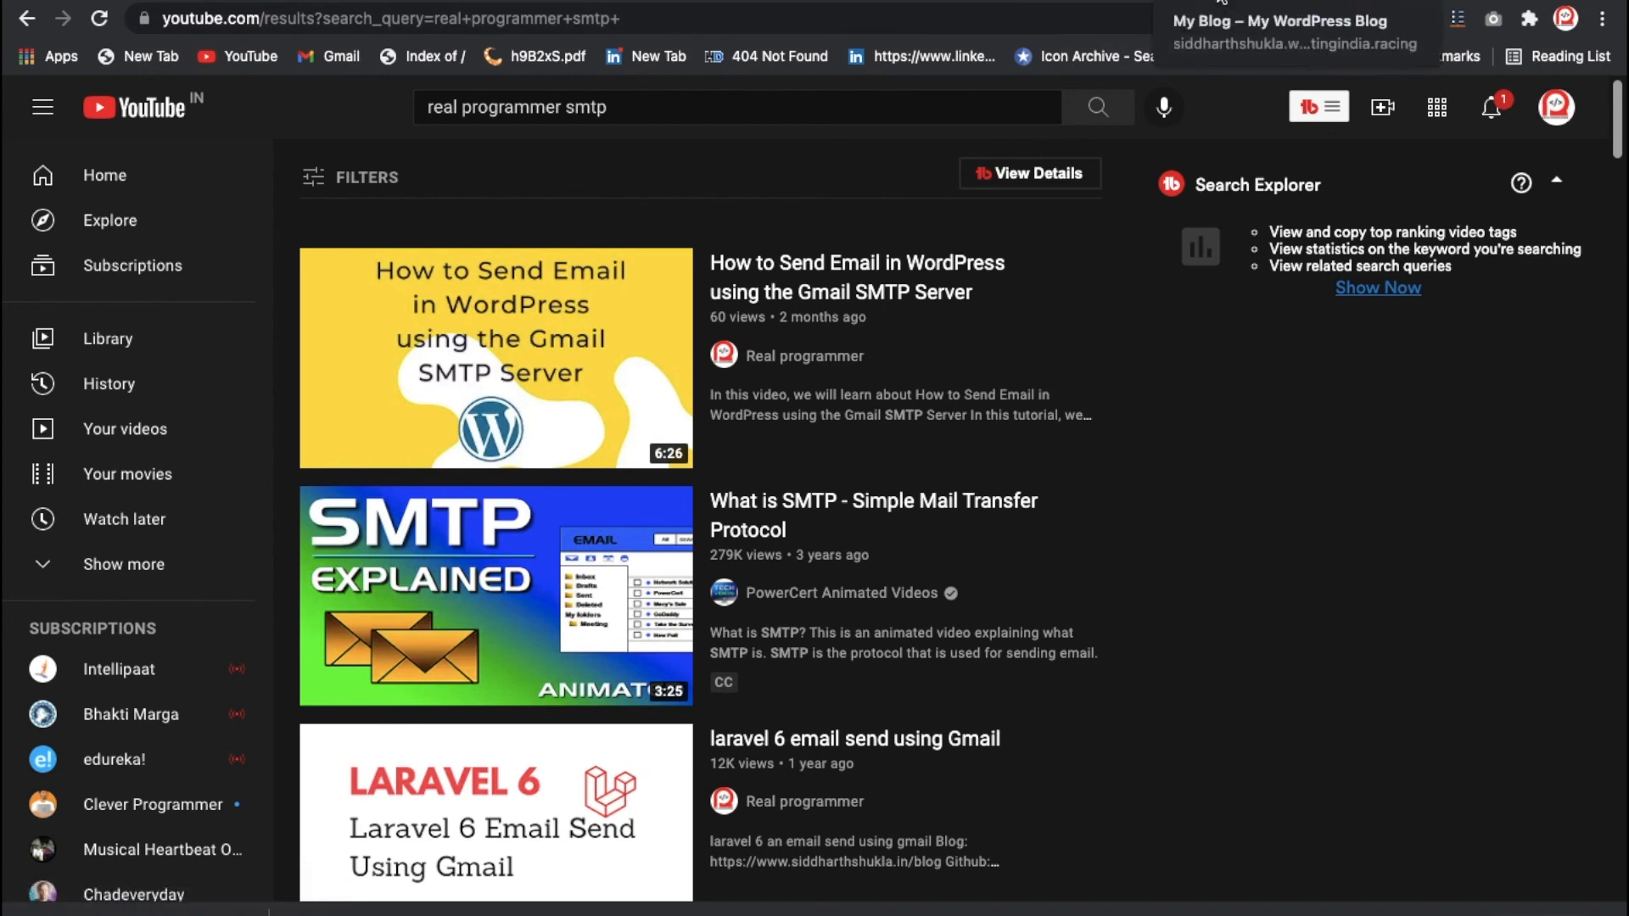
{"action": "left_click", "coordinate": [1222, 3]}
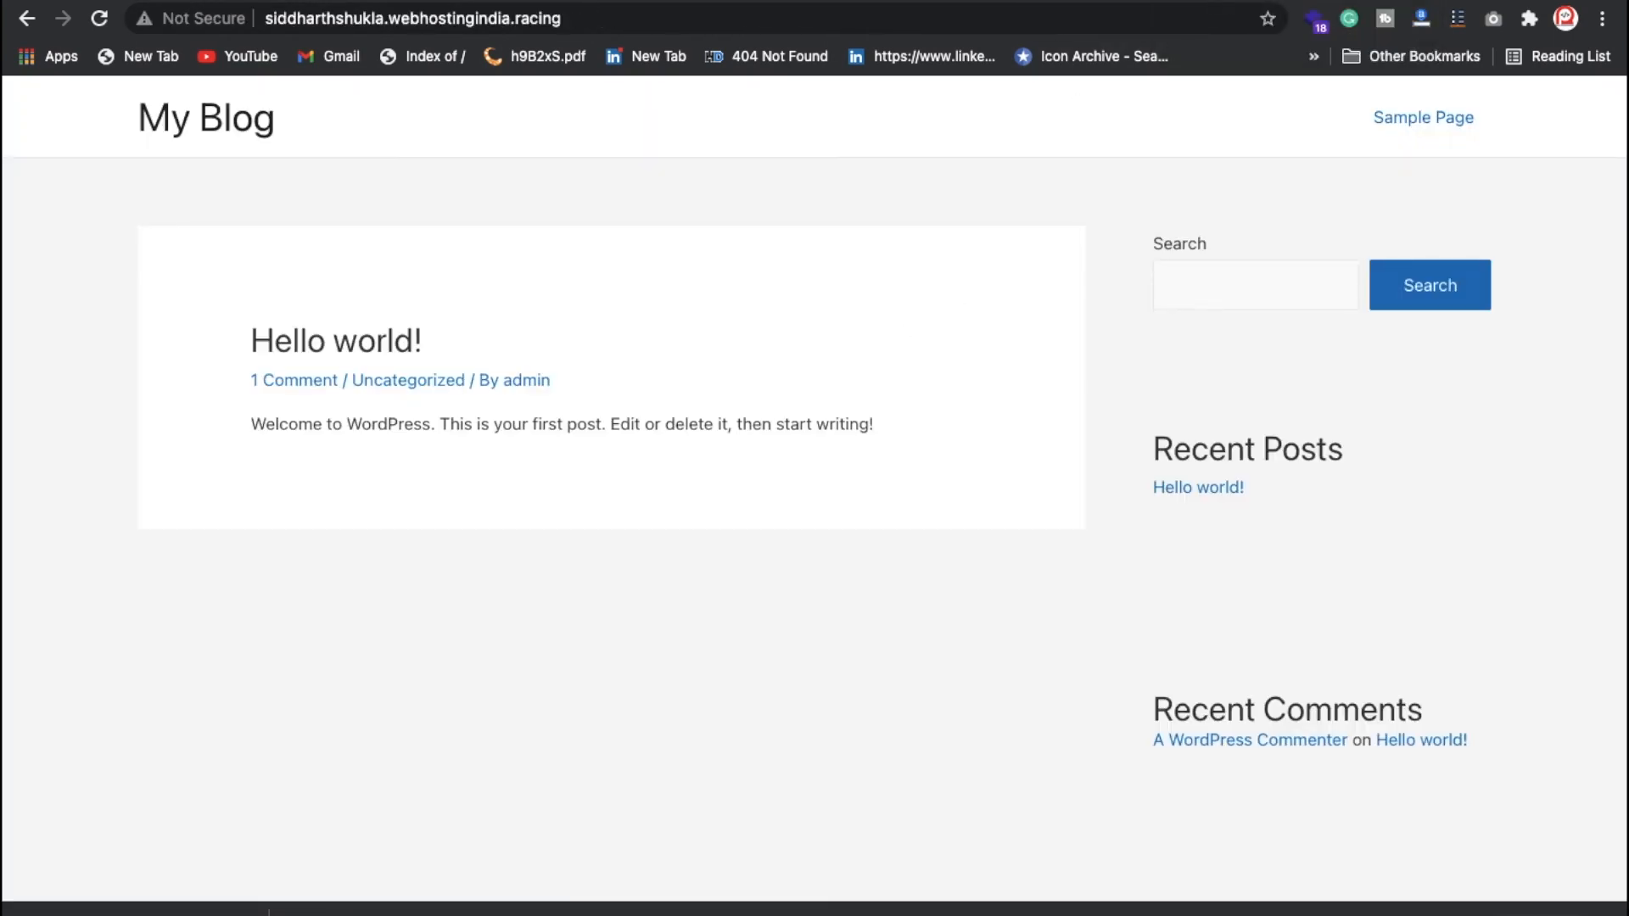
Step: Scroll down to About Us and open its image's settings
{"action": "left_click", "coordinate": [951, 25]}
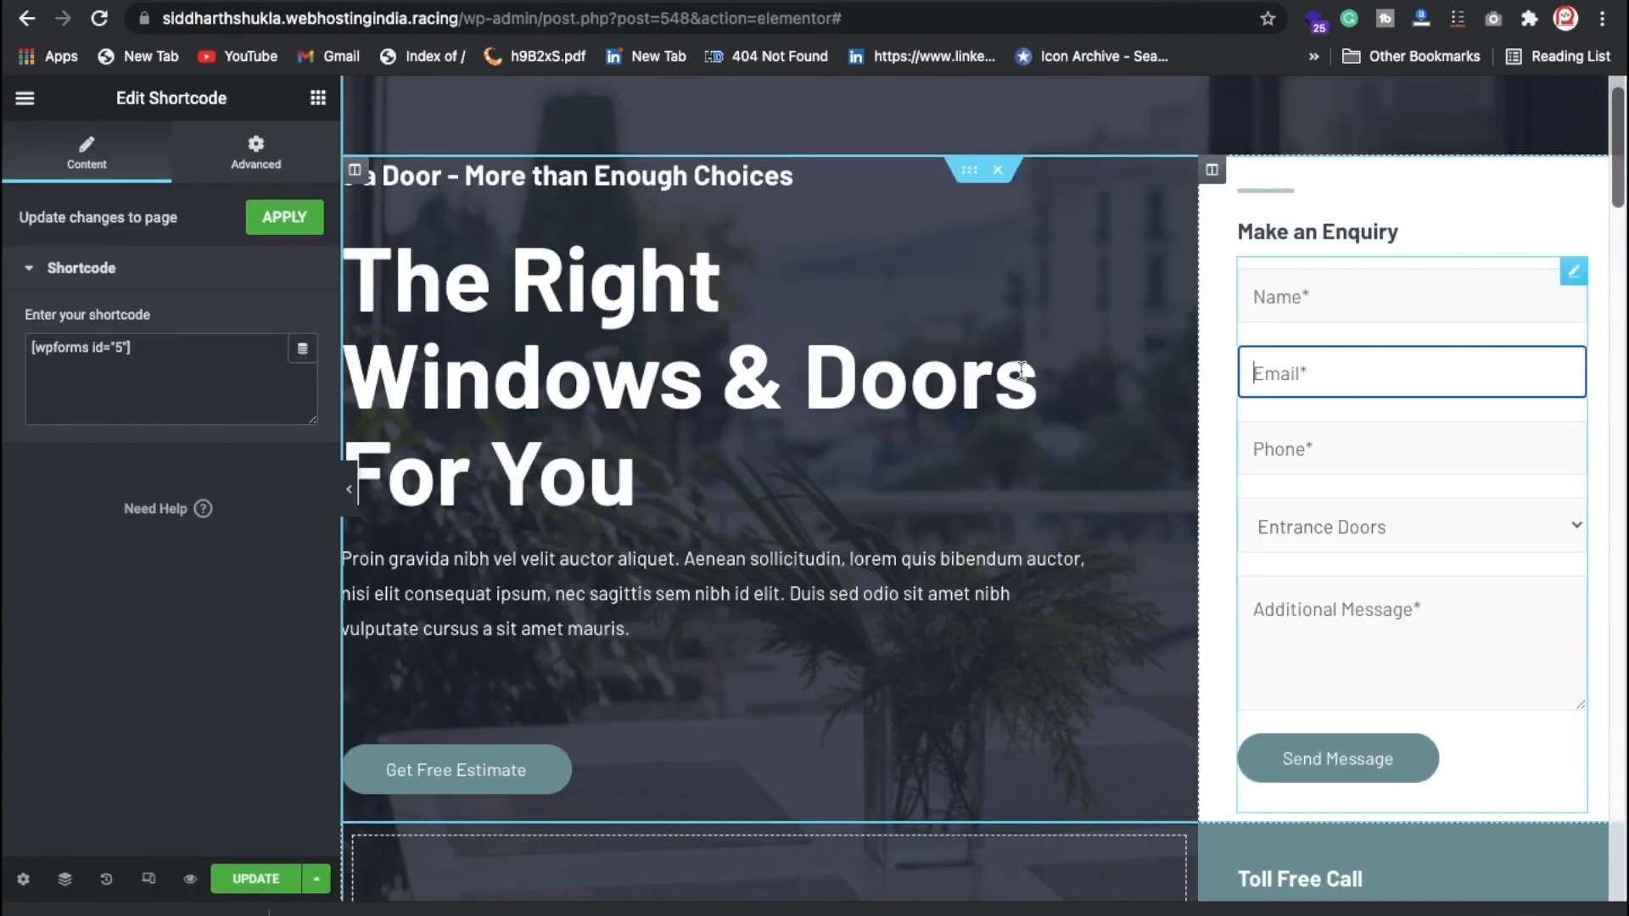
{"action": "scroll", "coordinate": [1128, 625], "scroll_direction": "down", "scroll_amount": 1}
{"action": "scroll", "coordinate": [1111, 636], "scroll_direction": "down", "scroll_amount": 10}
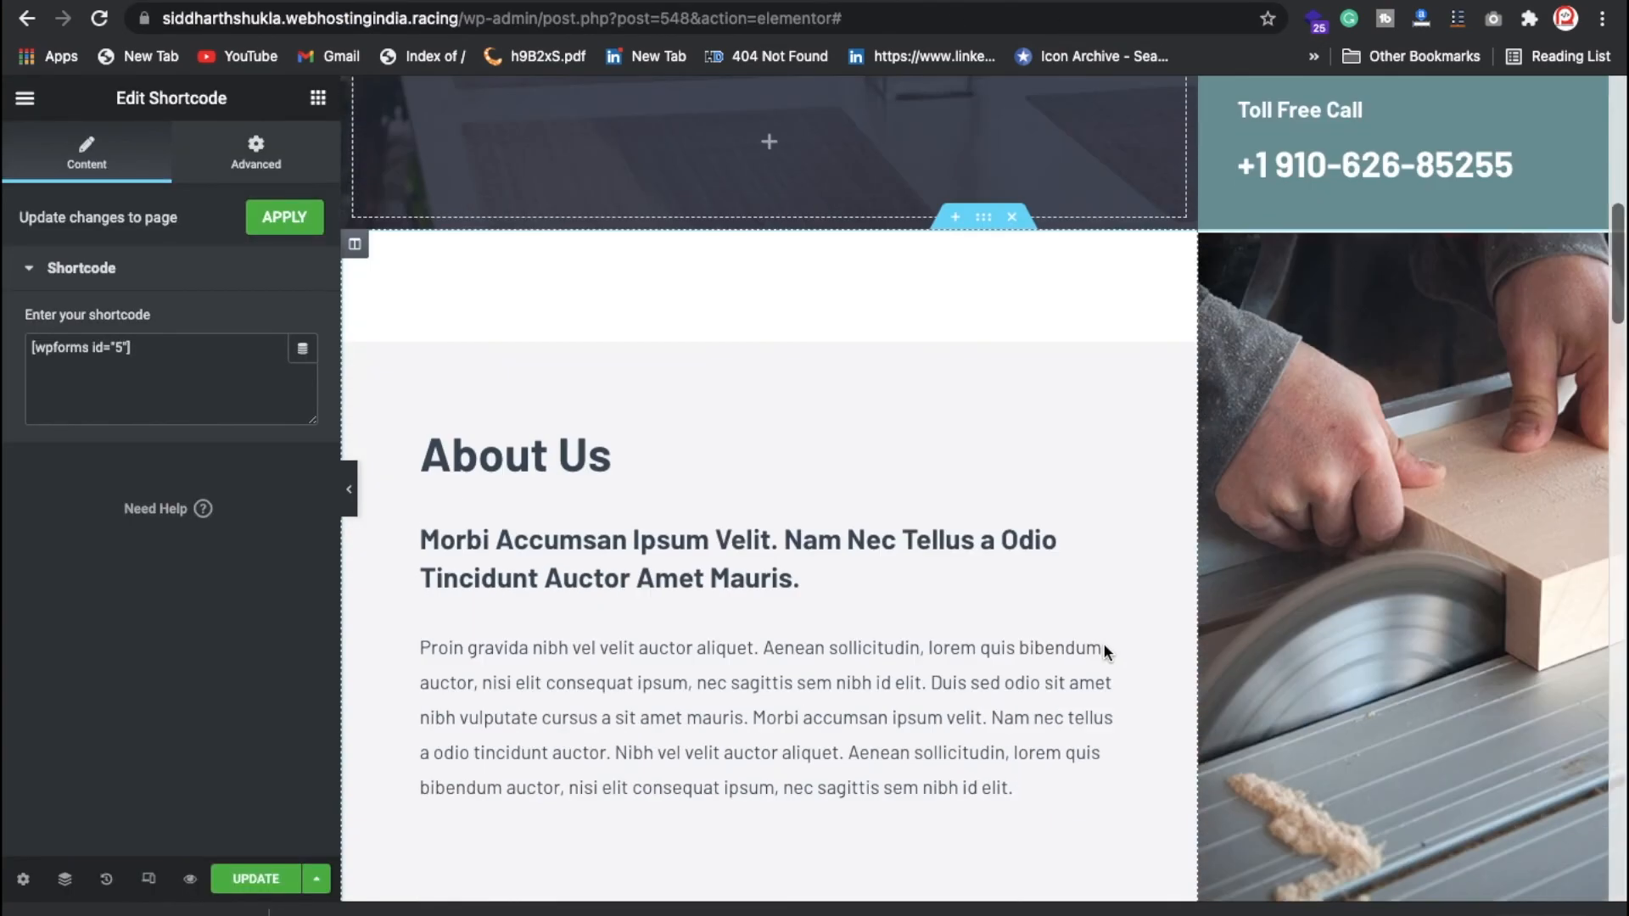
{"action": "scroll", "coordinate": [853, 596], "scroll_direction": "down", "scroll_amount": 1}
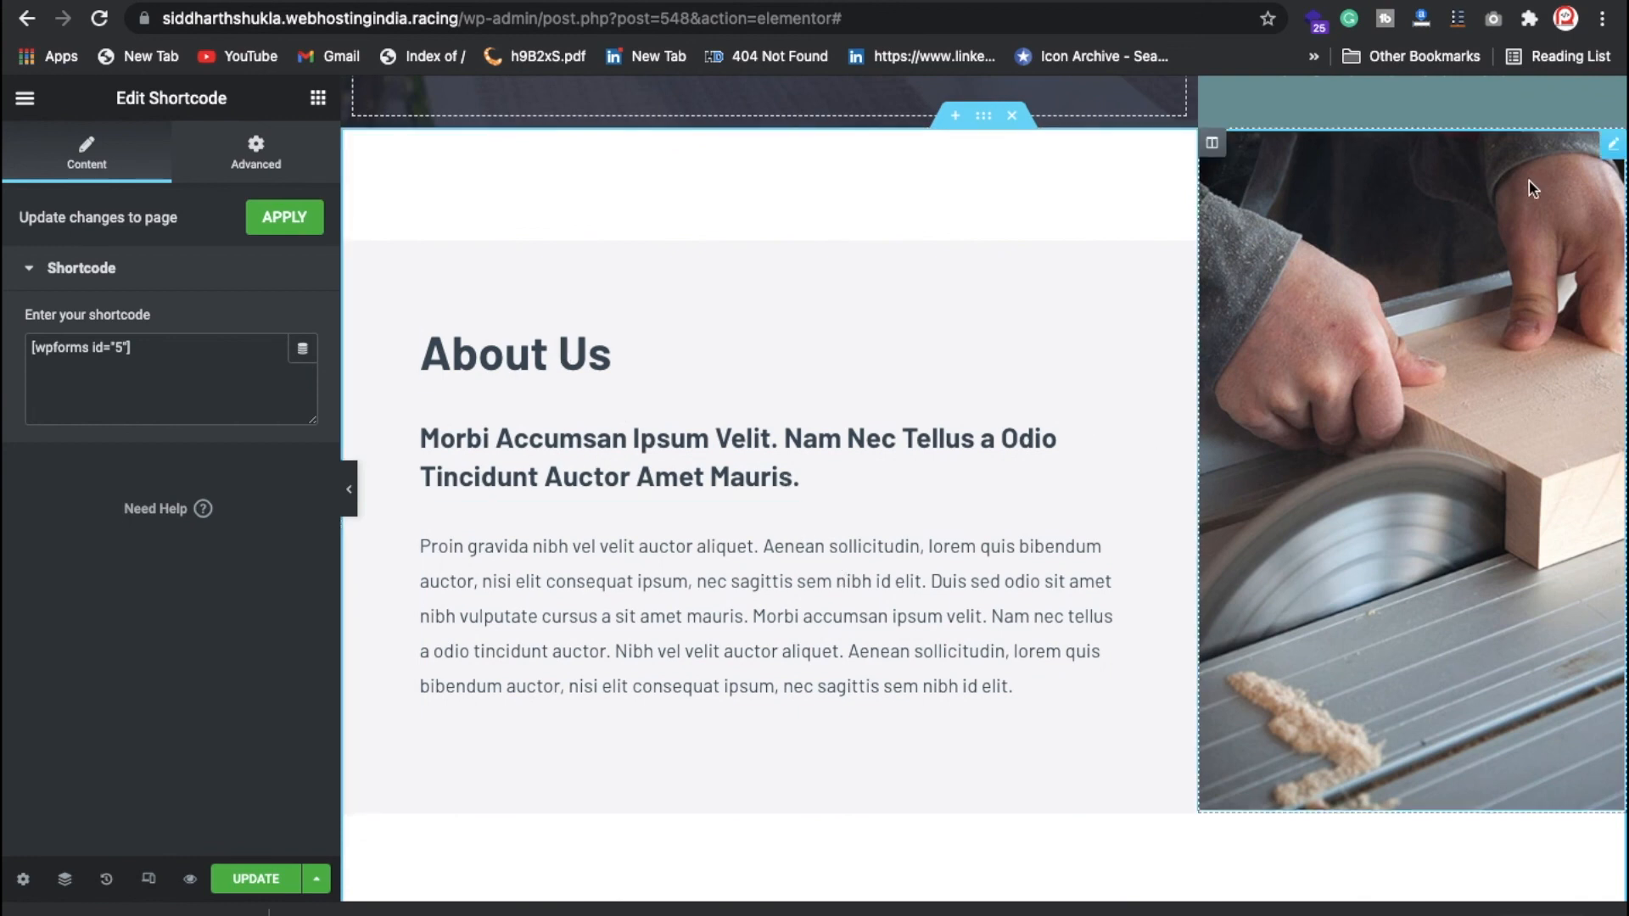
{"action": "left_click", "coordinate": [1614, 143]}
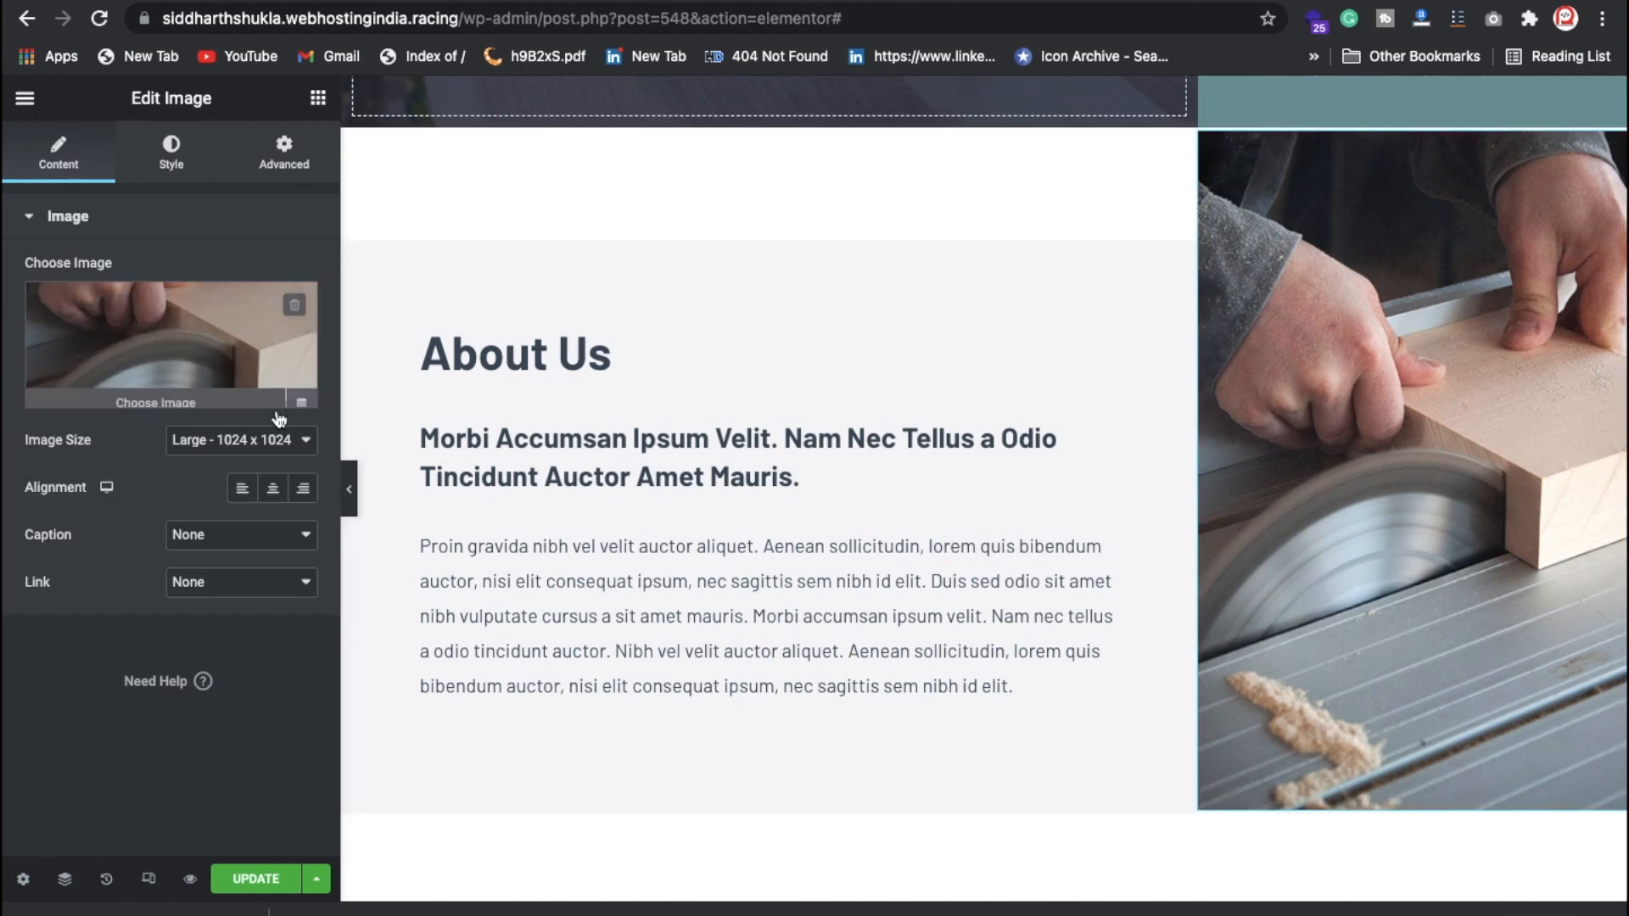
Step: Scroll back up to the hero section and select the editor path in the address bar
{"action": "scroll", "coordinate": [876, 584], "scroll_direction": "down", "scroll_amount": 15}
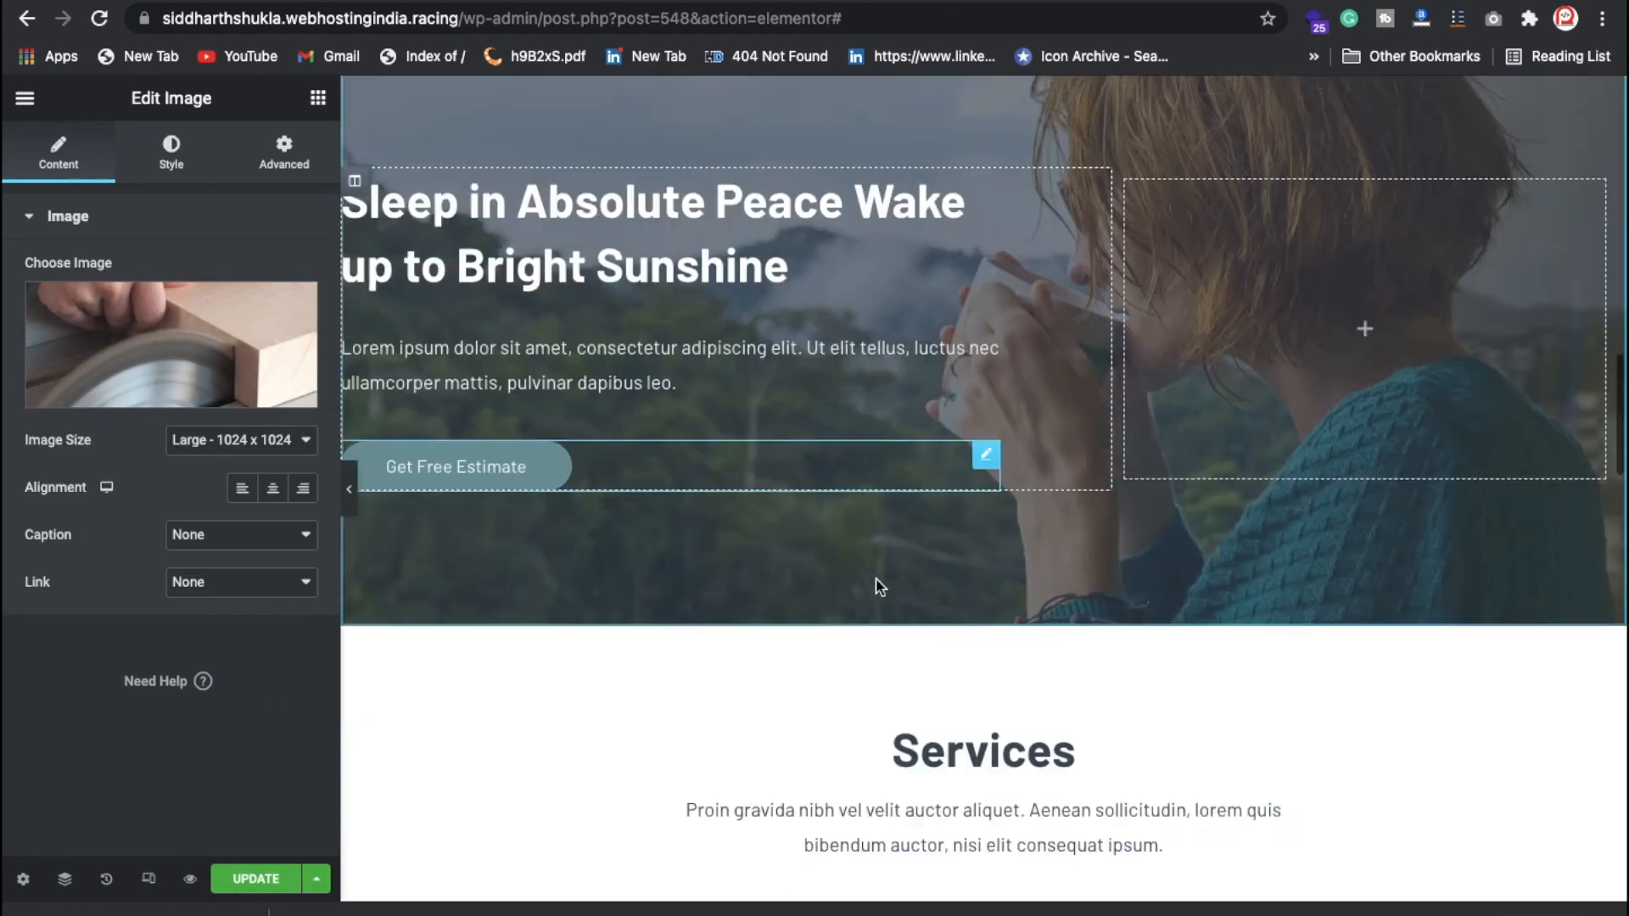
{"action": "scroll", "coordinate": [990, 531], "scroll_direction": "up", "scroll_amount": 2}
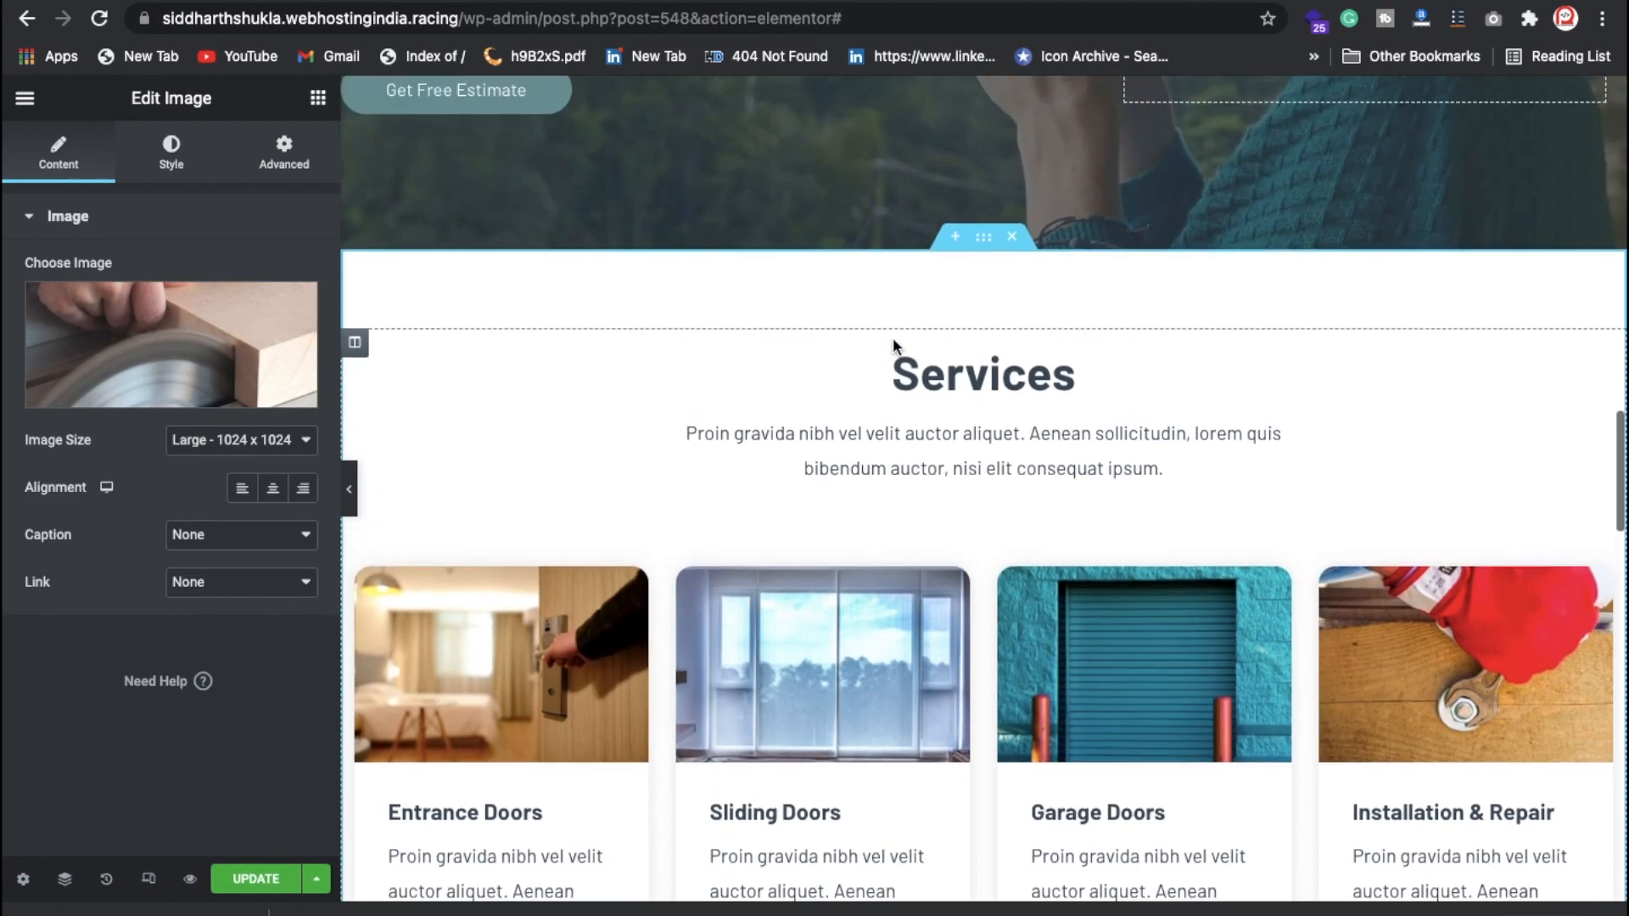
{"action": "scroll", "coordinate": [989, 531], "scroll_direction": "up", "scroll_amount": 15}
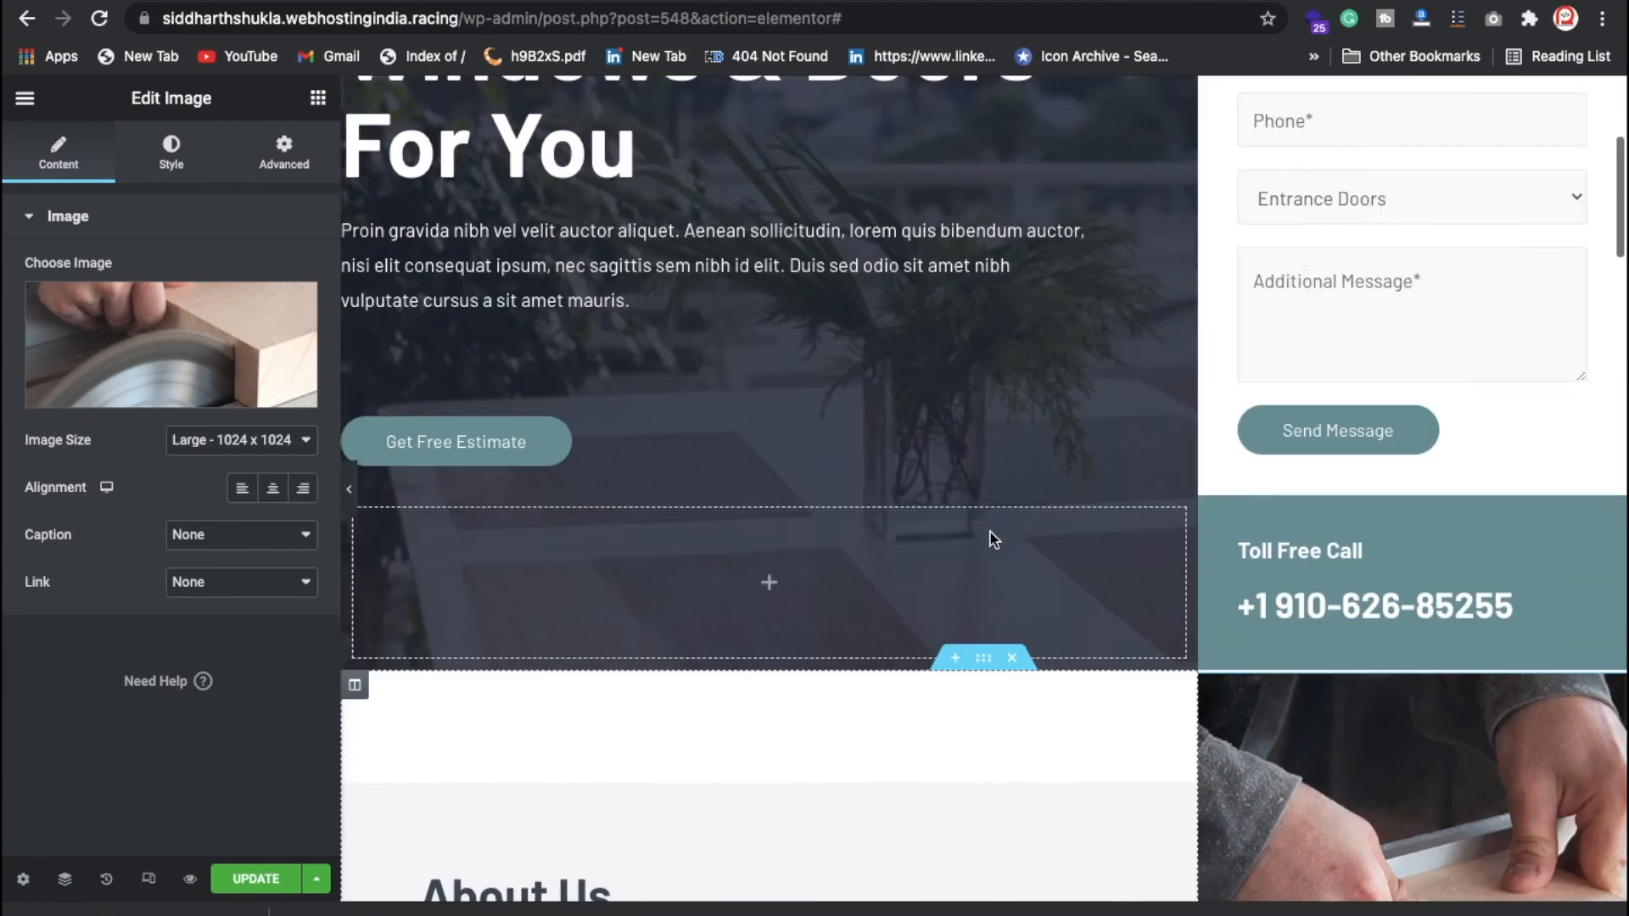
{"action": "scroll", "coordinate": [993, 539], "scroll_direction": "up", "scroll_amount": 5}
{"action": "left_click_drag", "start_coordinate": [465, 19], "coordinate": [853, 19]}
Step: Go to the wp-admin dashboard, confirming Leave on the Elementor editor
{"action": "key", "text": "BackSpace"}
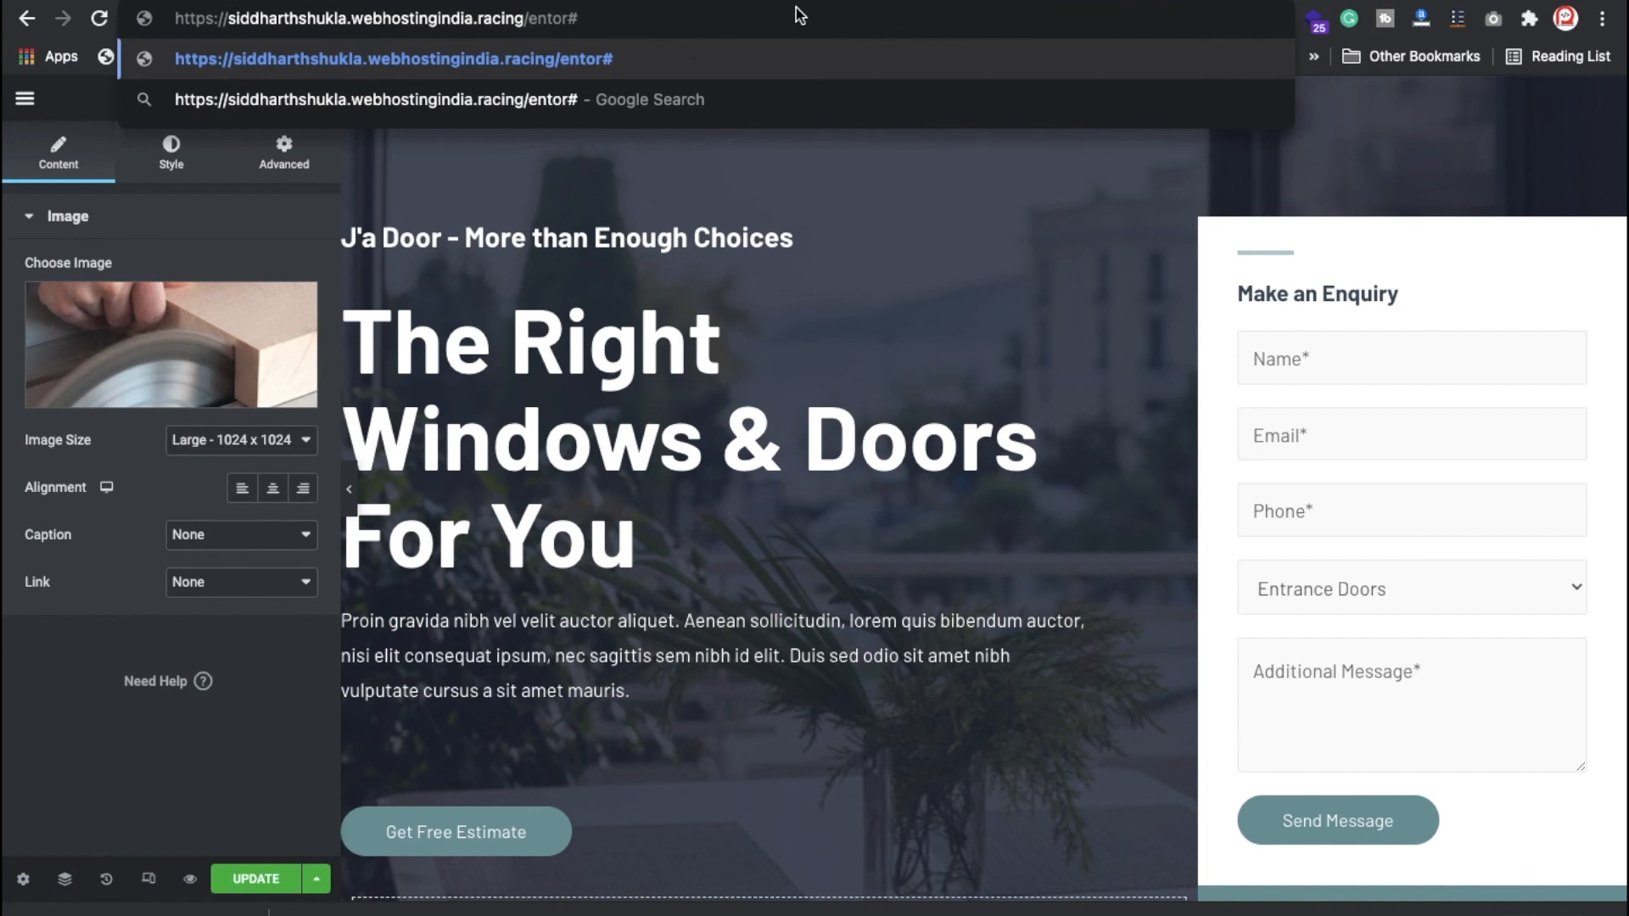
{"action": "key", "text": "shift+End"}
{"action": "type", "text": "wp"}
{"action": "key", "text": "Delete"}
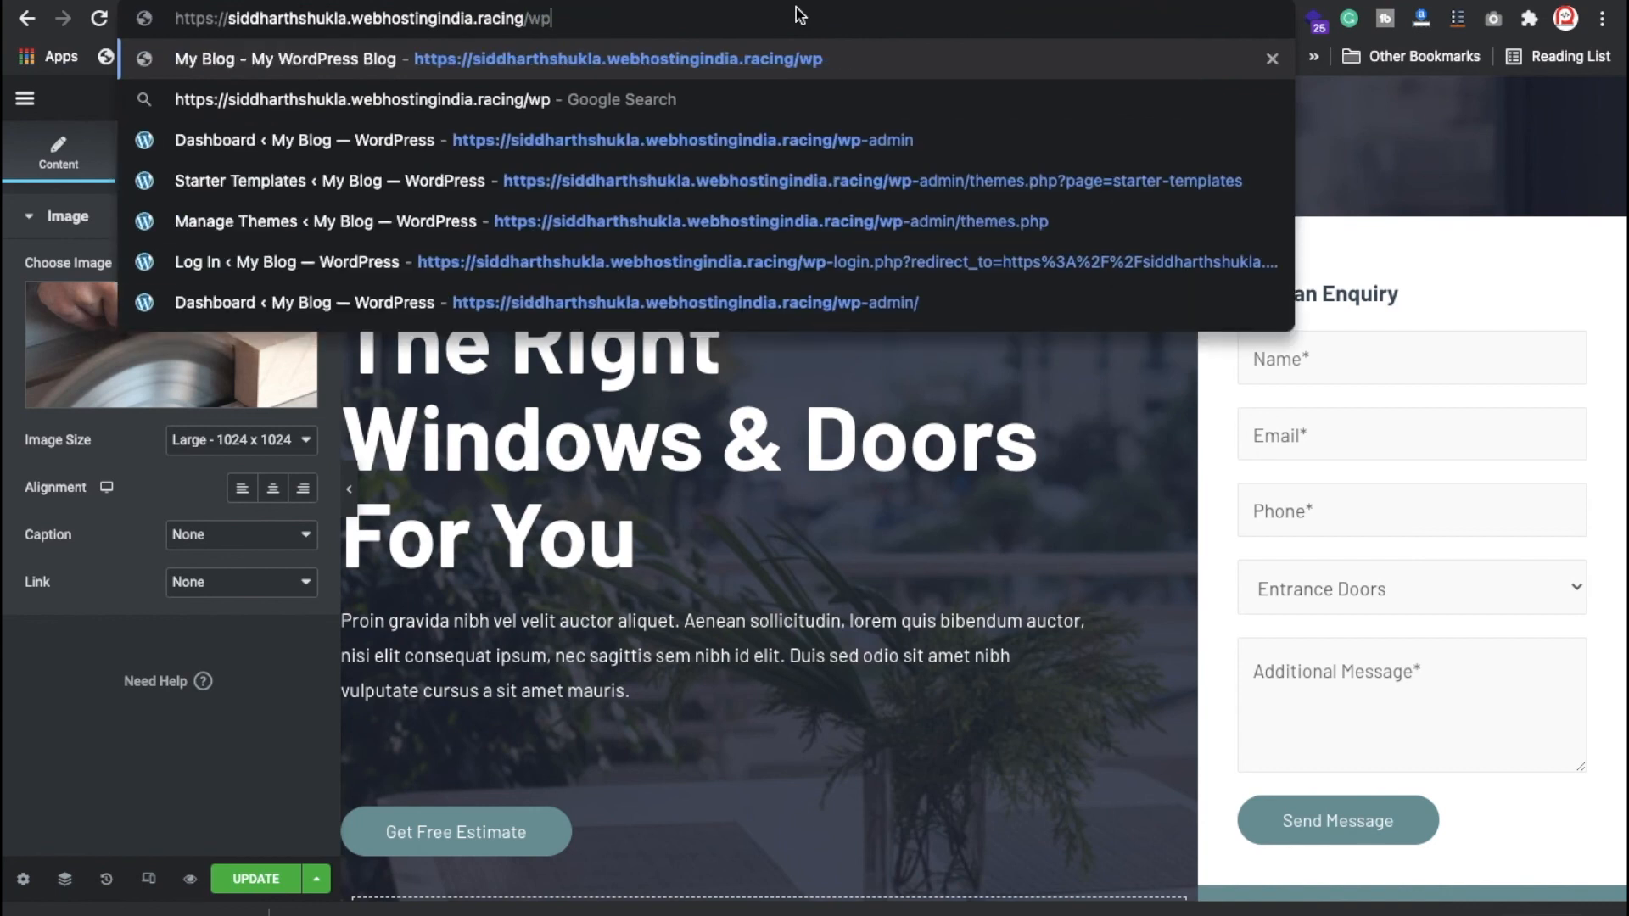
{"action": "type", "text": "-"}
{"action": "key", "text": "Return"}
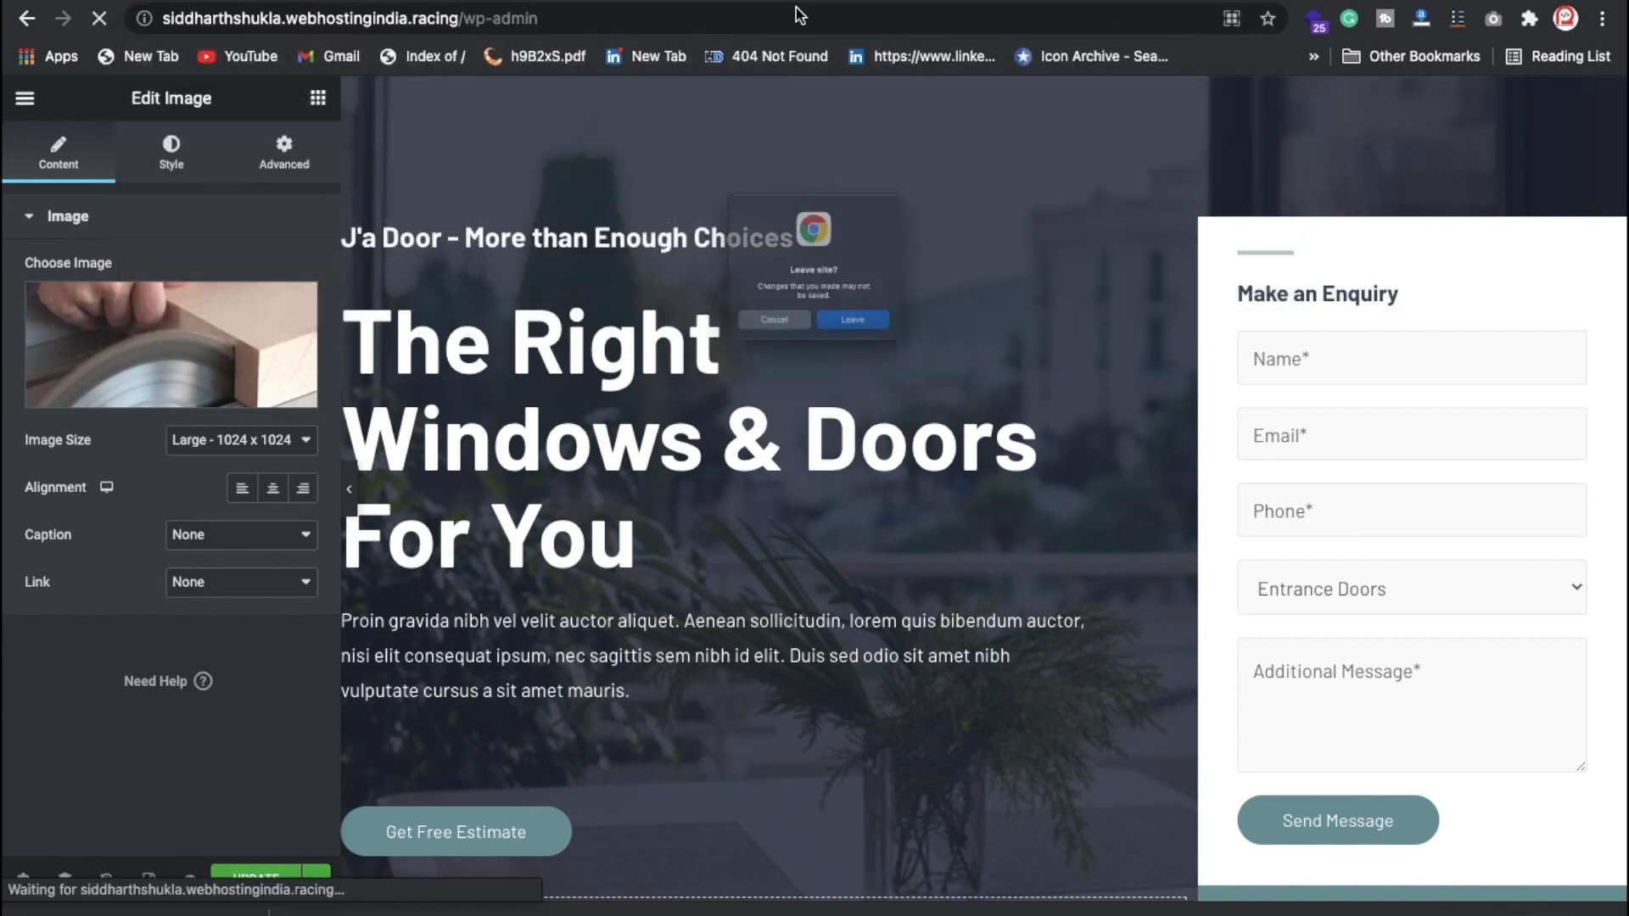
{"action": "key", "text": "Return"}
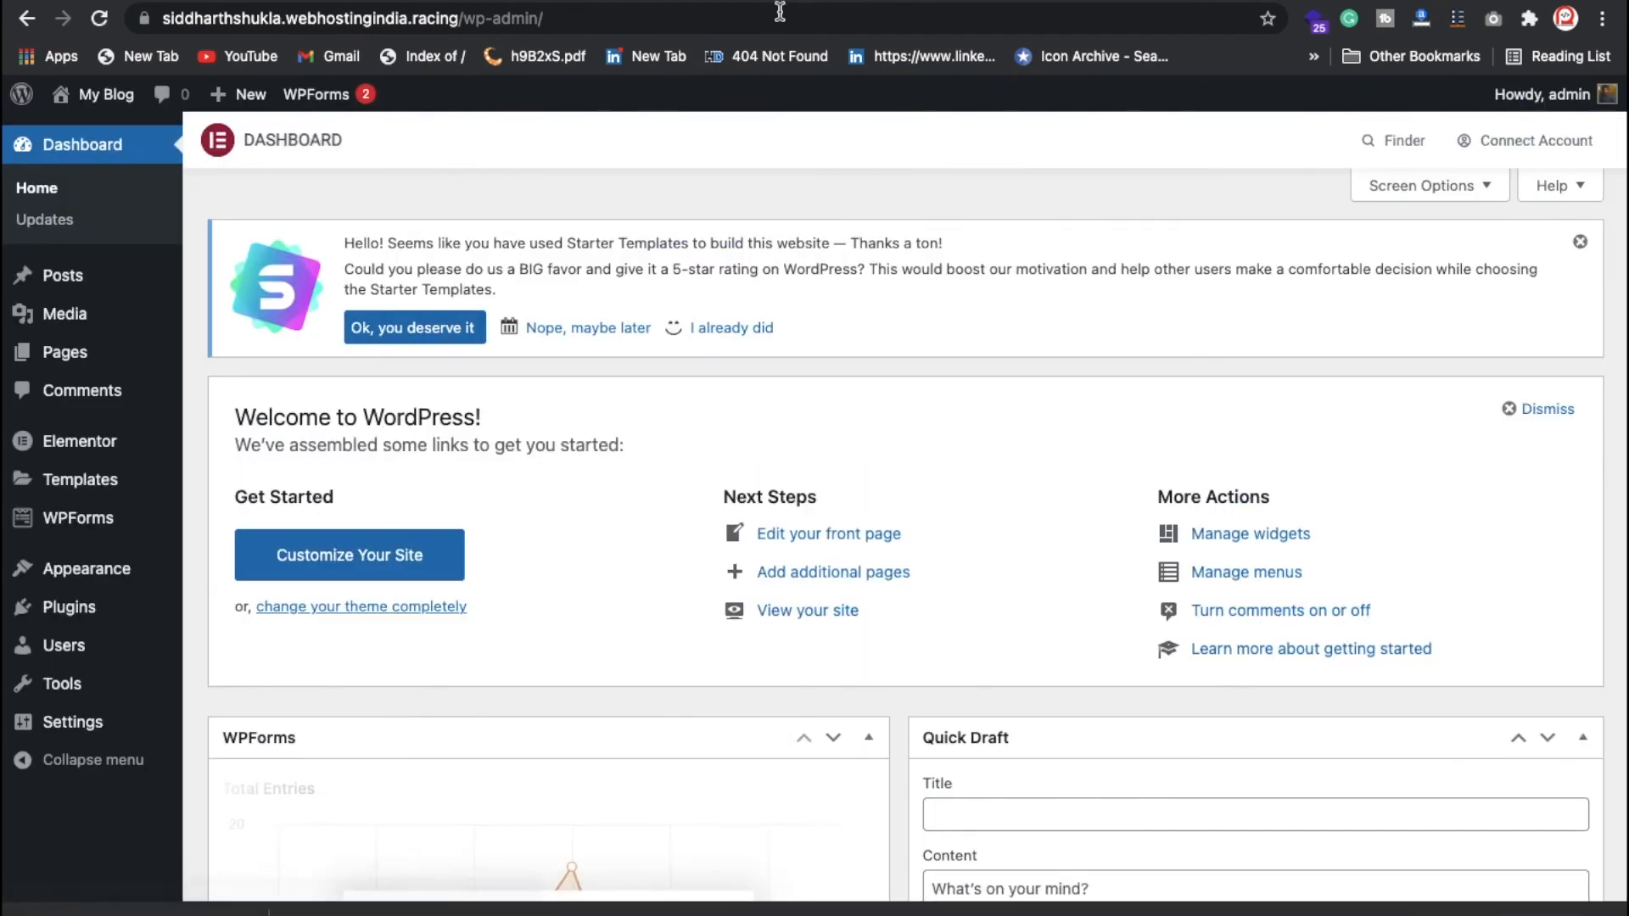
Step: Remove wp-admin/ from the URL to load the live site's home page
{"action": "left_click_drag", "start_coordinate": [466, 17], "coordinate": [730, 55]}
{"action": "key", "text": "BackSpace"}
{"action": "key", "text": "Return"}
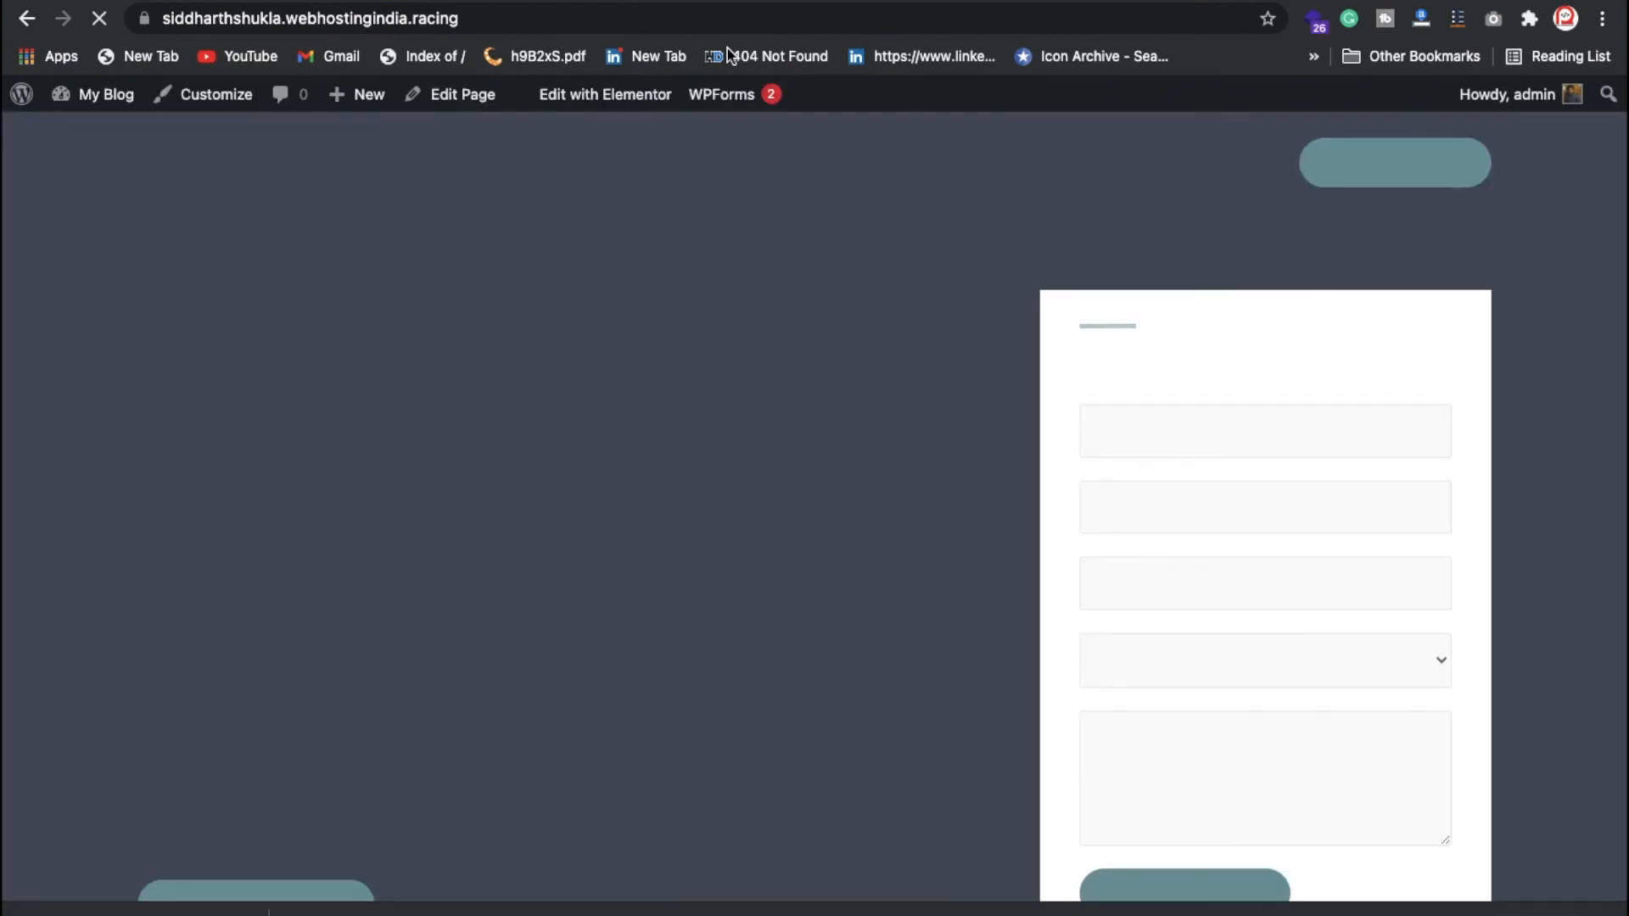